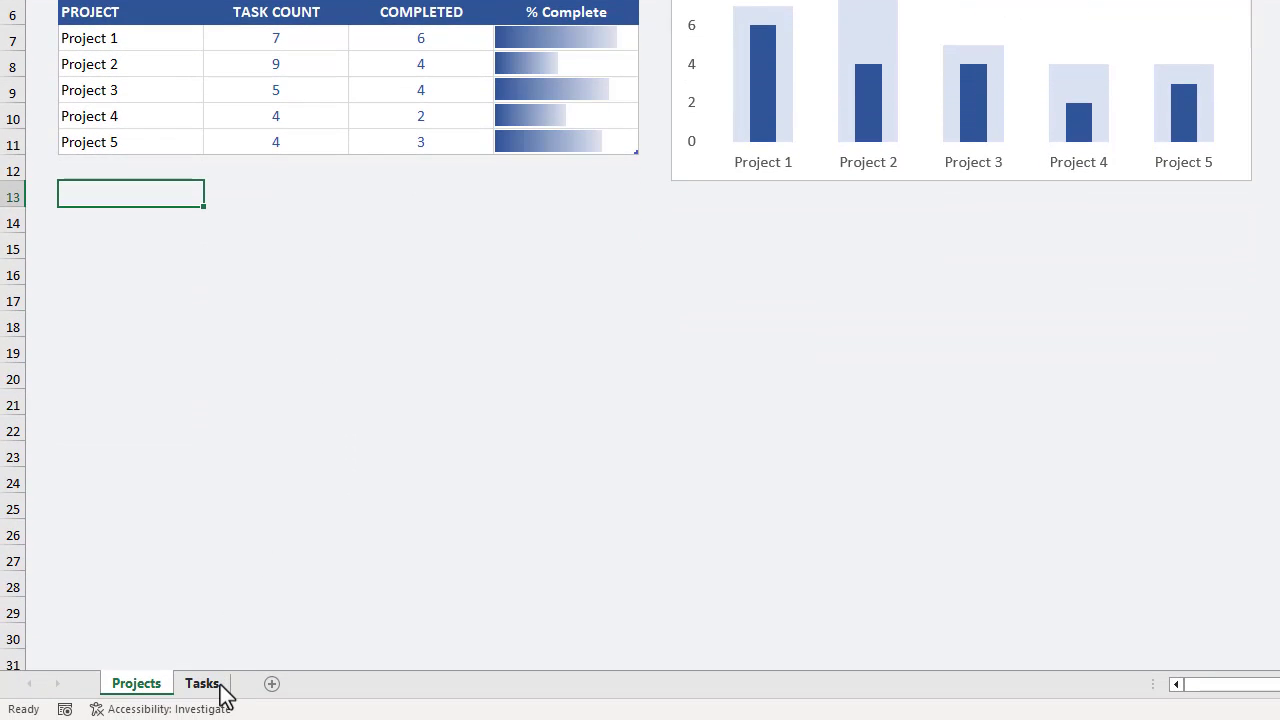
On the Tasks sheet, fill row 33 with Project 3, Task 32 and the deadline 7/8.
click(217, 685)
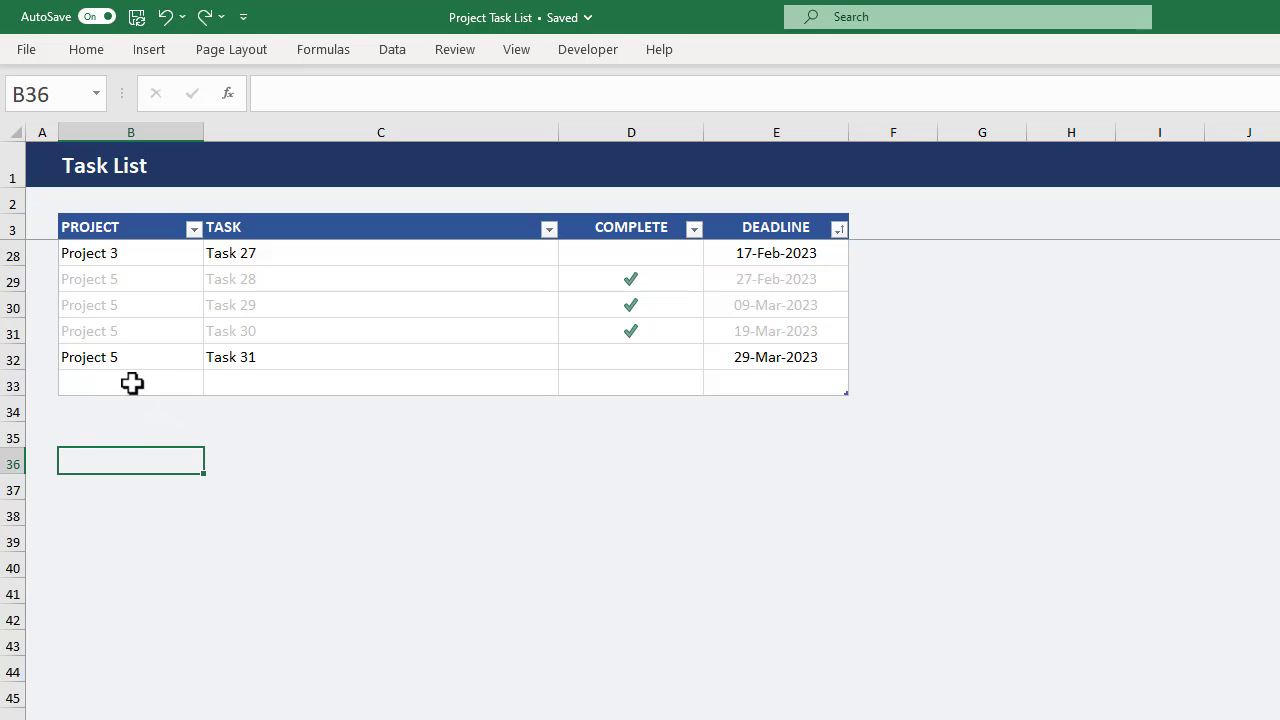
click(176, 378)
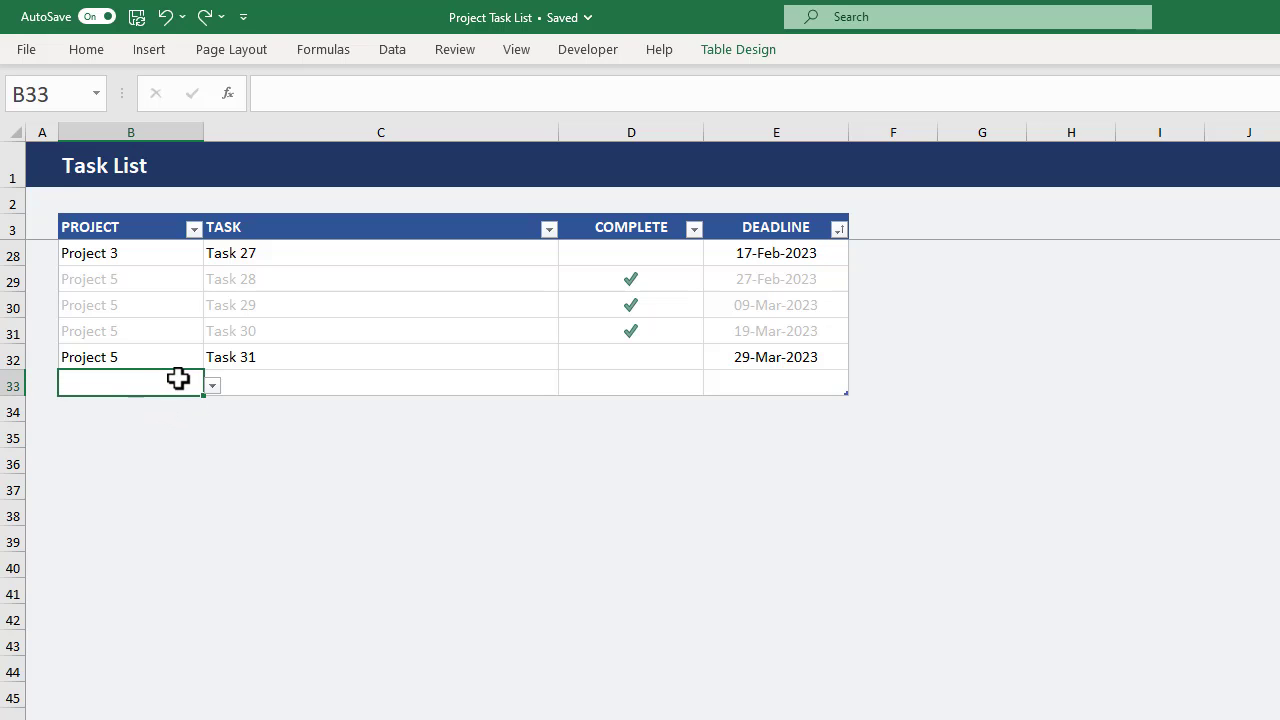
click(213, 386)
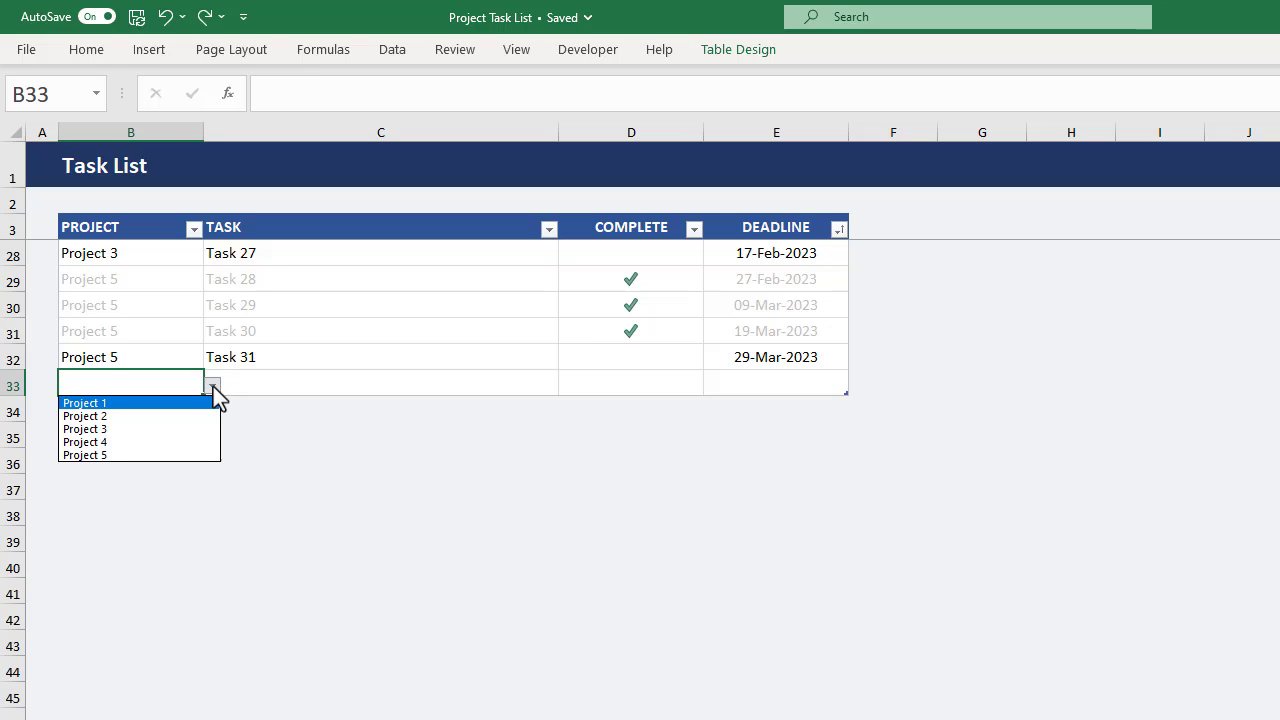
click(167, 434)
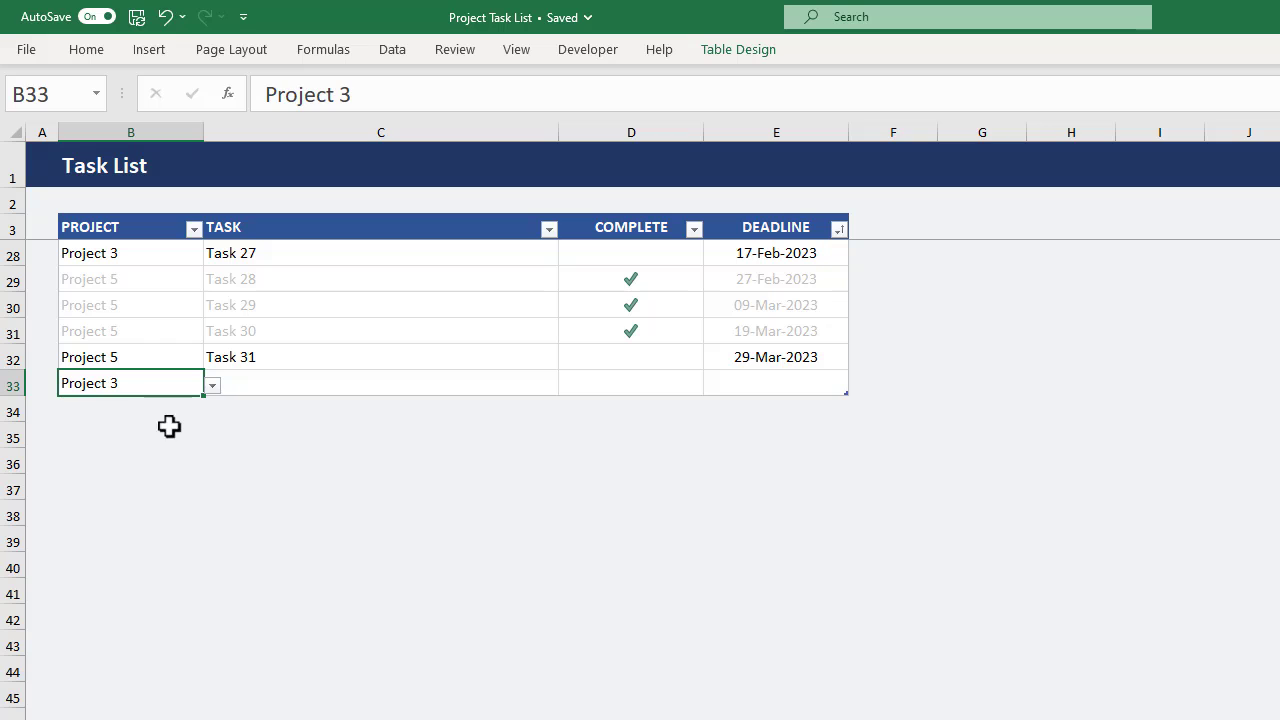
click(323, 384)
text(Task )
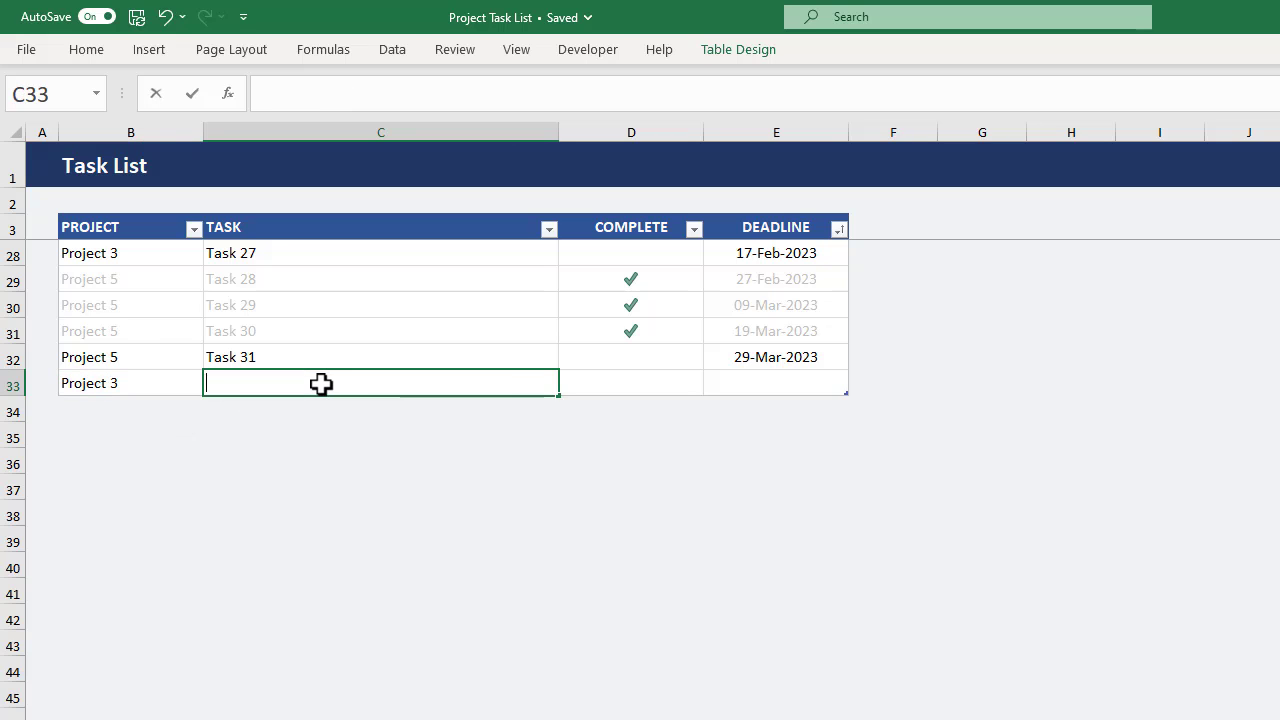
text(32)
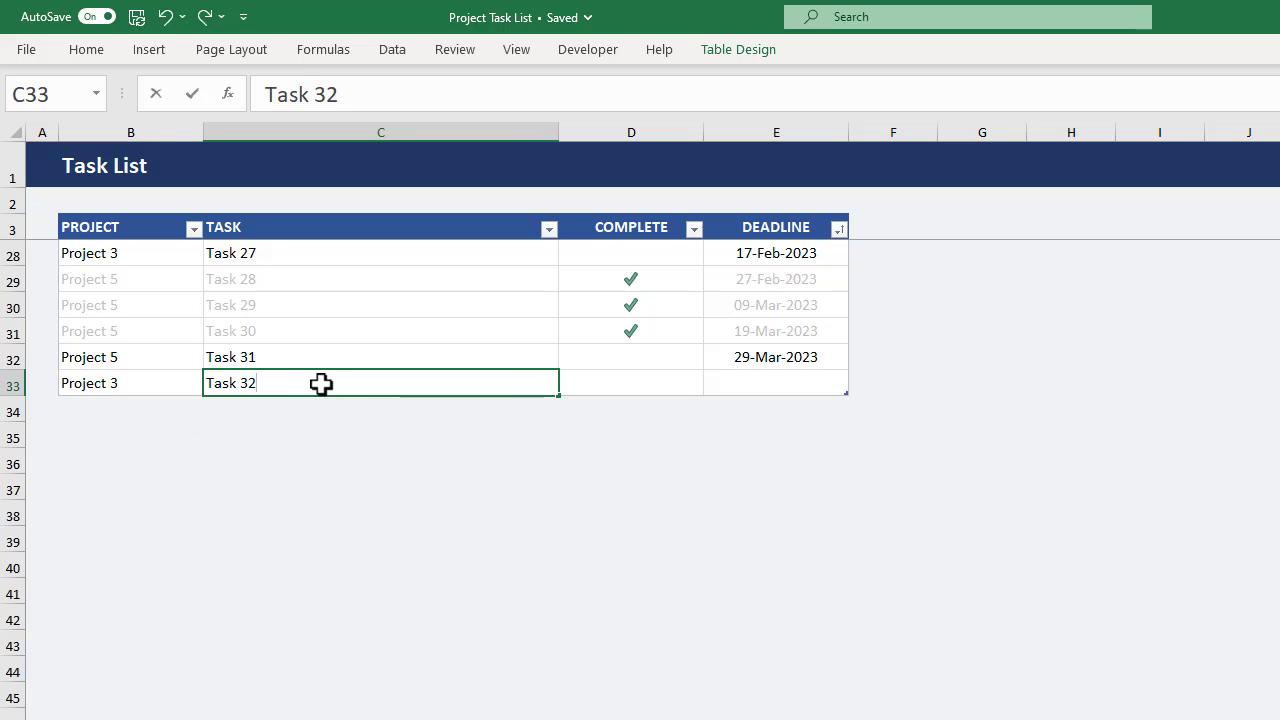
key(Tab)
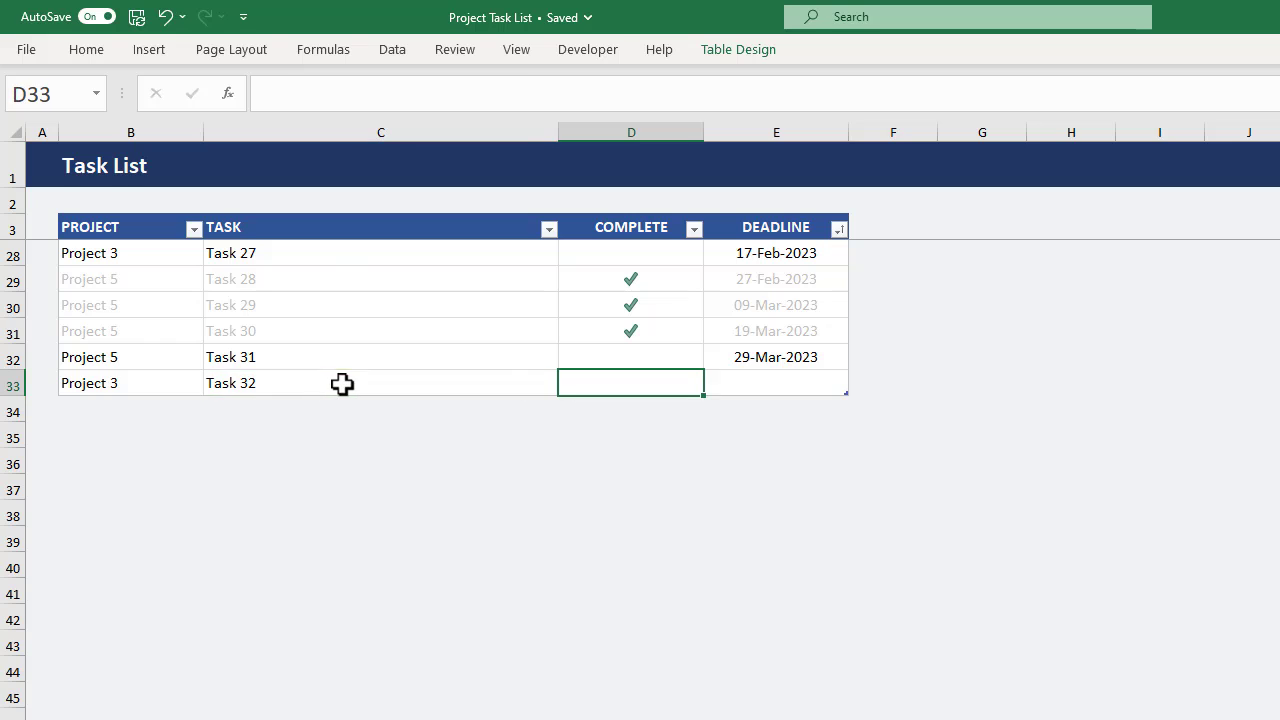
click(755, 388)
text(7/8)
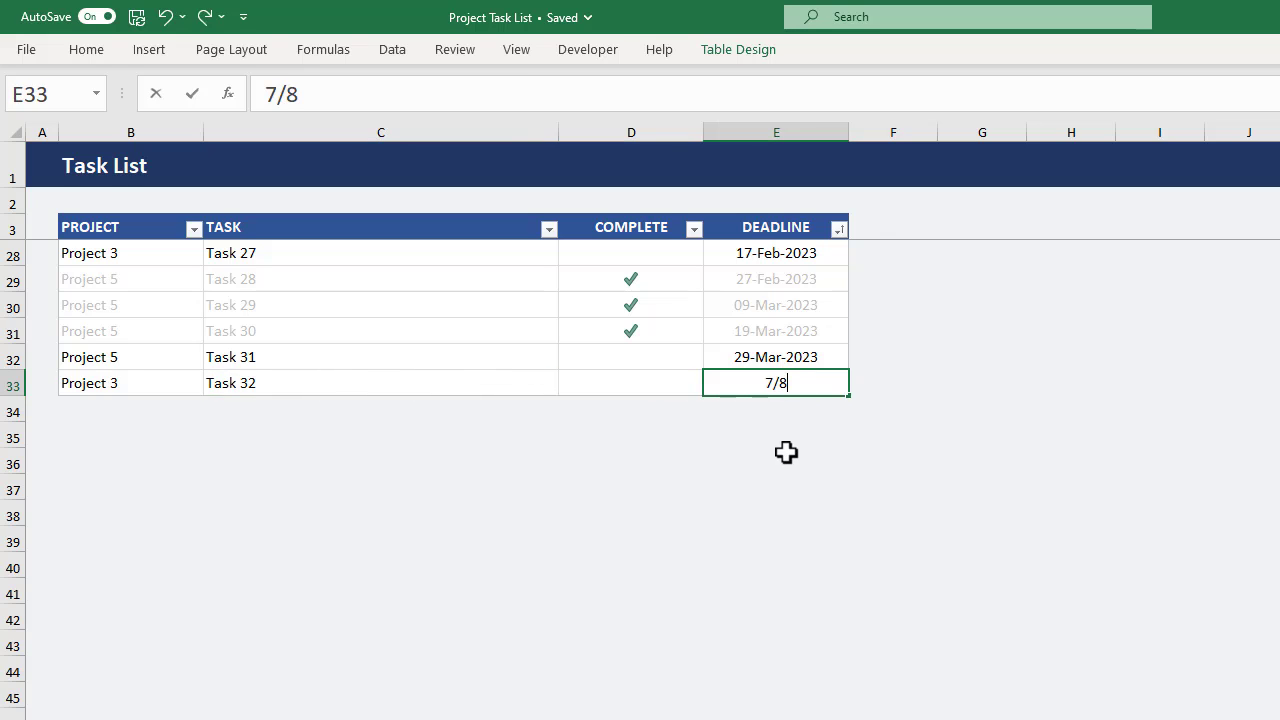
key(Return)
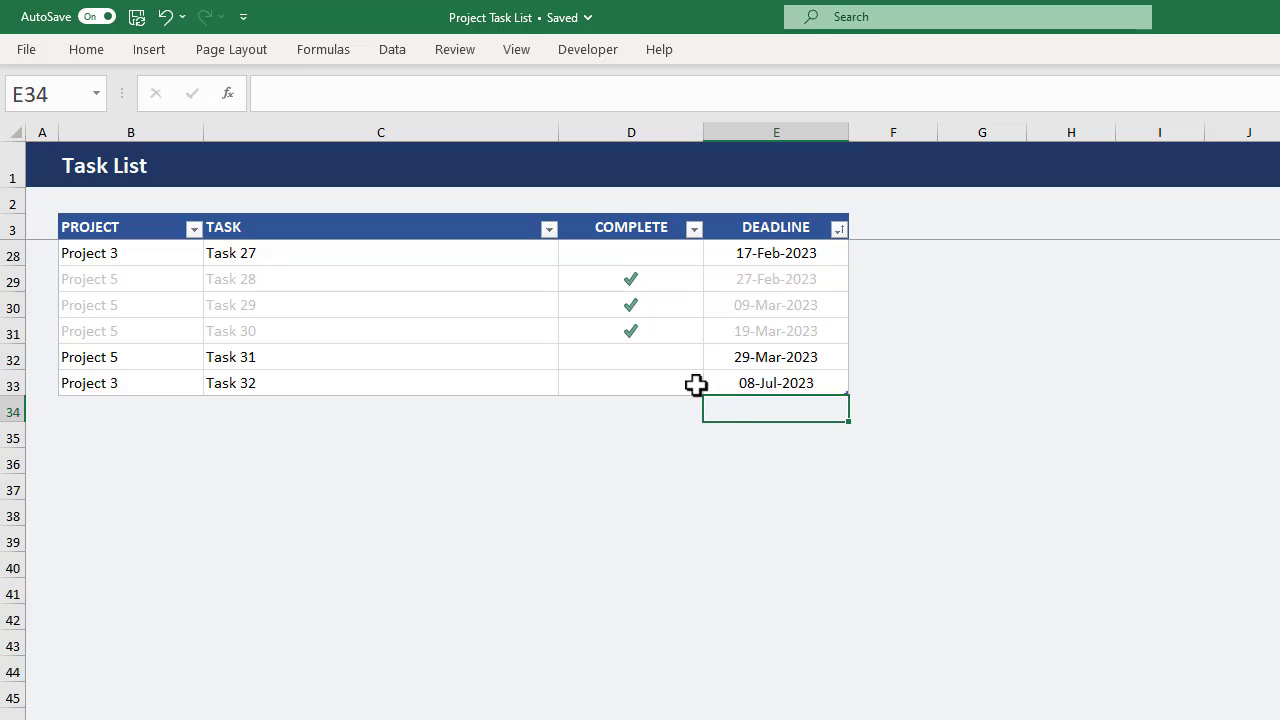
Mark Task 32 as complete with a 1 and extend the task table down to row 44.
click(679, 380)
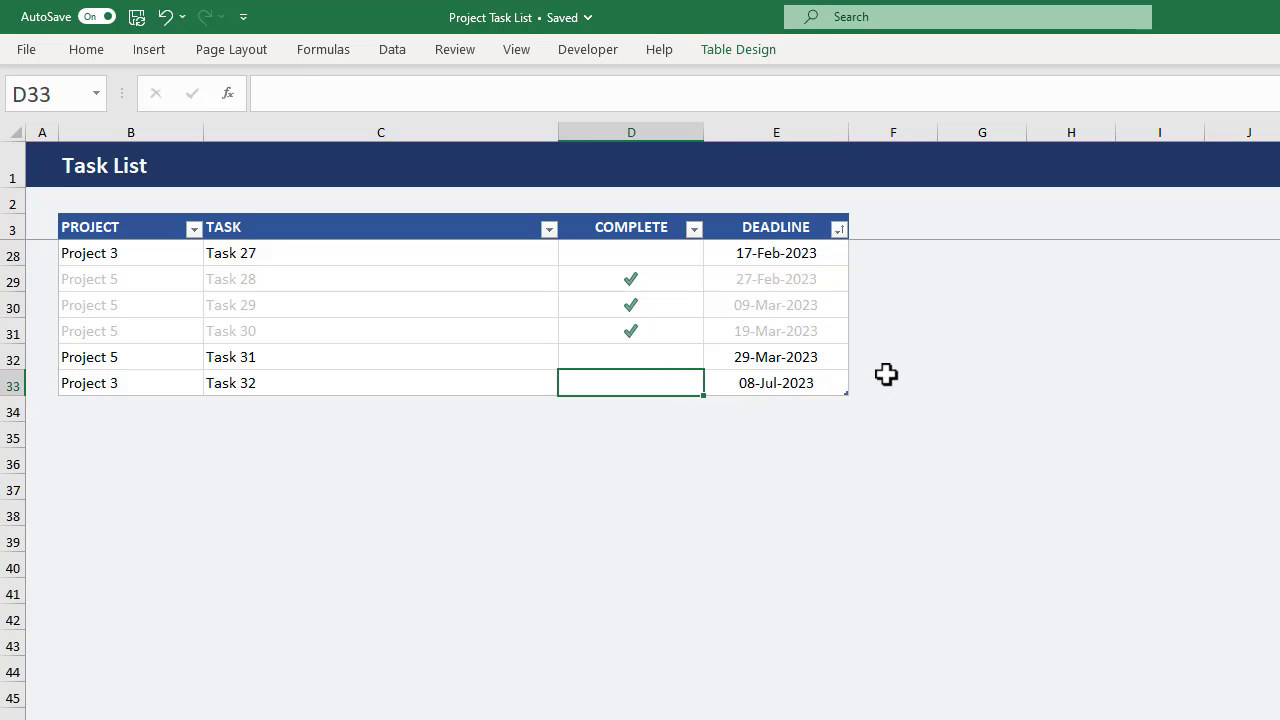
text(1)
key(ctrl+Return)
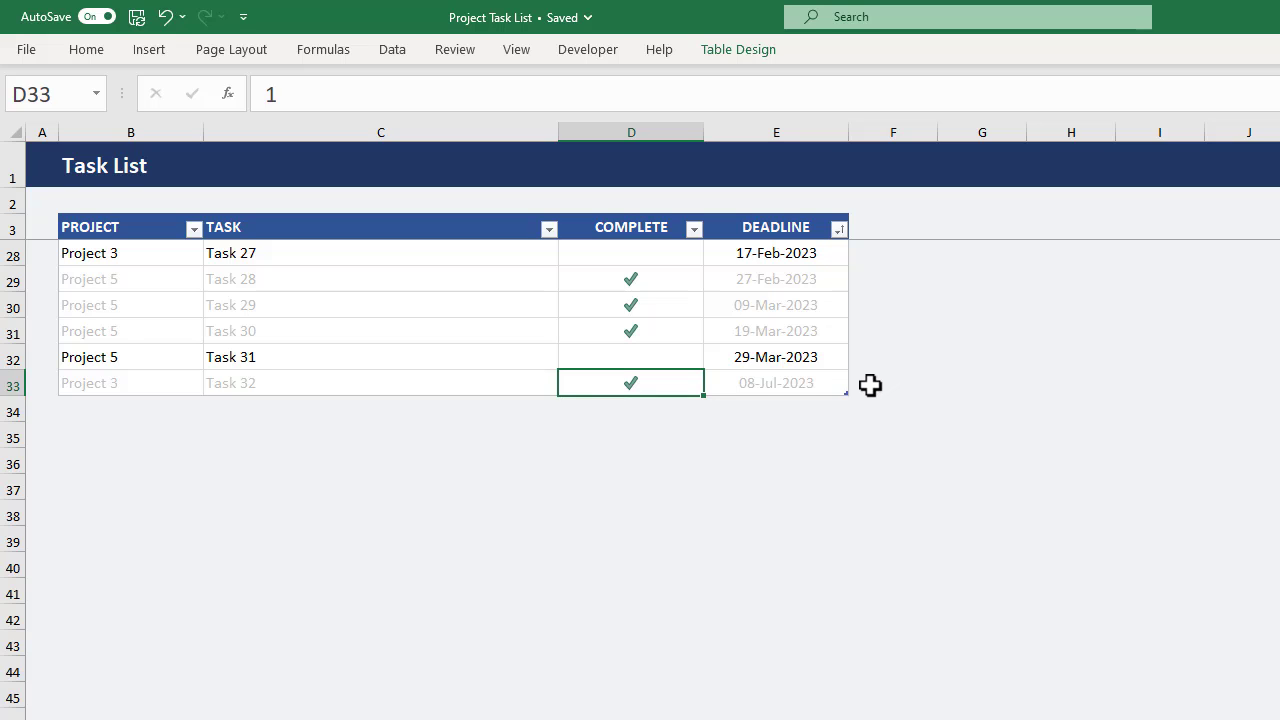
drag(842, 392, 852, 680)
scroll(628, 427, down, 3)
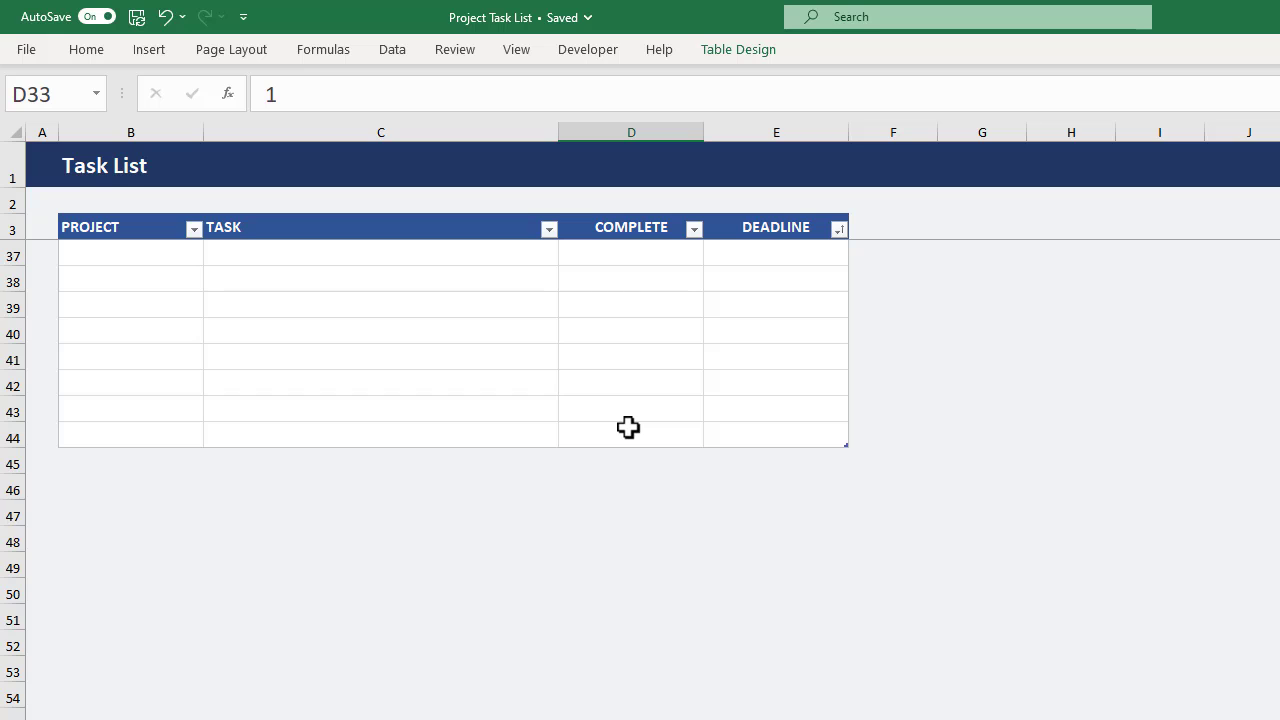
Look at the sort and filter options of the PROJECT and DEADLINE columns.
click(194, 230)
click(194, 230)
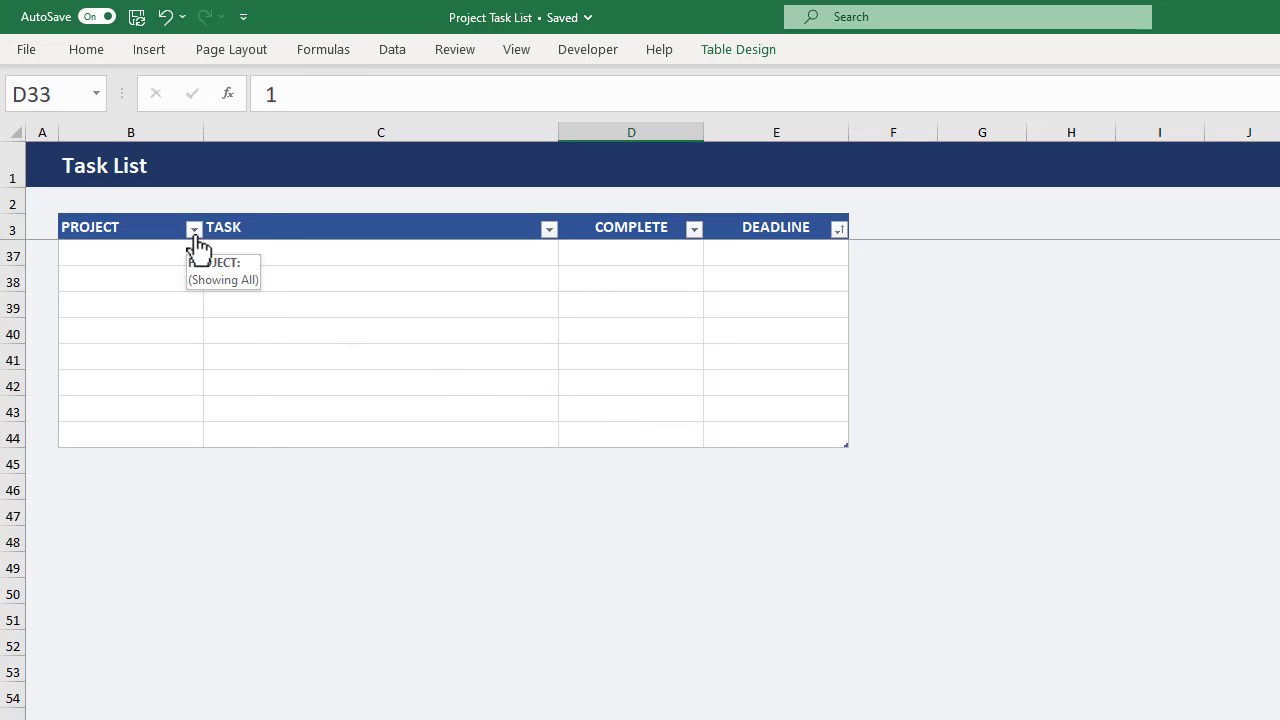
click(839, 231)
click(839, 233)
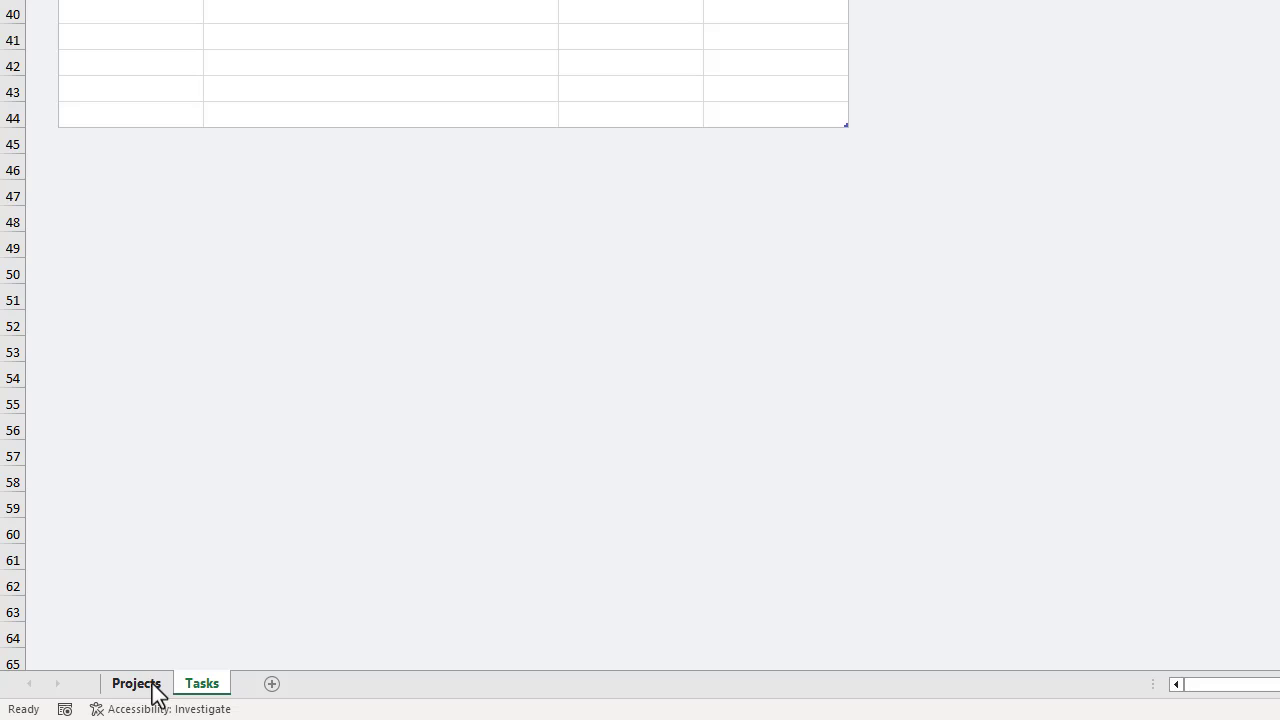
On the Projects sheet, extend the project table by one row and enter Project 6 in B12.
click(152, 686)
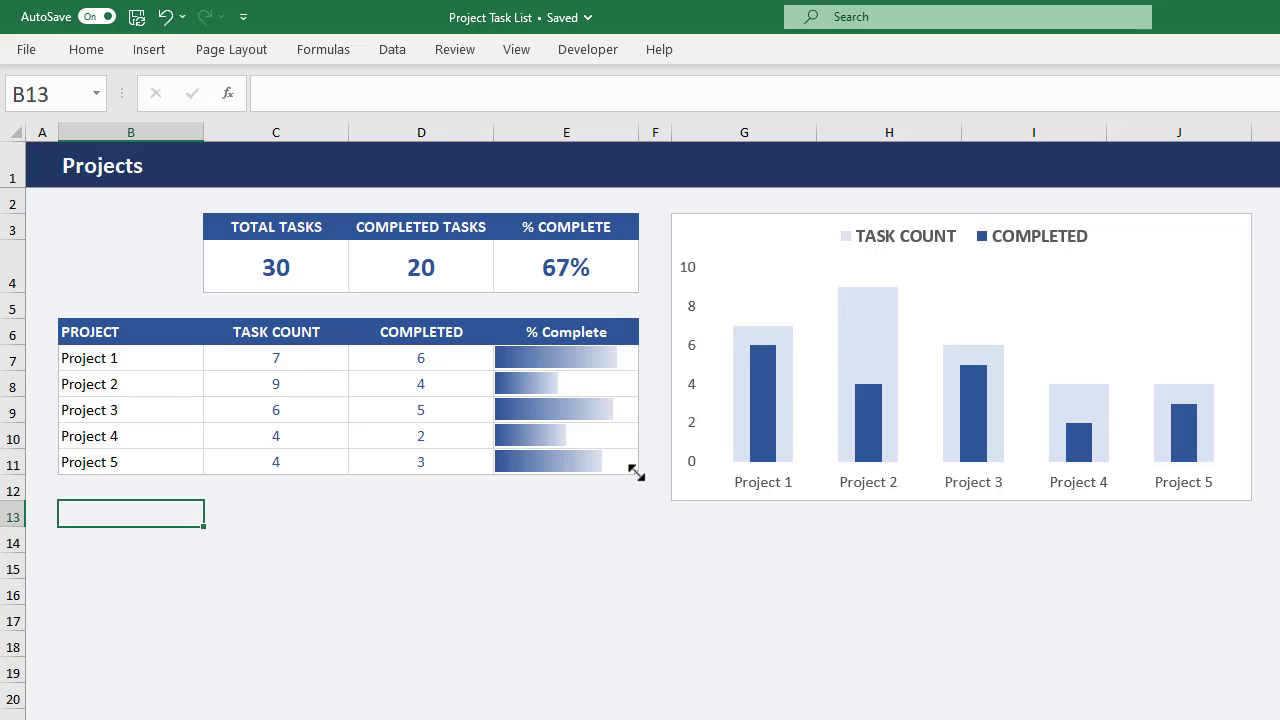
drag(636, 472, 634, 491)
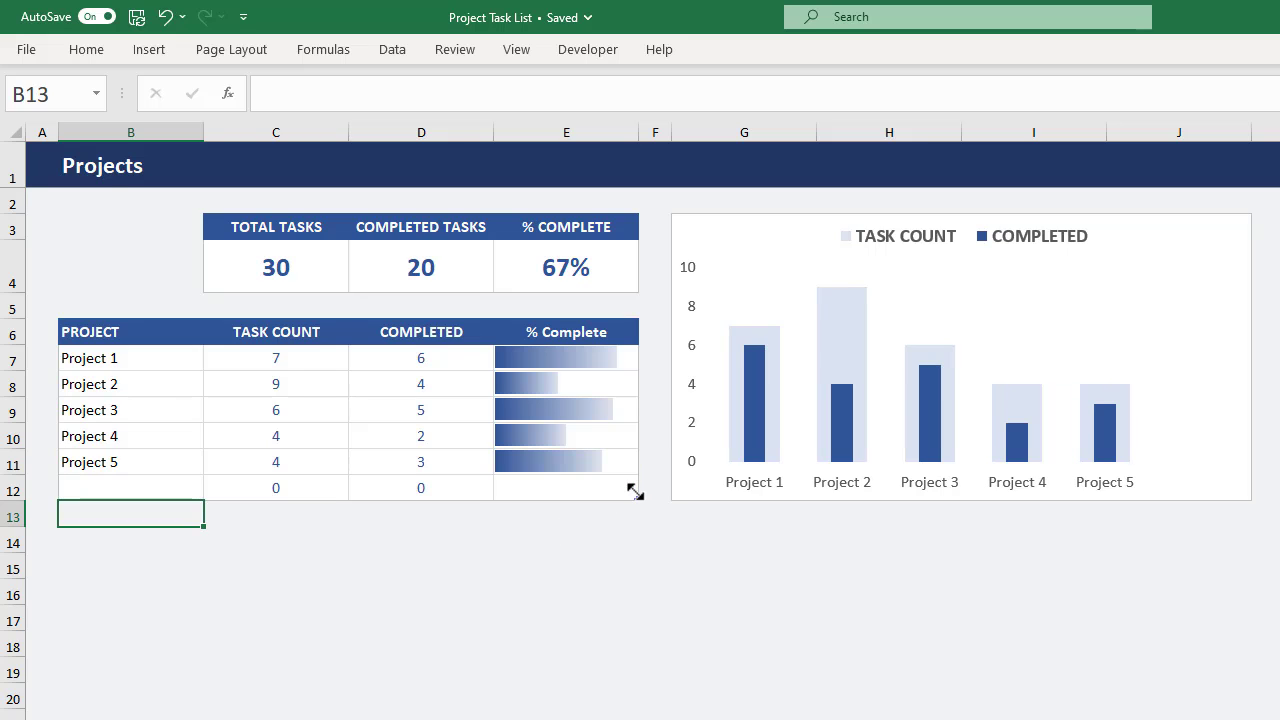
click(187, 488)
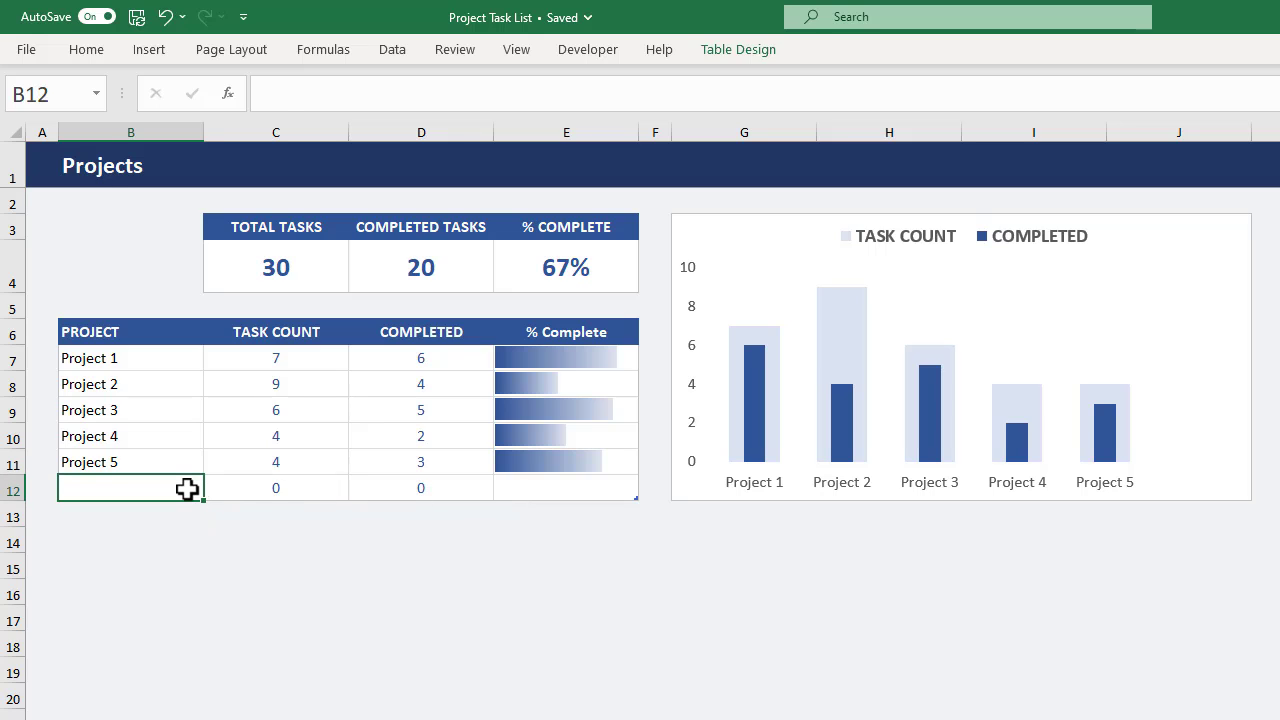
text(Project 6)
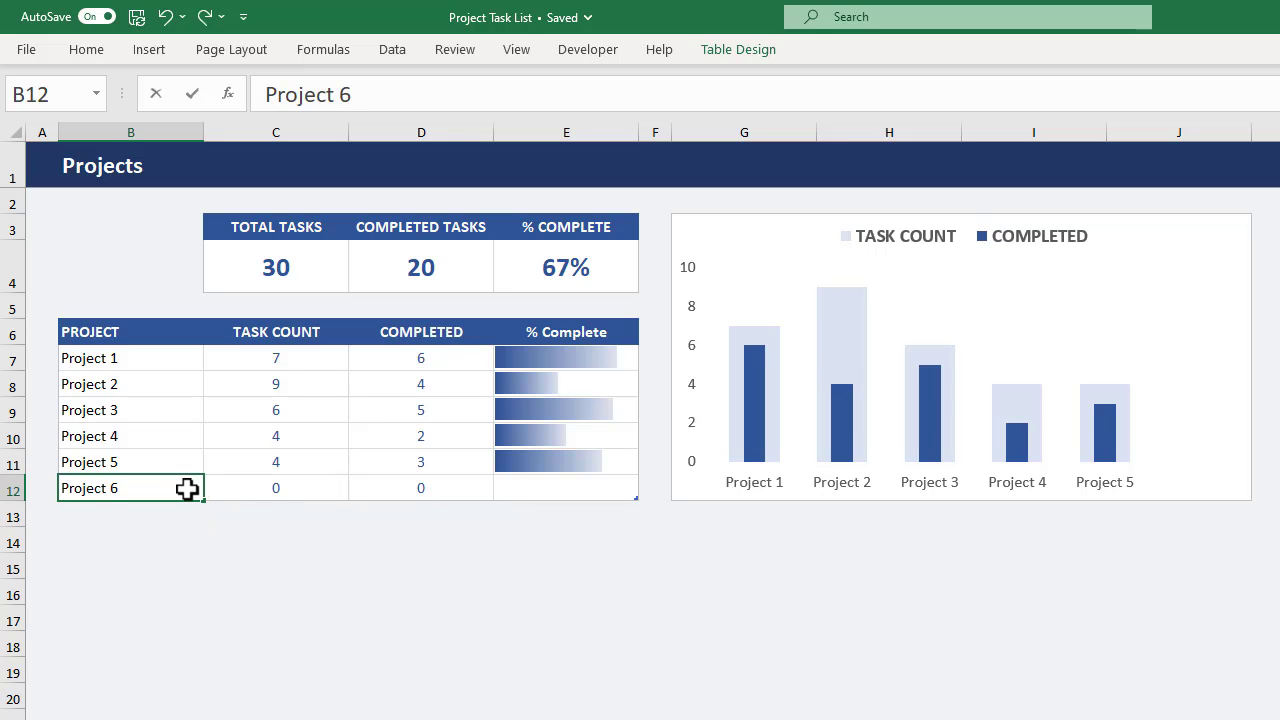
key(Return)
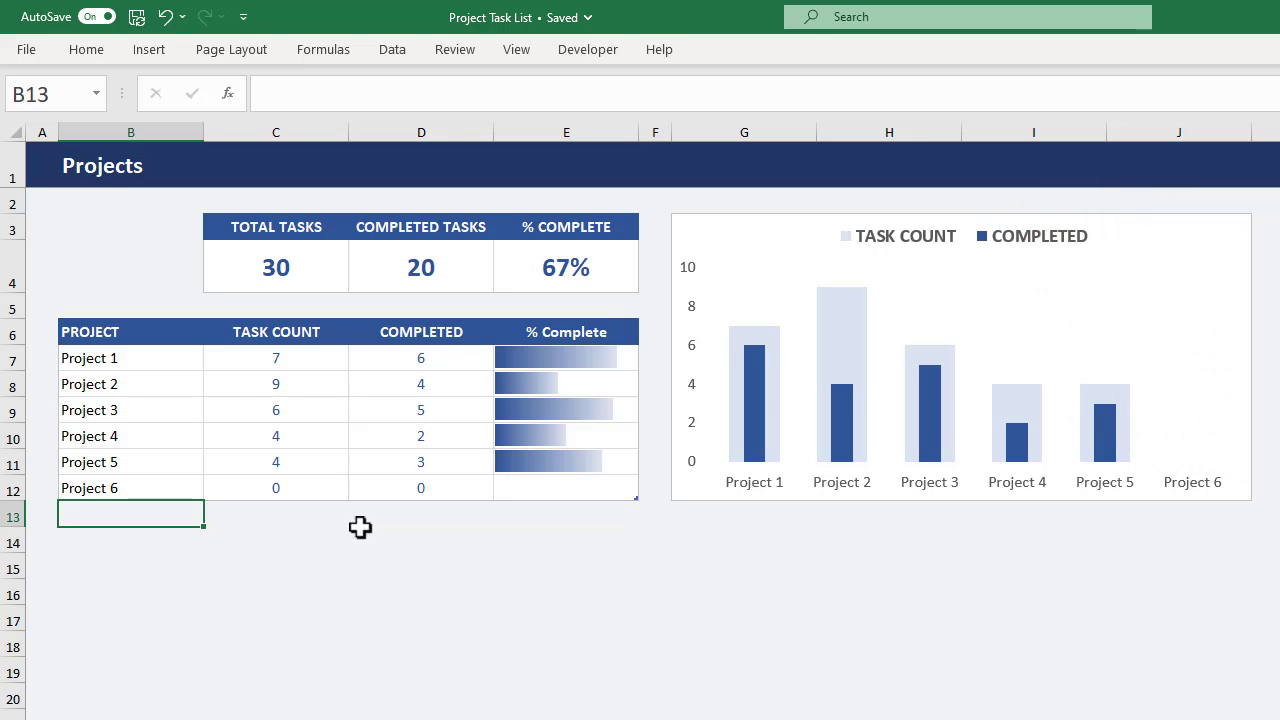
Extend the project table down to row 14 and widen the task chart into column L.
drag(633, 500, 638, 558)
click(695, 400)
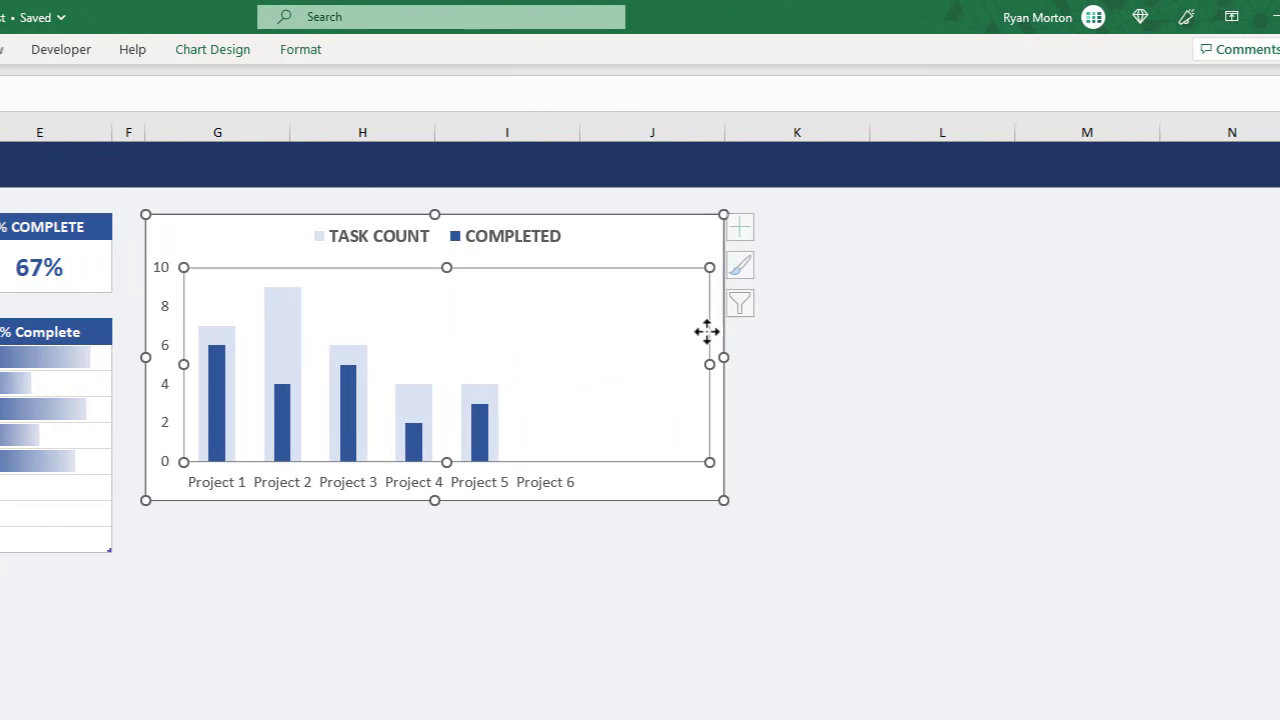
drag(781, 357, 1002, 358)
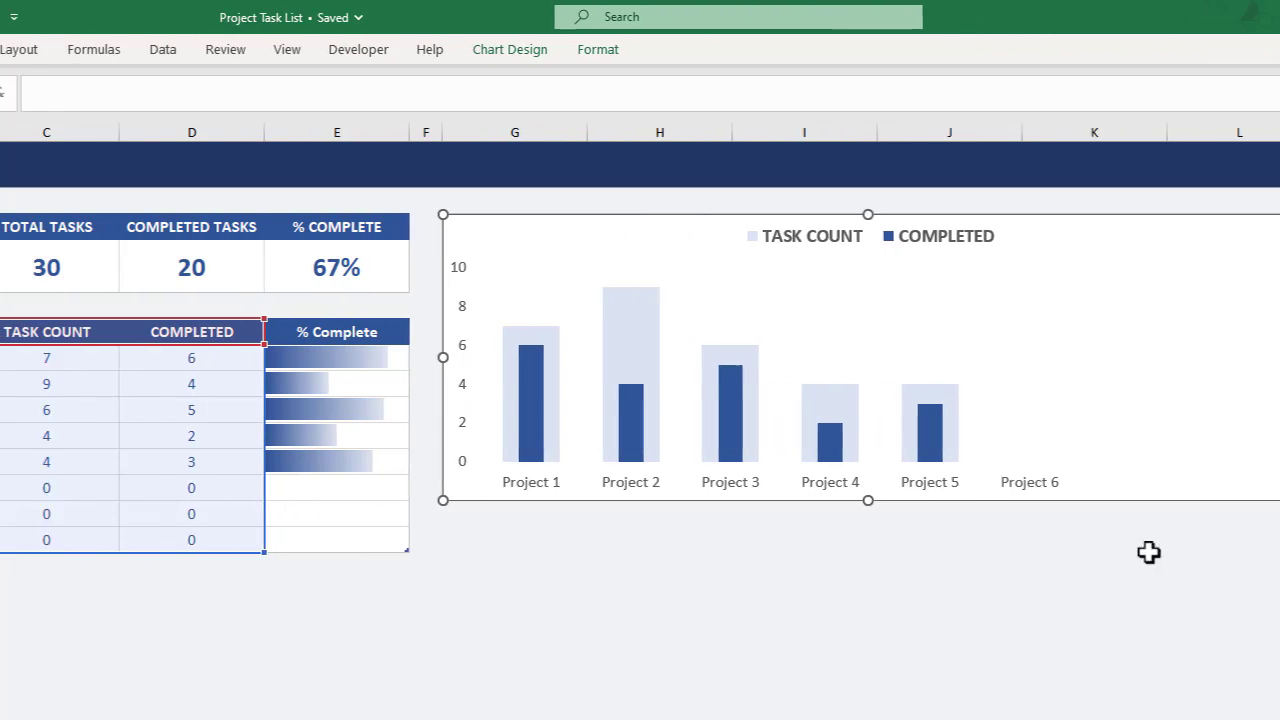
click(852, 562)
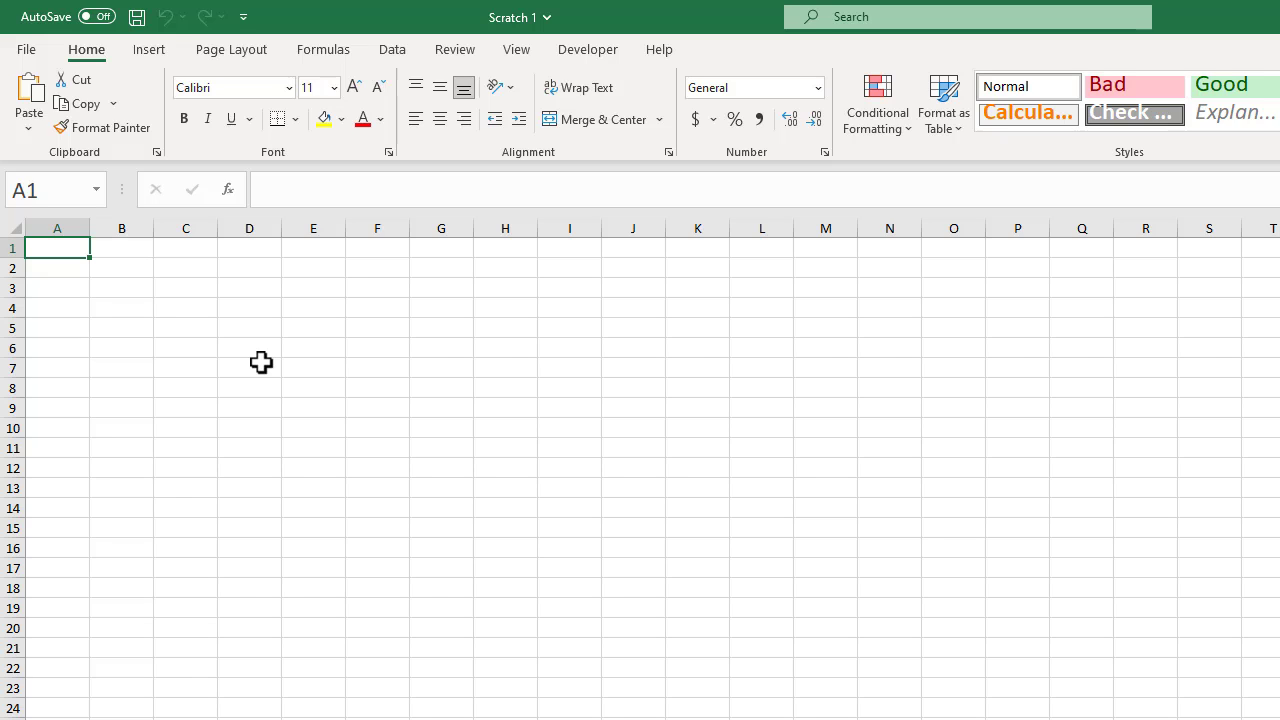
In the blank Scratch 1 workbook, set the width of all columns to 20.
click(14, 228)
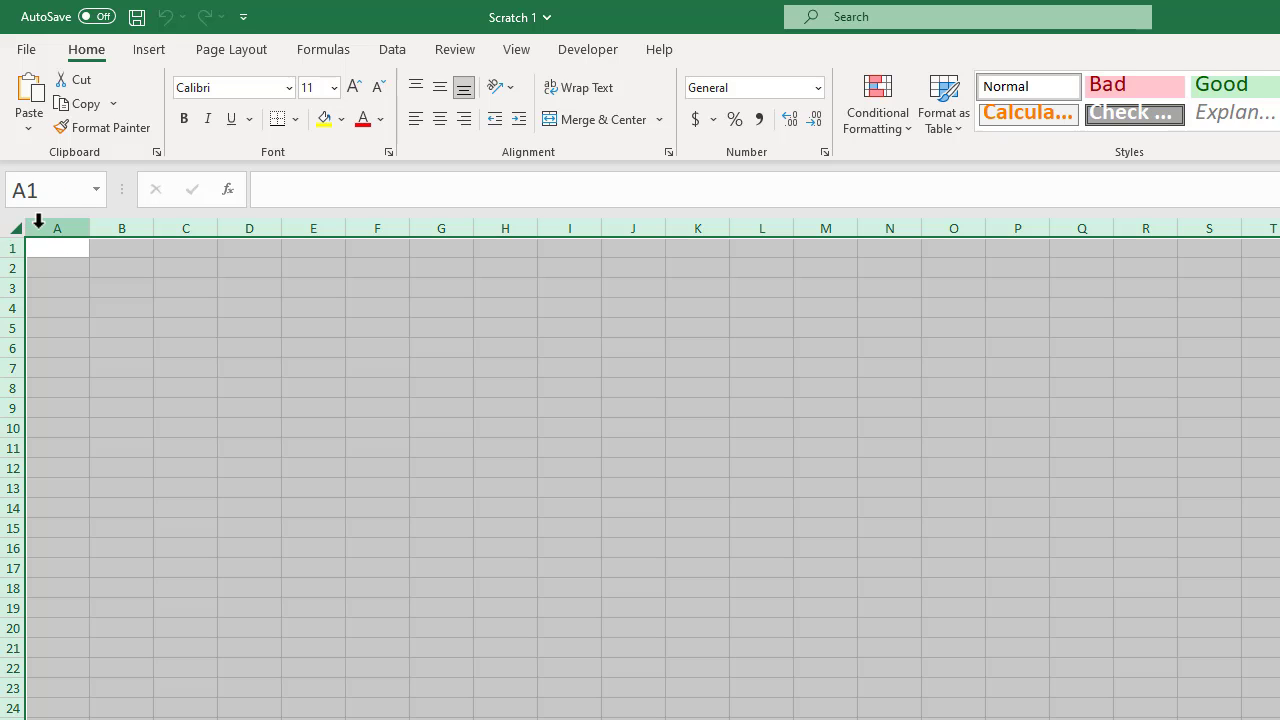
right_click(60, 222)
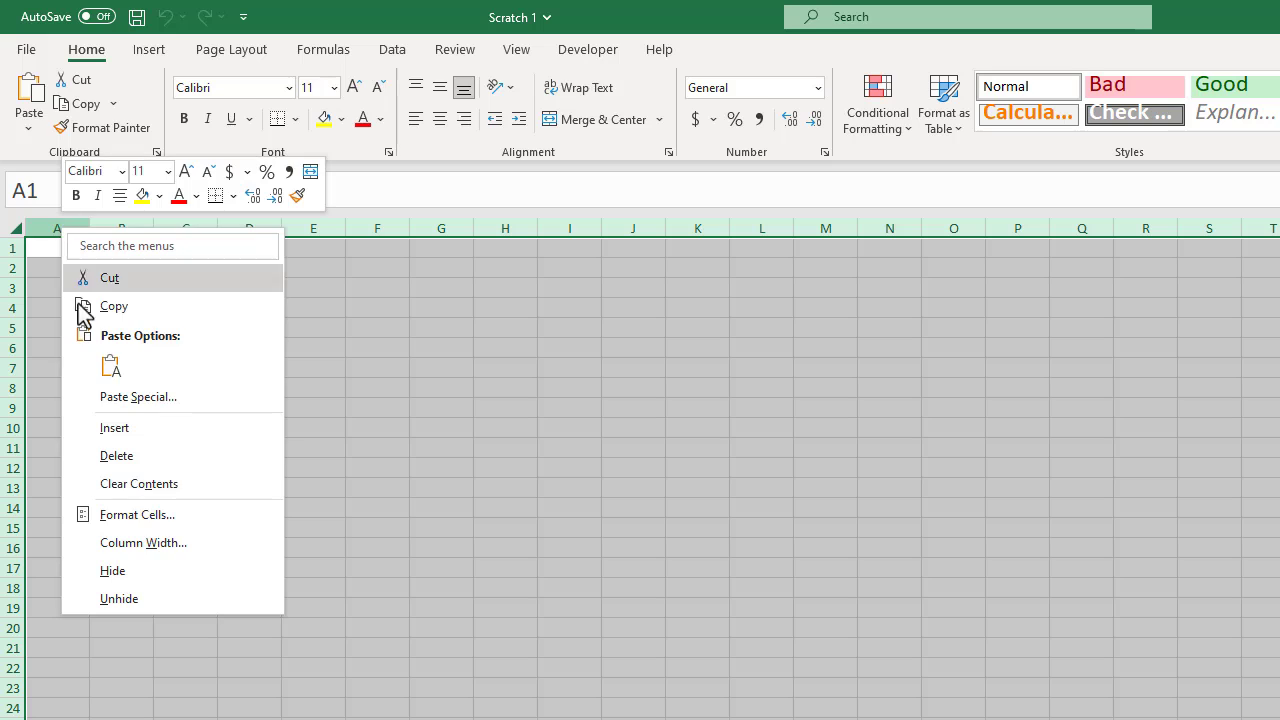
click(135, 542)
text(20)
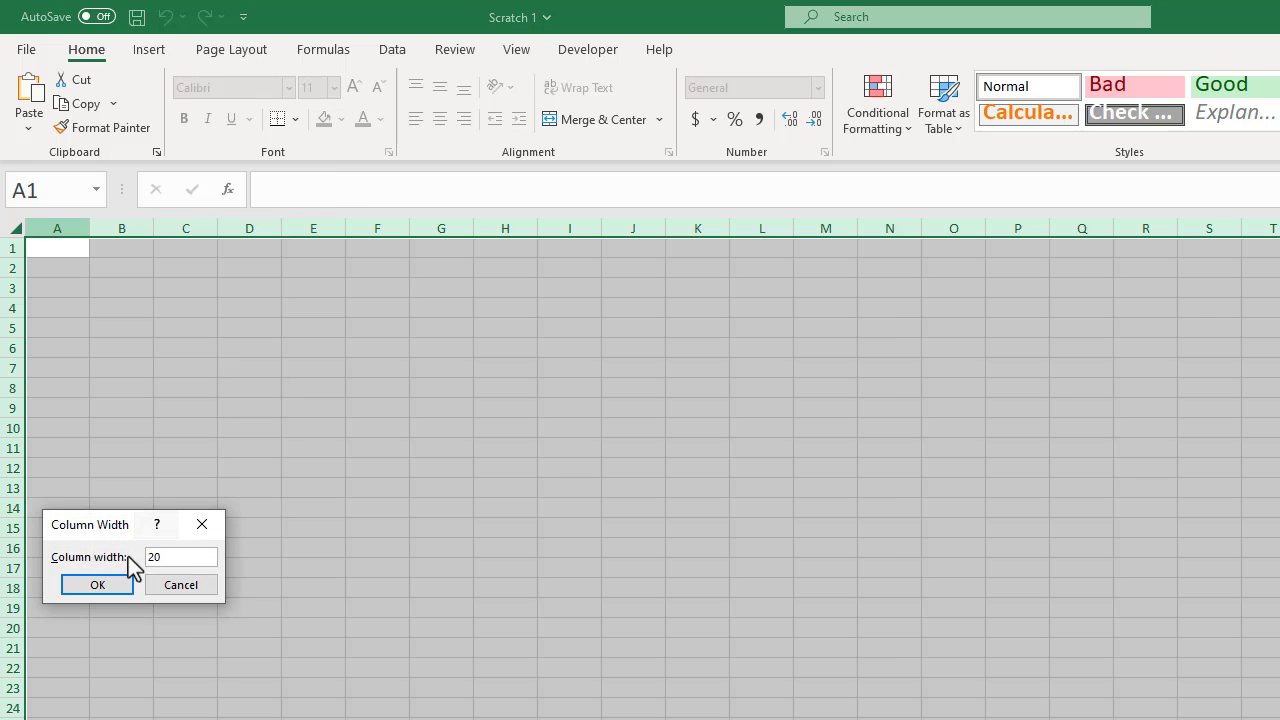
click(116, 587)
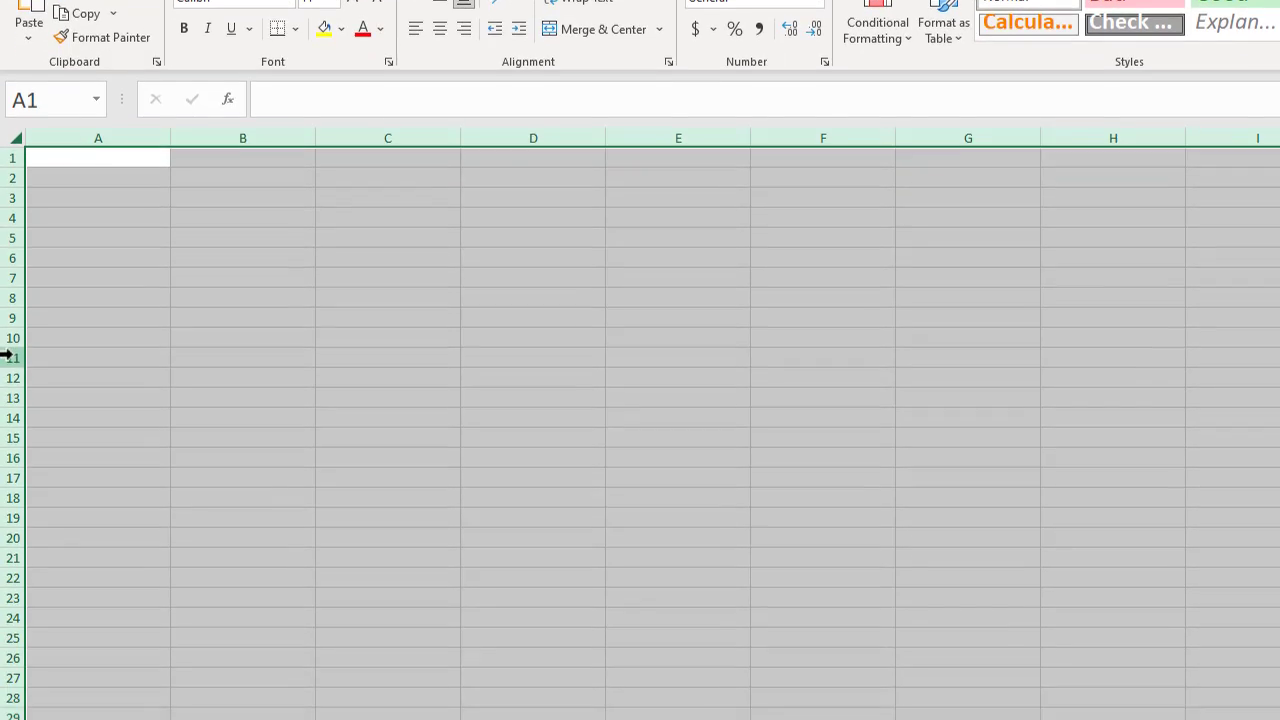
Set the height of all rows in the sheet to 20.
right_click(14, 446)
click(112, 598)
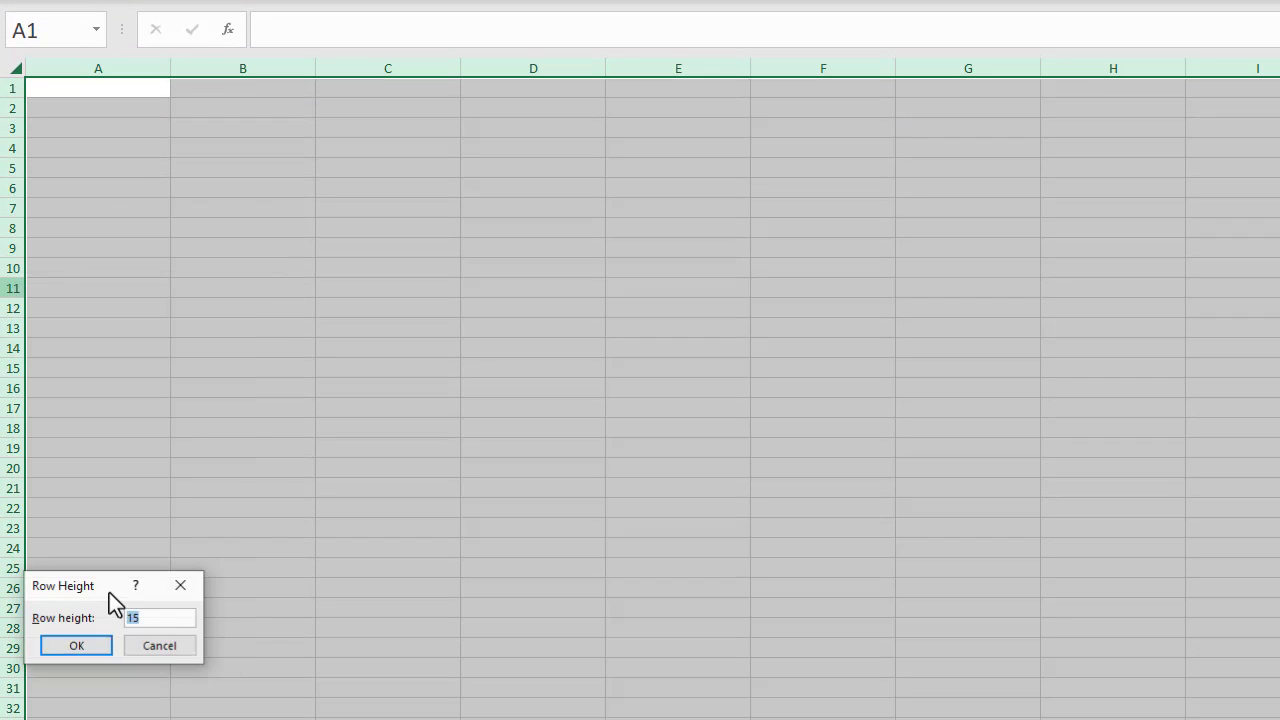
text(20)
click(99, 640)
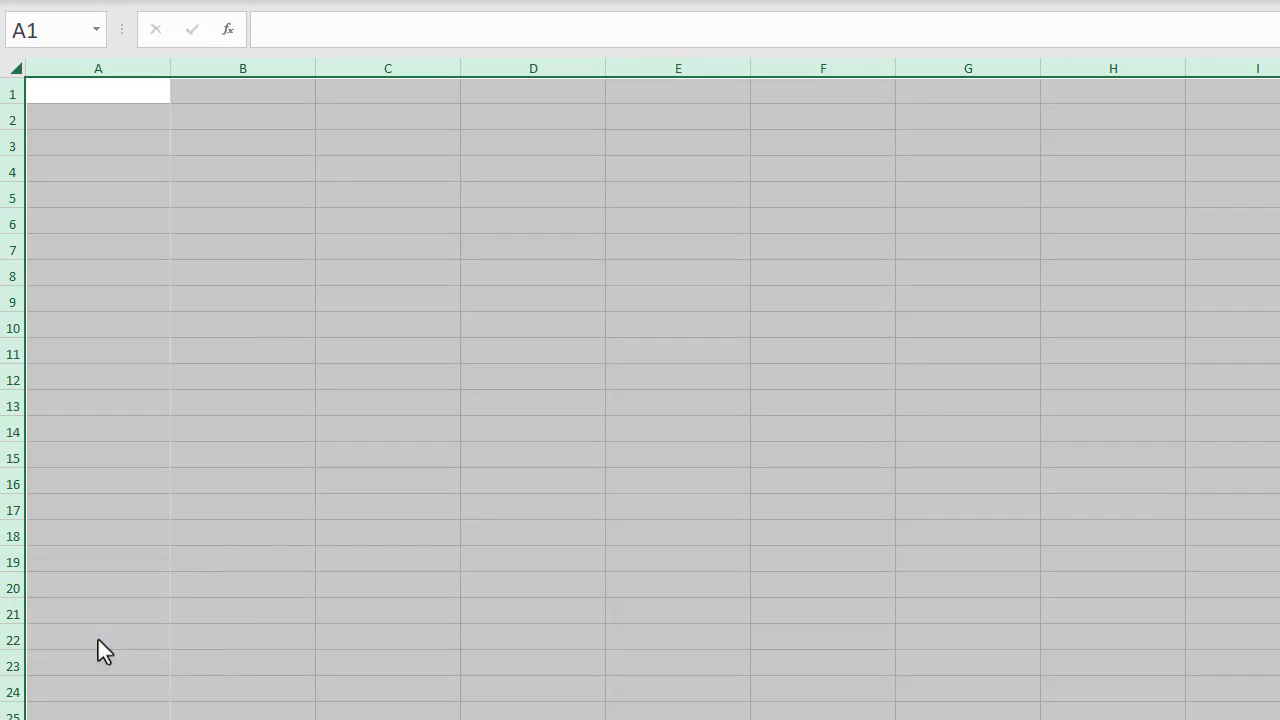
Set the width of columns A and F to 4.
click(131, 66)
ctrl+click(778, 68)
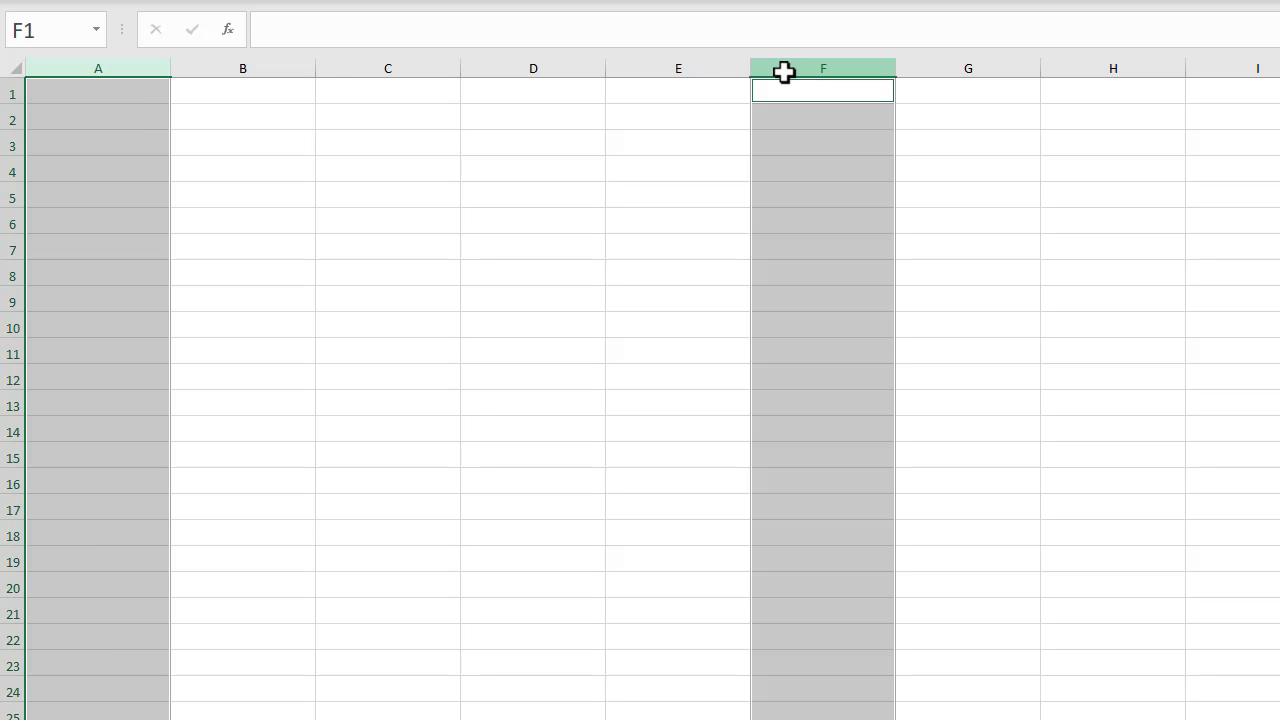
right_click(786, 70)
click(890, 386)
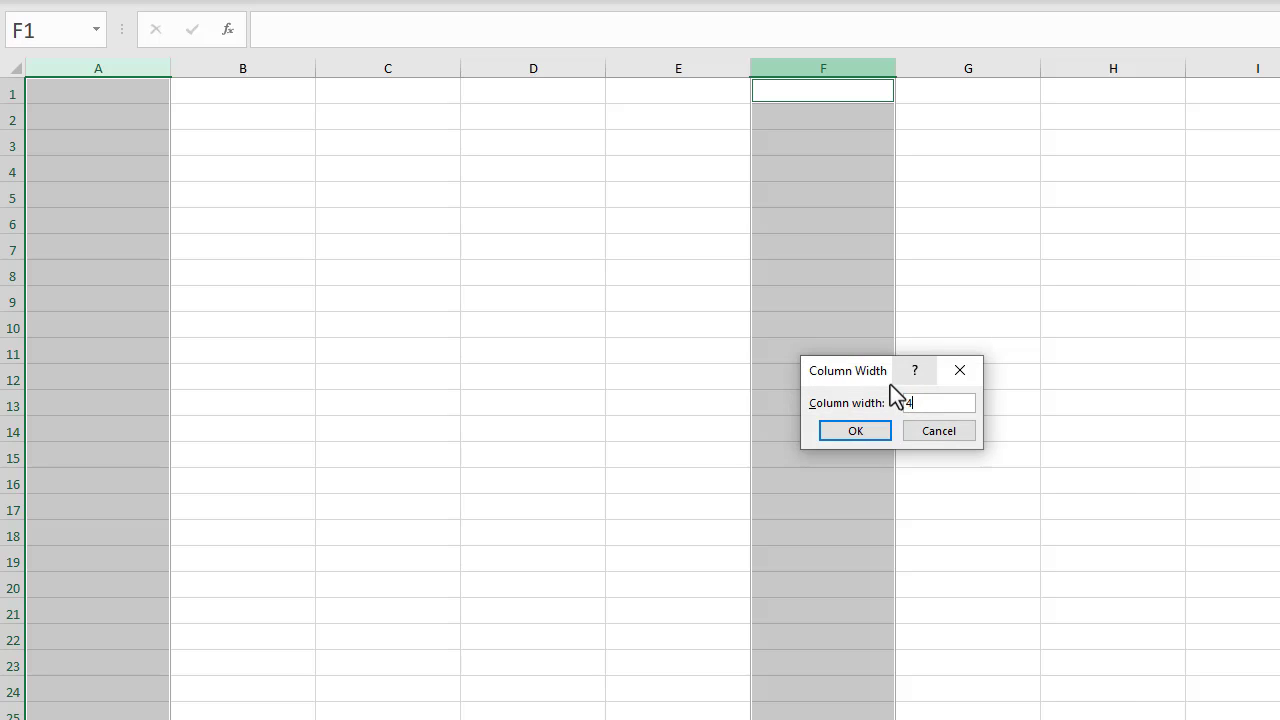
click(885, 428)
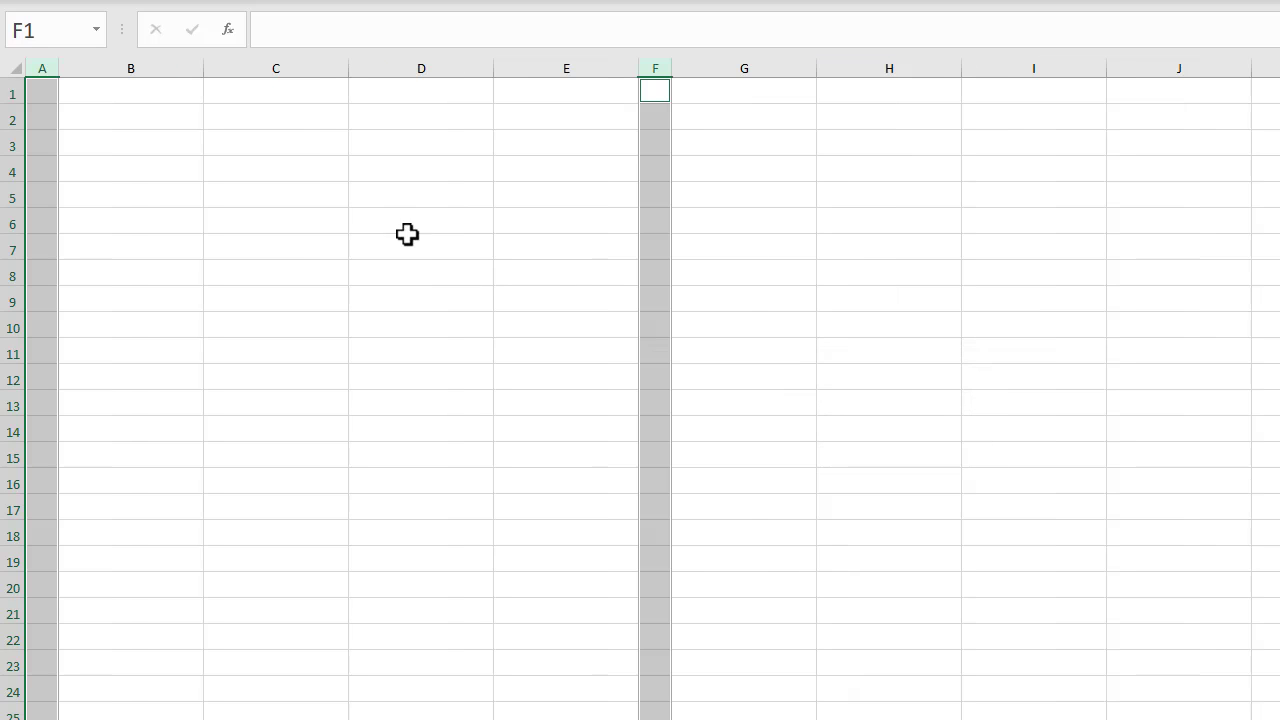
Set the height of row 1 to 35.
click(6, 92)
right_click(6, 92)
click(114, 406)
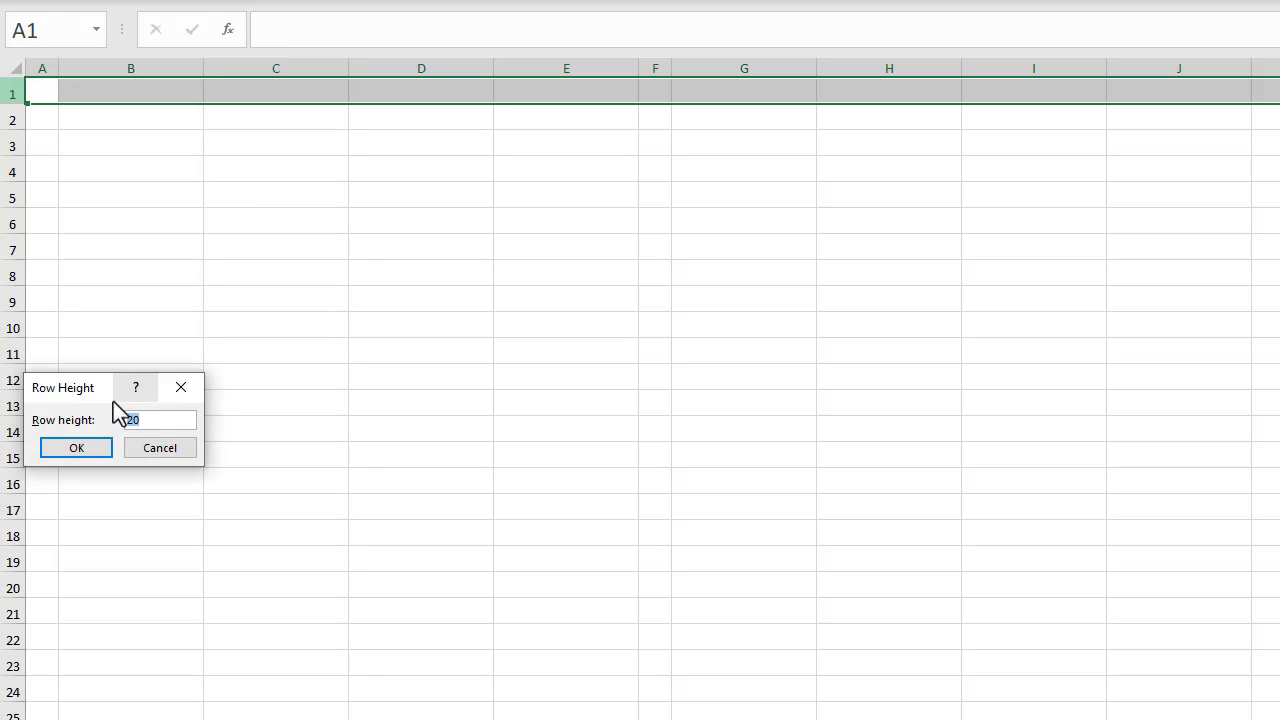
text(35)
click(110, 448)
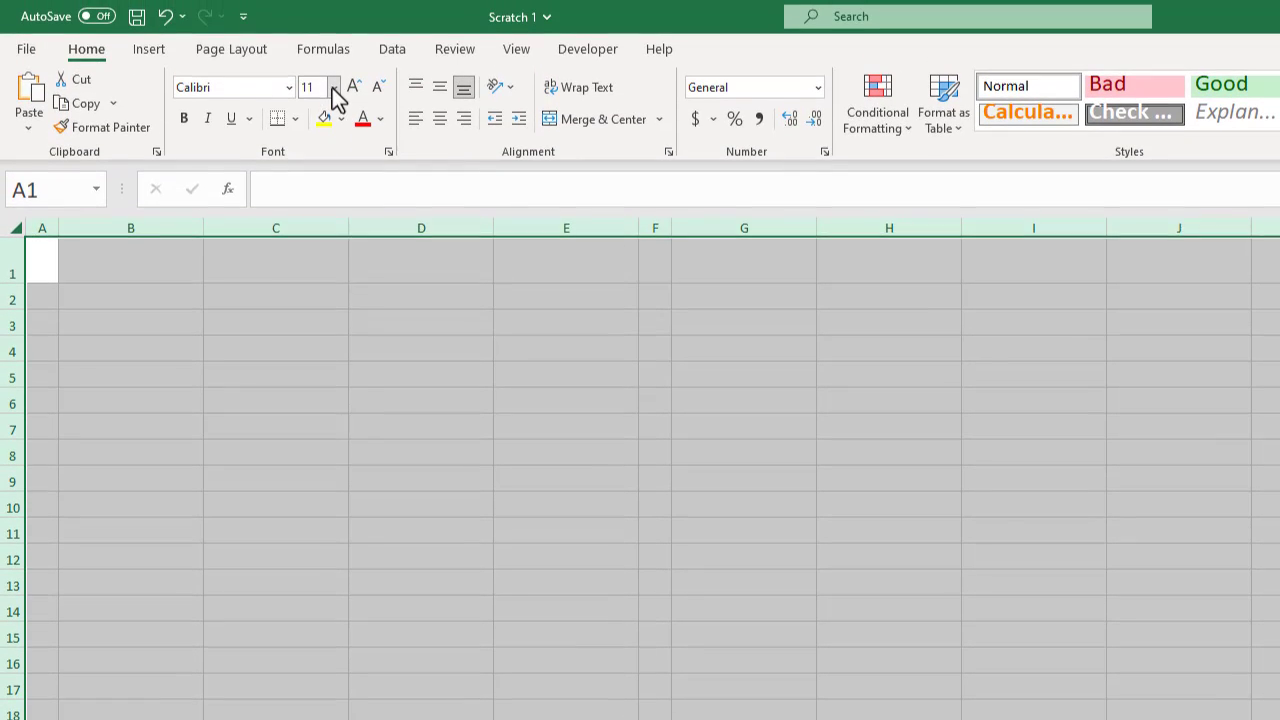
Format the whole sheet with font size 12, vertical middle alignment and horizontal left alignment.
click(334, 87)
click(320, 205)
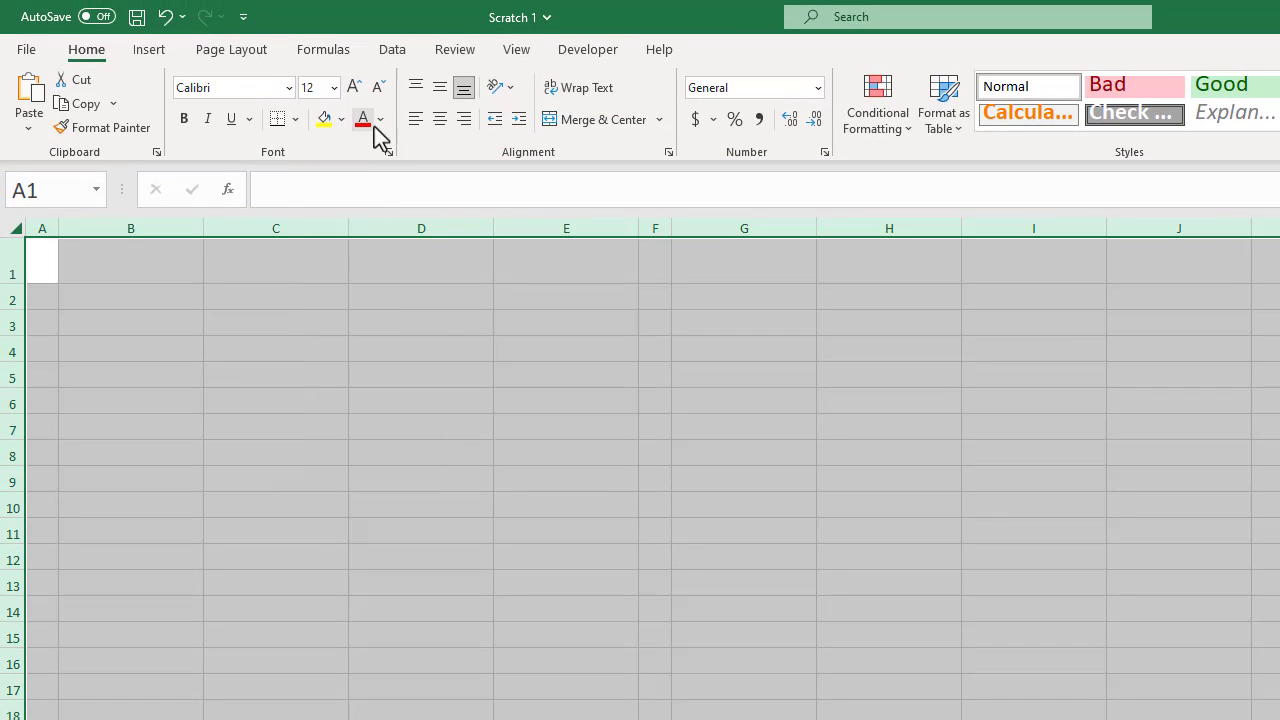
click(440, 90)
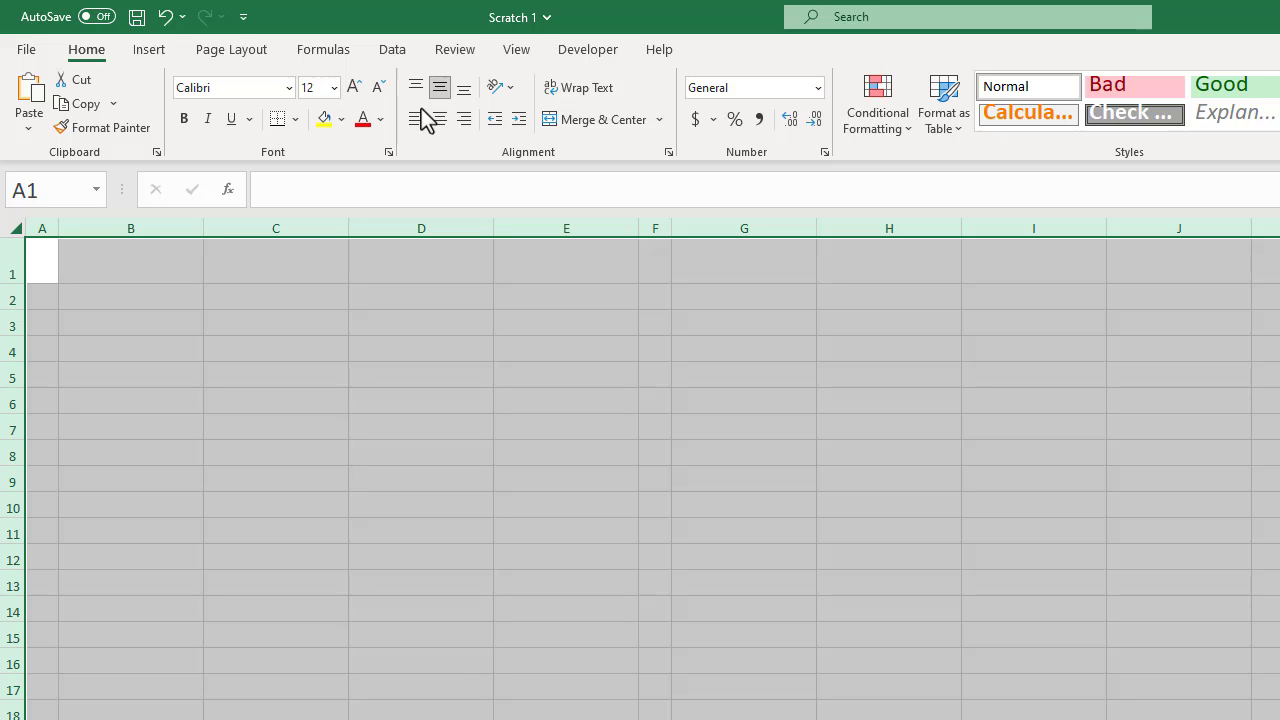
click(413, 121)
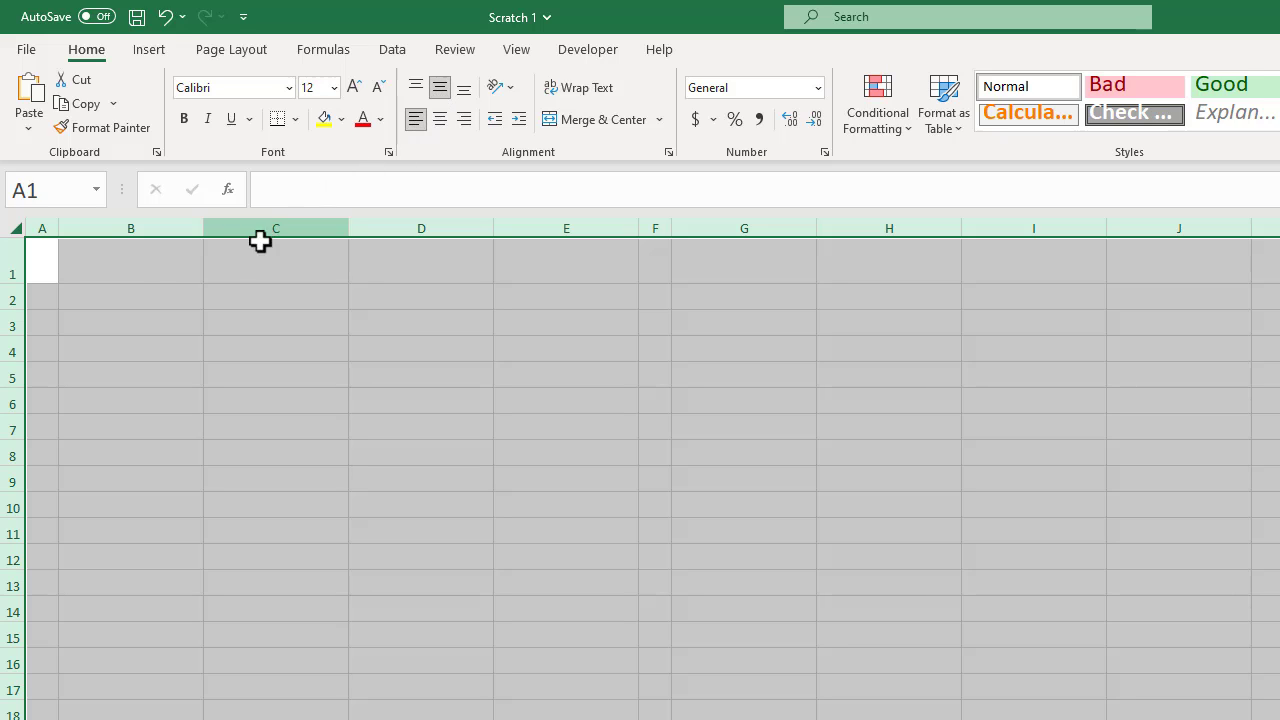
Turn off the gridlines on the sheet.
click(106, 266)
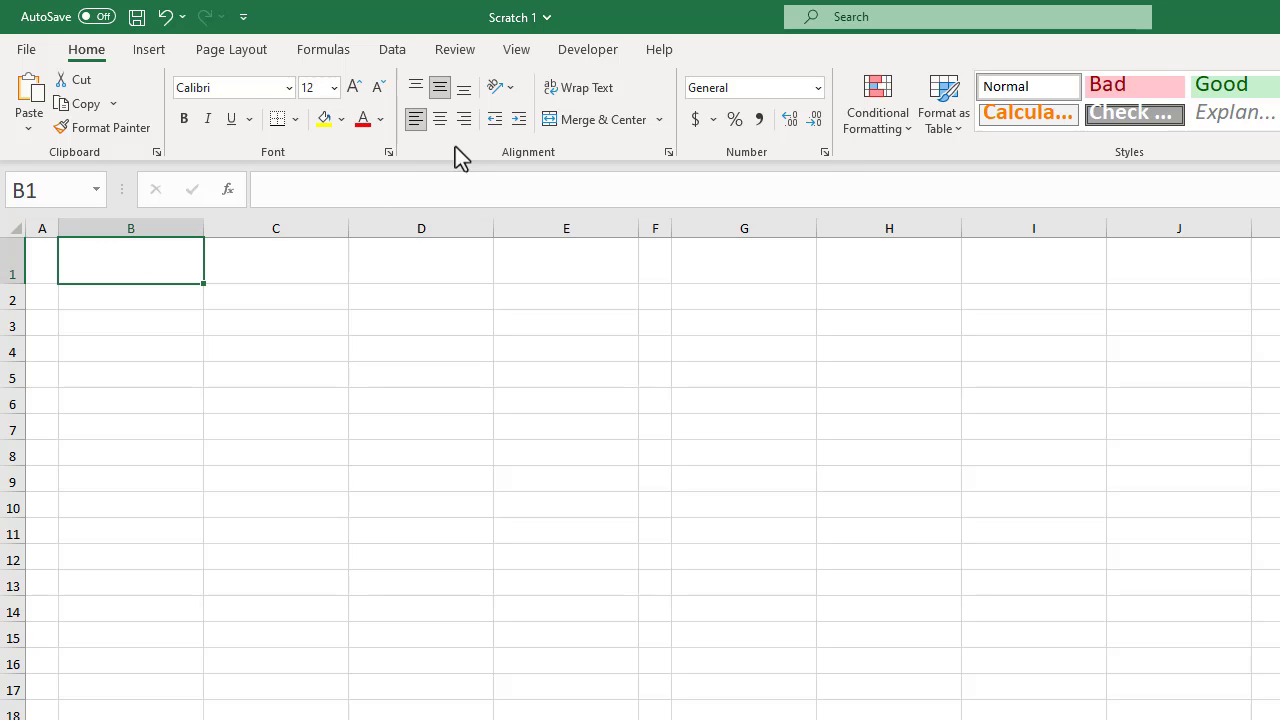
click(520, 52)
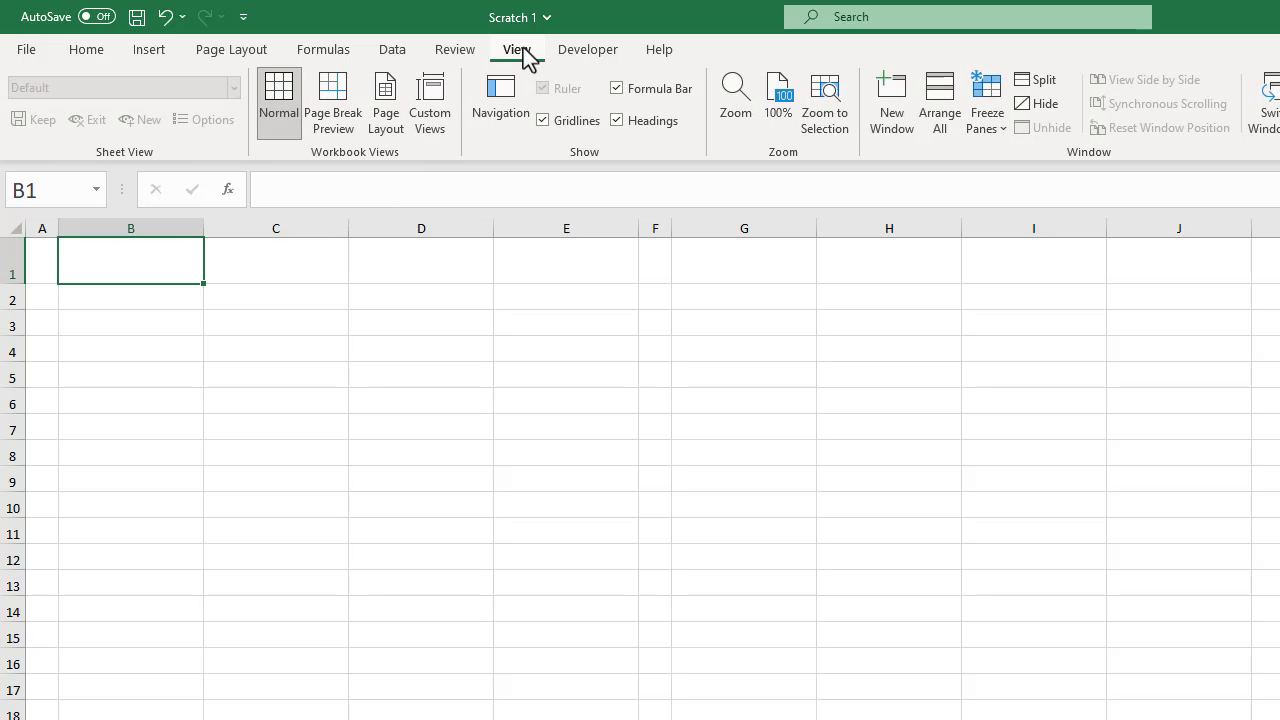
click(541, 120)
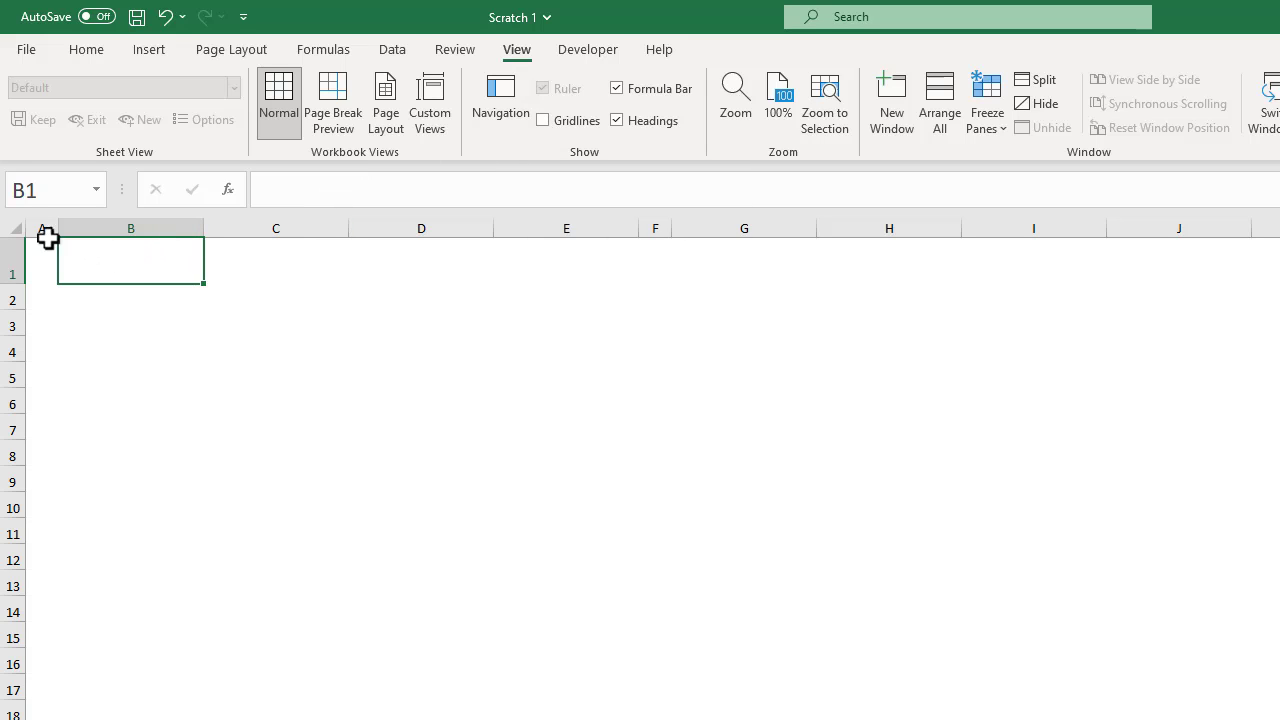
Fill the whole sheet with the custom light grey colour of hex value #F1F3F4.
click(14, 229)
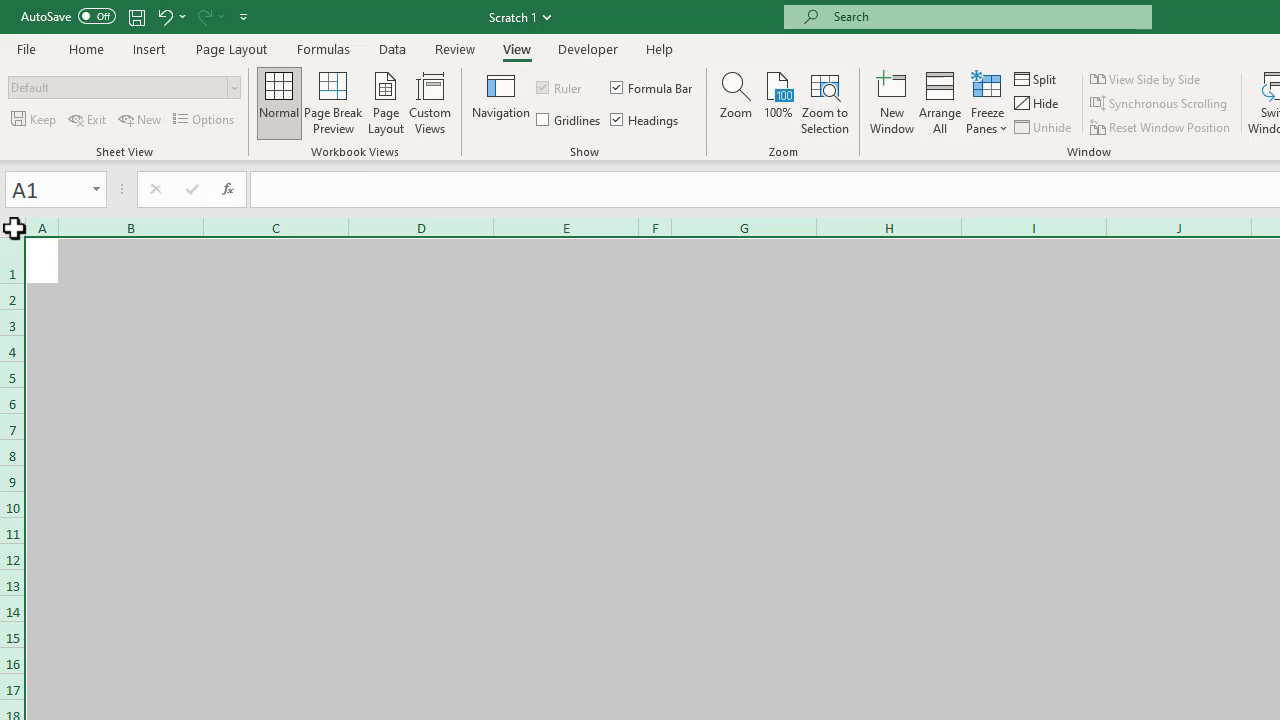
click(94, 53)
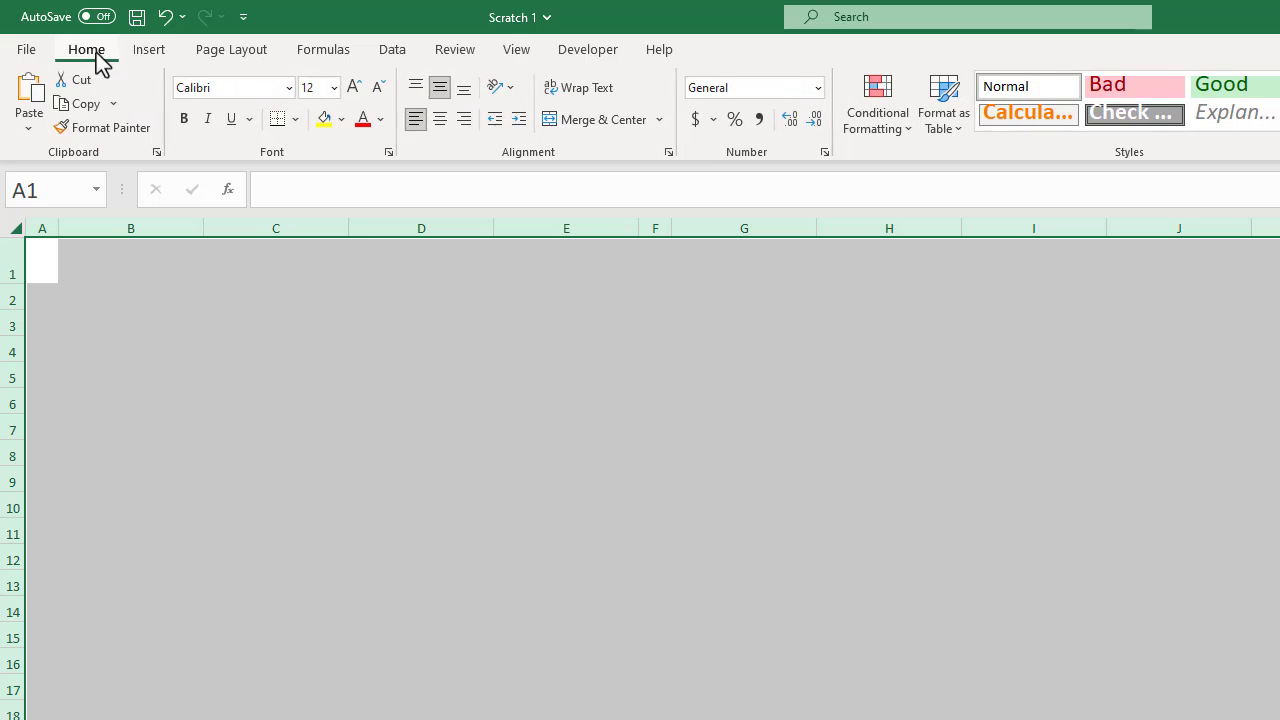
click(342, 120)
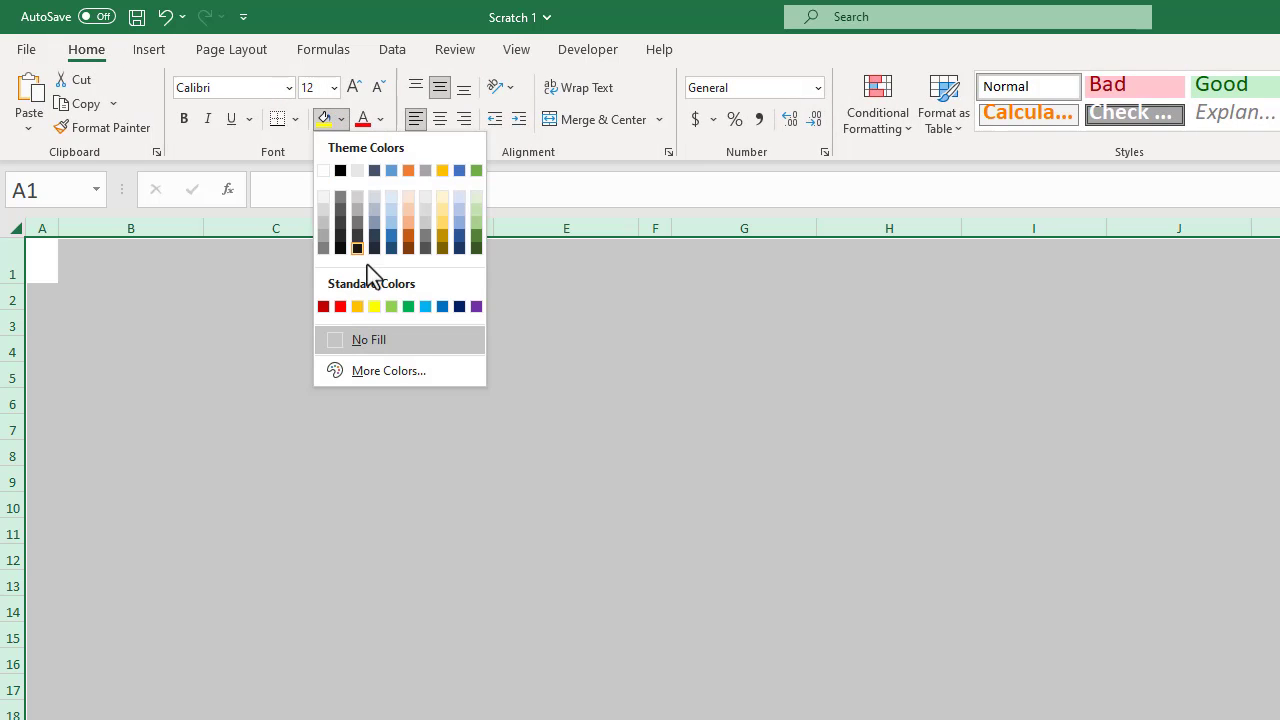
click(383, 373)
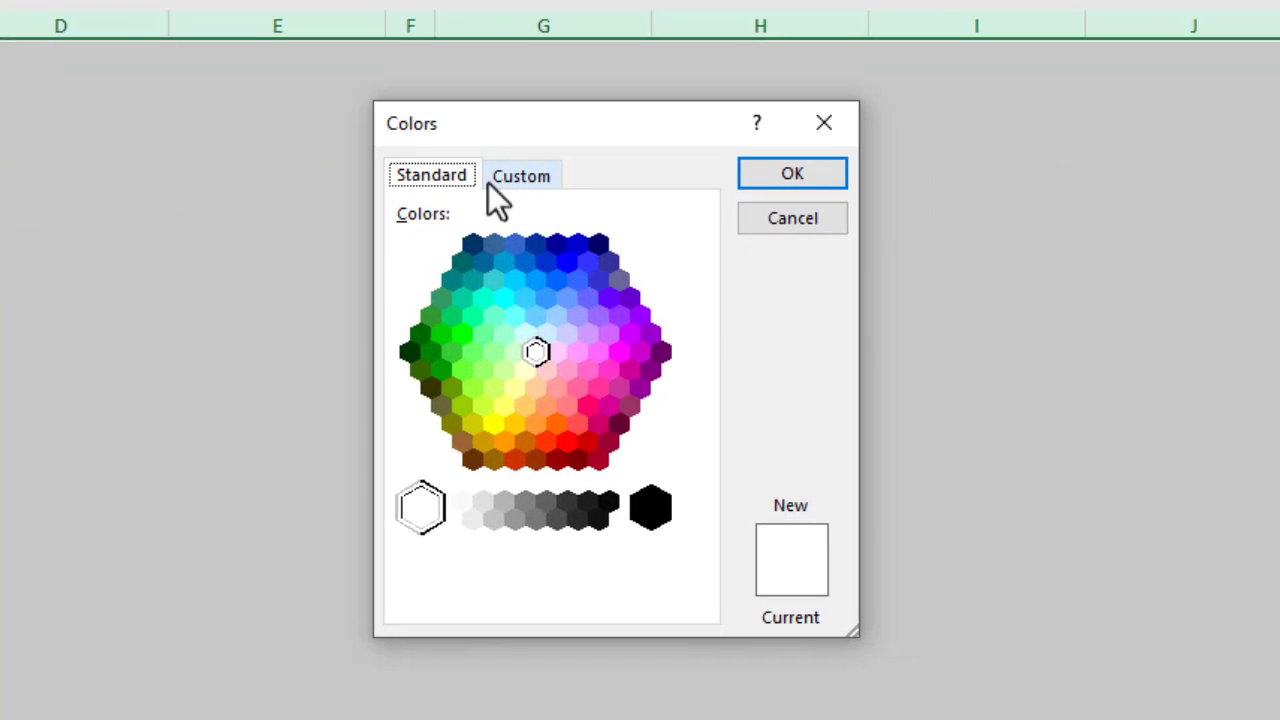
click(720, 331)
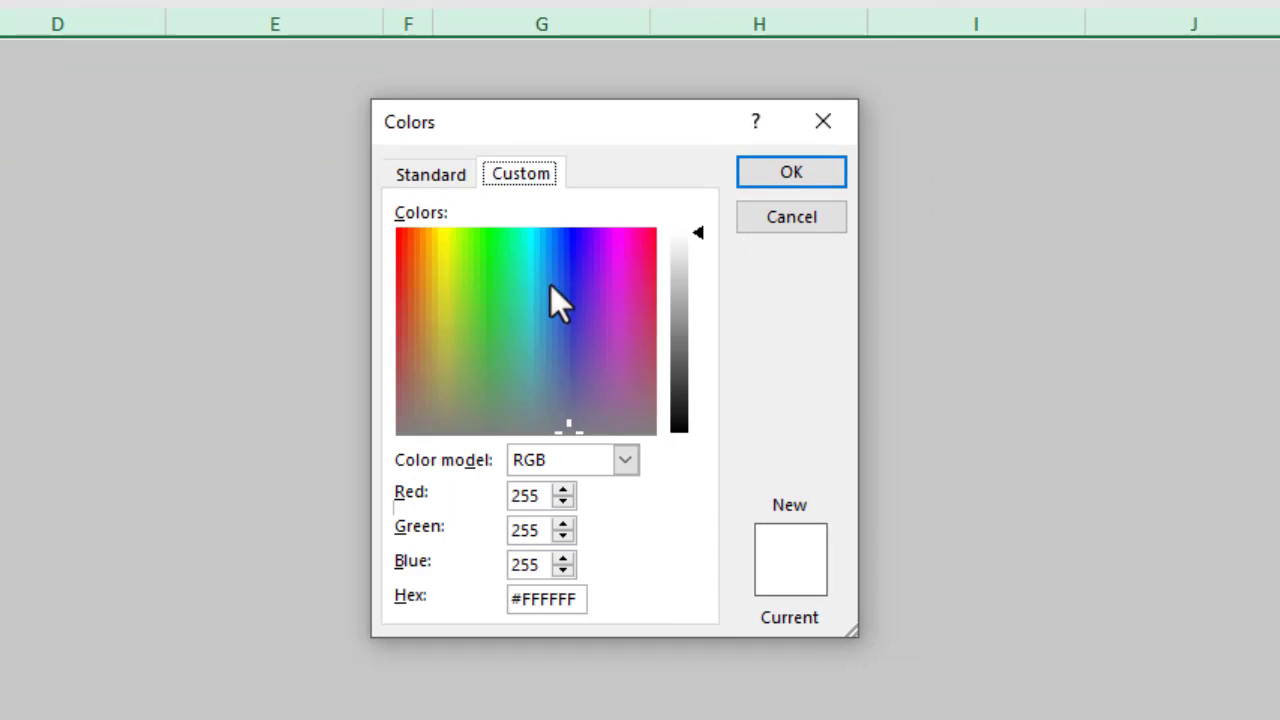
click(555, 600)
double_click(555, 600)
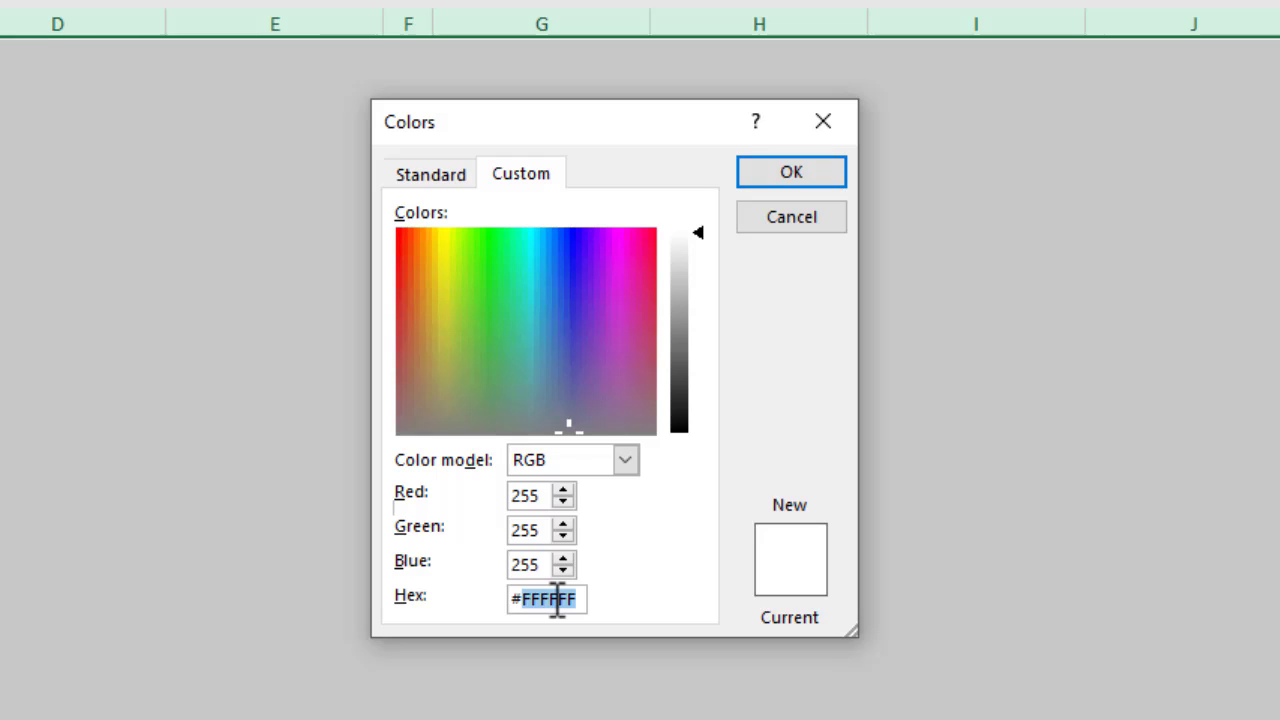
text(F1)
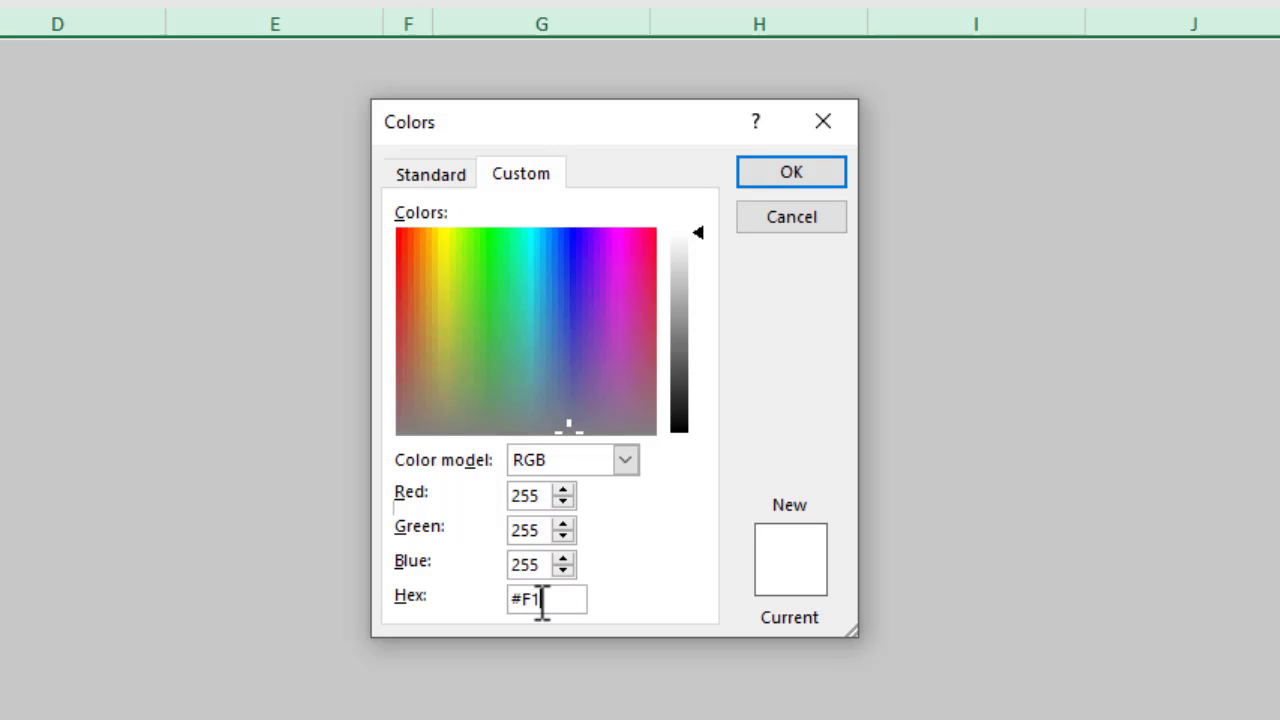
text(F3F4)
click(783, 178)
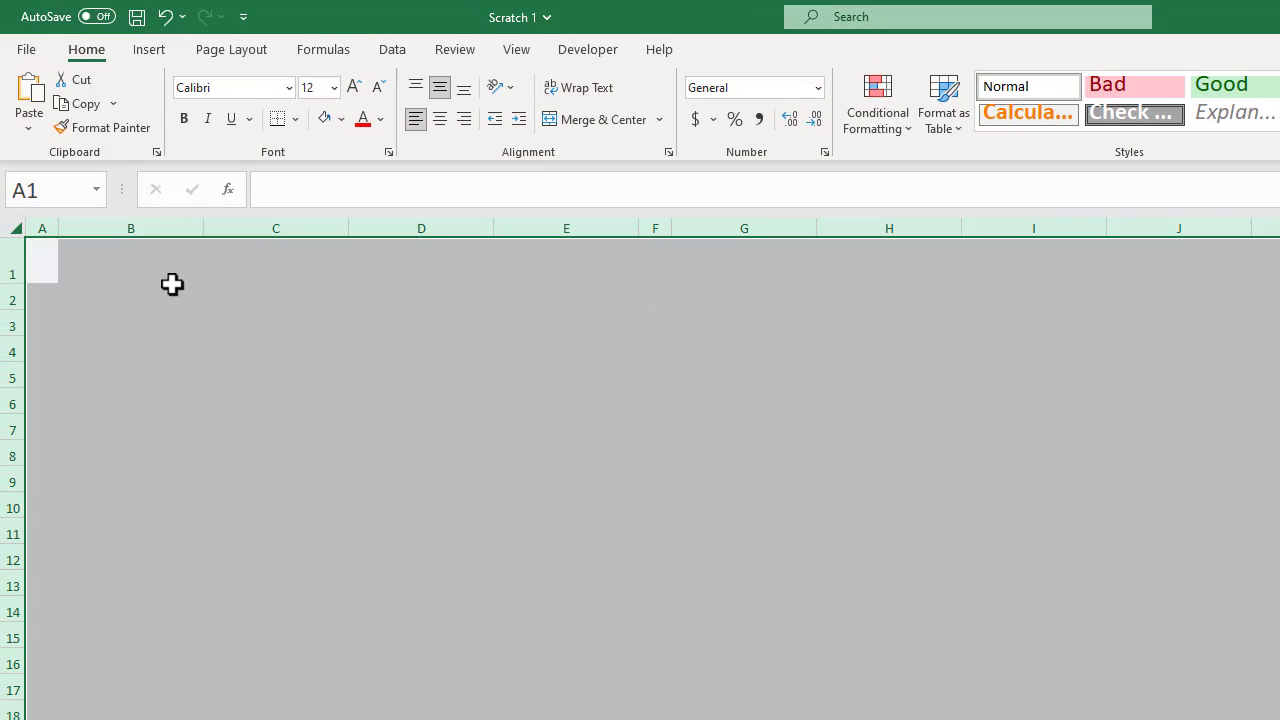
Fill row 1 with the darkest theme shade of blue.
click(10, 264)
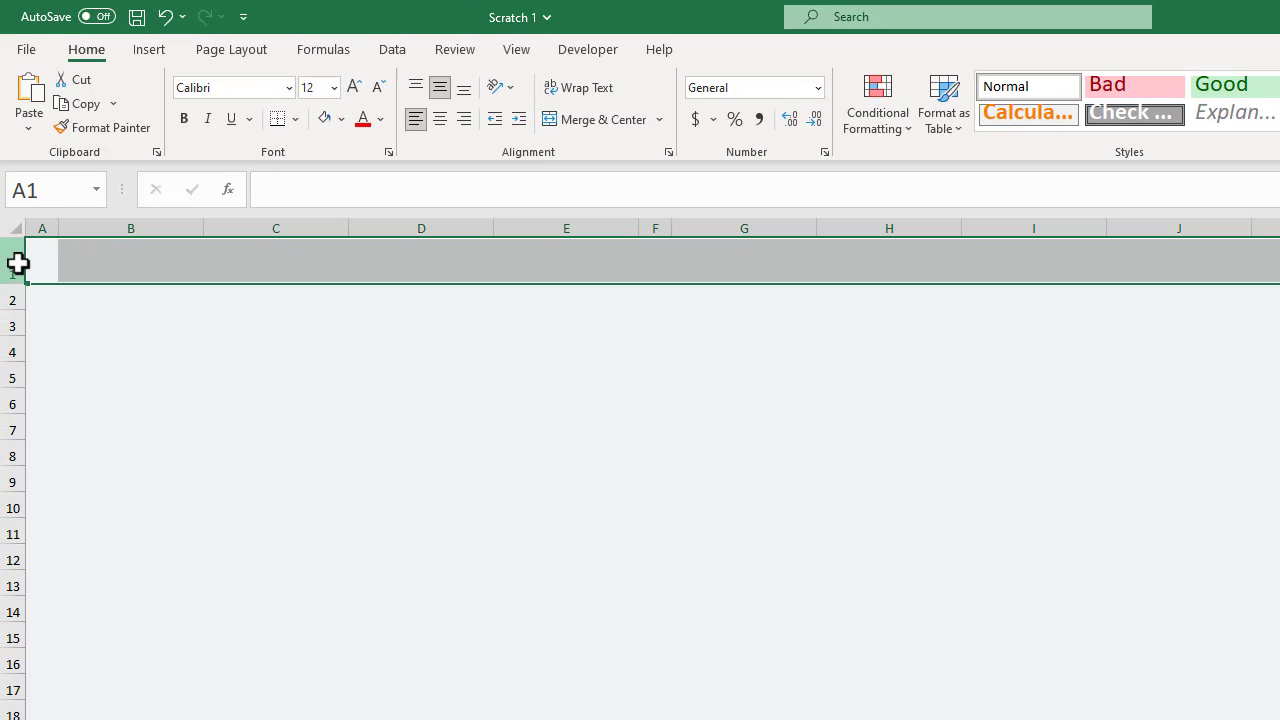
click(341, 119)
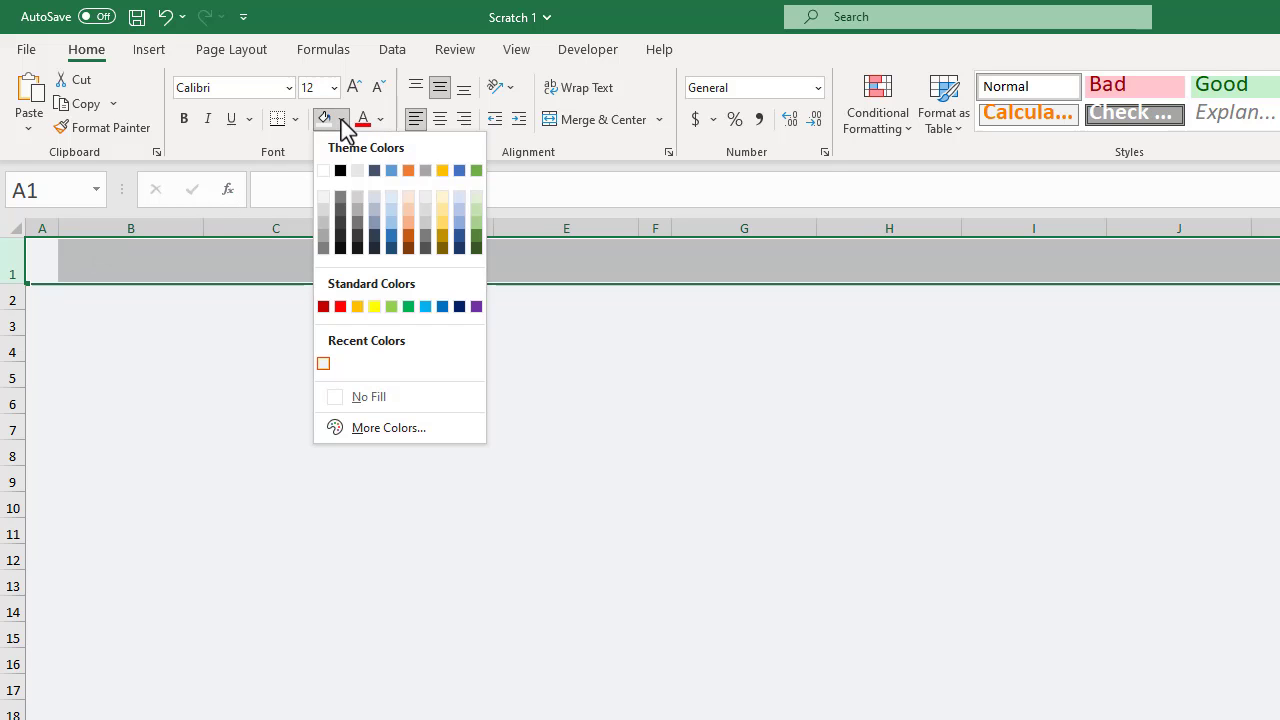
click(460, 250)
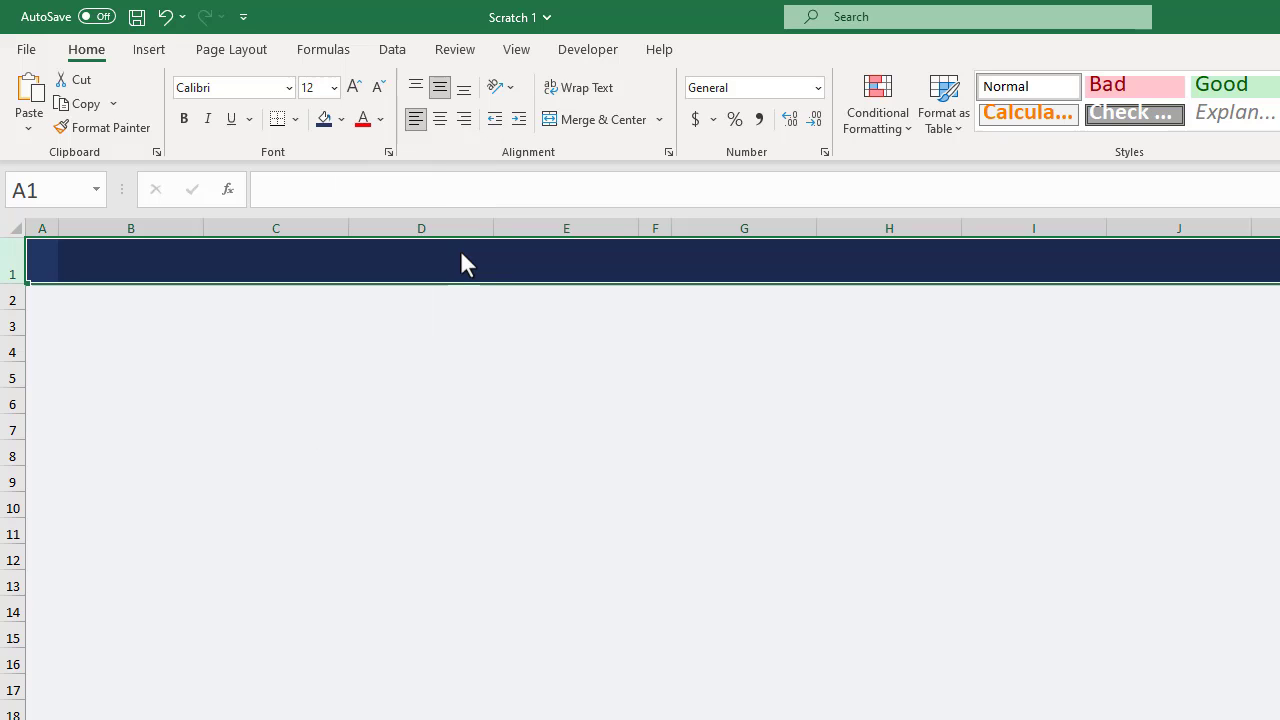
Format row 1 with font size 18, bold and white text.
click(333, 88)
click(316, 272)
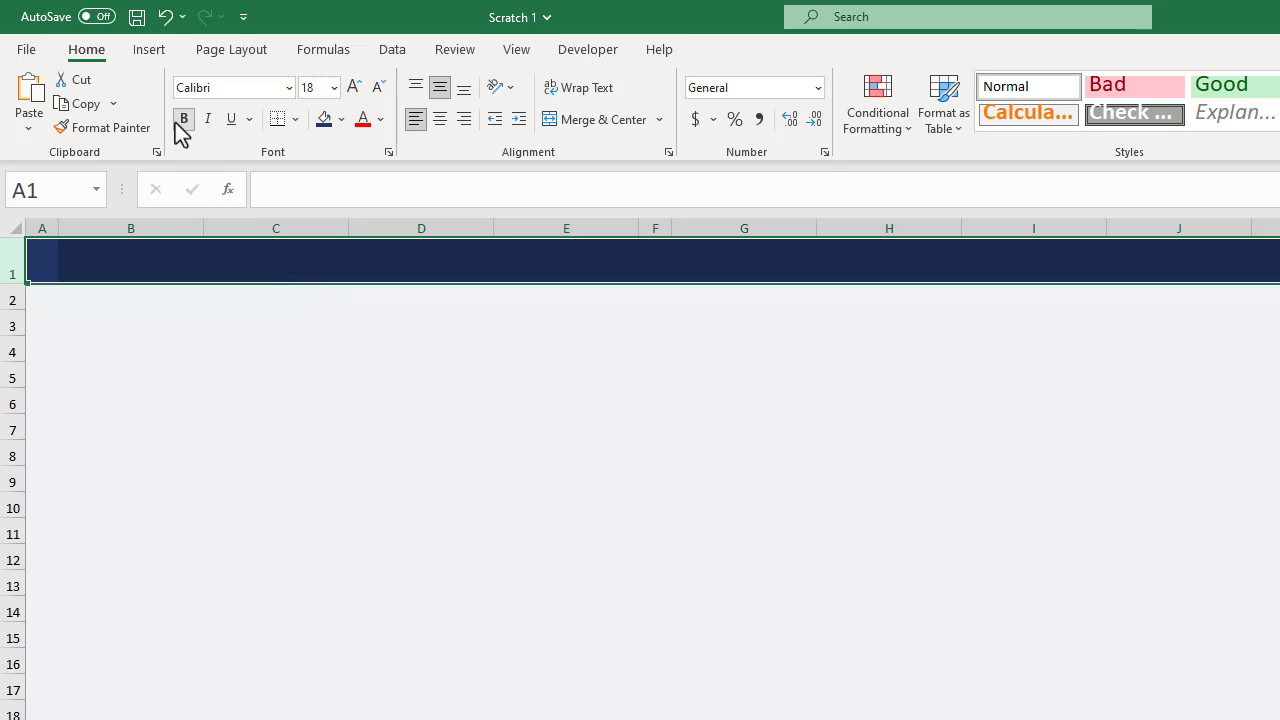
click(380, 119)
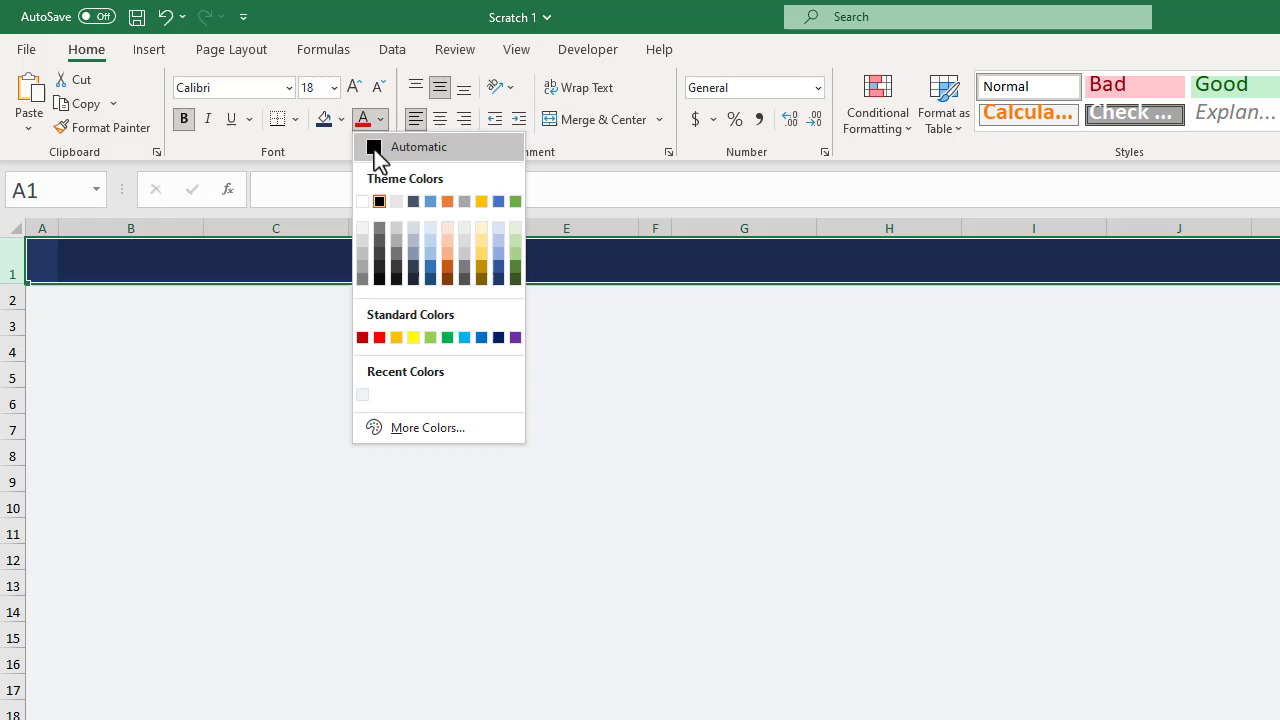
click(362, 201)
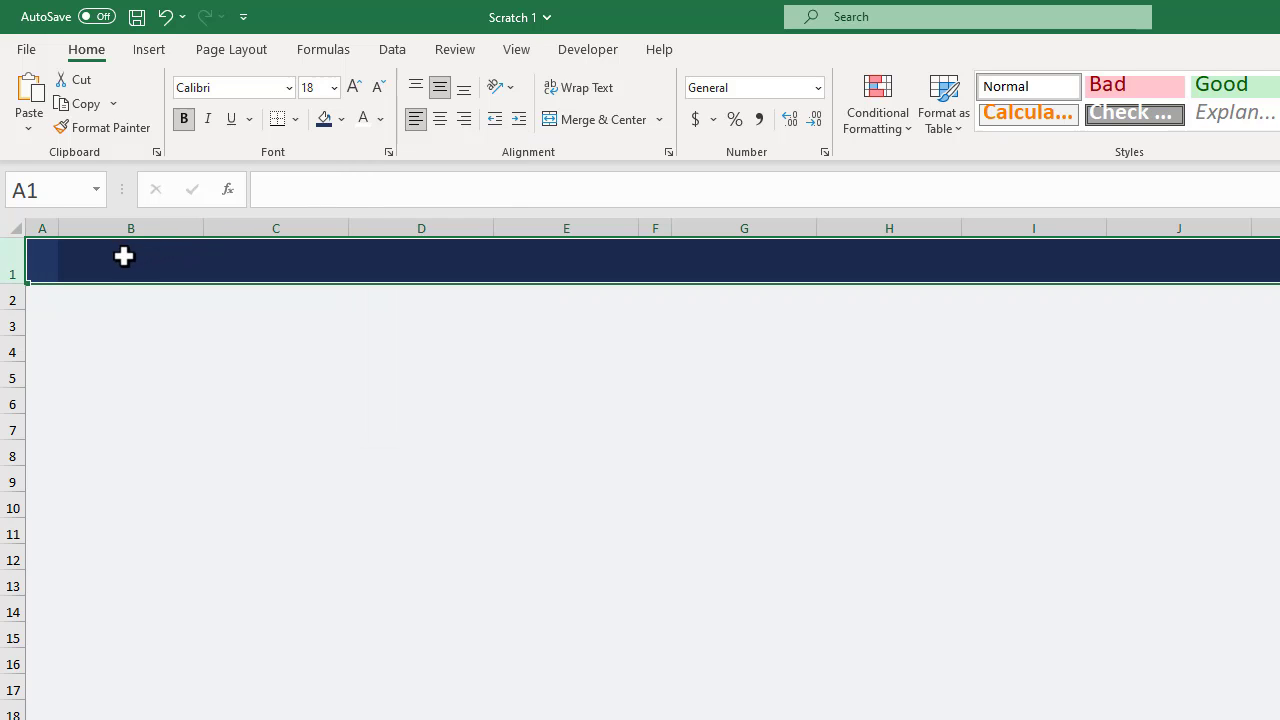
click(123, 256)
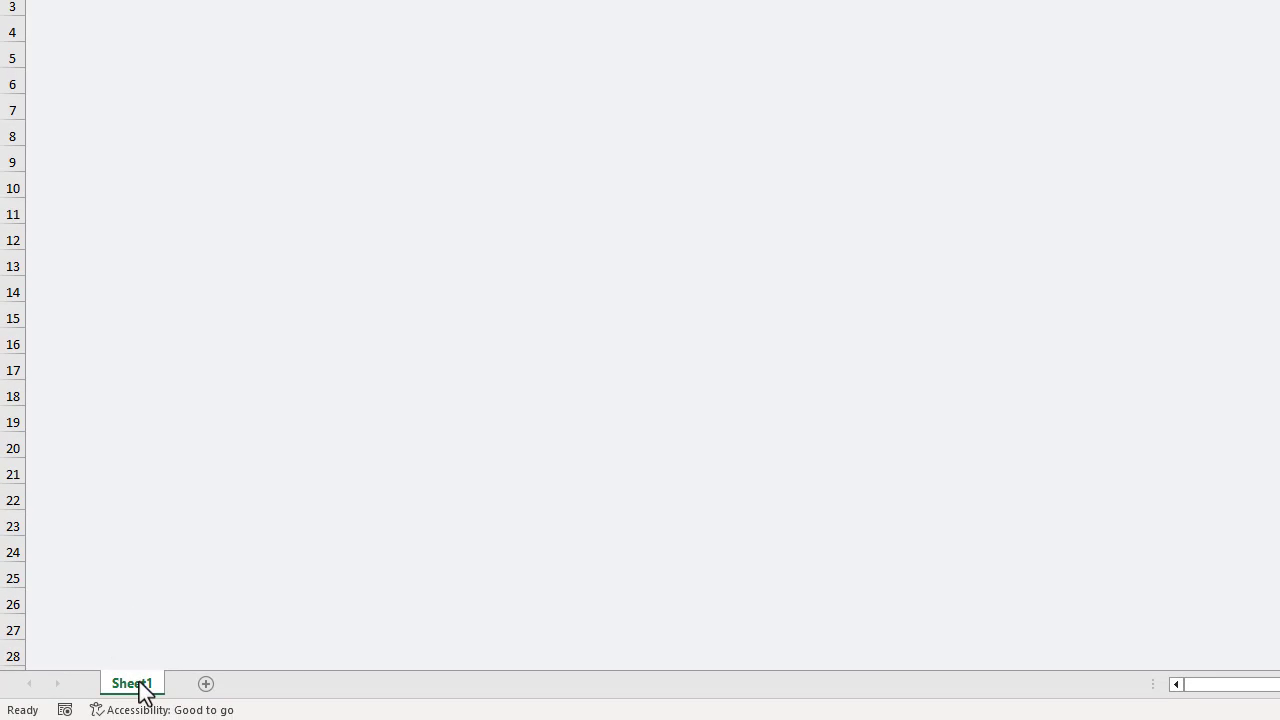
Create a copy of Sheet1 at the end of the Scratch 1.xlsx workbook.
right_click(141, 683)
click(232, 468)
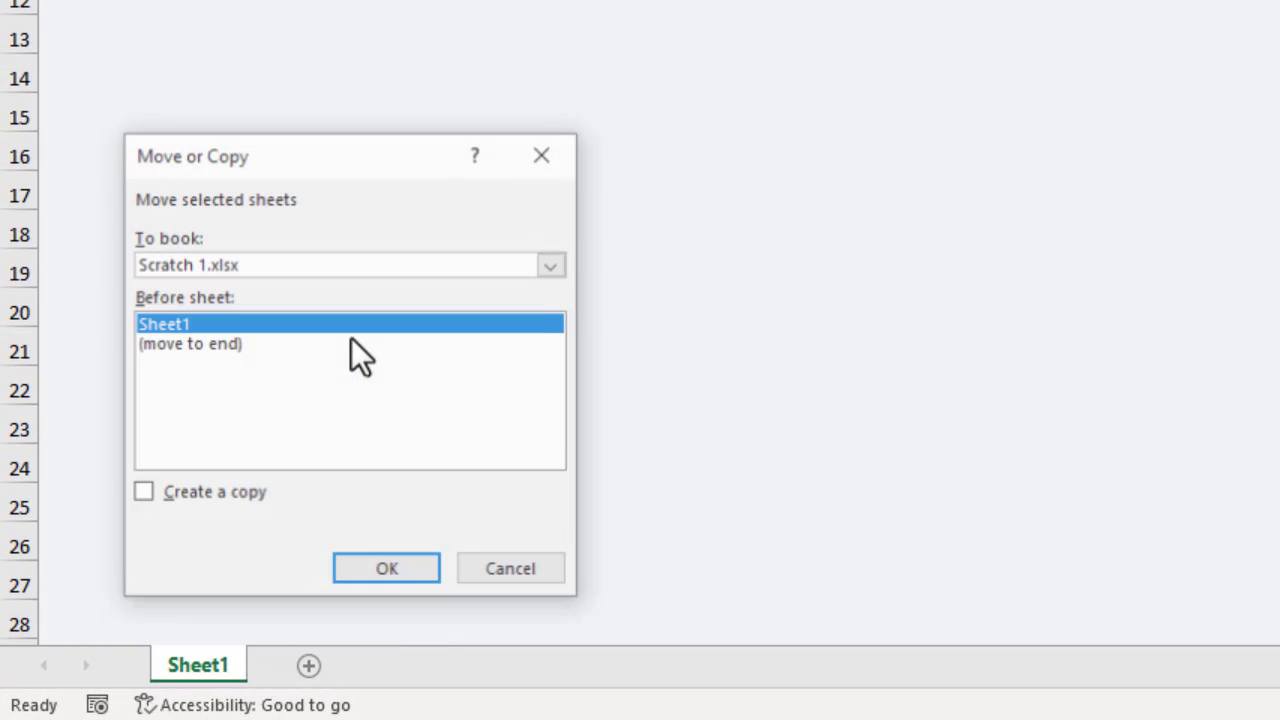
click(229, 344)
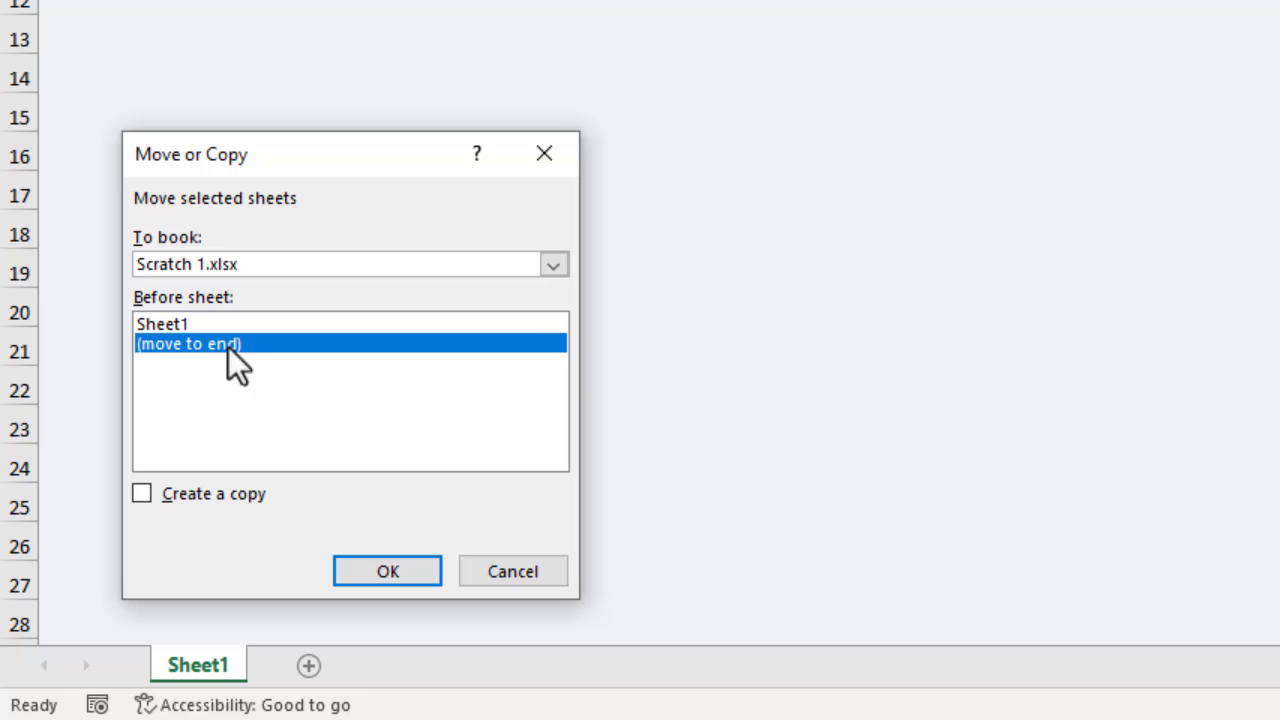
click(142, 494)
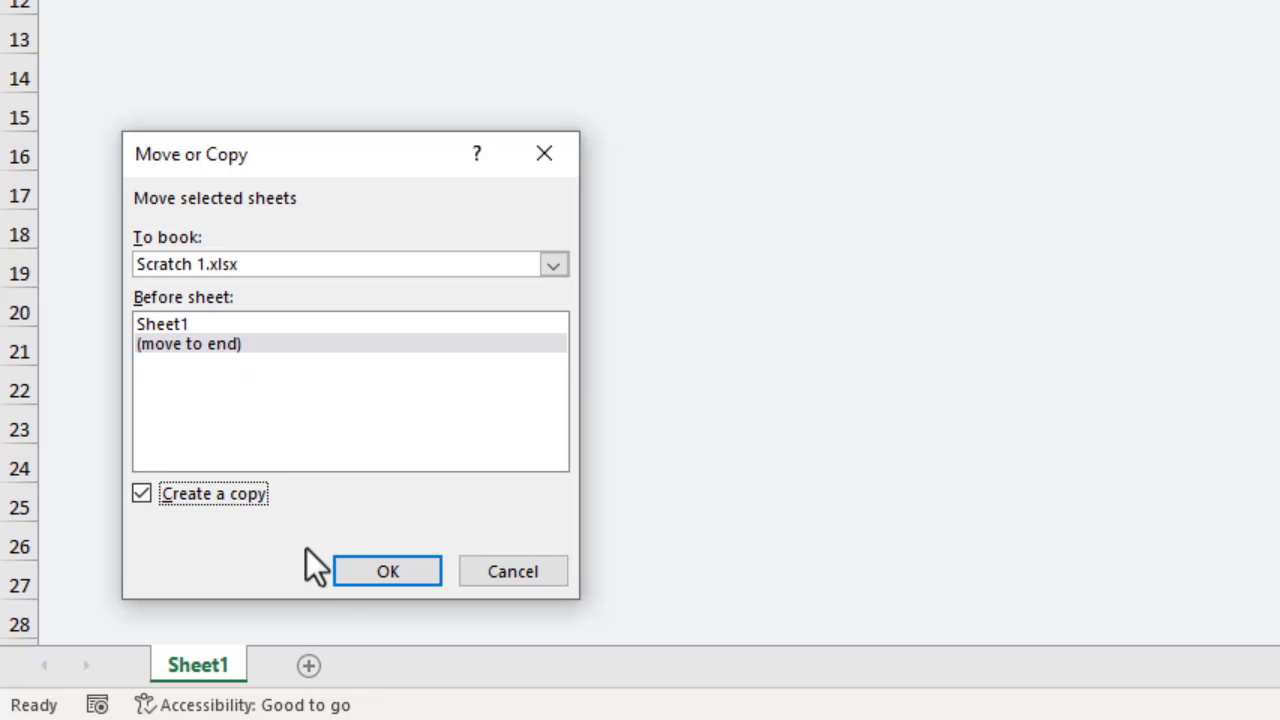
click(356, 574)
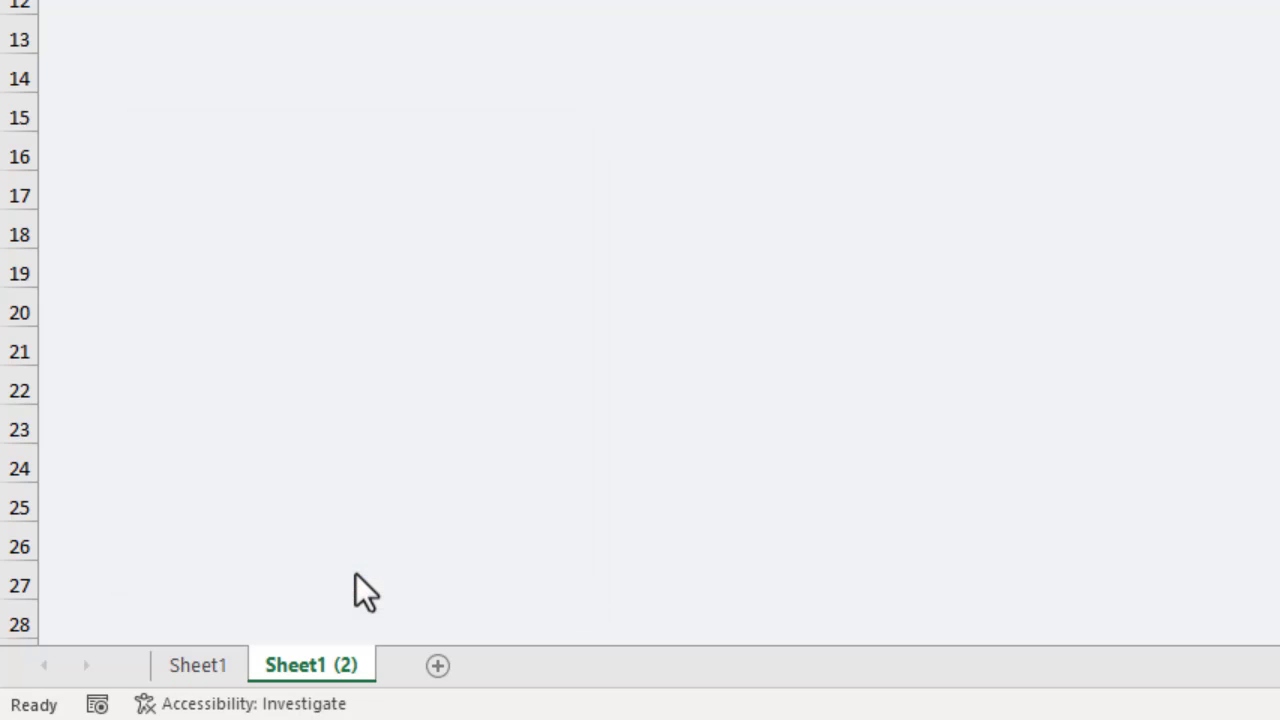
Rename the copied sheet as Tasks.
double_click(327, 663)
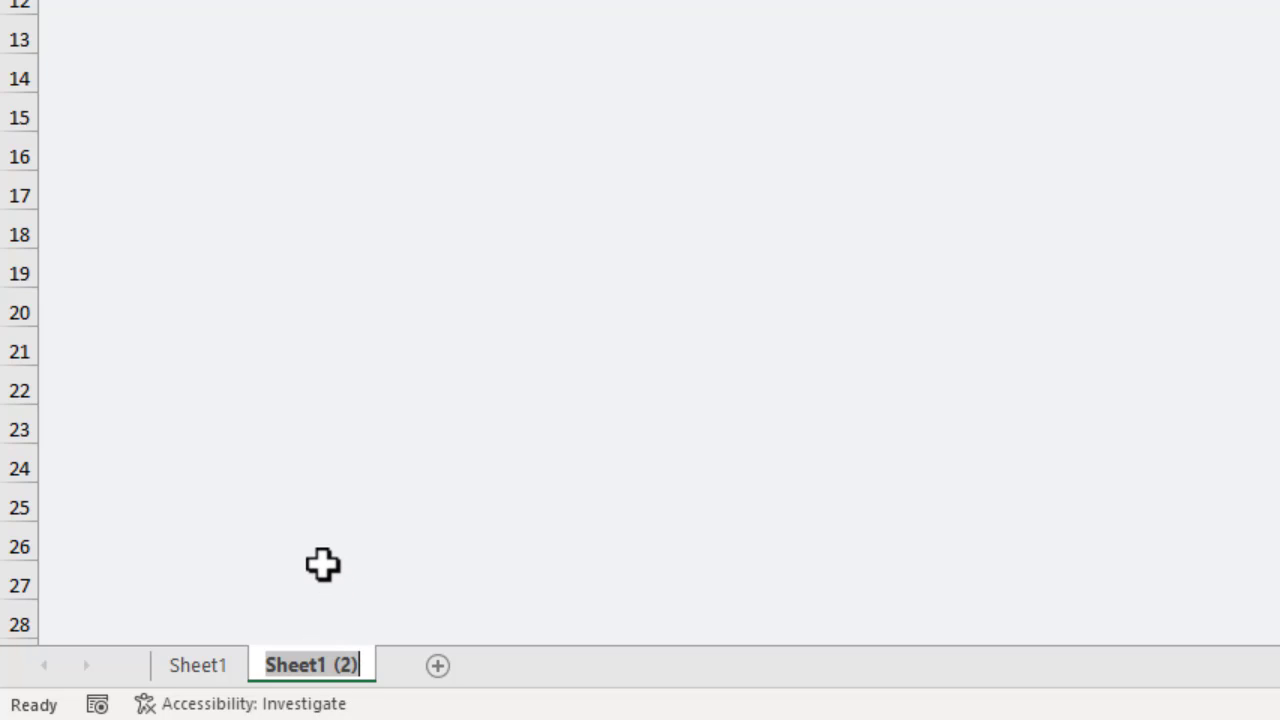
text(Tasks)
key(Return)
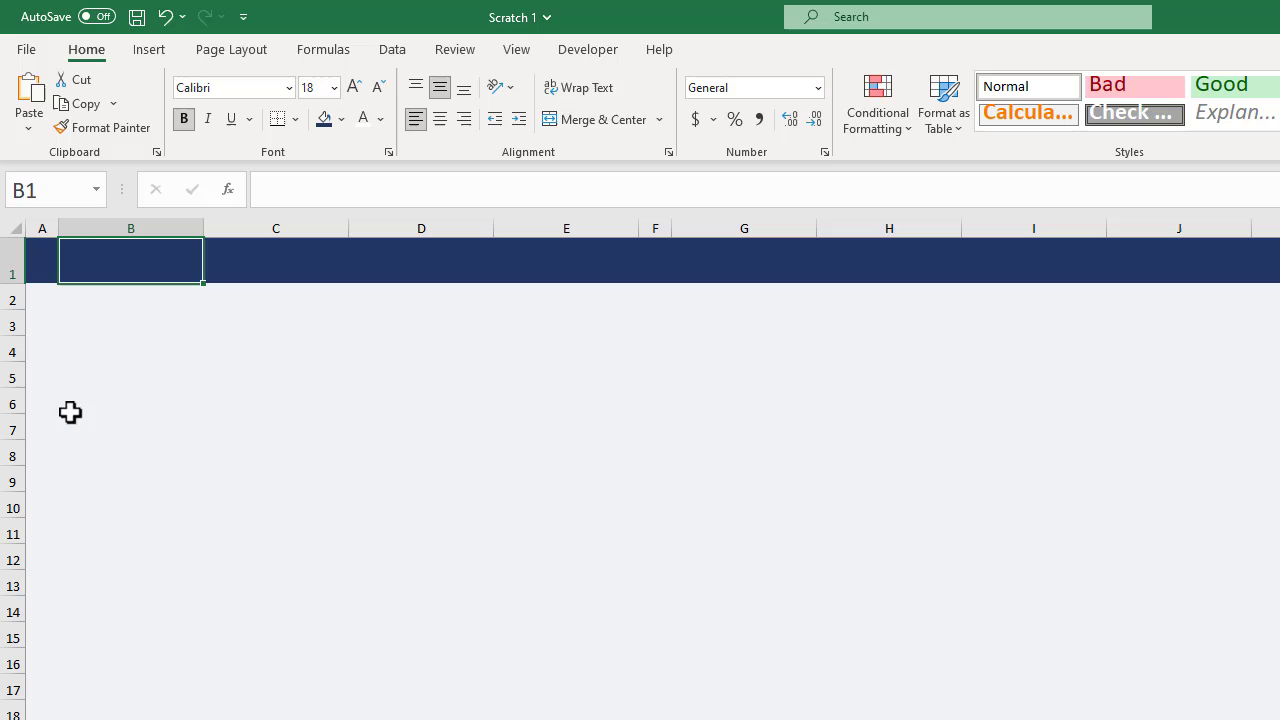
Enter the headers PROJECT, TASK, COMPLETE and DEADLINE in cells B3 to E3.
click(126, 327)
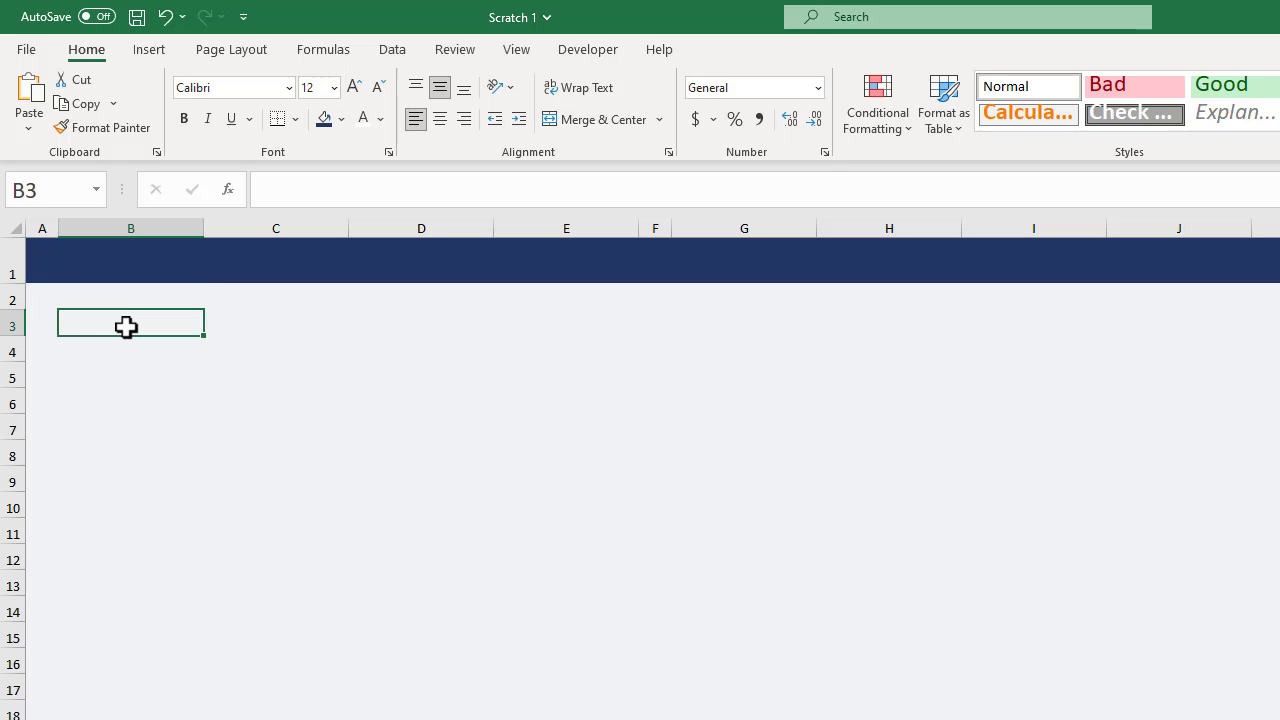
text(PR)
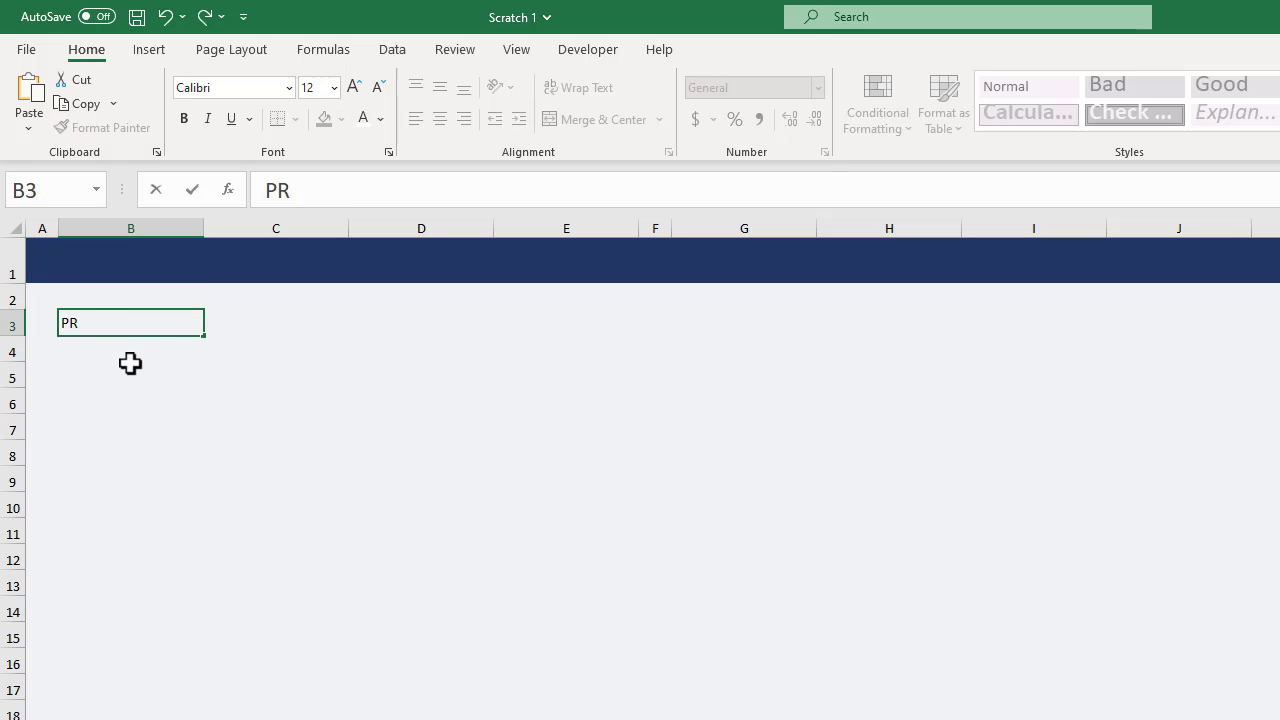
text(OJECT)
key(Tab)
text(TA)
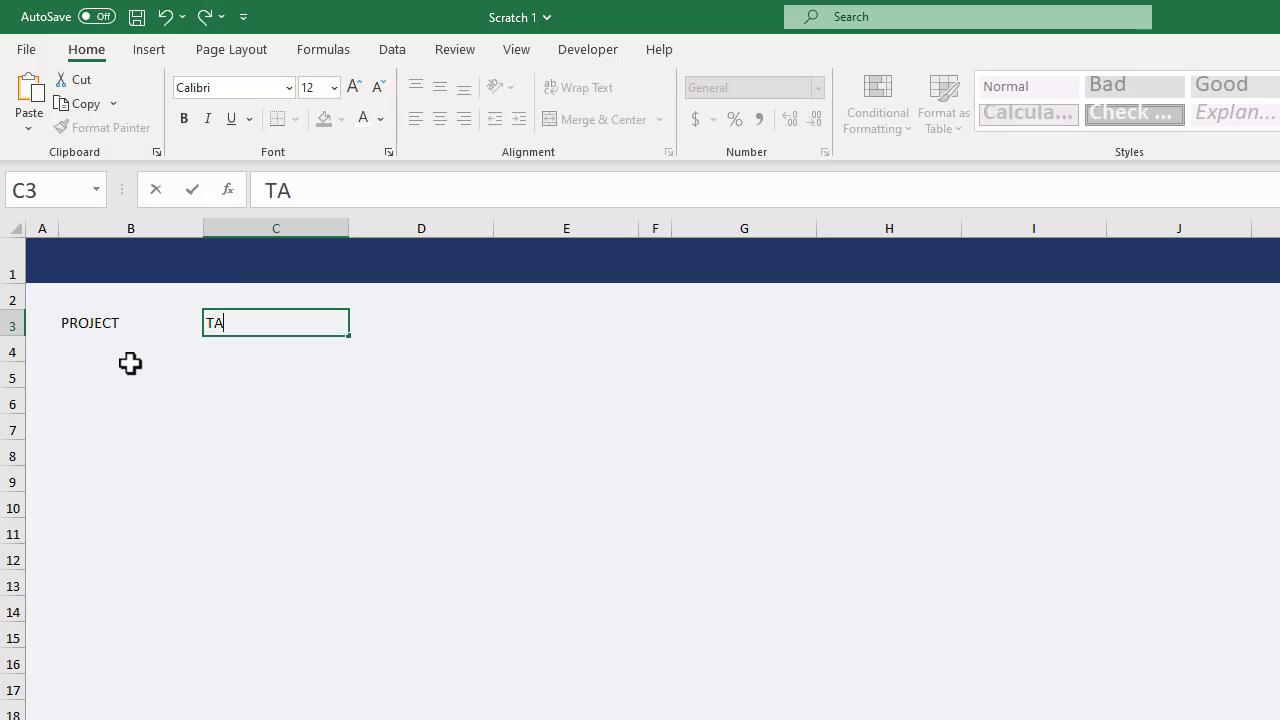
key(Tab)
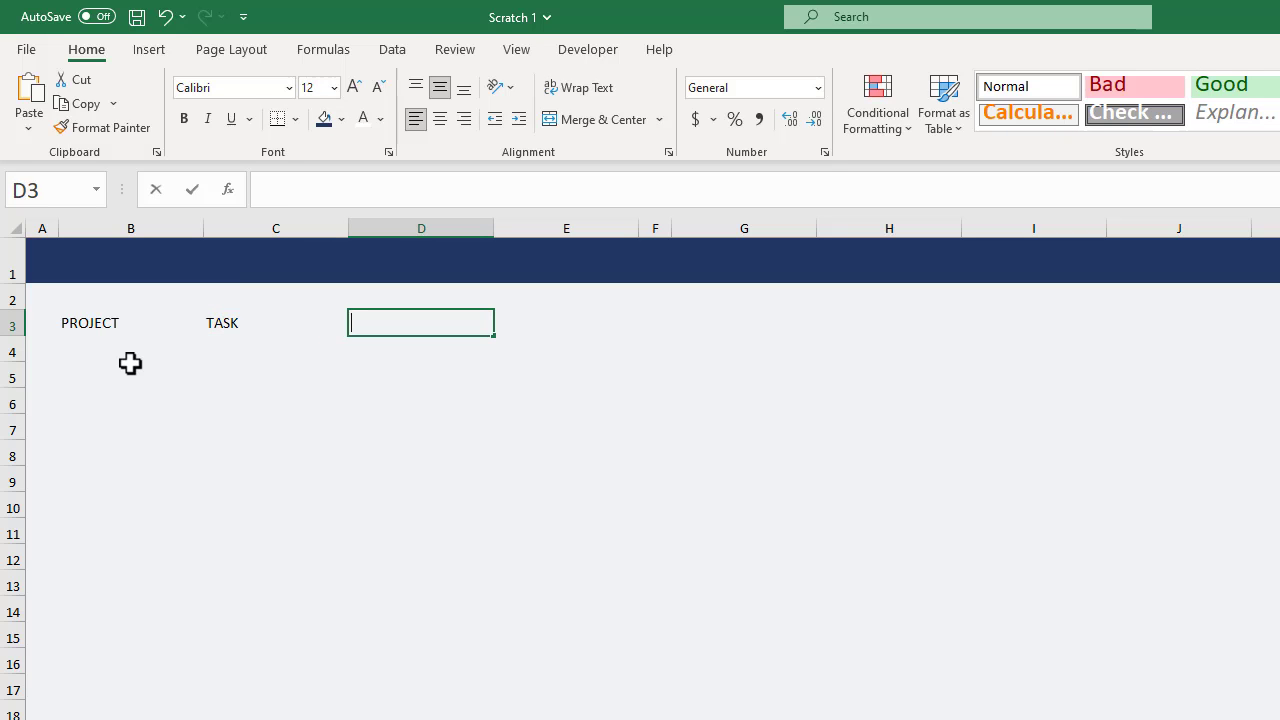
text(COMPLETE)
key(Tab)
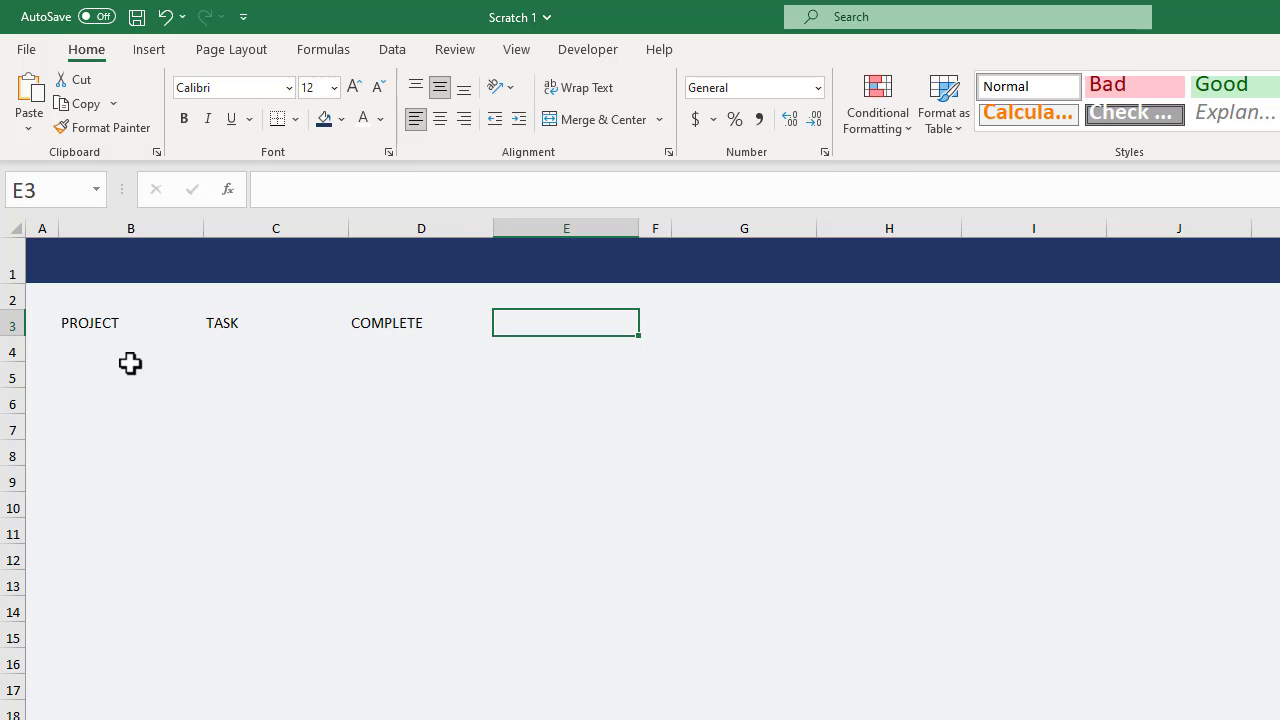
text(DEADLINE)
key(Return)
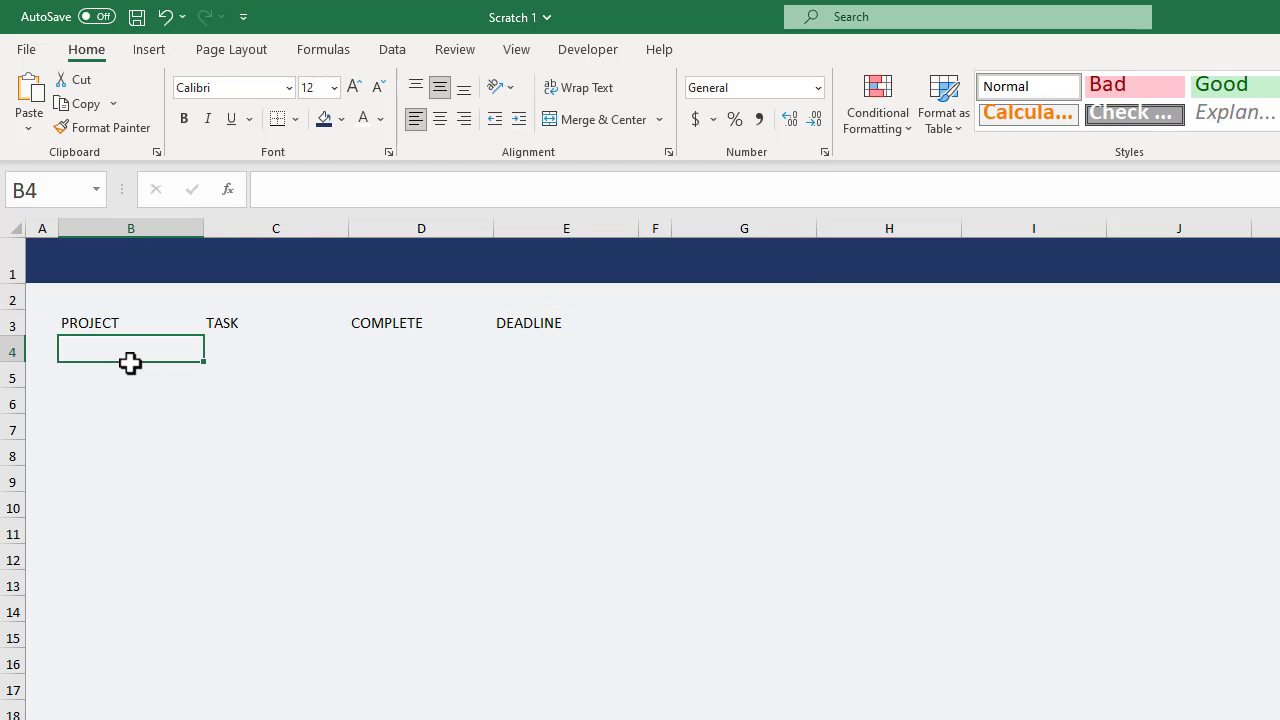
Convert the range B3:E7 into a table that uses its first row as headers.
drag(131, 323, 562, 430)
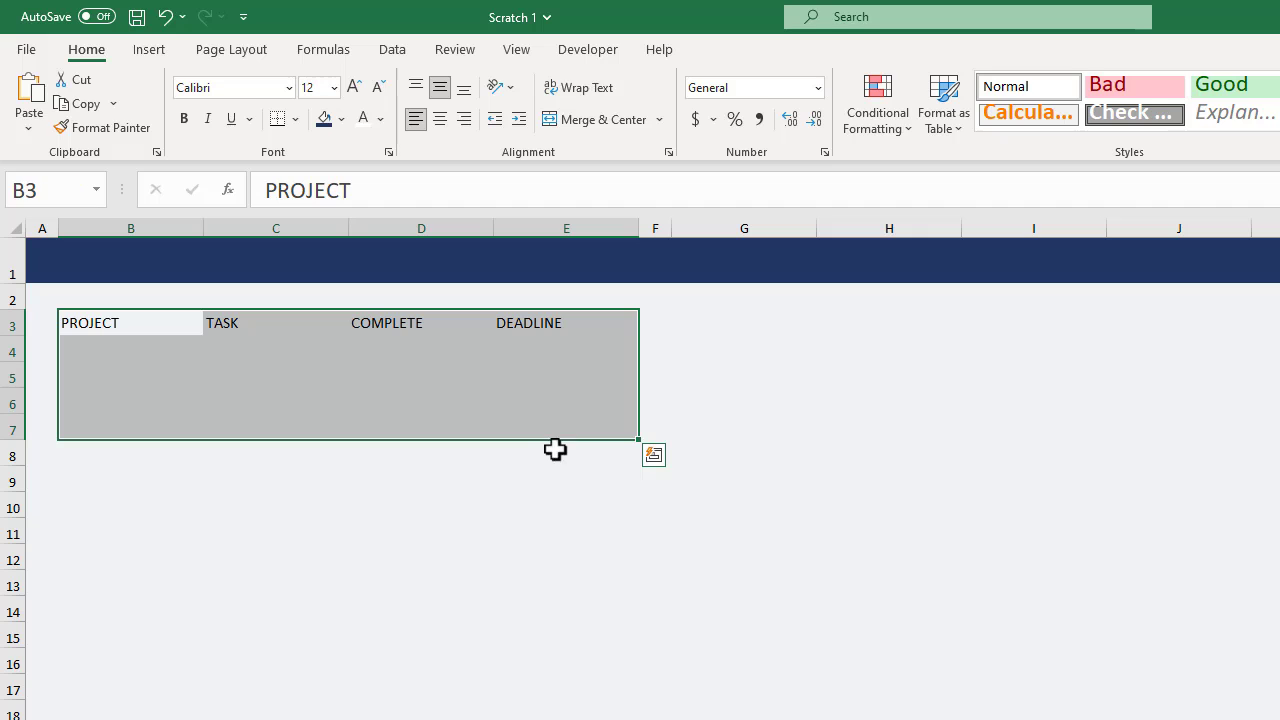
click(155, 55)
click(170, 112)
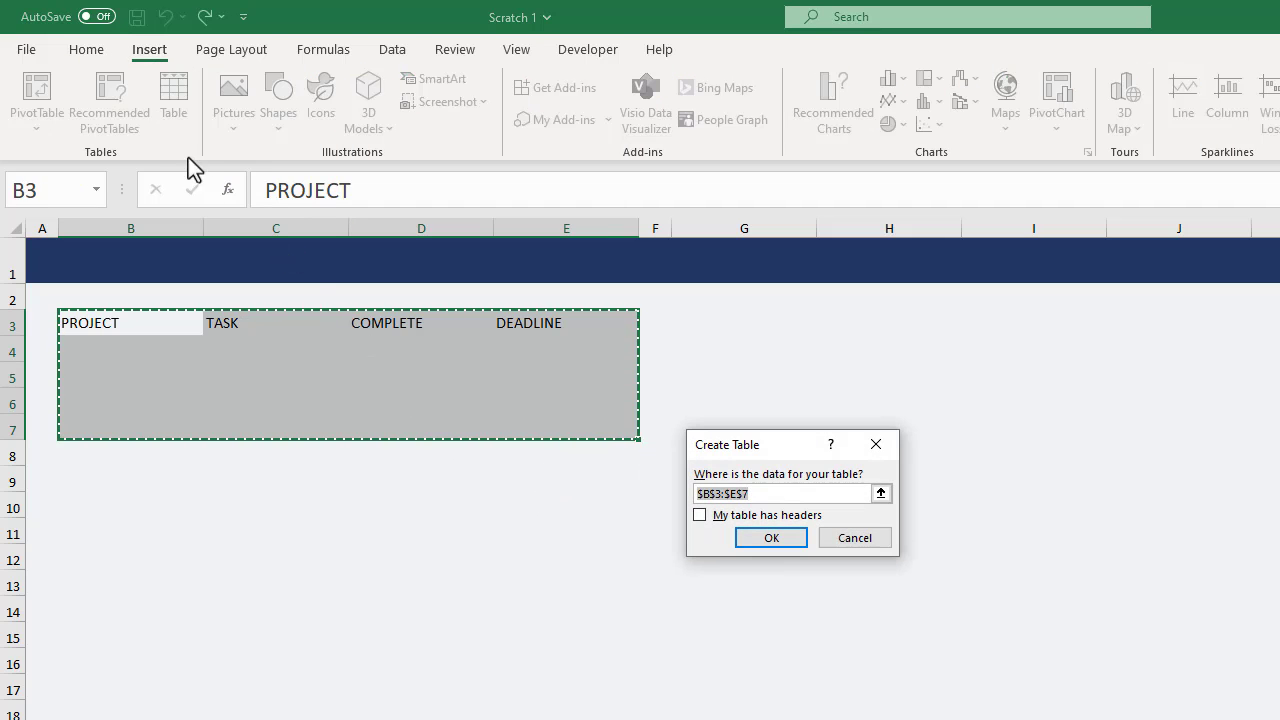
click(700, 515)
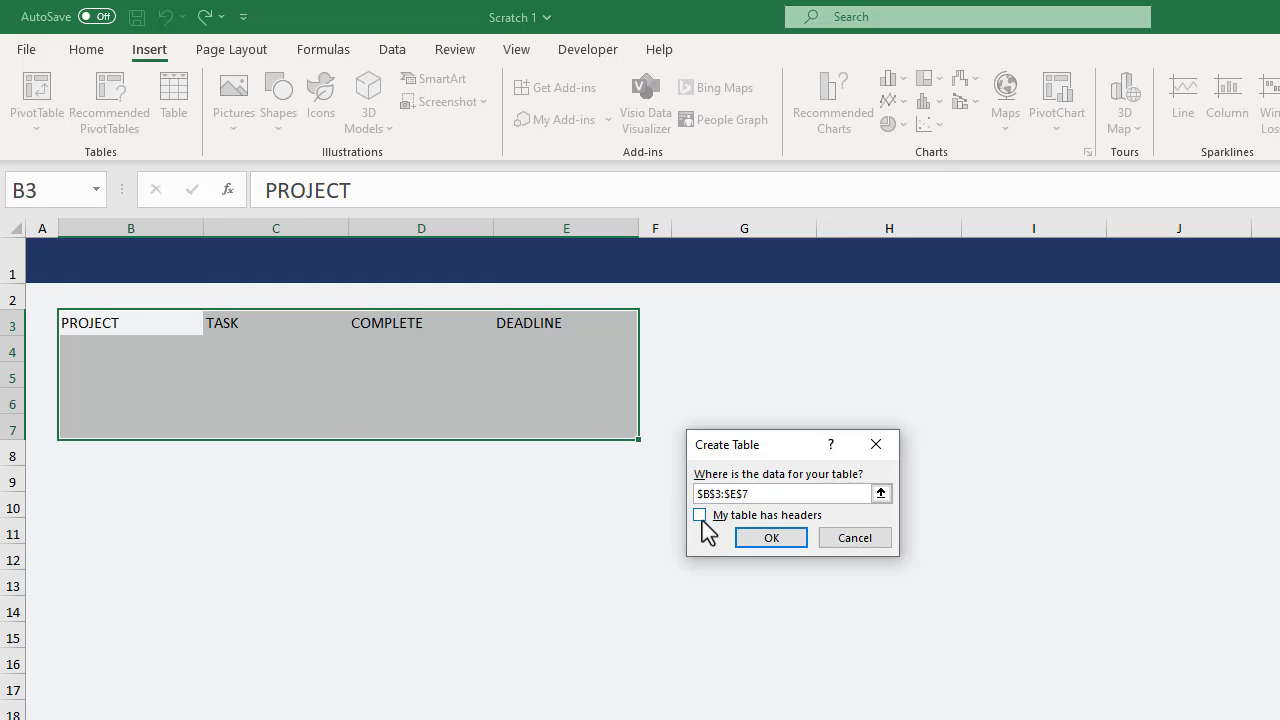
click(753, 540)
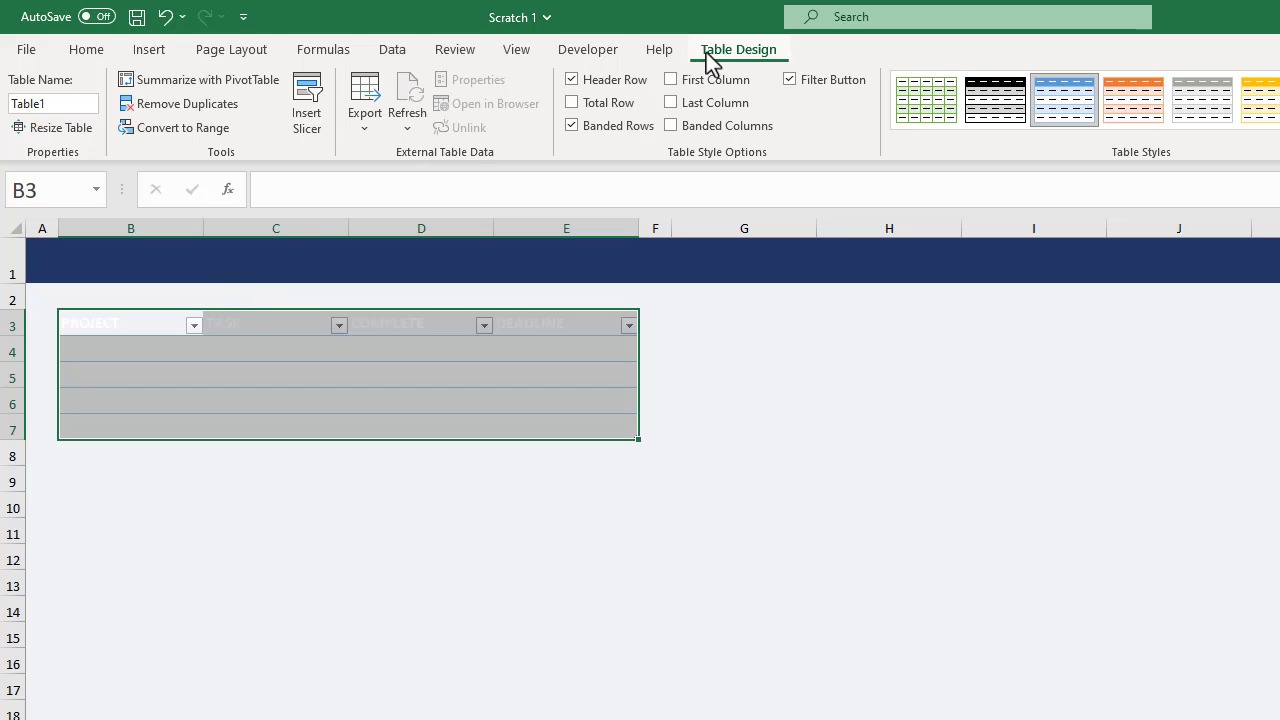
Rename the table on the Tasks sheet as Task.
click(66, 103)
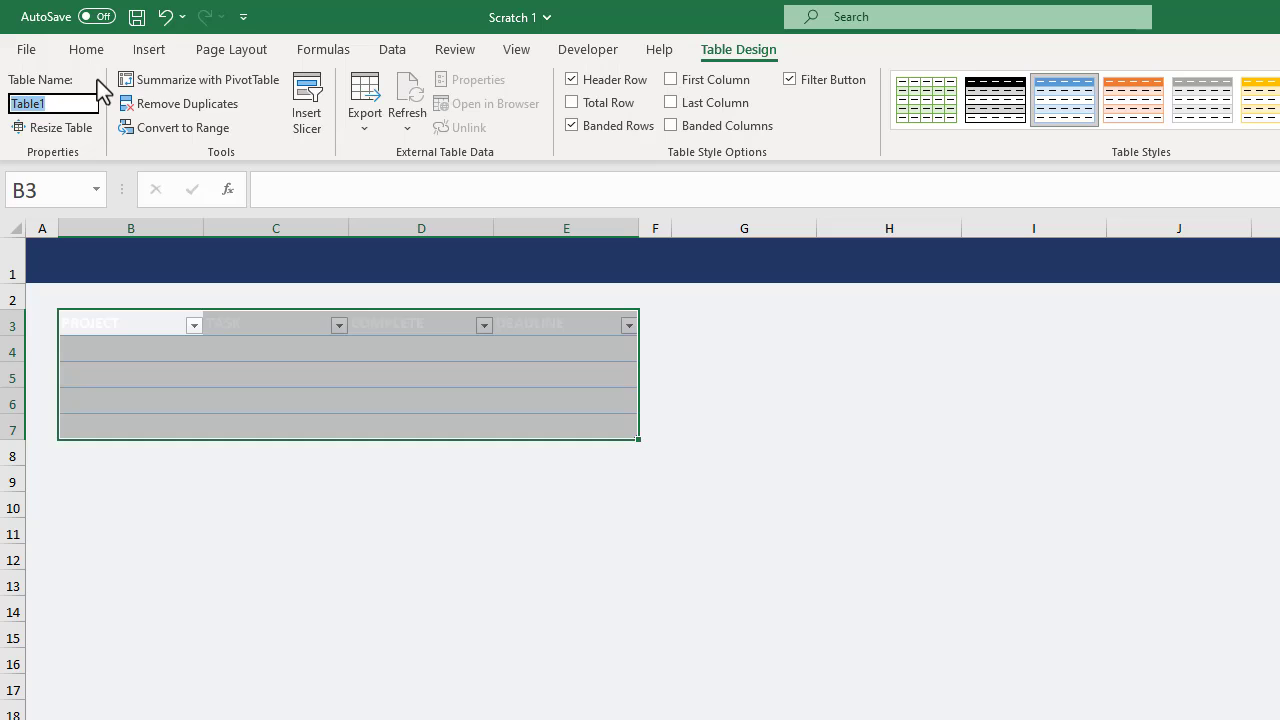
text(Task)
key(Return)
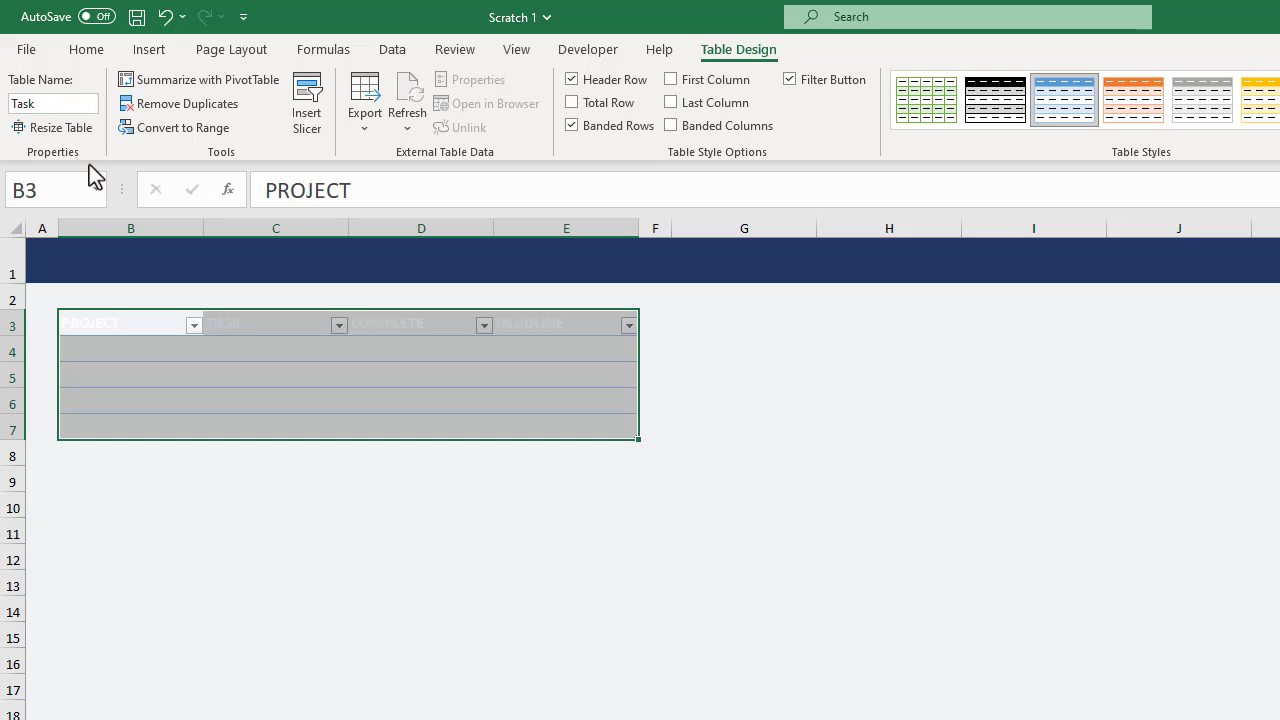
Remove the cell fill from the whole Task table, including its header row.
click(120, 356)
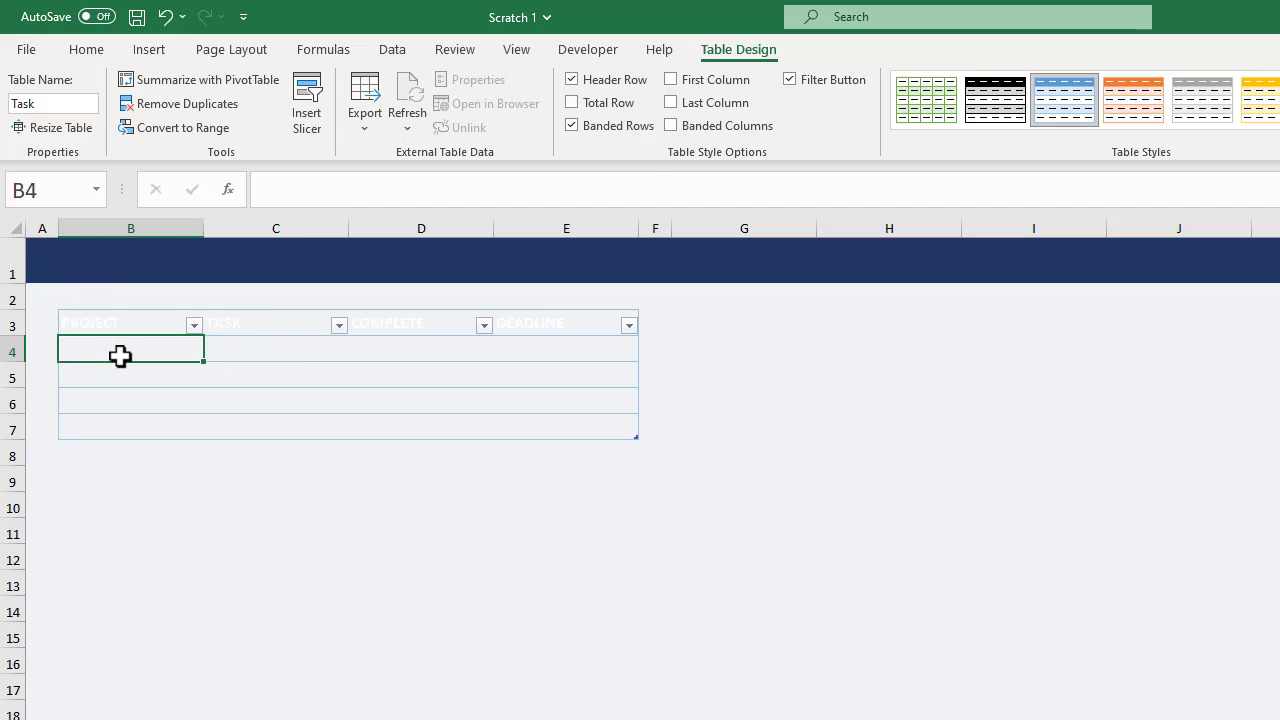
click(54, 305)
click(54, 305)
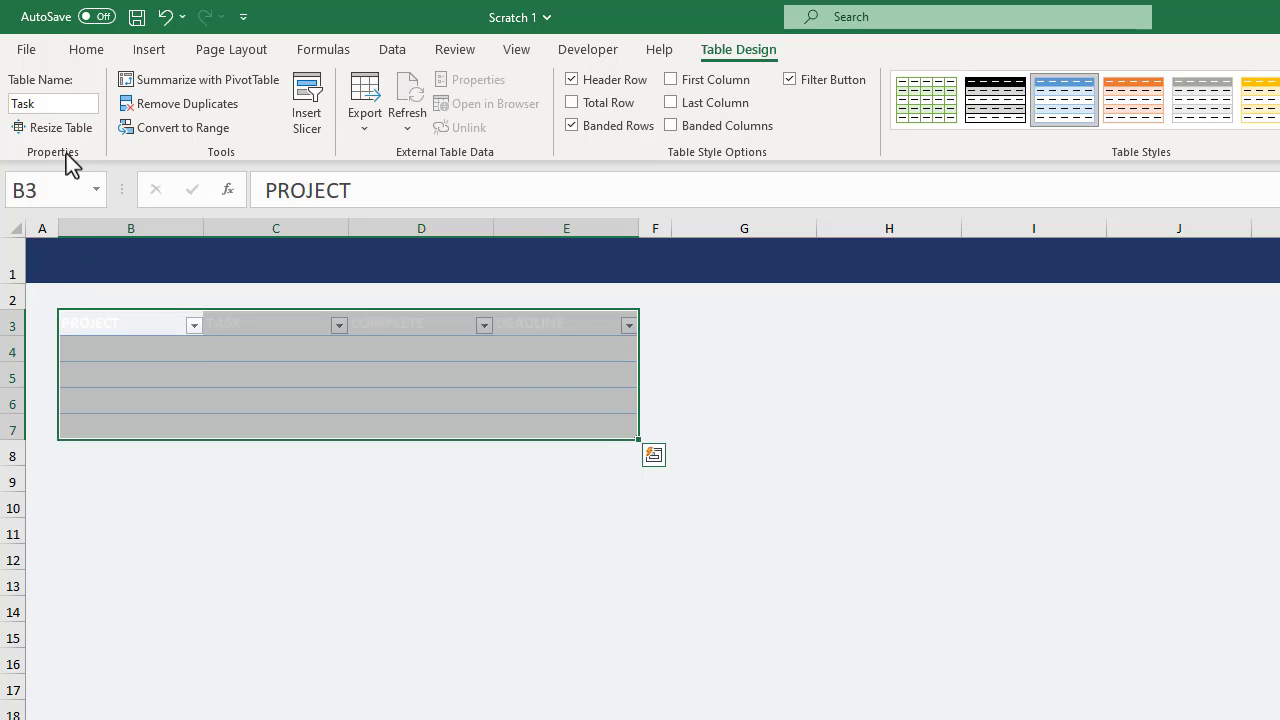
click(88, 52)
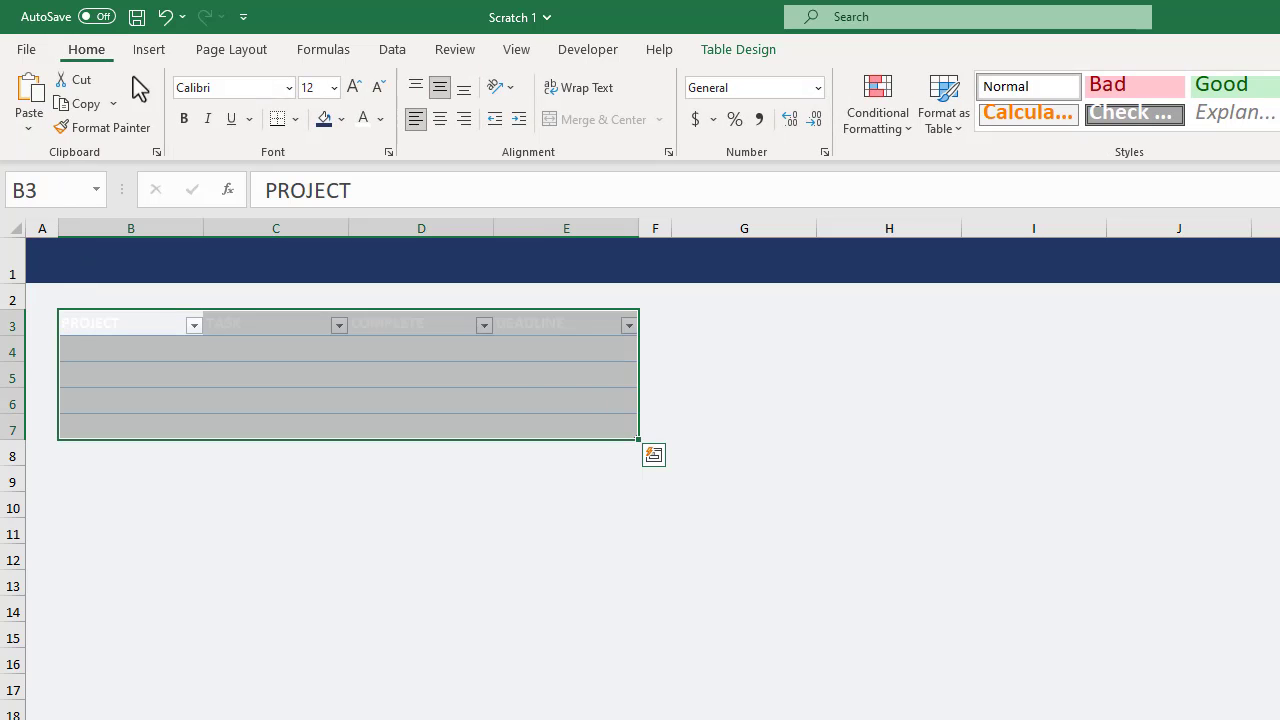
click(340, 120)
click(368, 398)
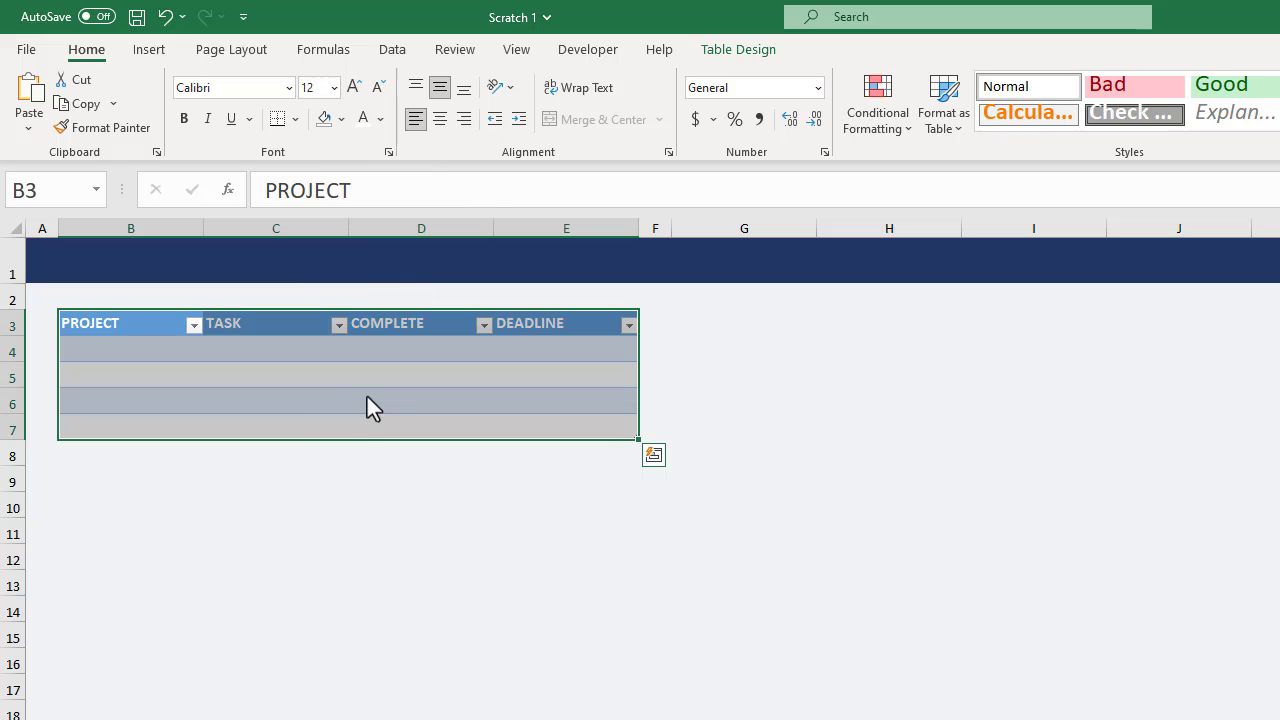
click(268, 380)
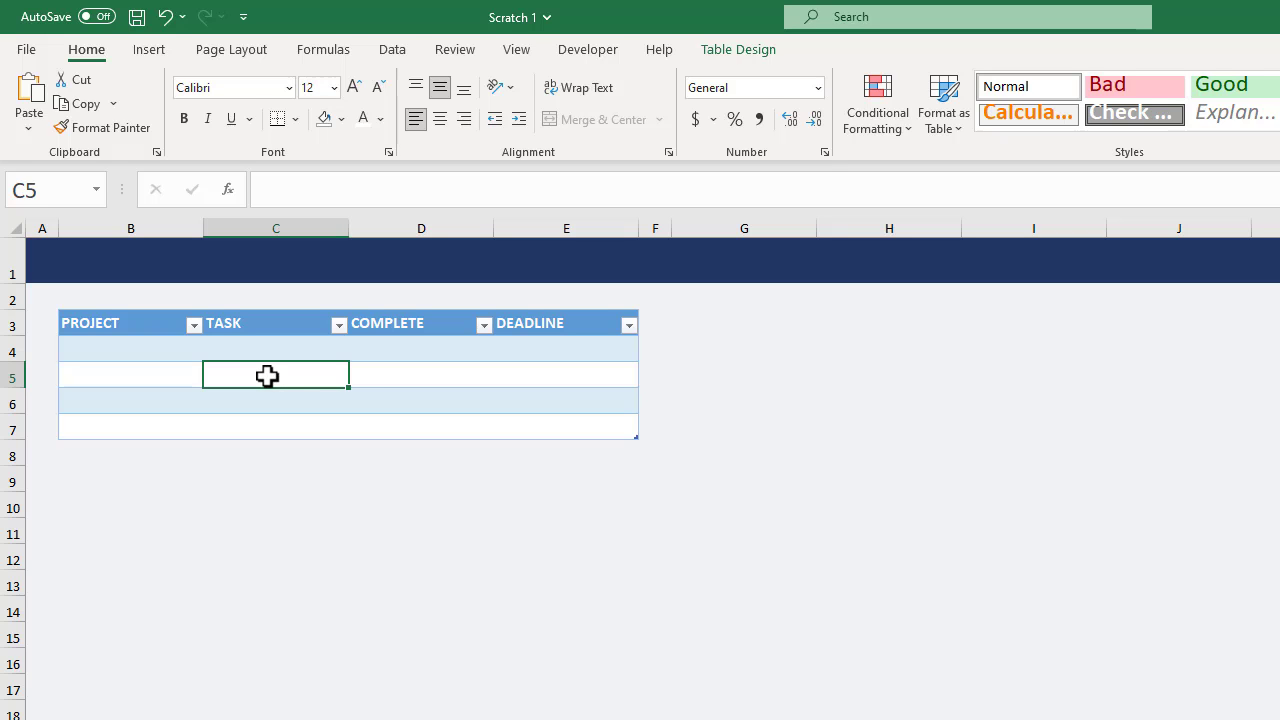
Start a new table style for the Task table and name it Custom Style 1.
click(742, 52)
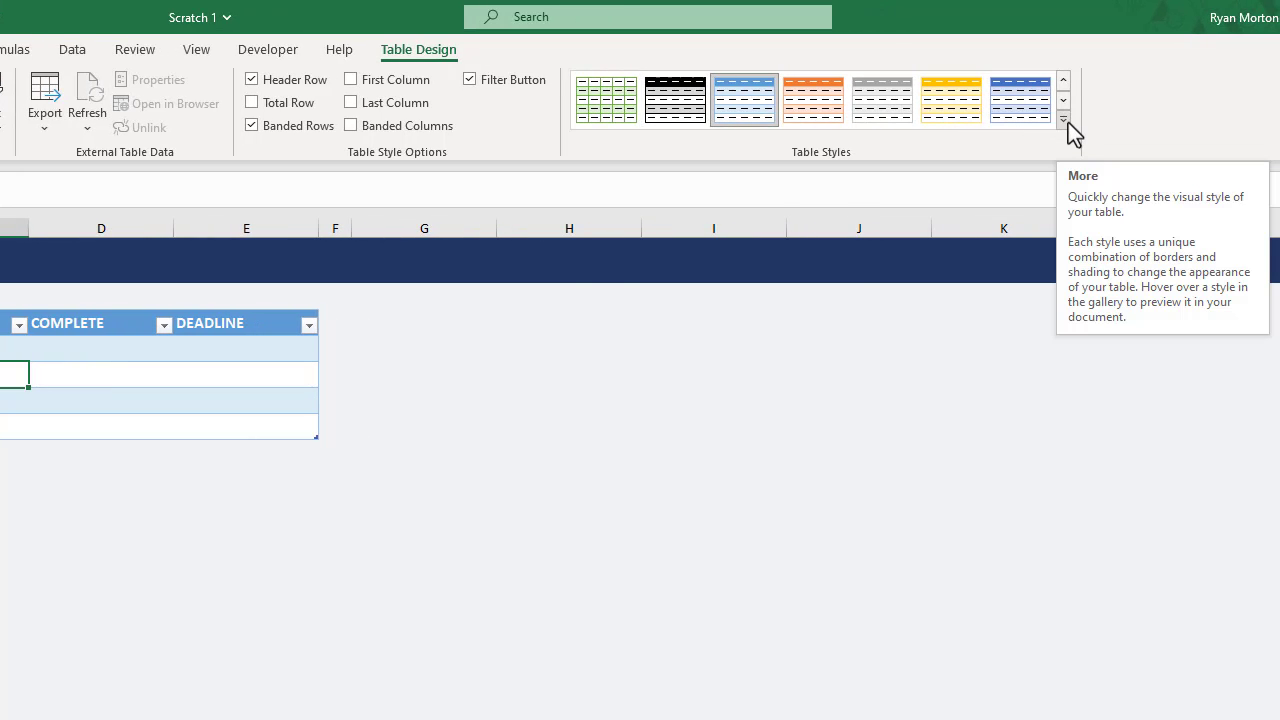
click(1066, 119)
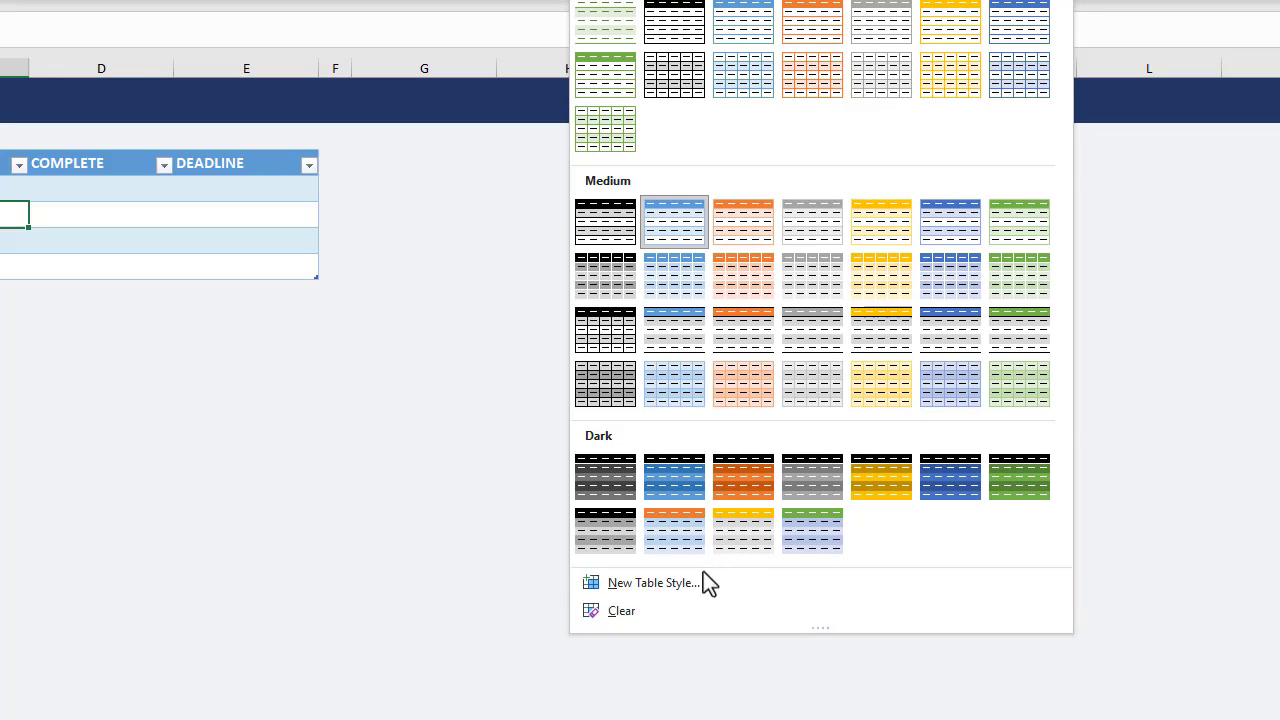
click(687, 584)
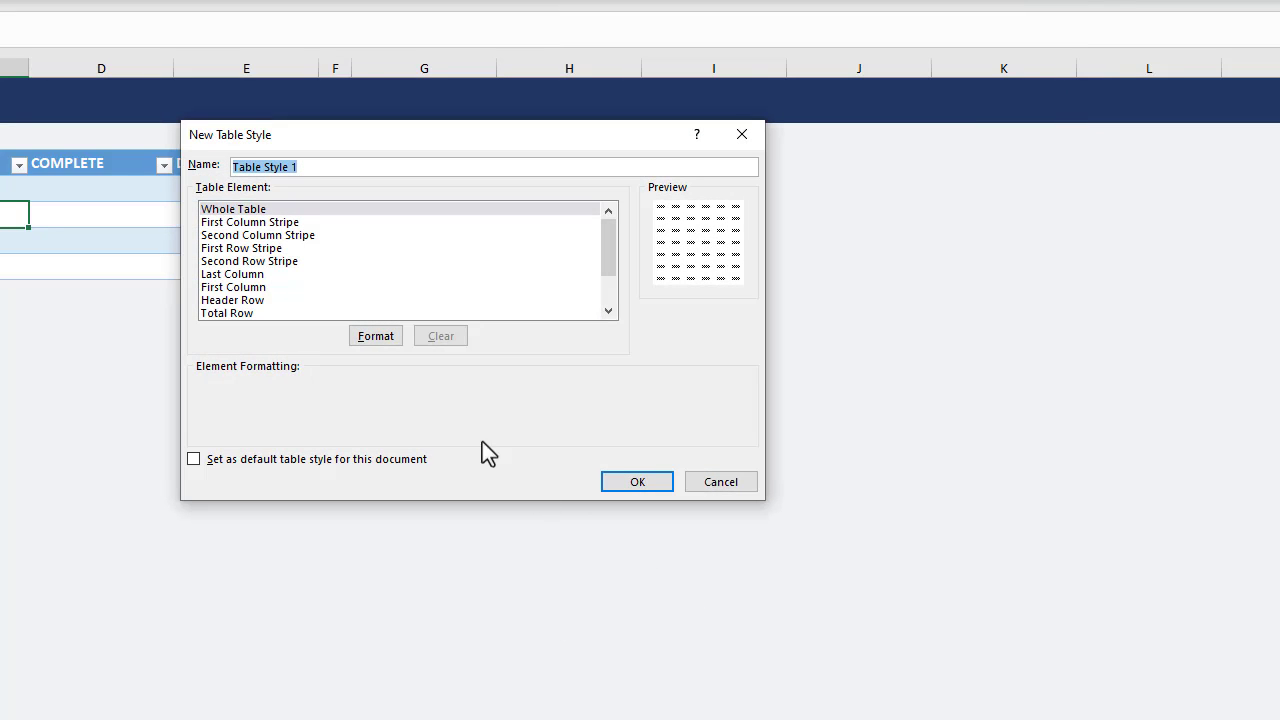
double_click(249, 169)
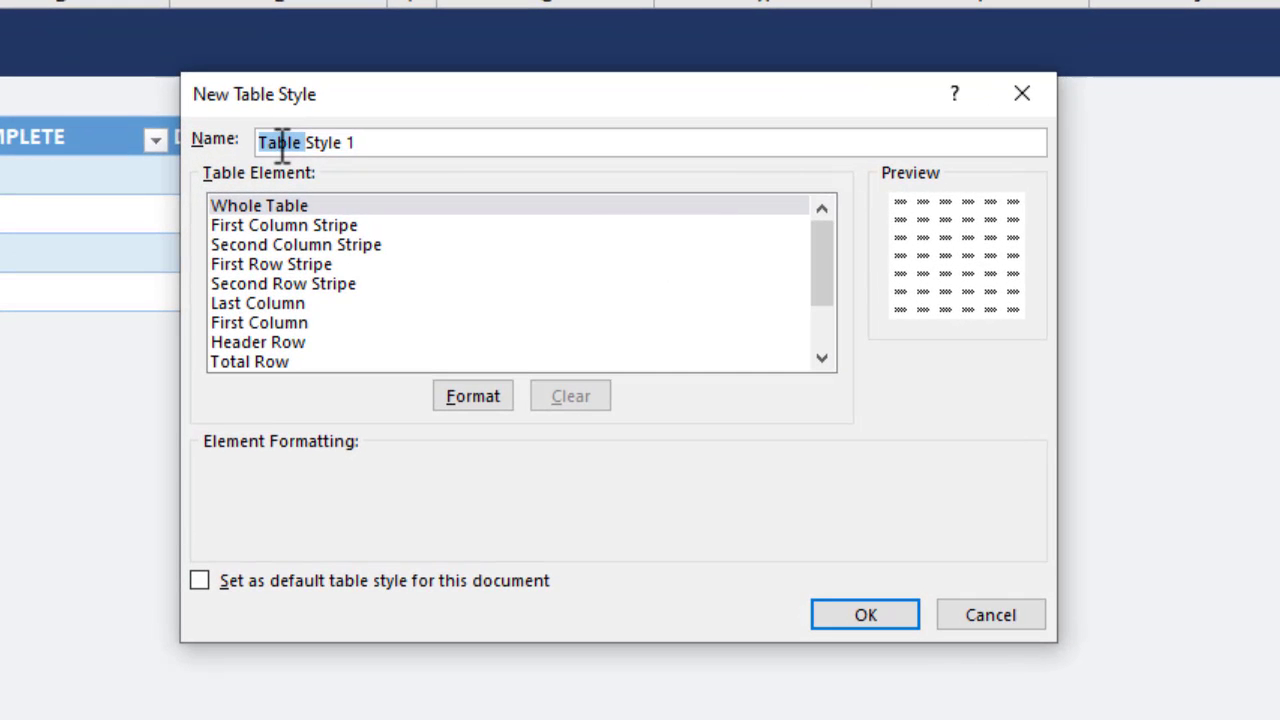
text(Custo)
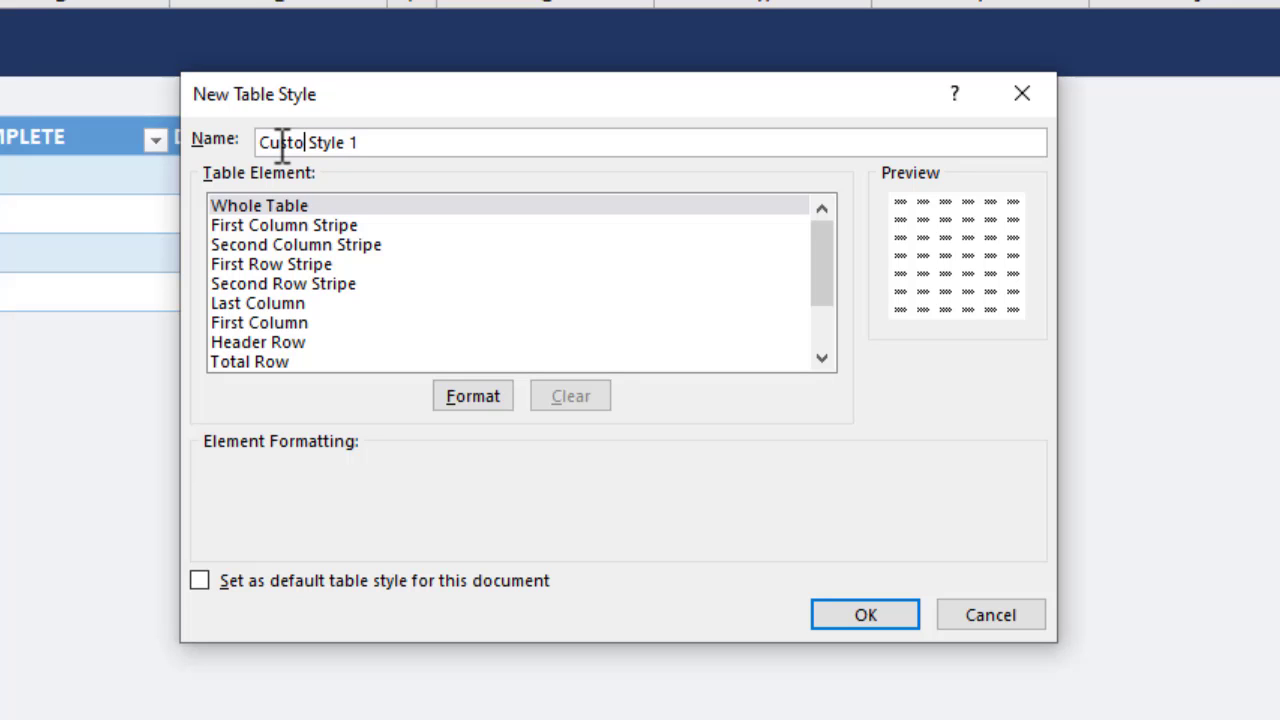
text(m)
key(BackSpace)
Format the style's Whole Table element with a medium grey outline and lighter grey inside borders.
click(323, 206)
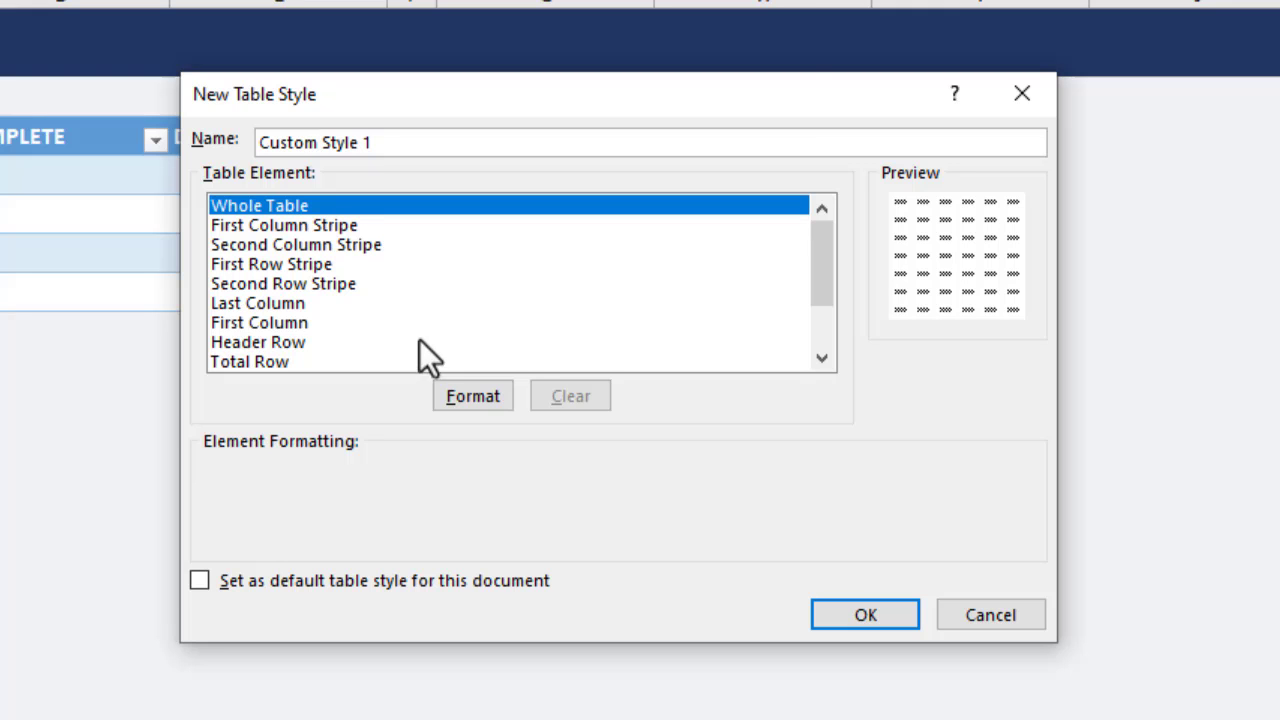
click(437, 398)
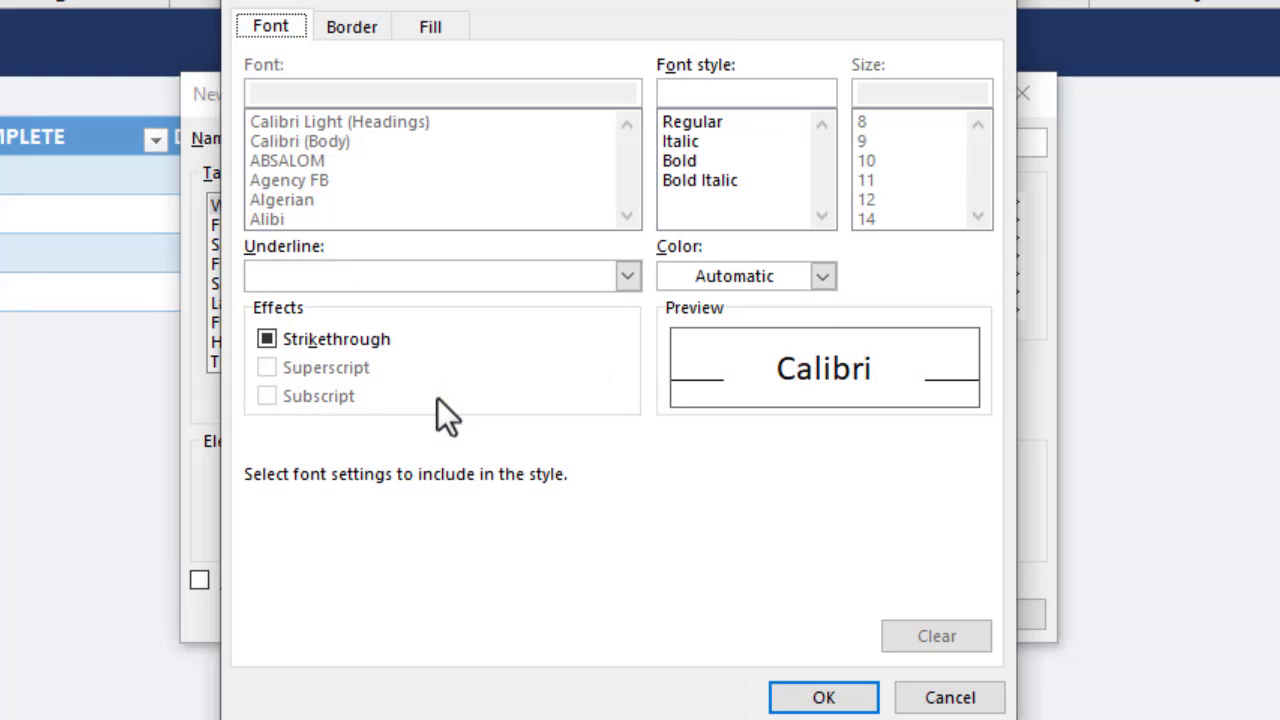
click(372, 36)
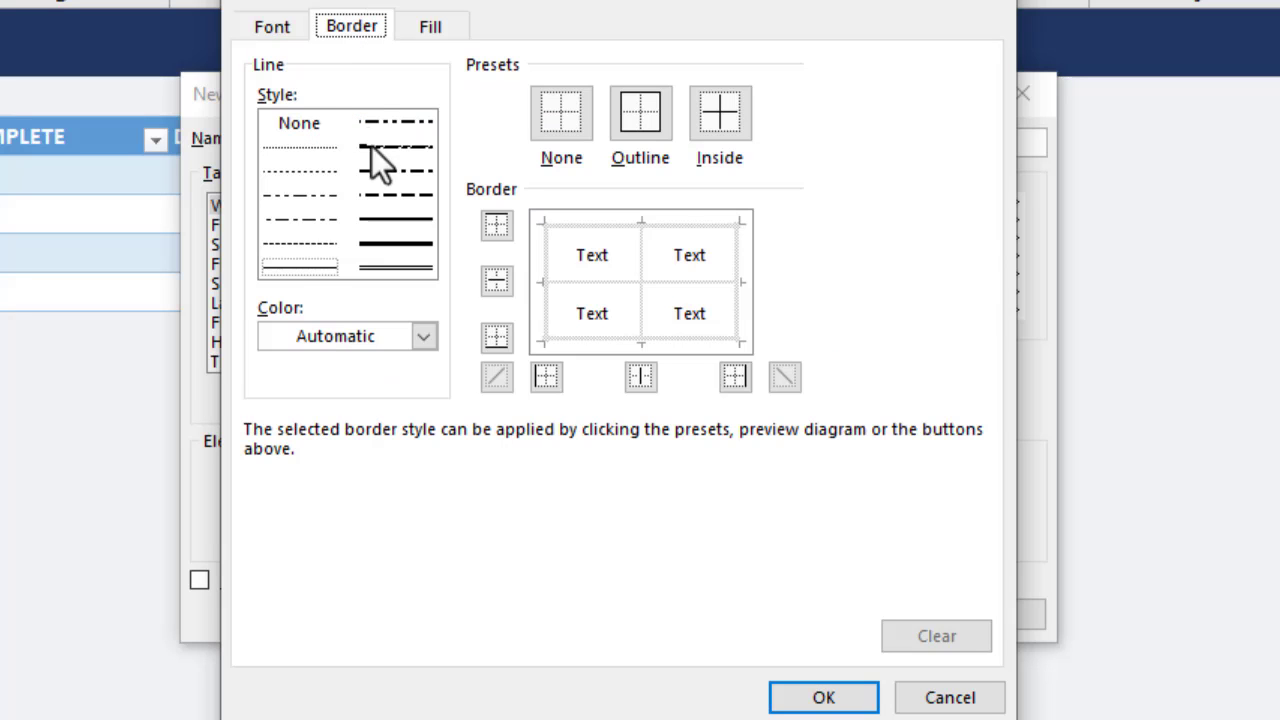
click(423, 336)
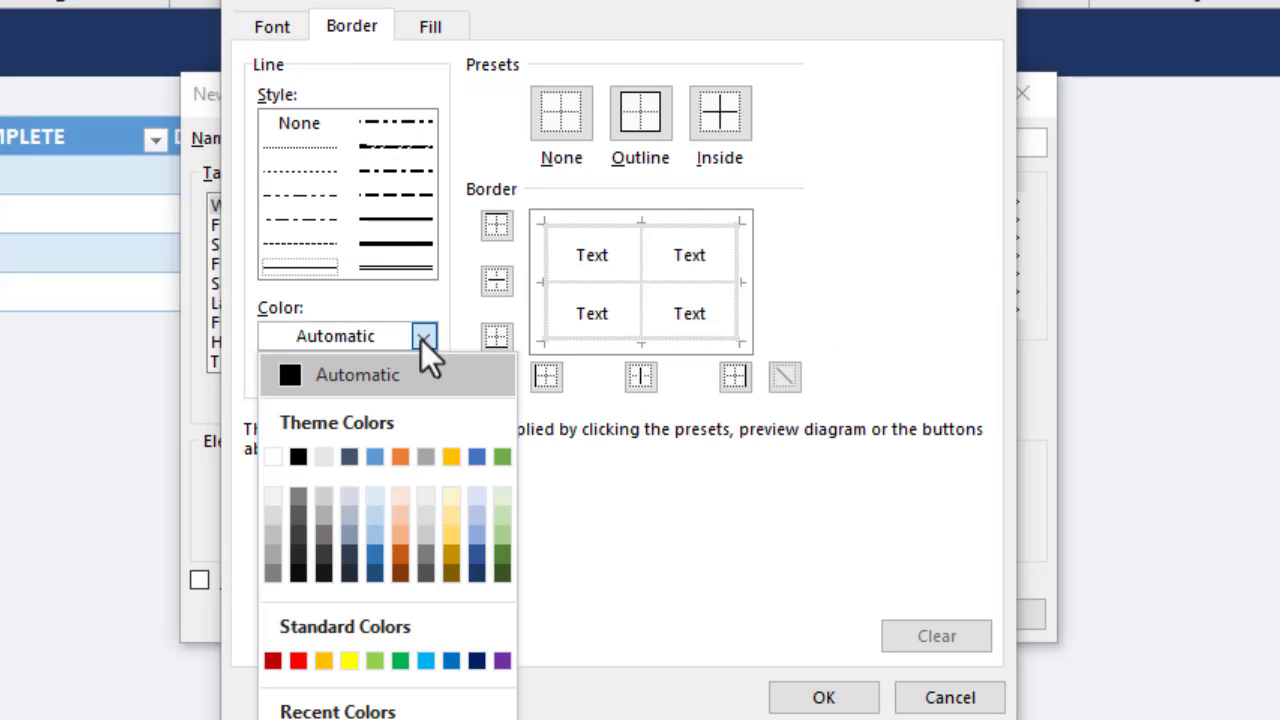
click(272, 535)
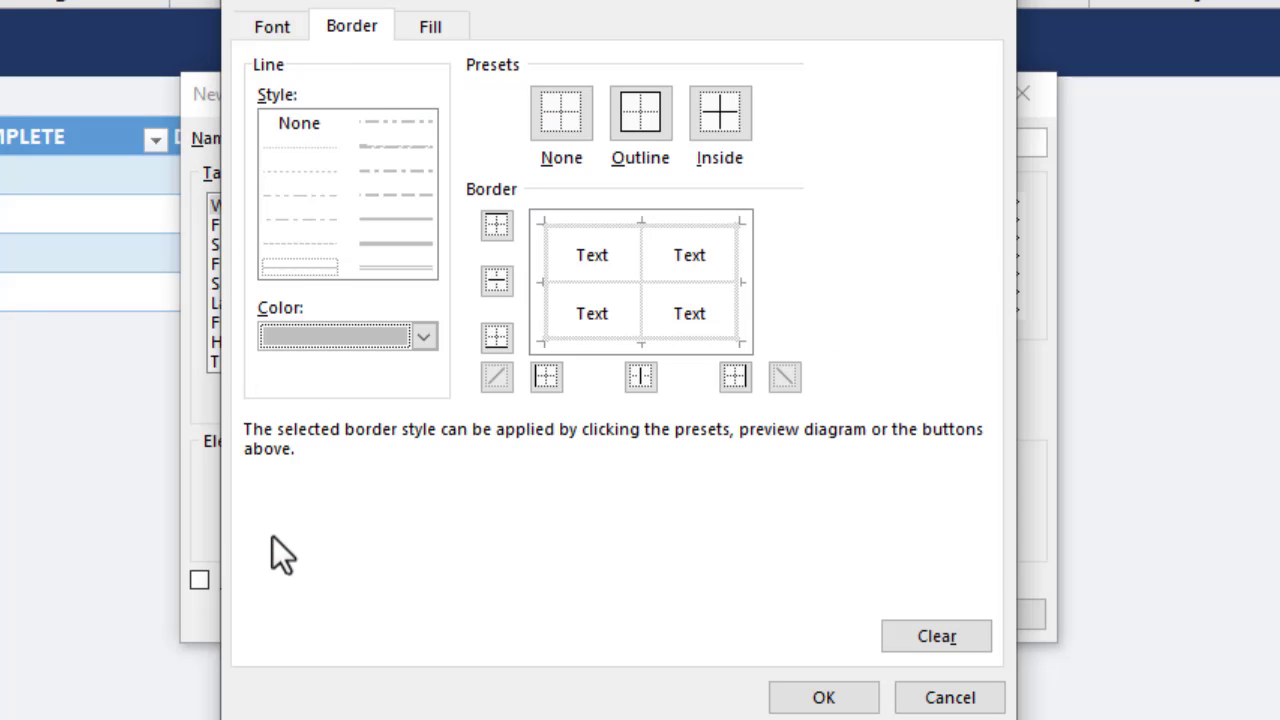
click(649, 123)
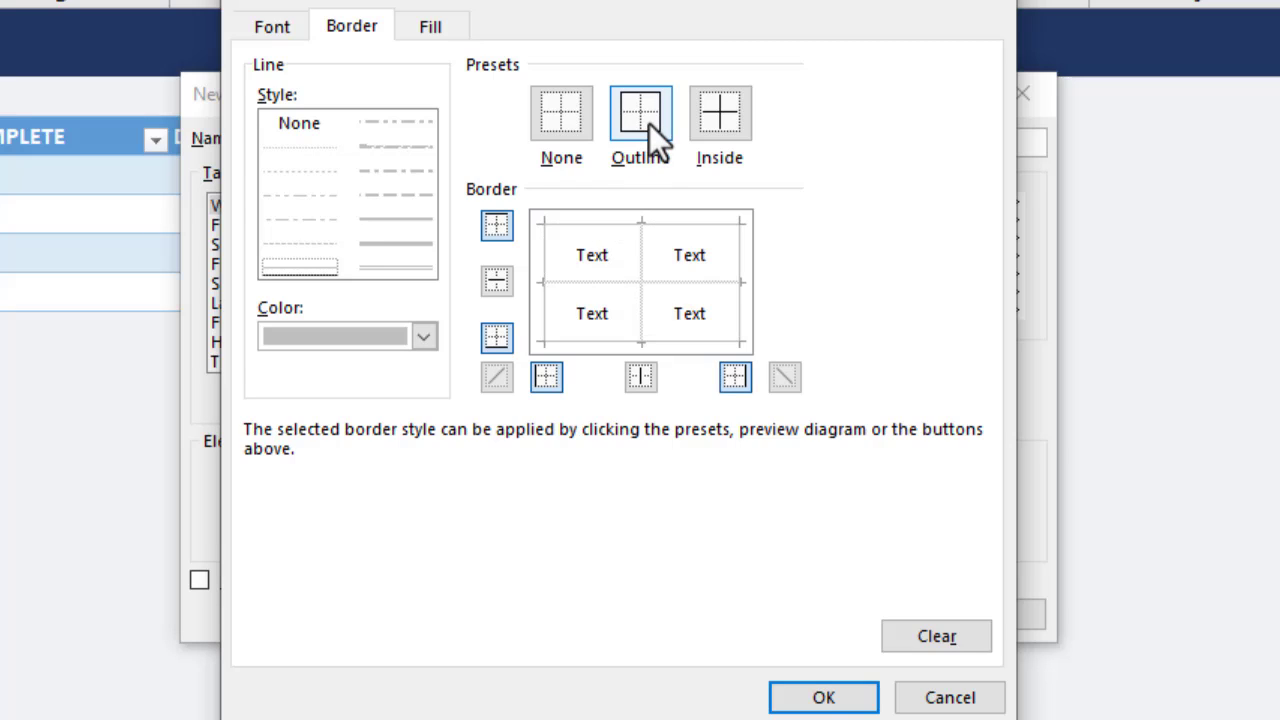
click(424, 337)
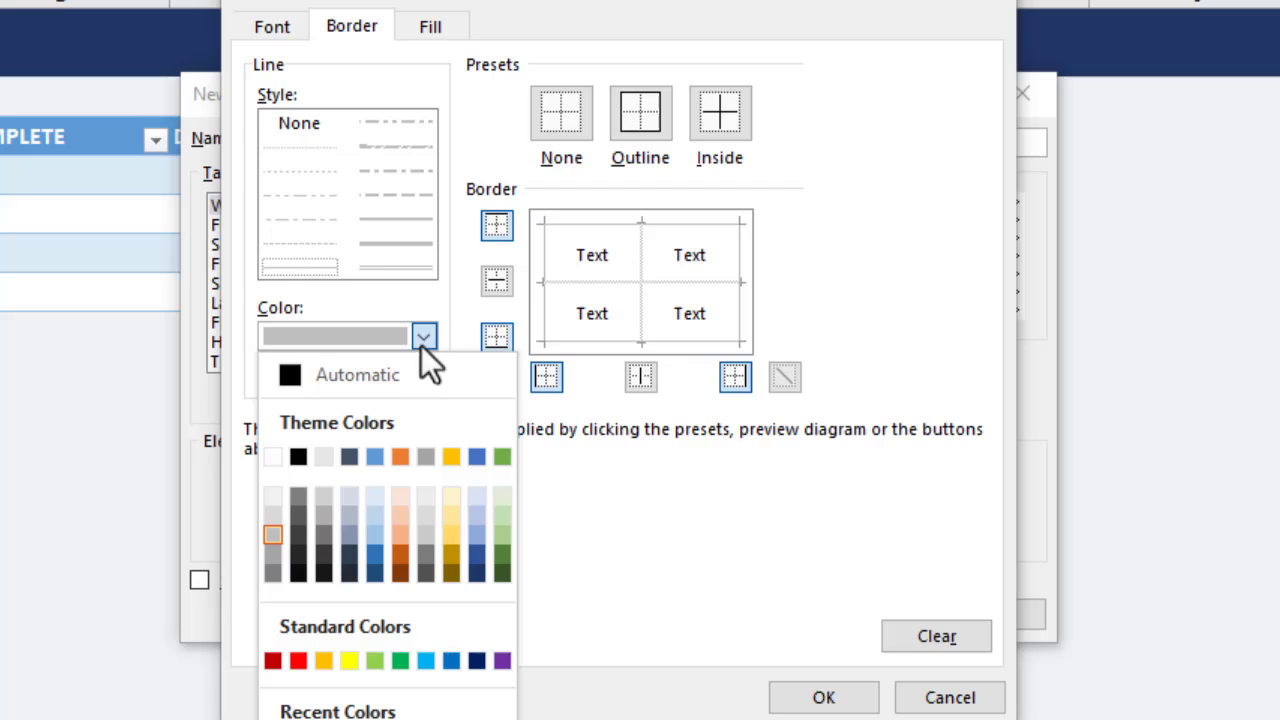
click(272, 514)
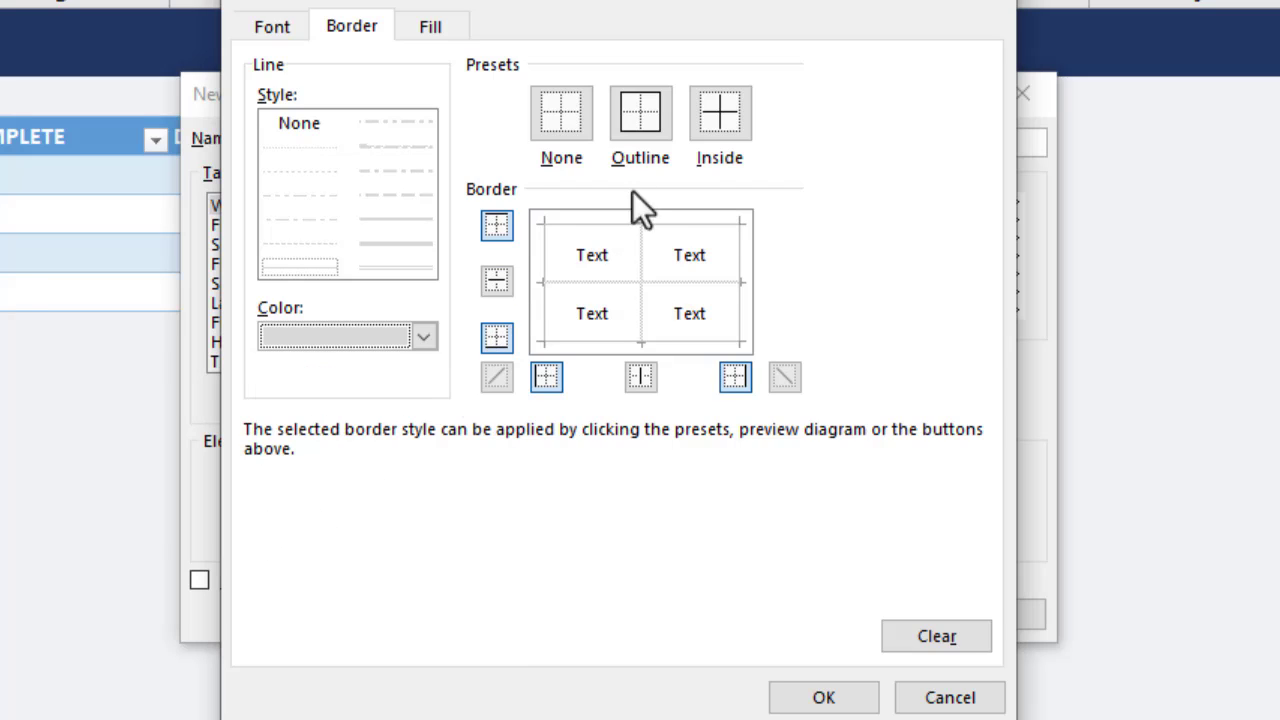
click(728, 125)
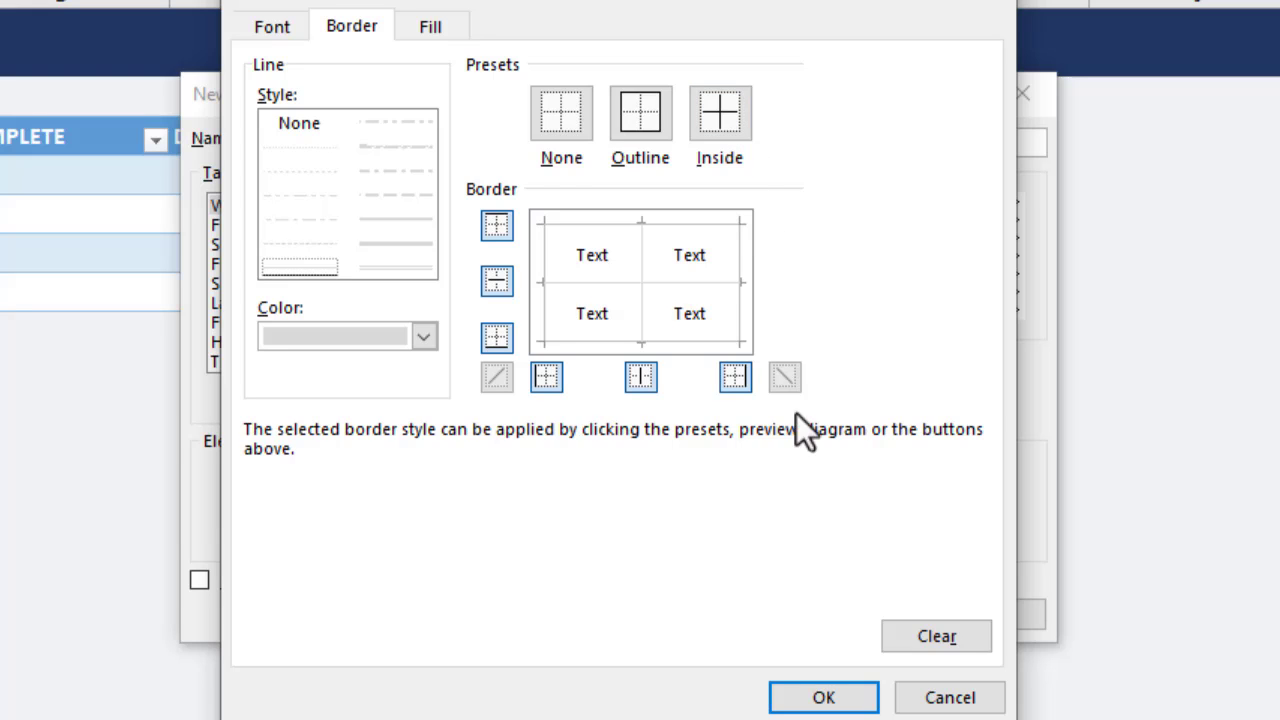
click(814, 696)
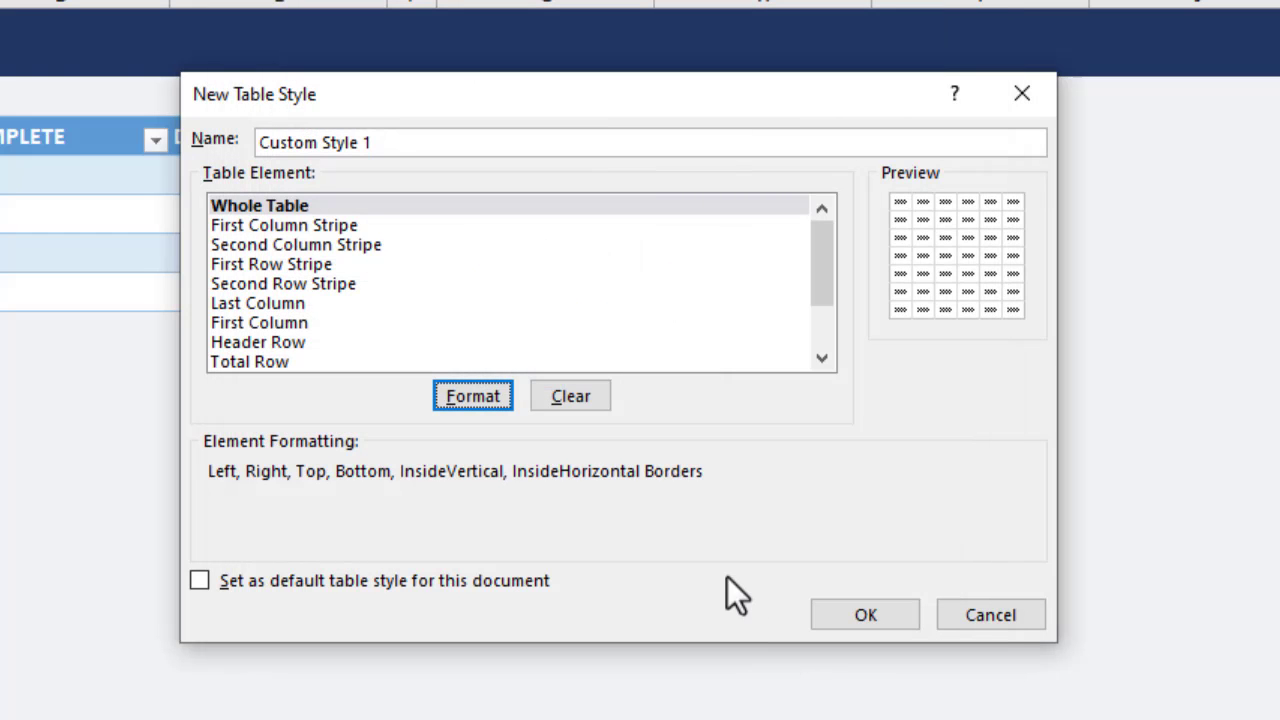
Give the style's Header Row element dark blue outline and inside borders.
click(301, 341)
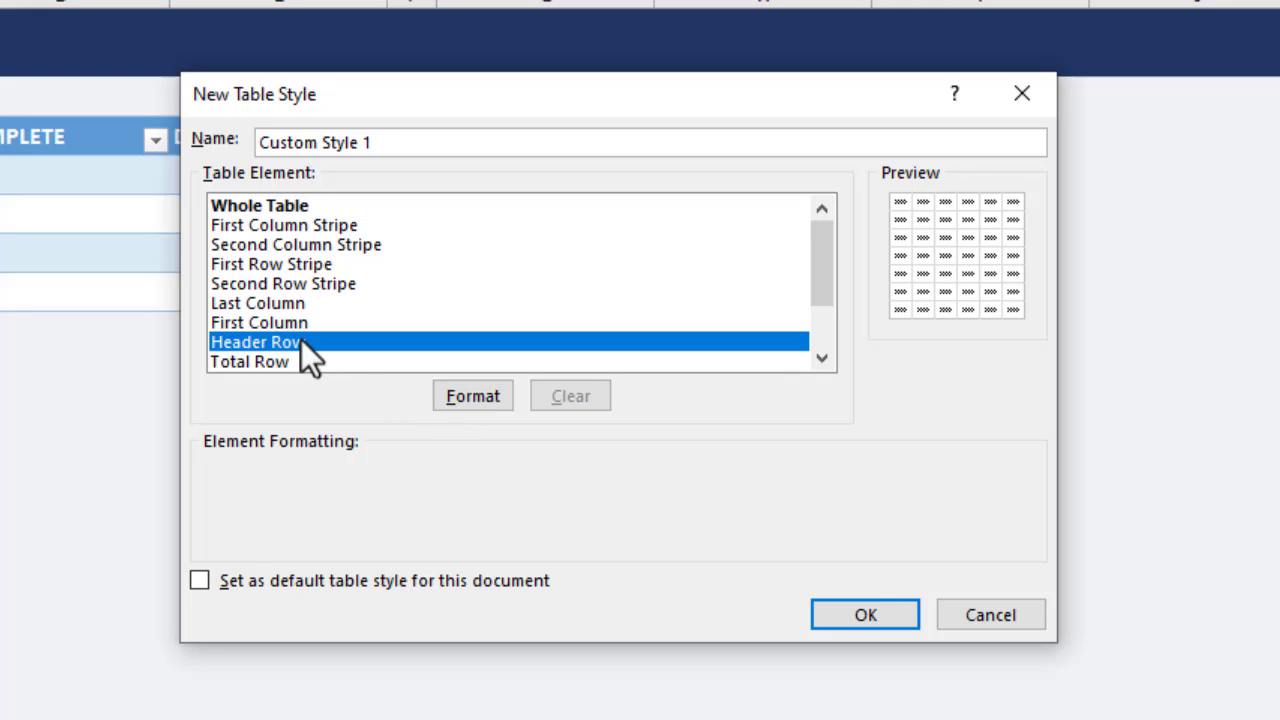
click(452, 392)
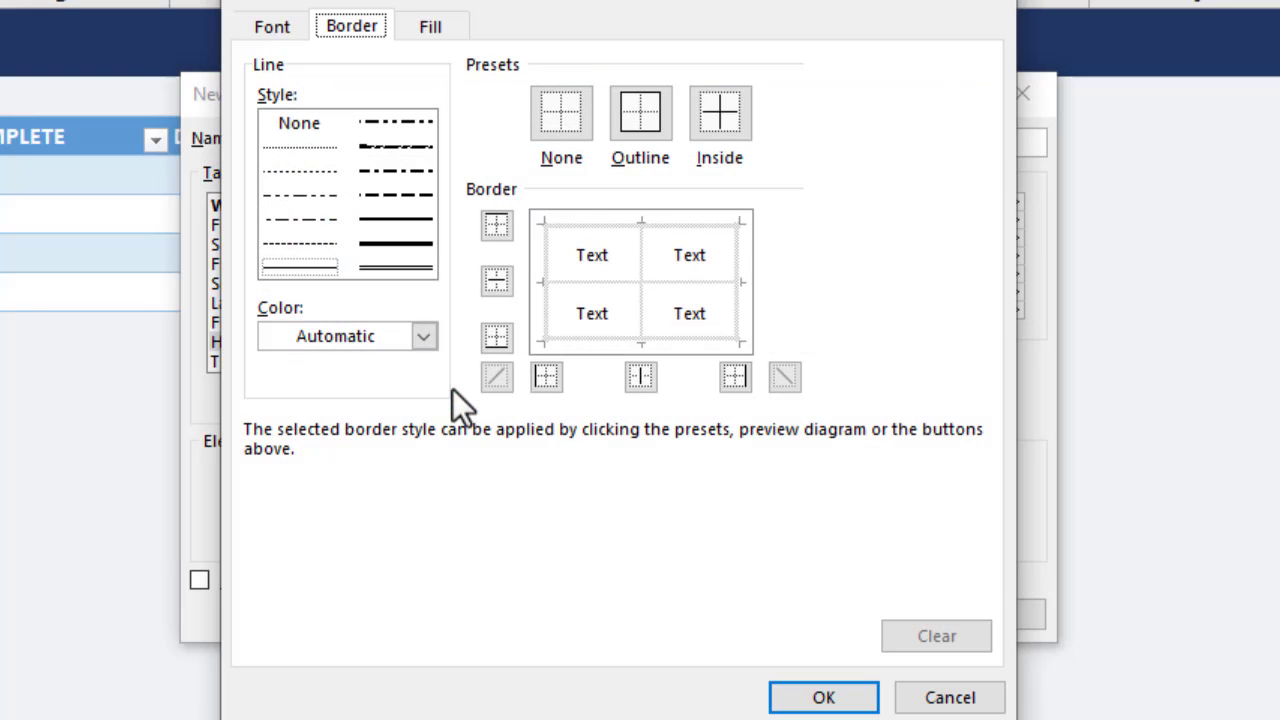
click(423, 338)
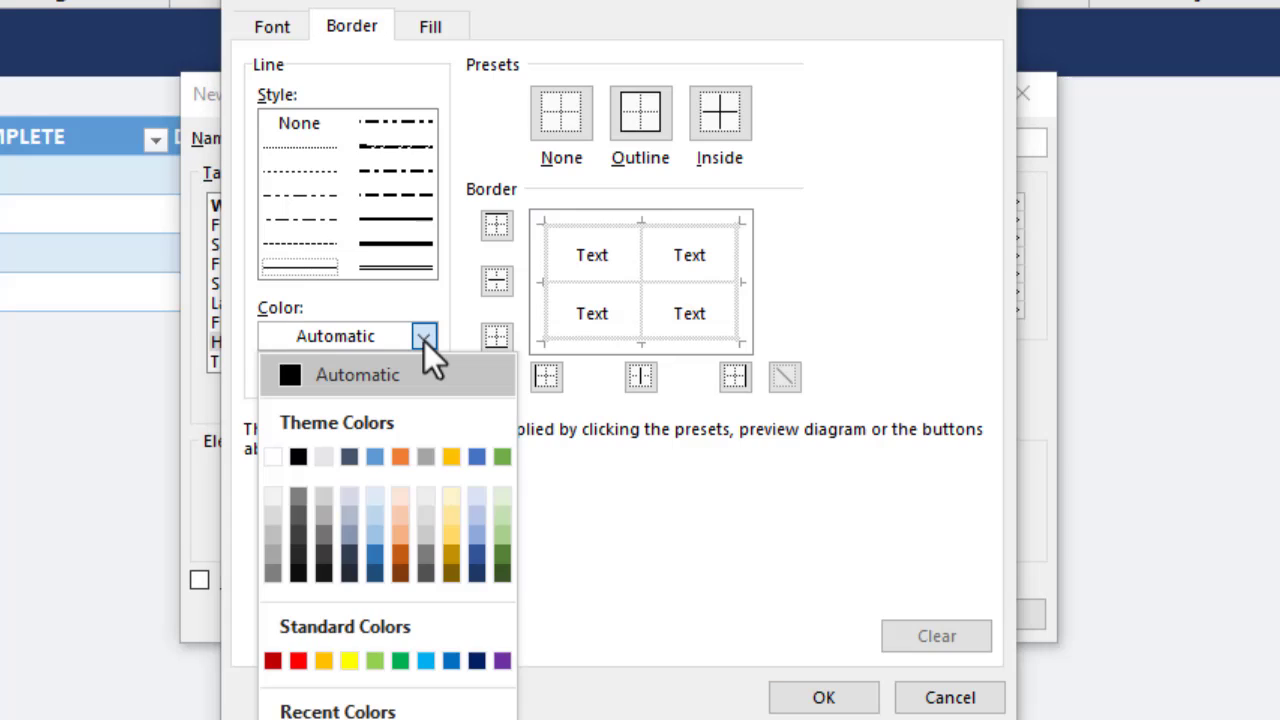
click(476, 556)
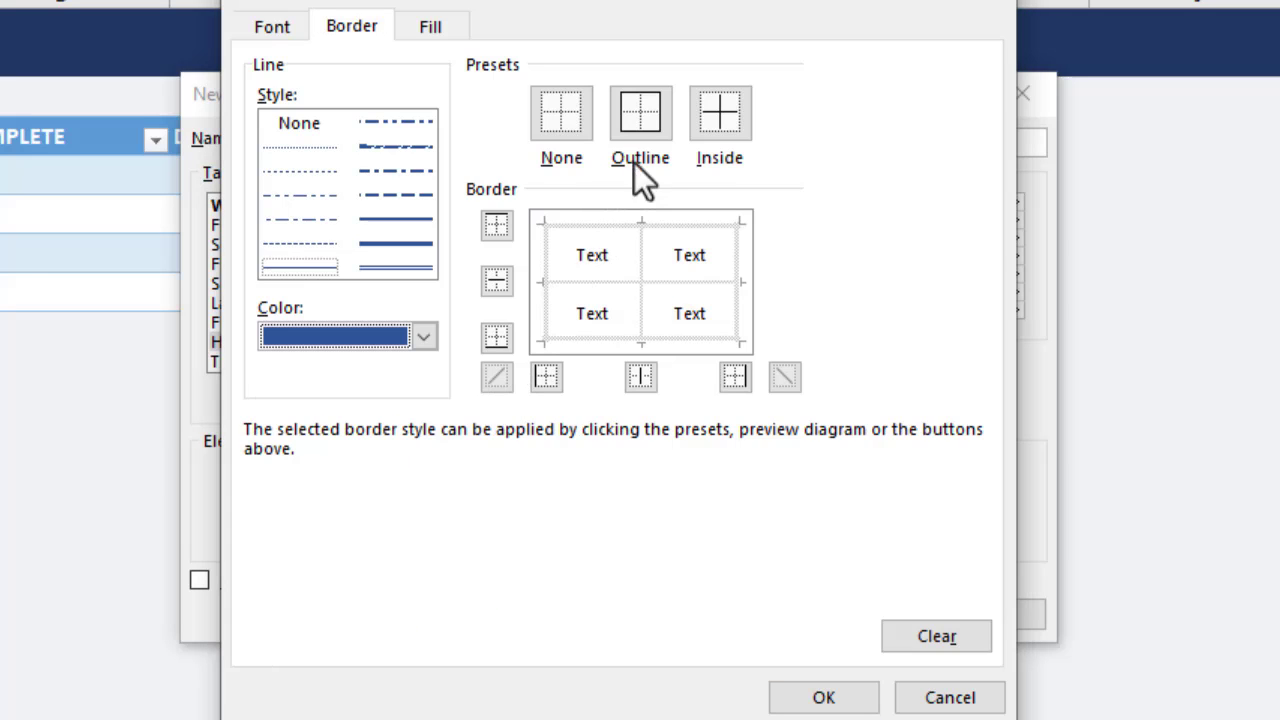
click(656, 119)
click(712, 117)
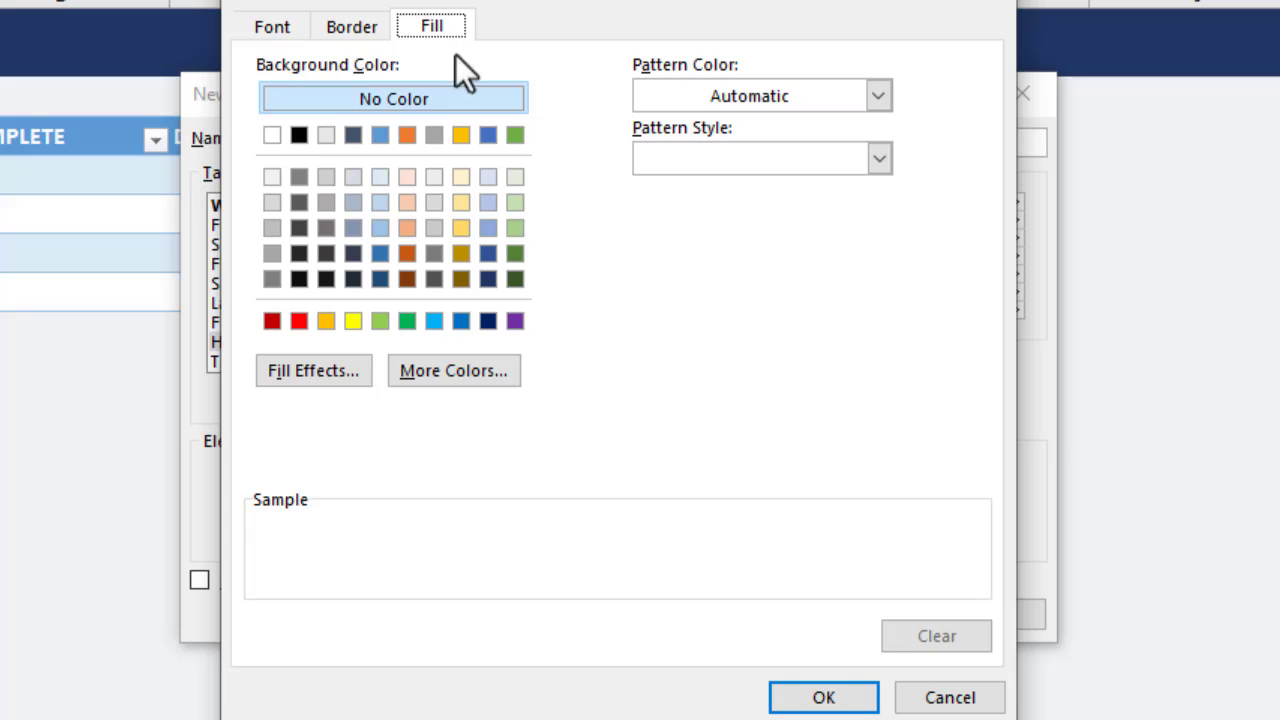
Set the Header Row element to a dark blue fill with a bold white font.
click(488, 254)
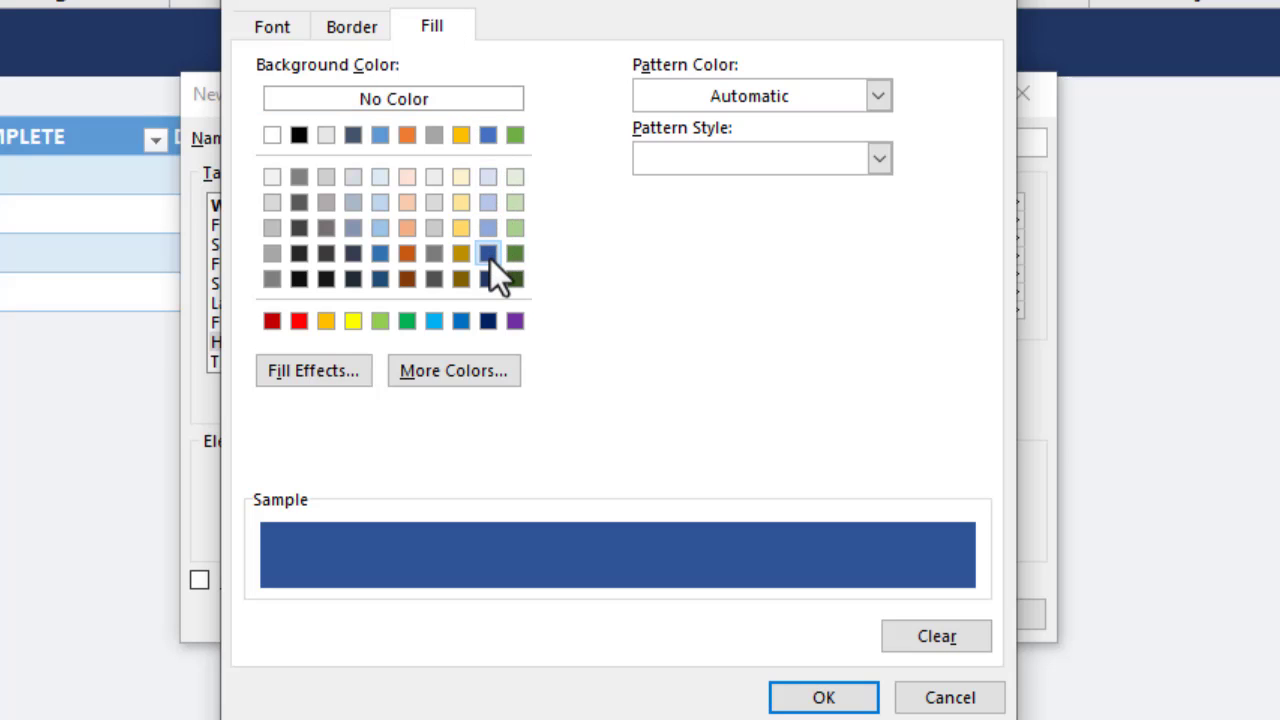
click(271, 32)
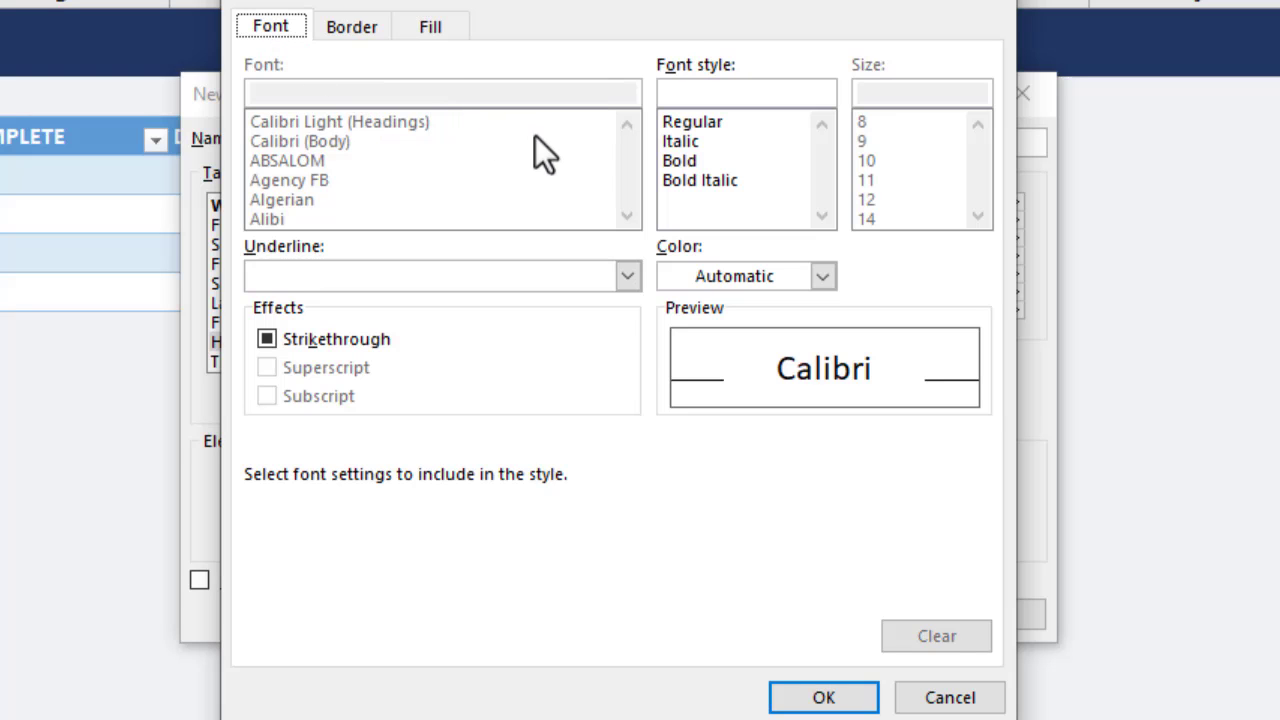
click(680, 162)
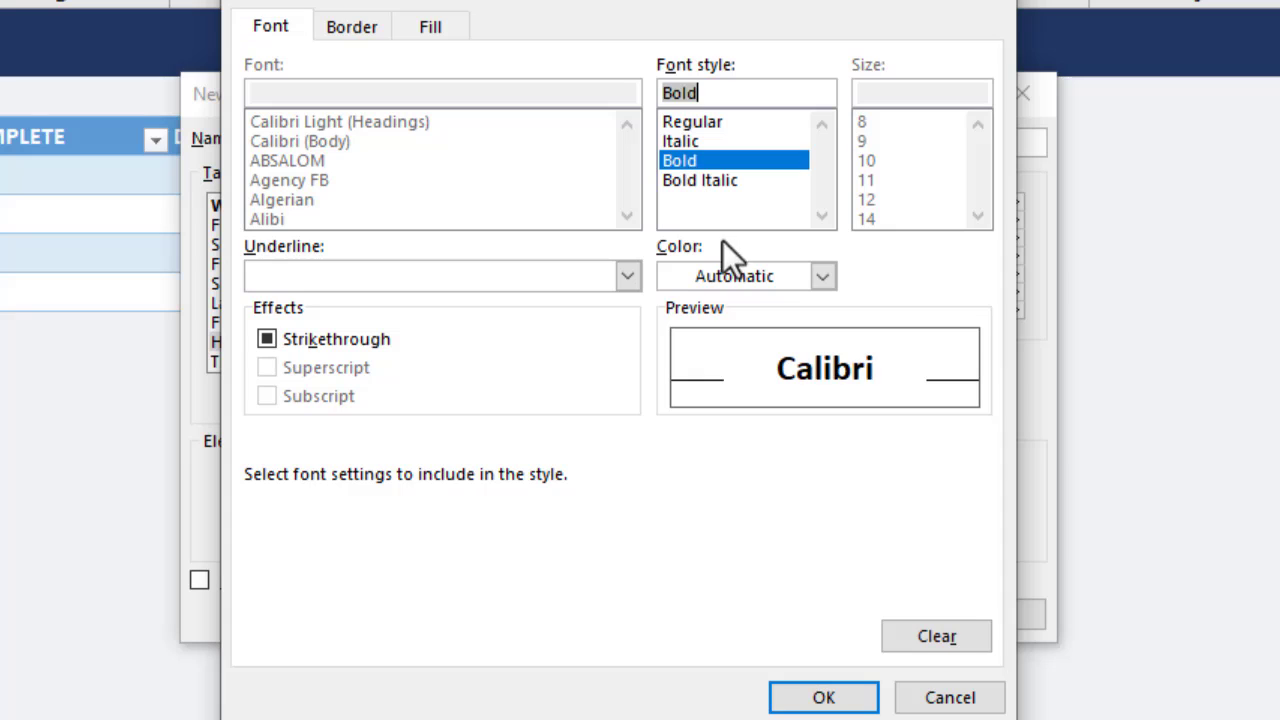
click(822, 277)
click(673, 397)
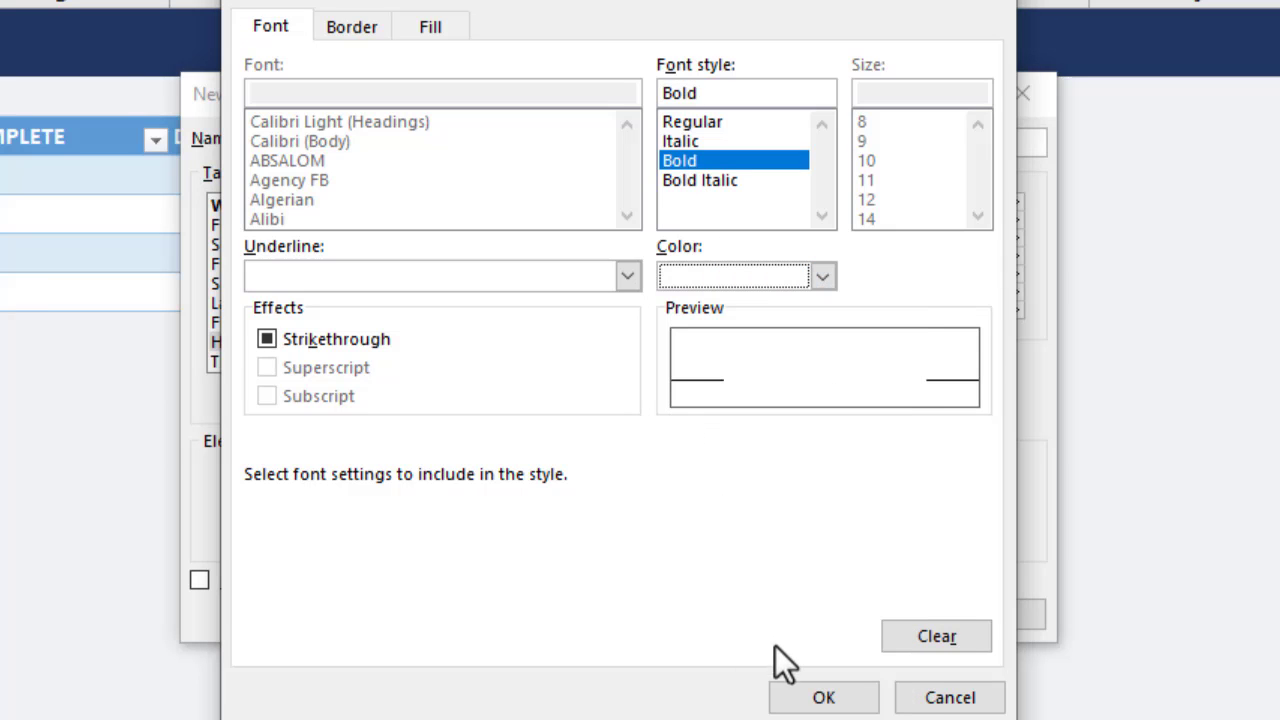
click(796, 697)
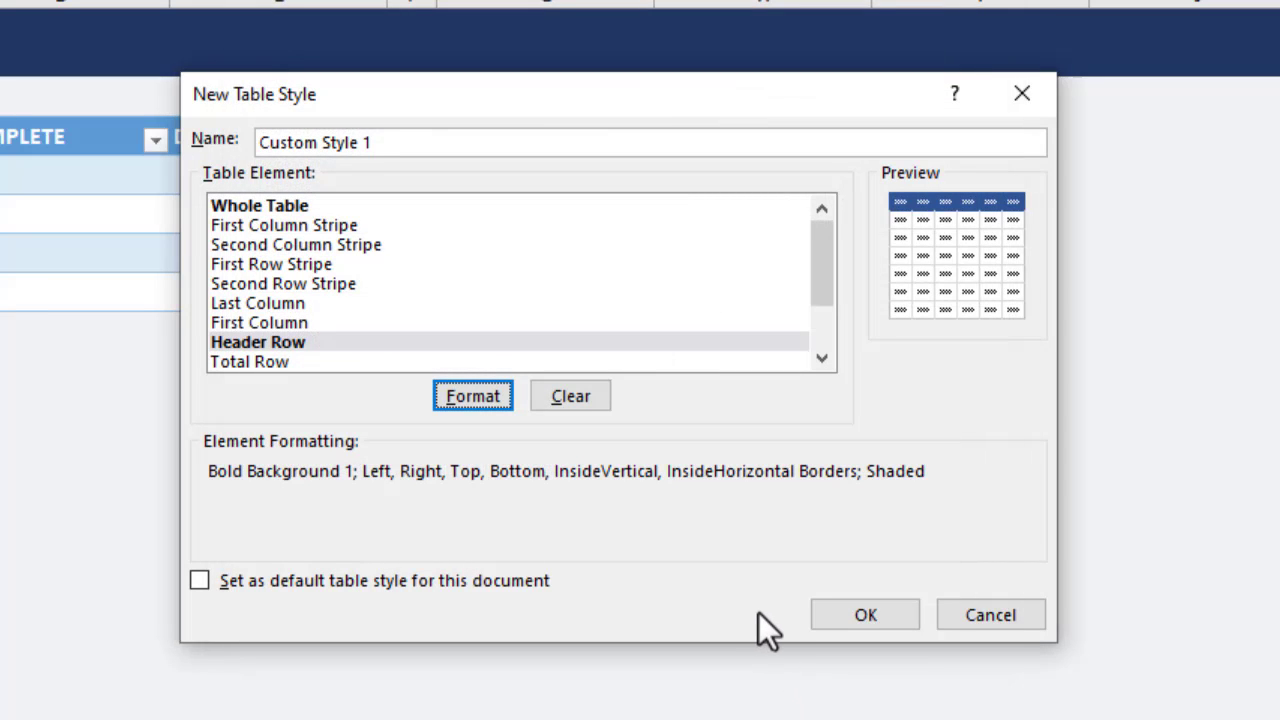
Save Custom Style 1 and apply it to the Task table.
click(833, 612)
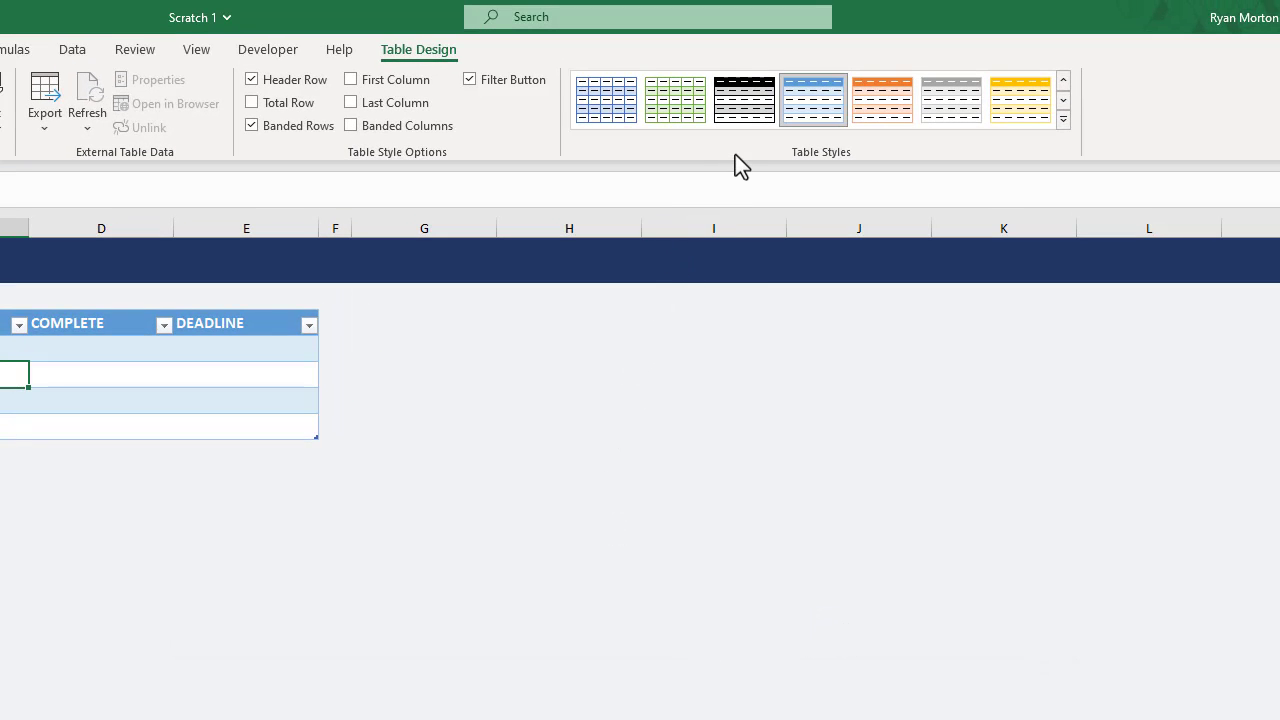
click(1063, 121)
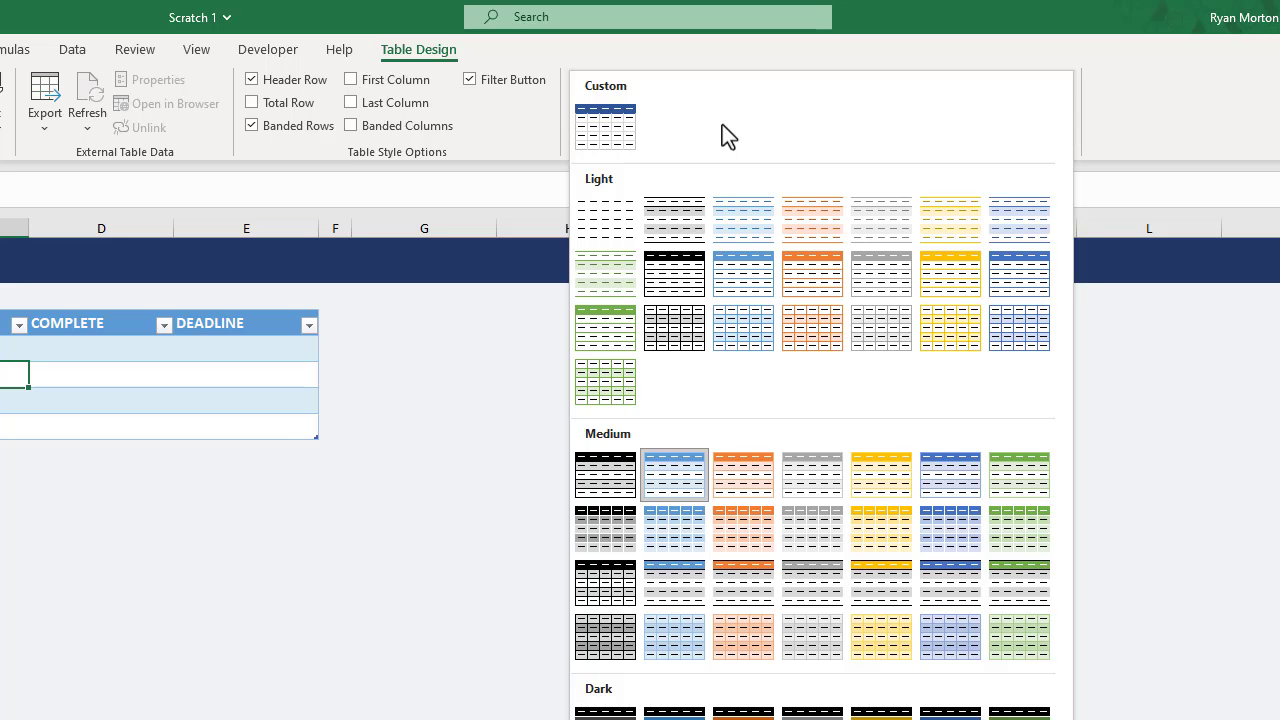
click(621, 132)
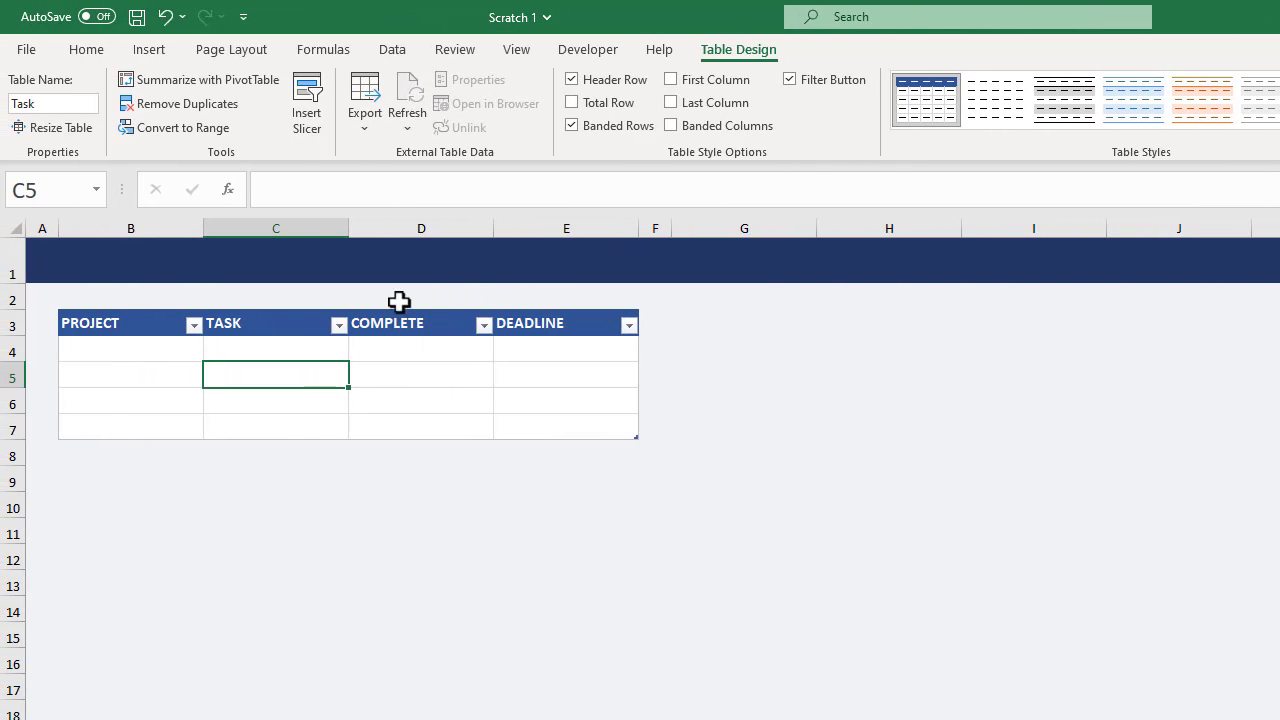
Copy the entire Task table and paste it into Sheet1 starting at cell B6.
drag(106, 320, 564, 430)
right_click(557, 418)
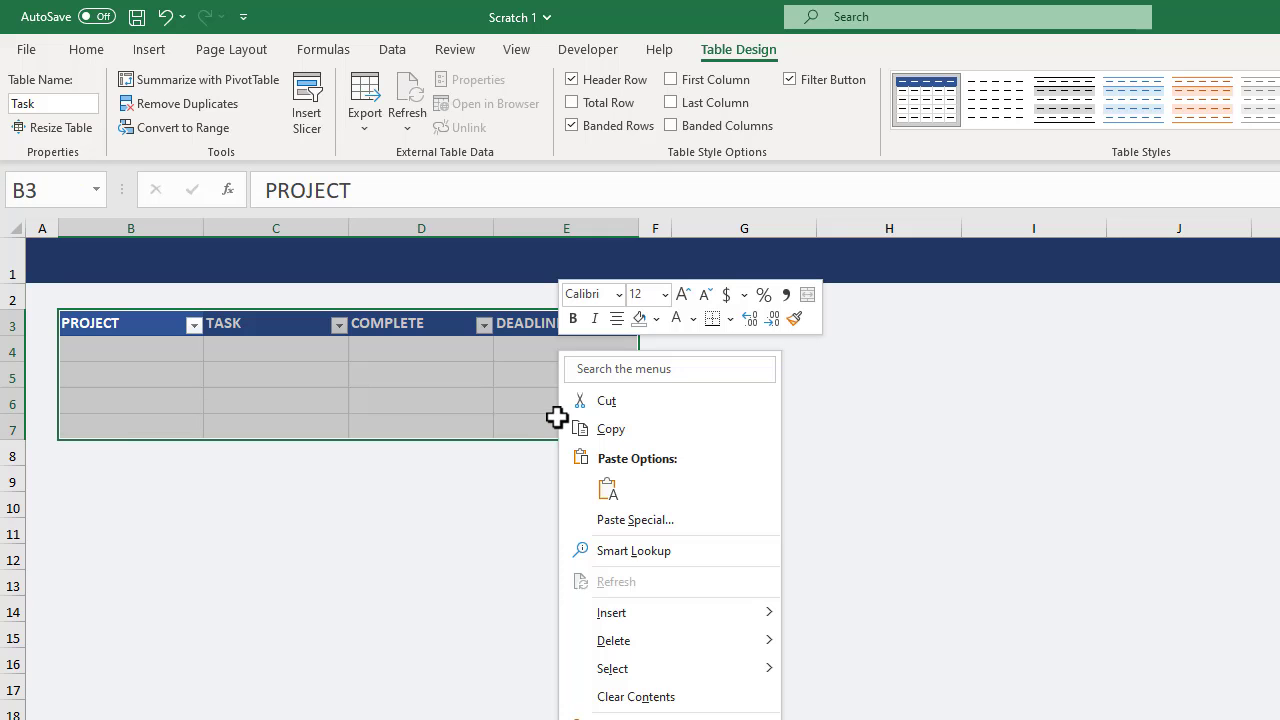
click(611, 430)
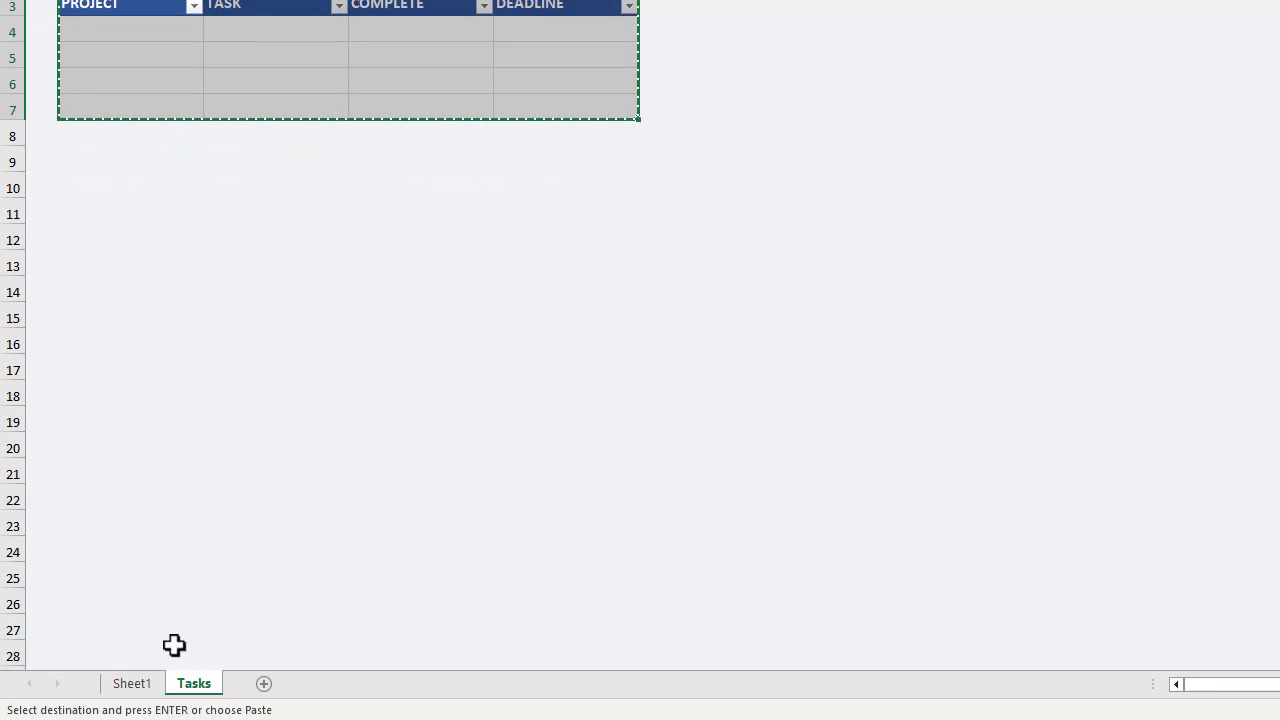
click(140, 689)
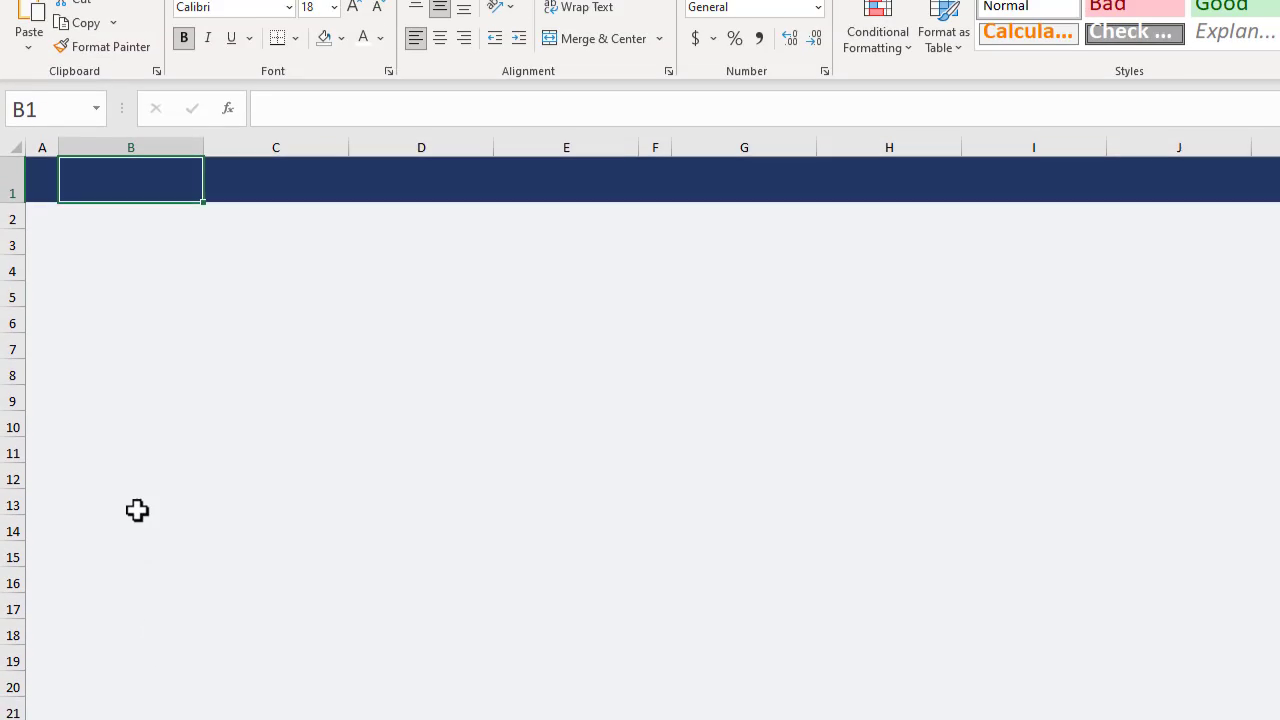
click(172, 319)
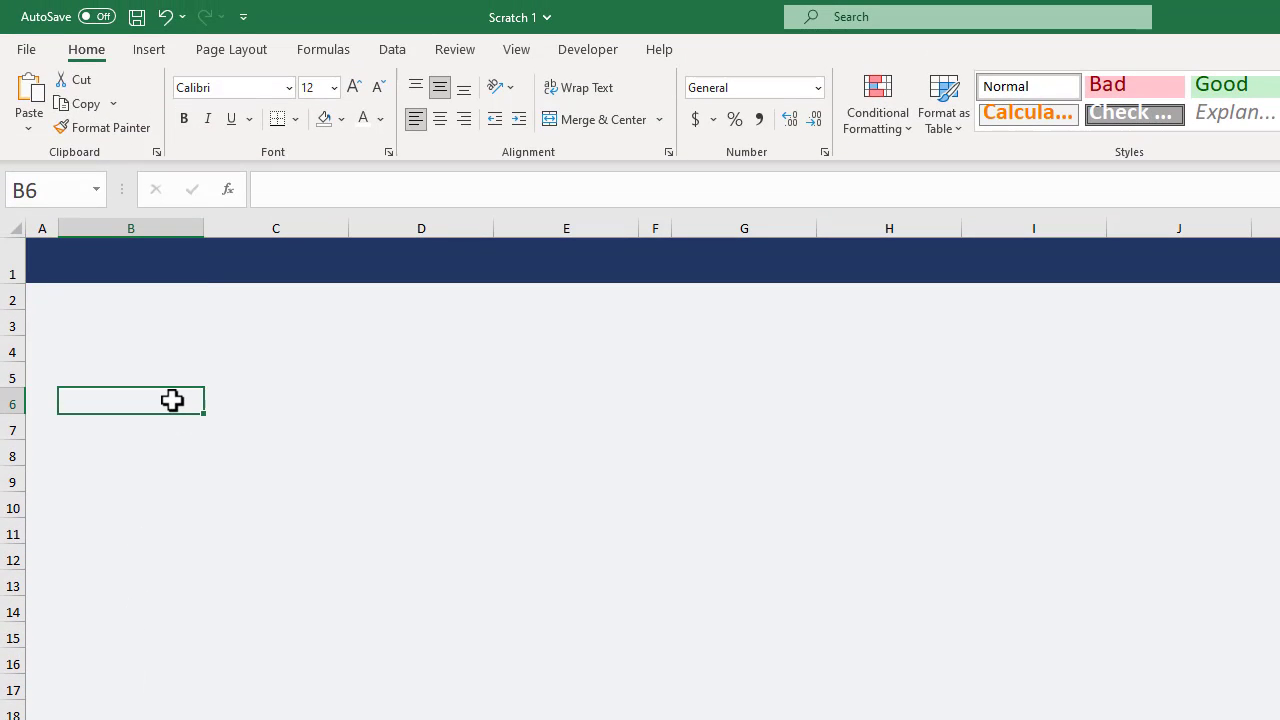
right_click(172, 400)
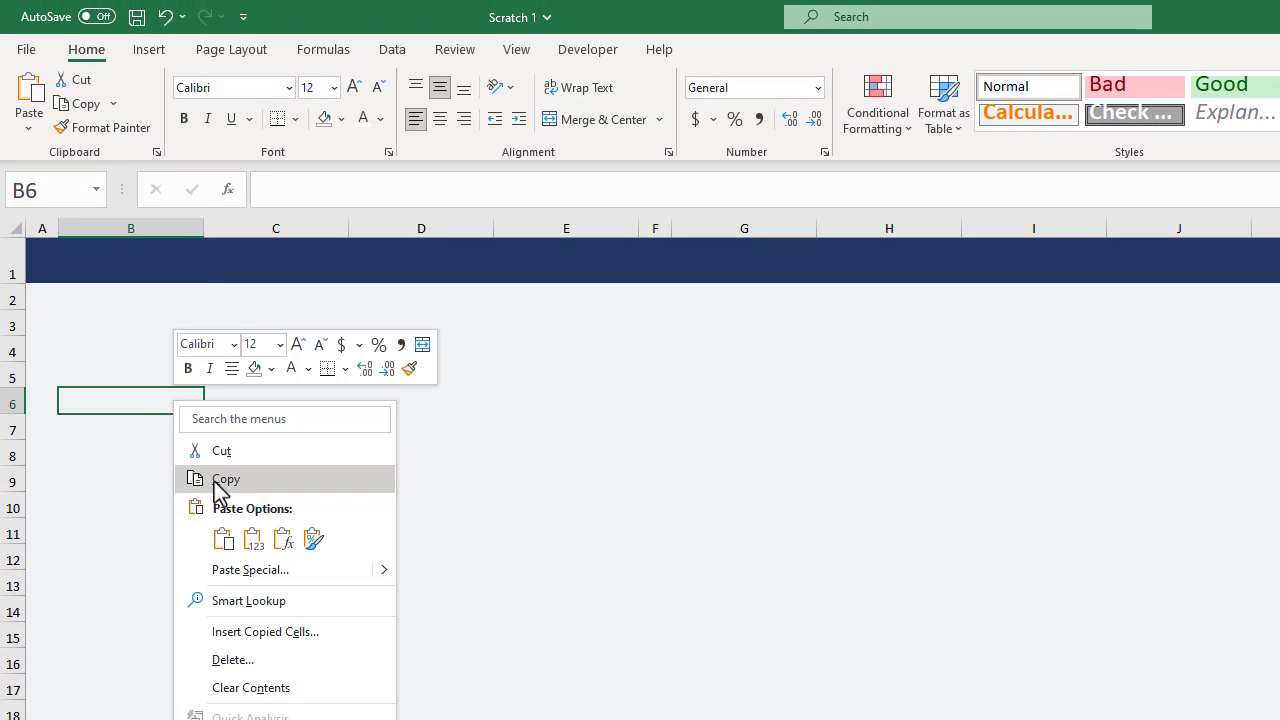
click(225, 537)
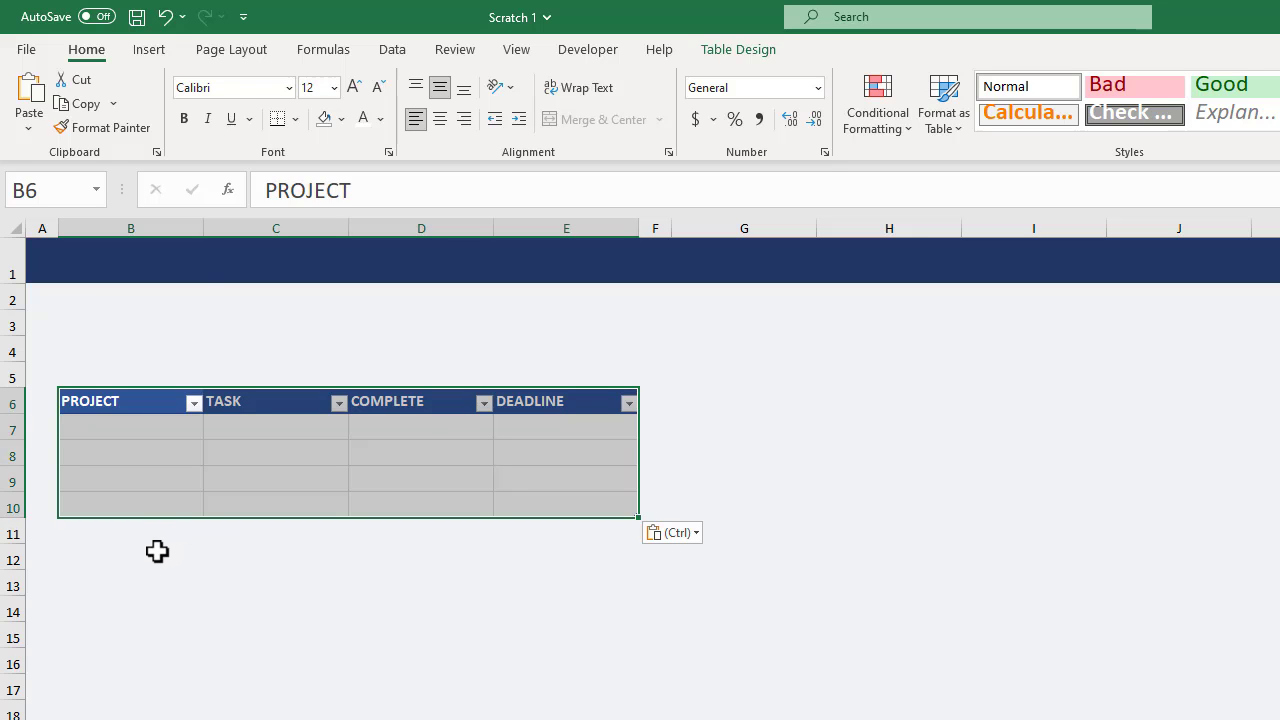
Rename the pasted table on Sheet1 as Project.
click(145, 463)
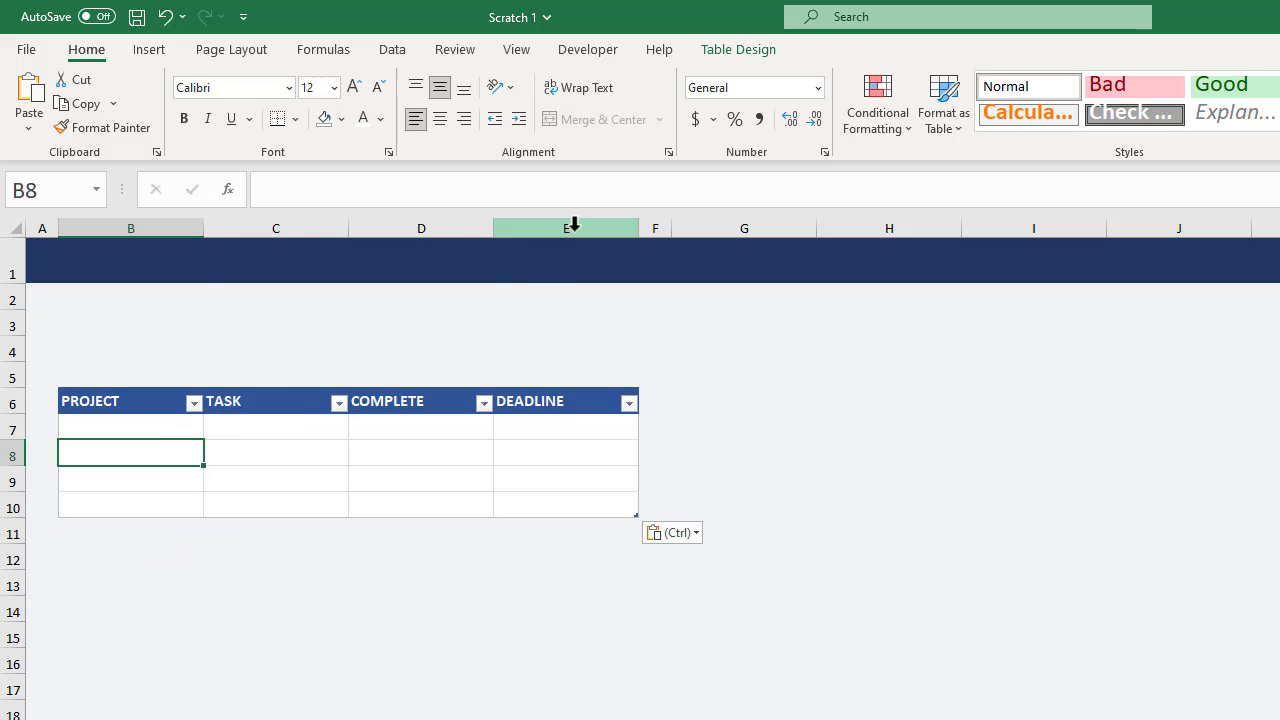
click(738, 50)
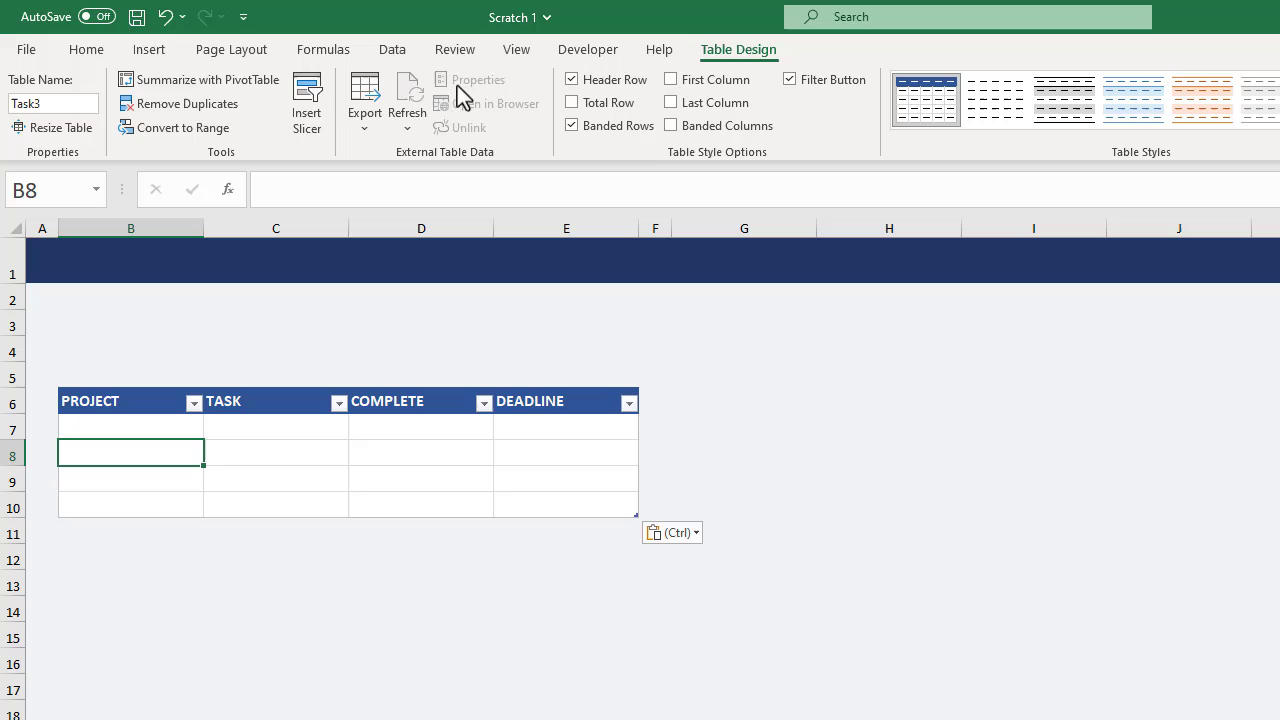
click(82, 103)
text(Proje)
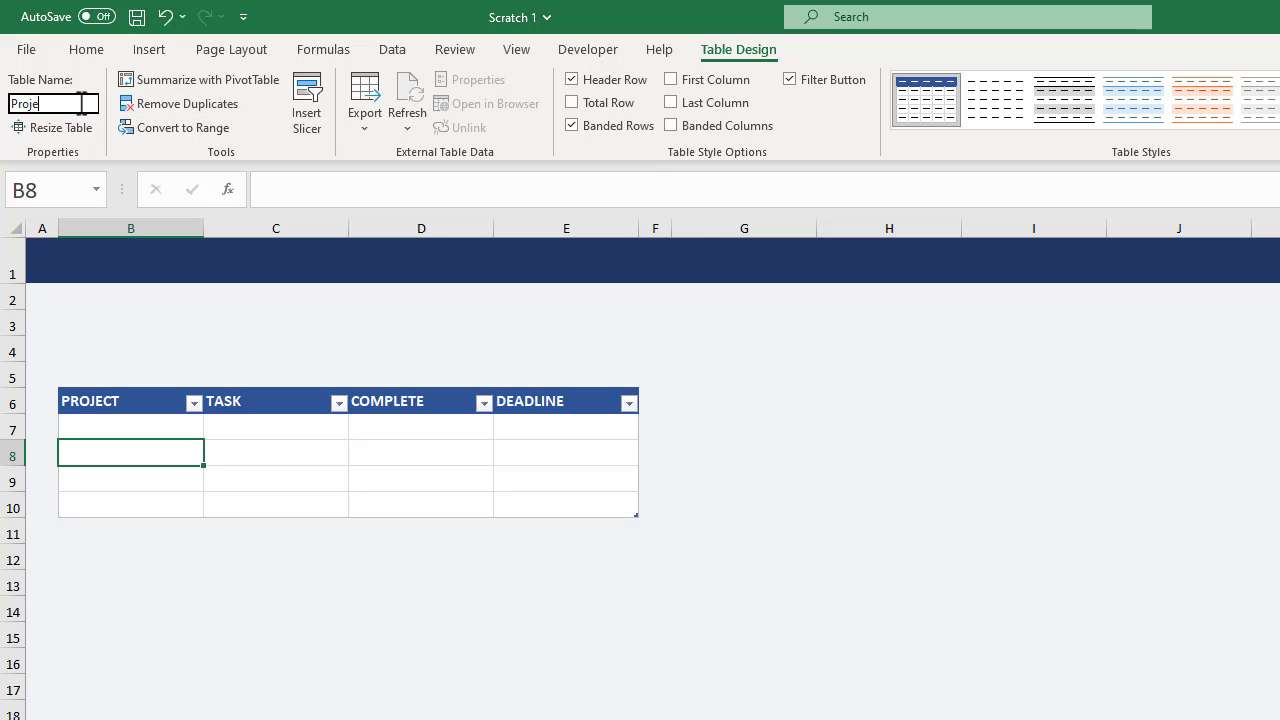
text(ct)
key(Return)
key(Right)
key(Right)
key(Down)
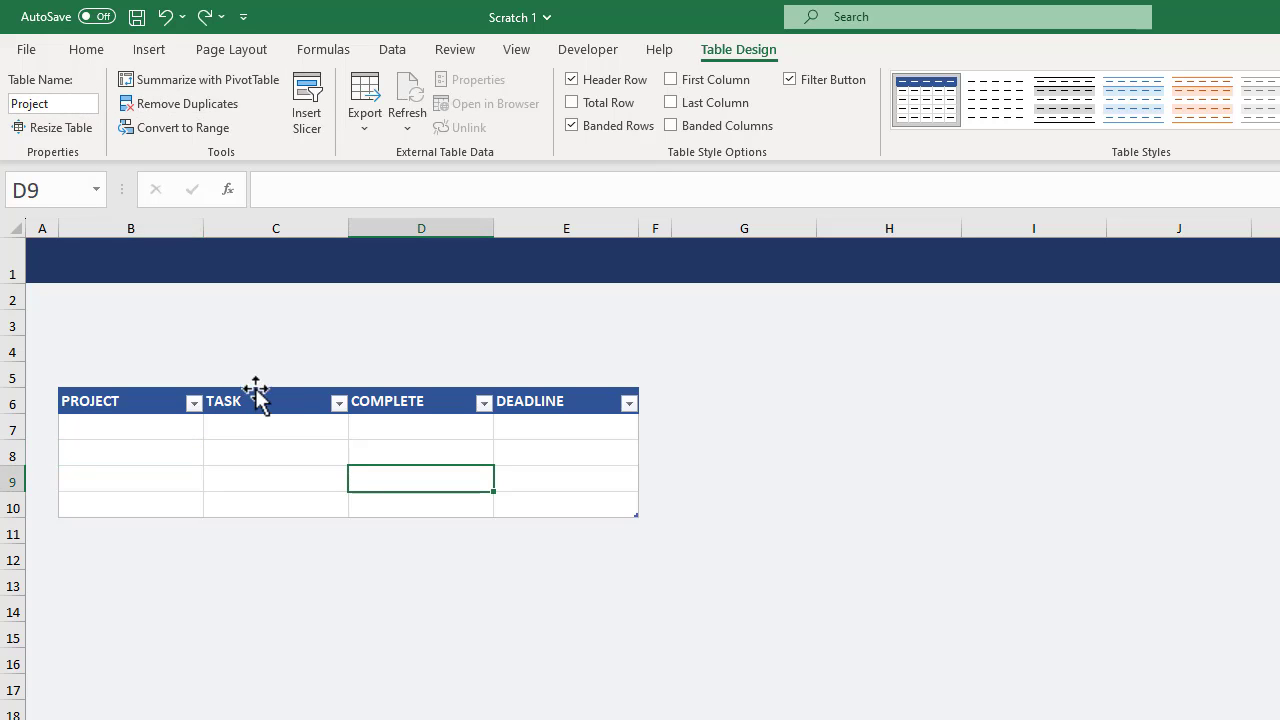
Change the Project table's last three headers to TASK COUNT, COMPLETED and % COMPLETE.
click(274, 402)
double_click(274, 402)
text(COUNT)
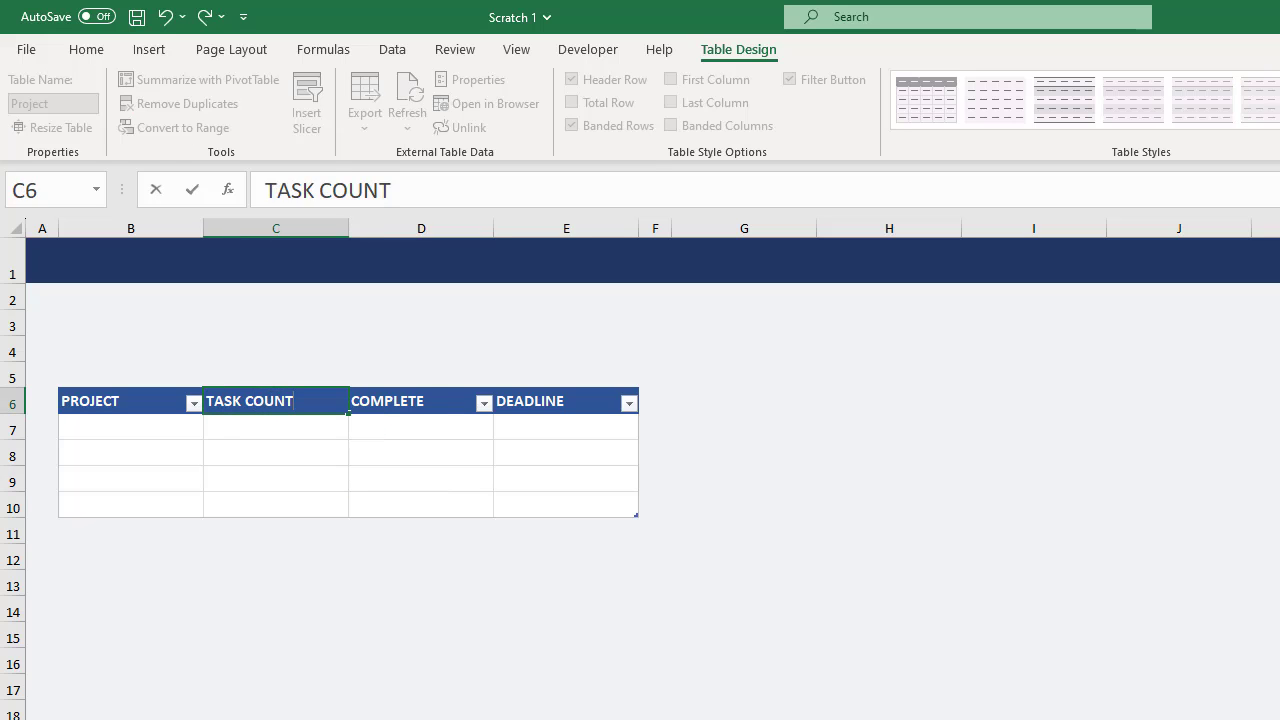
key(Tab)
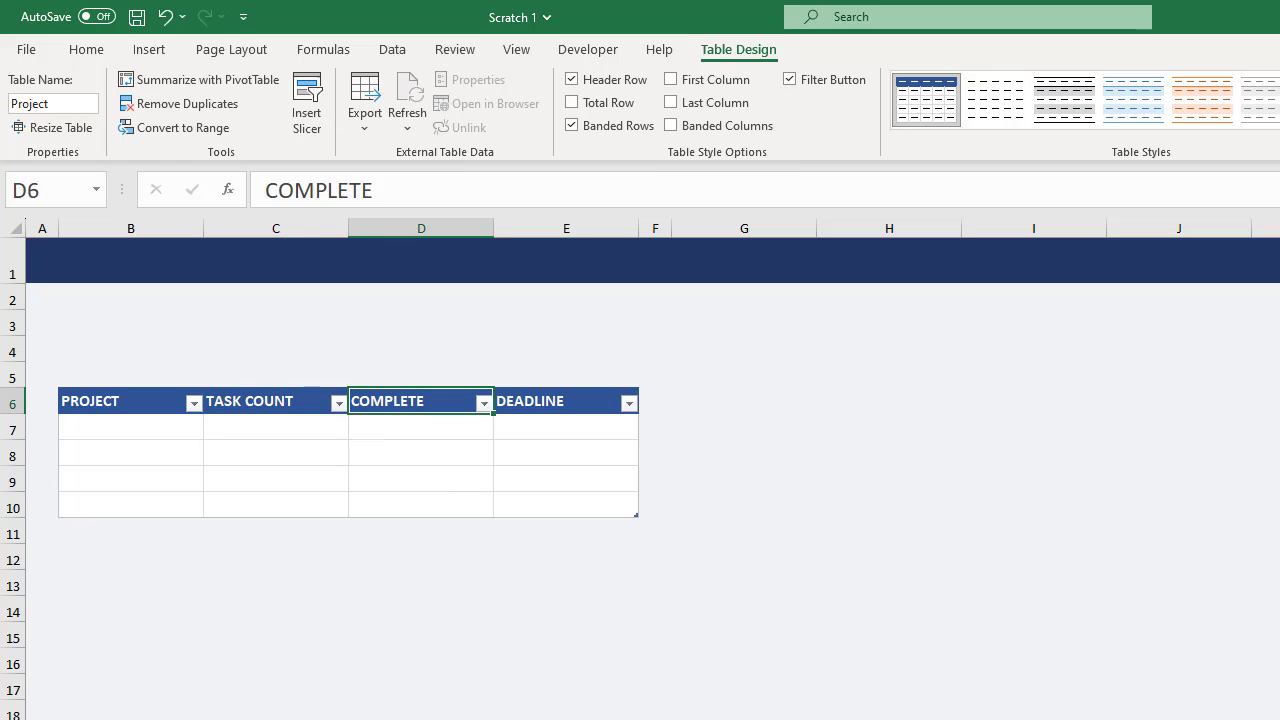
key(F2)
text(D)
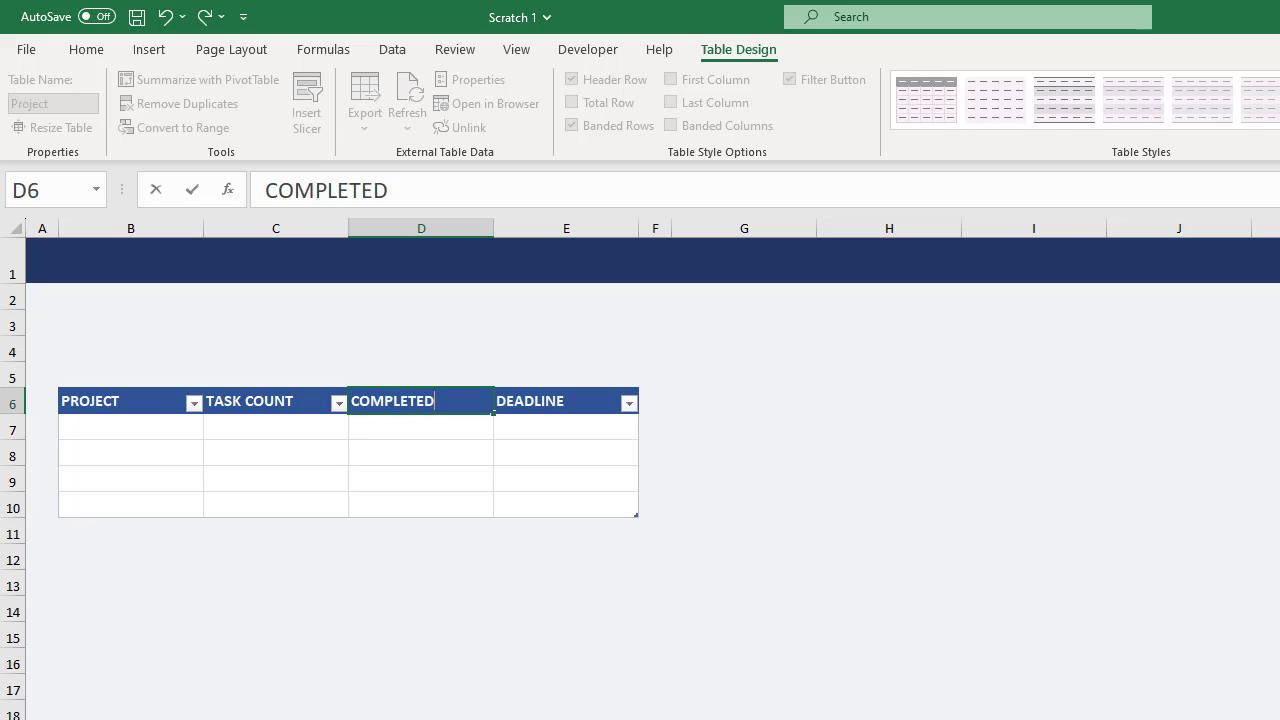
key(Tab)
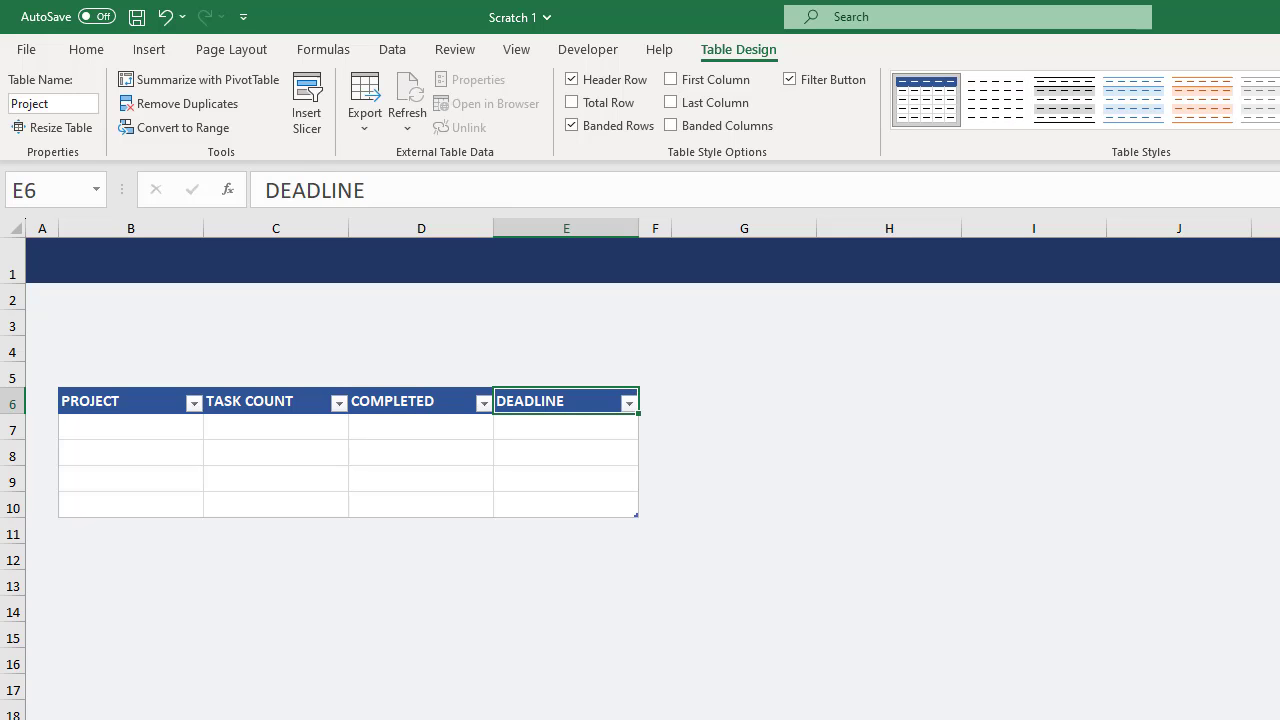
text(%)
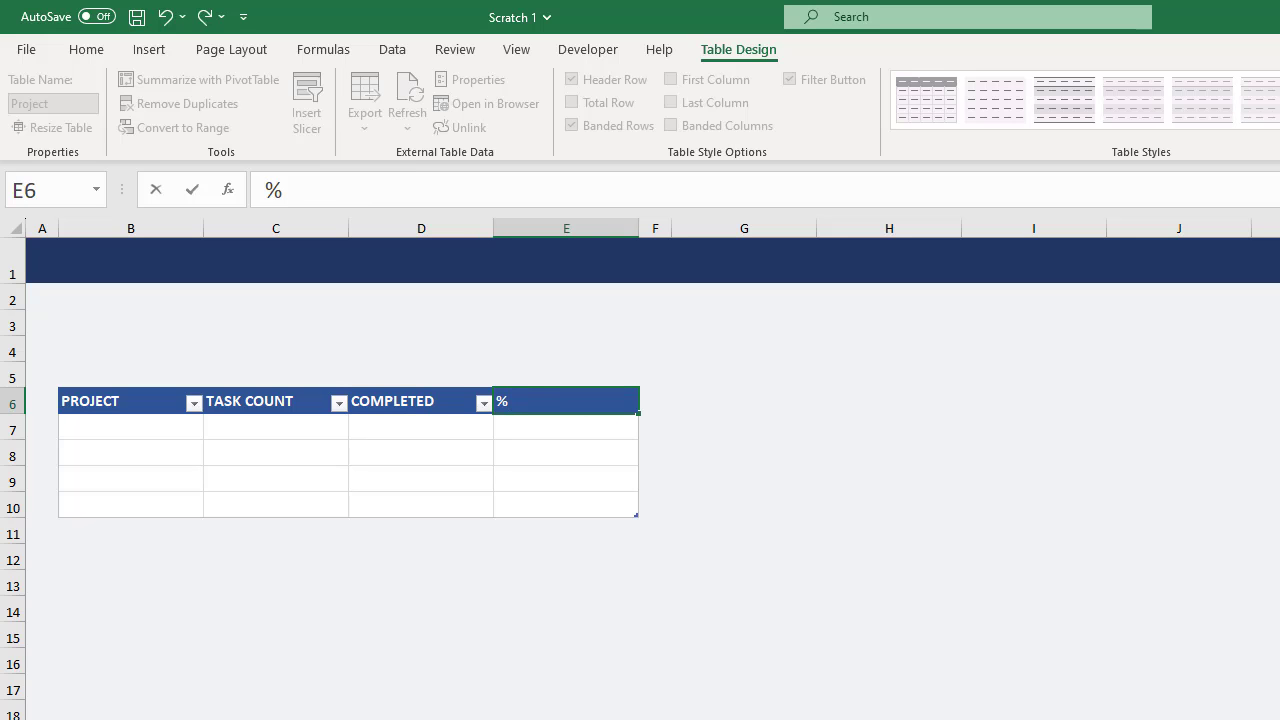
text( COMPLETE)
key(Return)
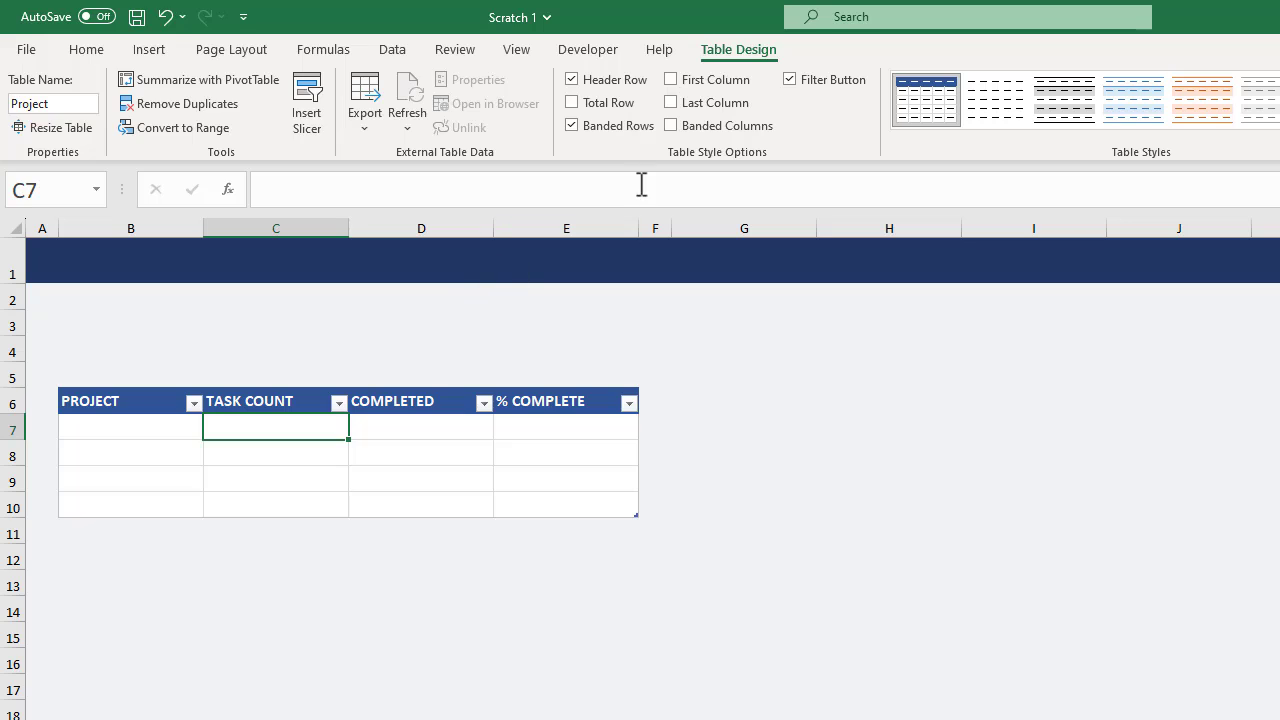
Hide the Project table's filter buttons and fill its PROJECT column with Project 1 through Project 4.
click(790, 80)
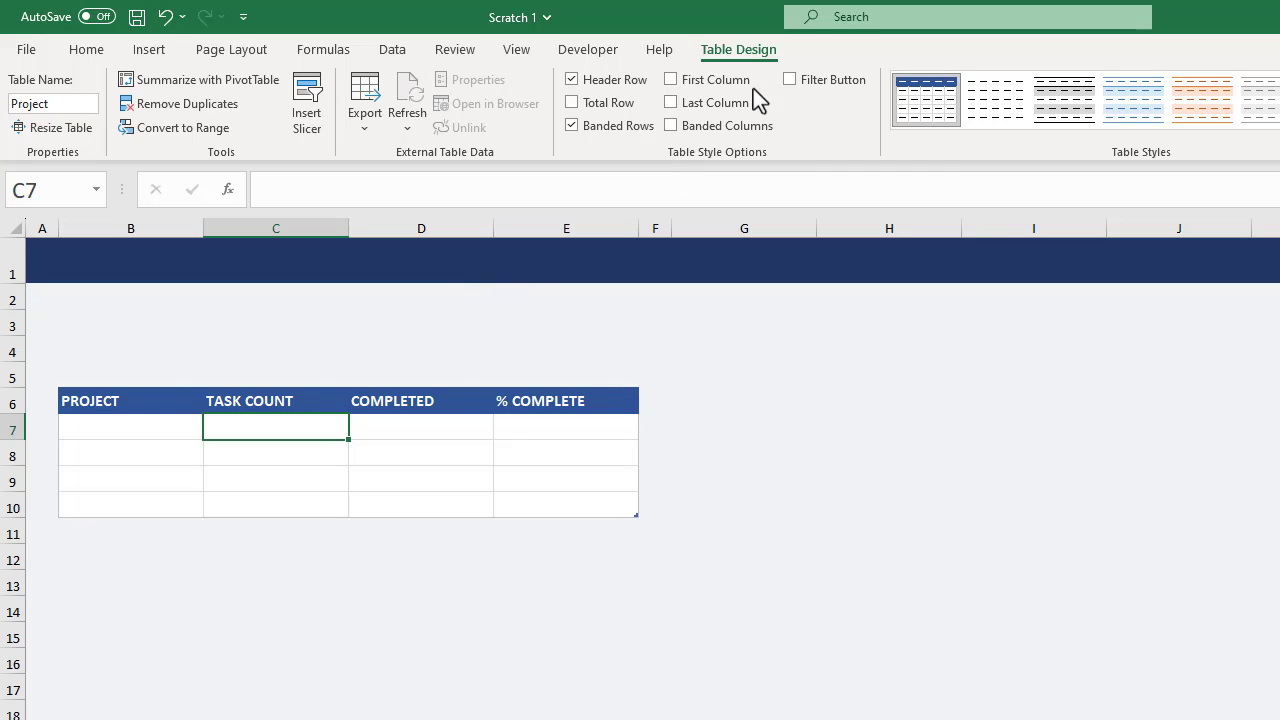
click(168, 424)
text(Projec)
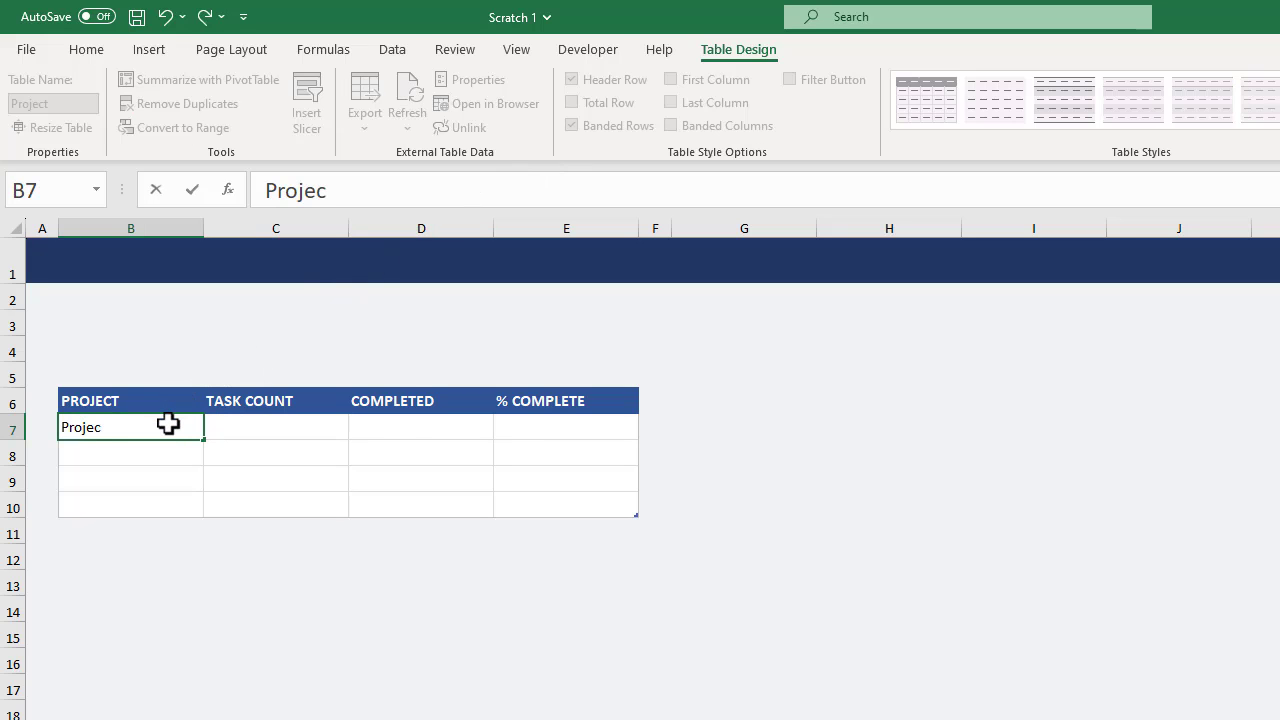
text(t 1)
key(Return)
click(191, 429)
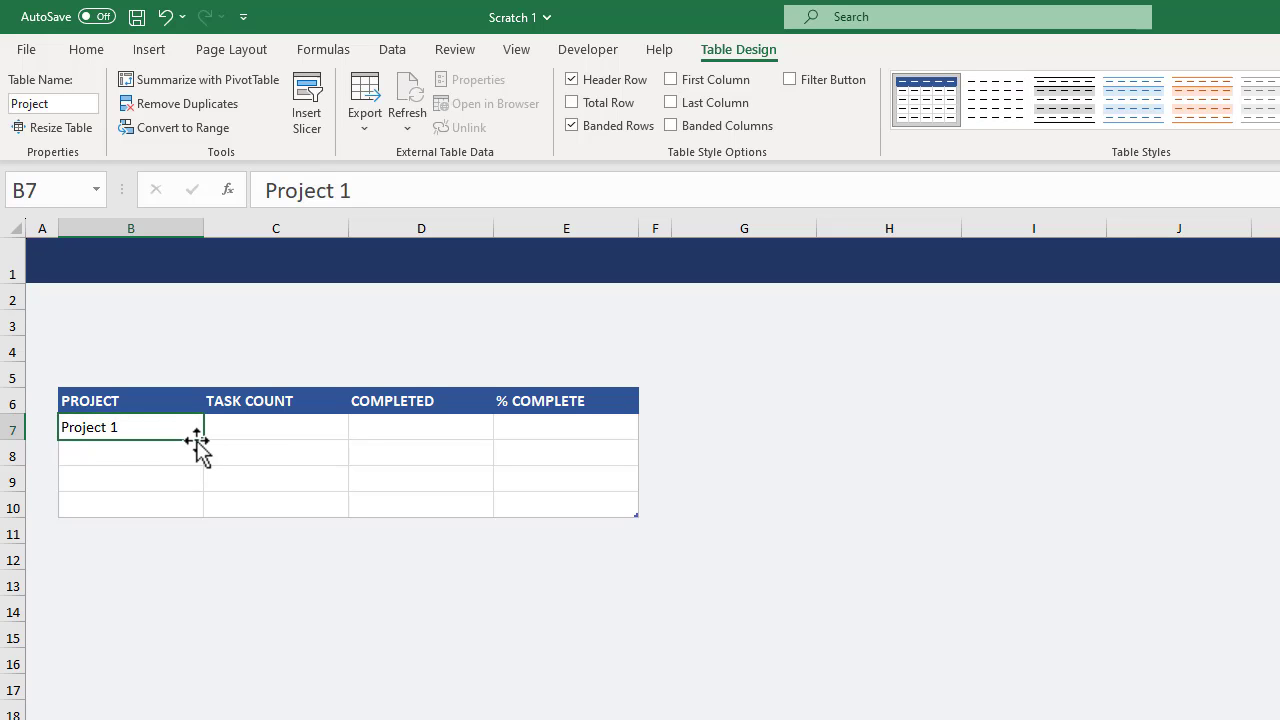
drag(204, 441, 200, 518)
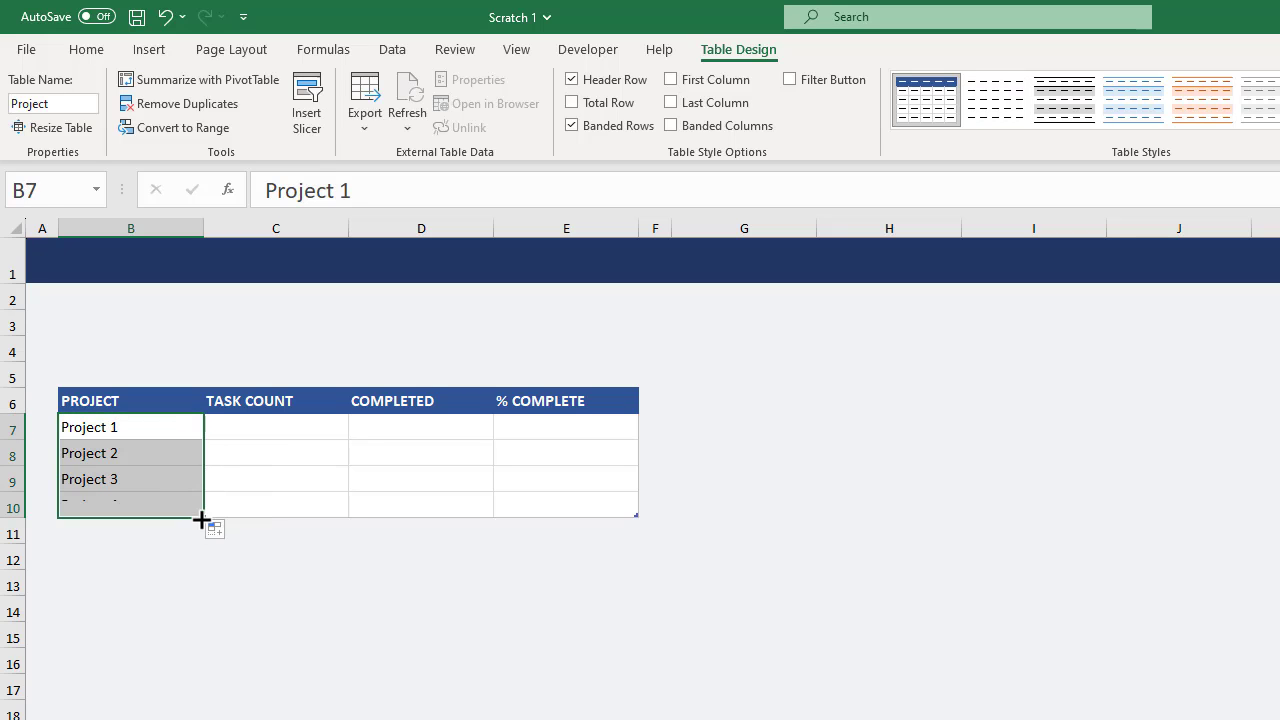
click(233, 428)
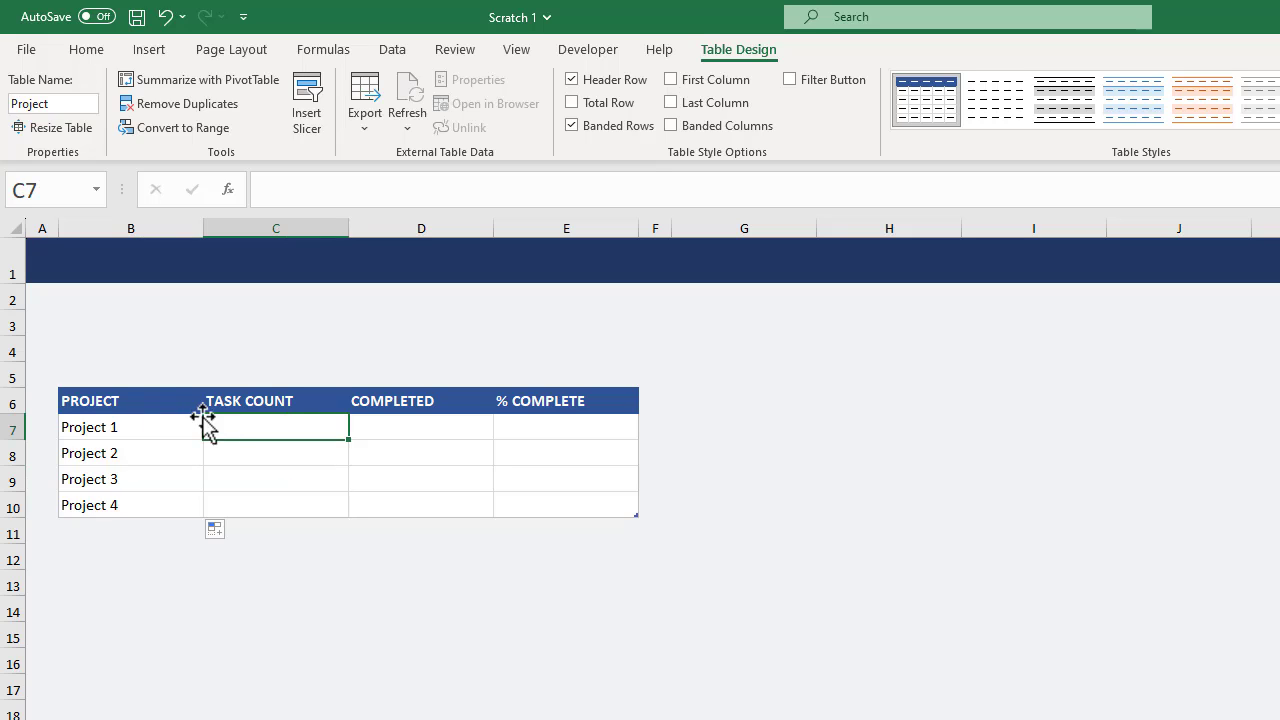
Define the named range projectList for the Project table's PROJECT column data, B7:B10.
click(156, 384)
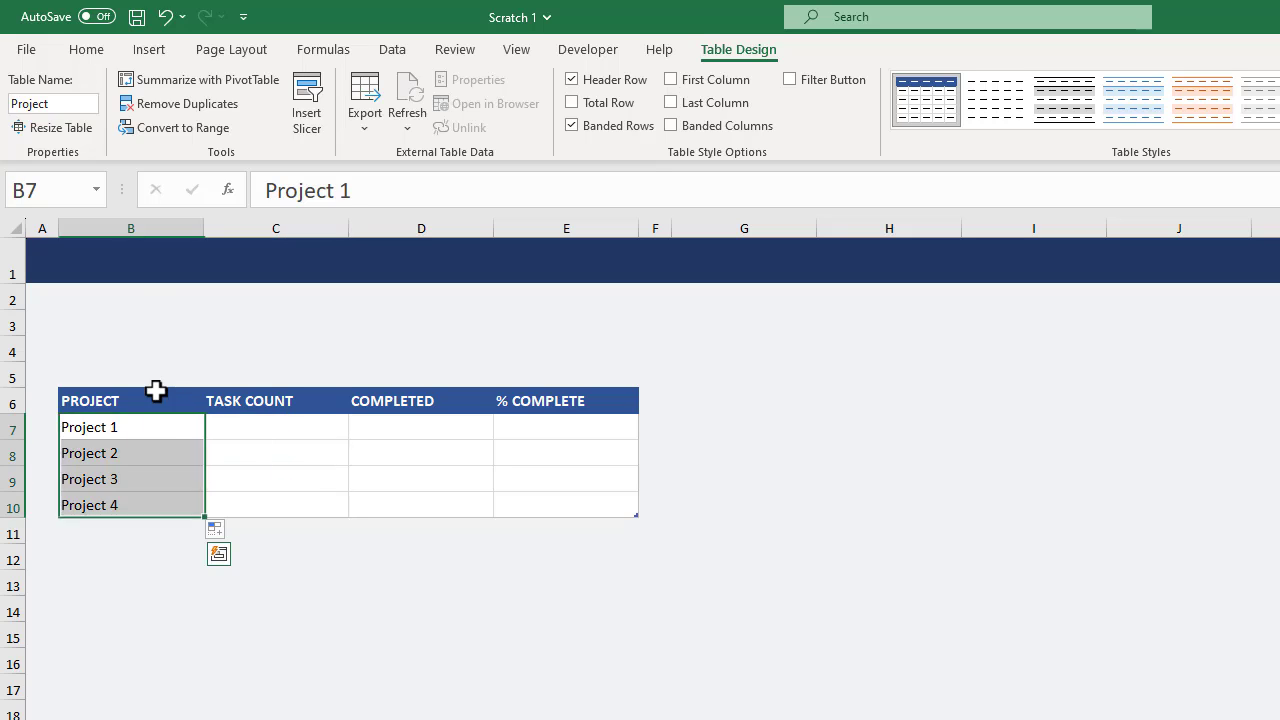
drag(119, 191, 231, 190)
click(122, 191)
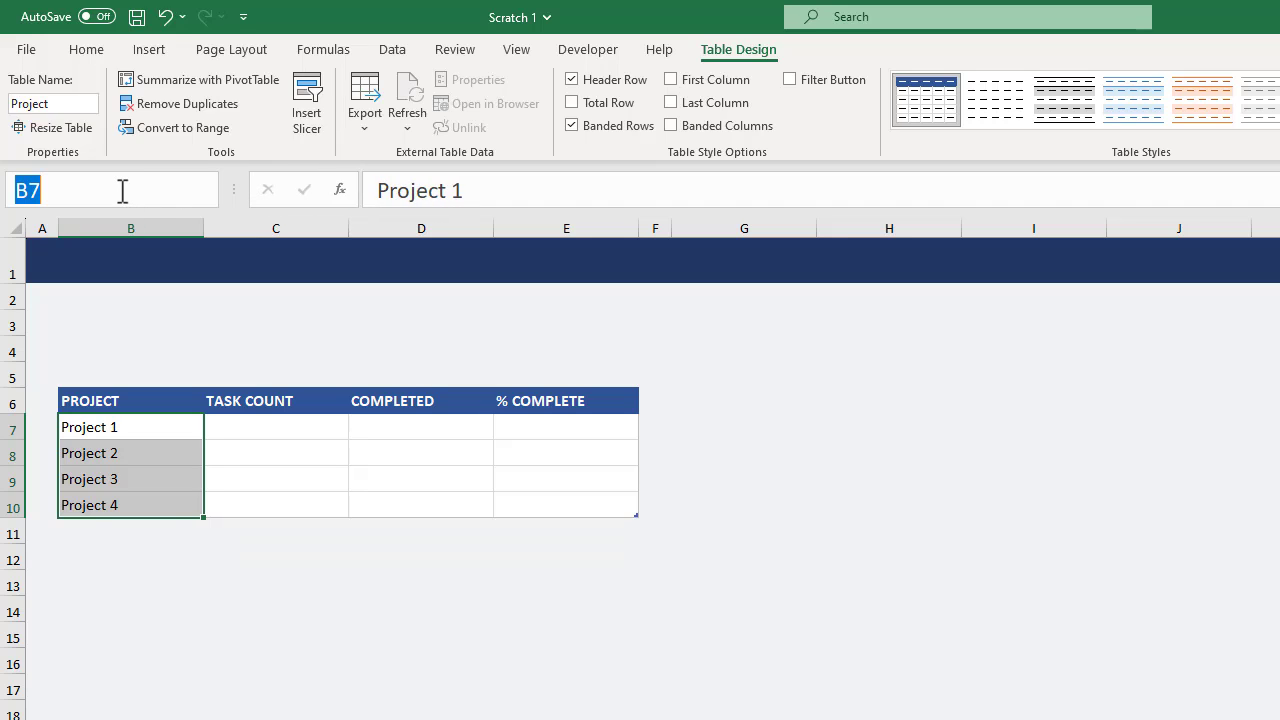
text(proje)
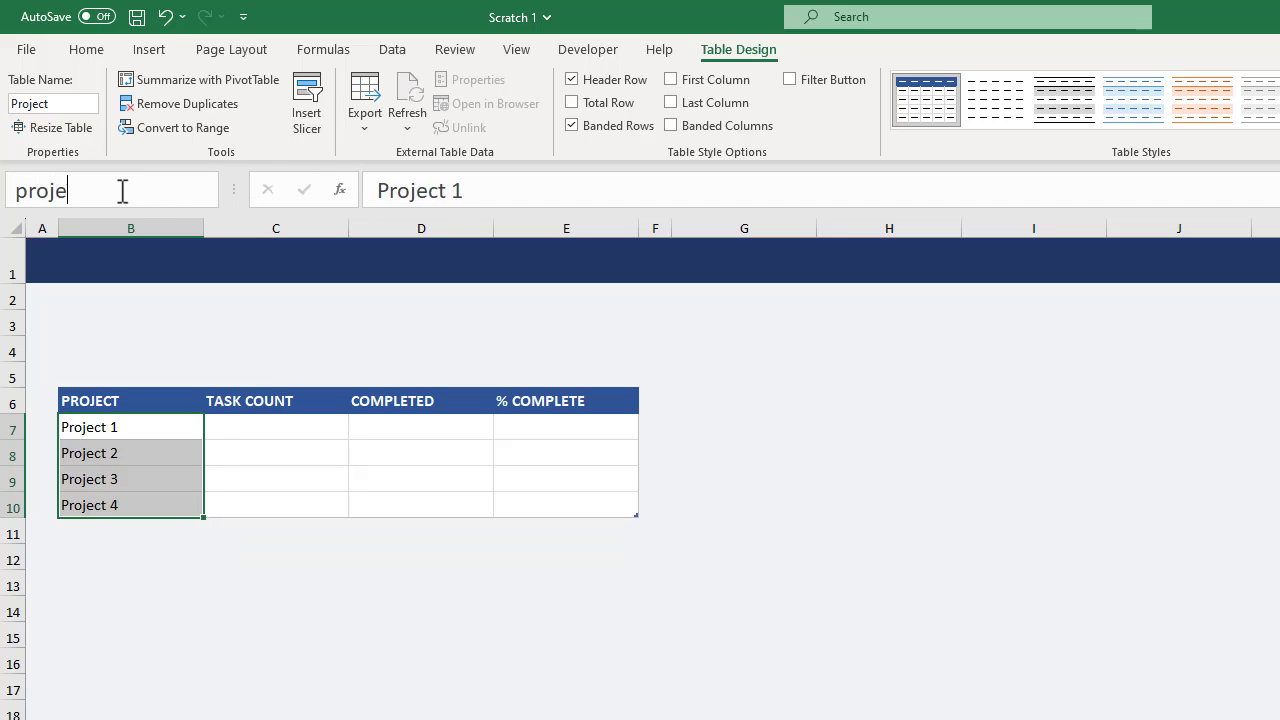
text(ctList)
key(Return)
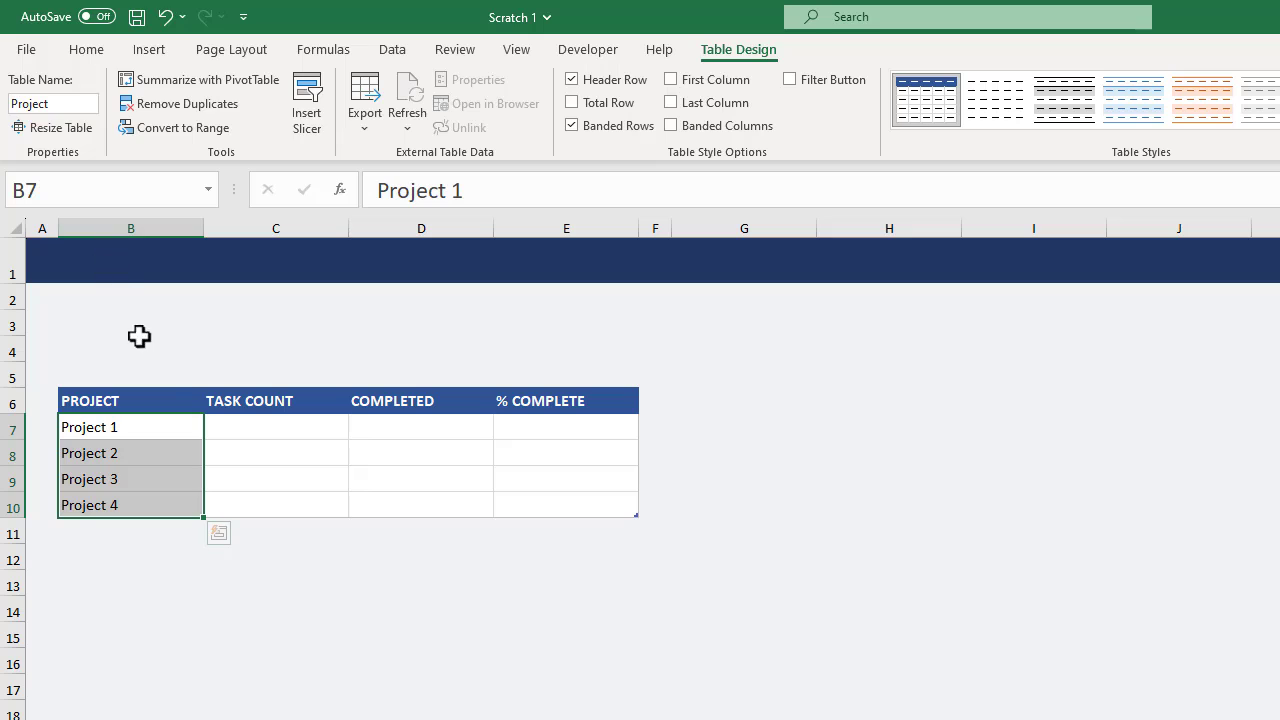
click(250, 426)
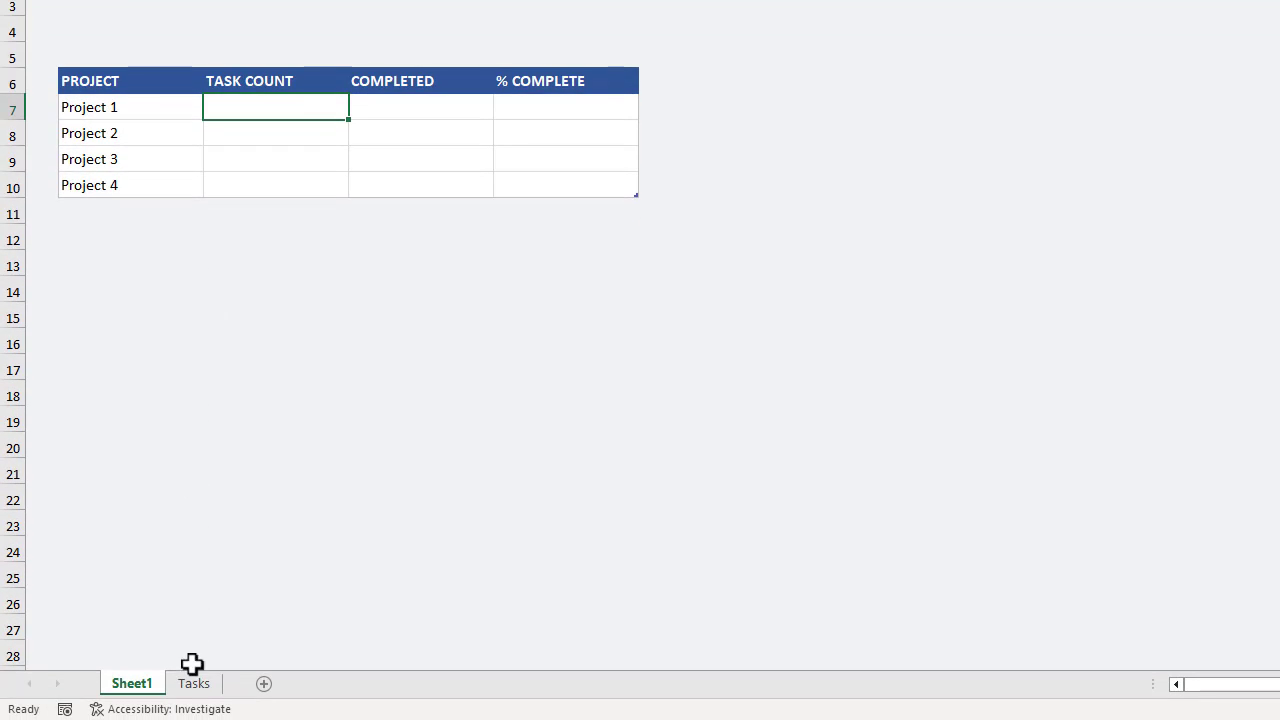
On the Tasks sheet, restrict the Task table's PROJECT column with list data validation using the source =projectList.
click(197, 688)
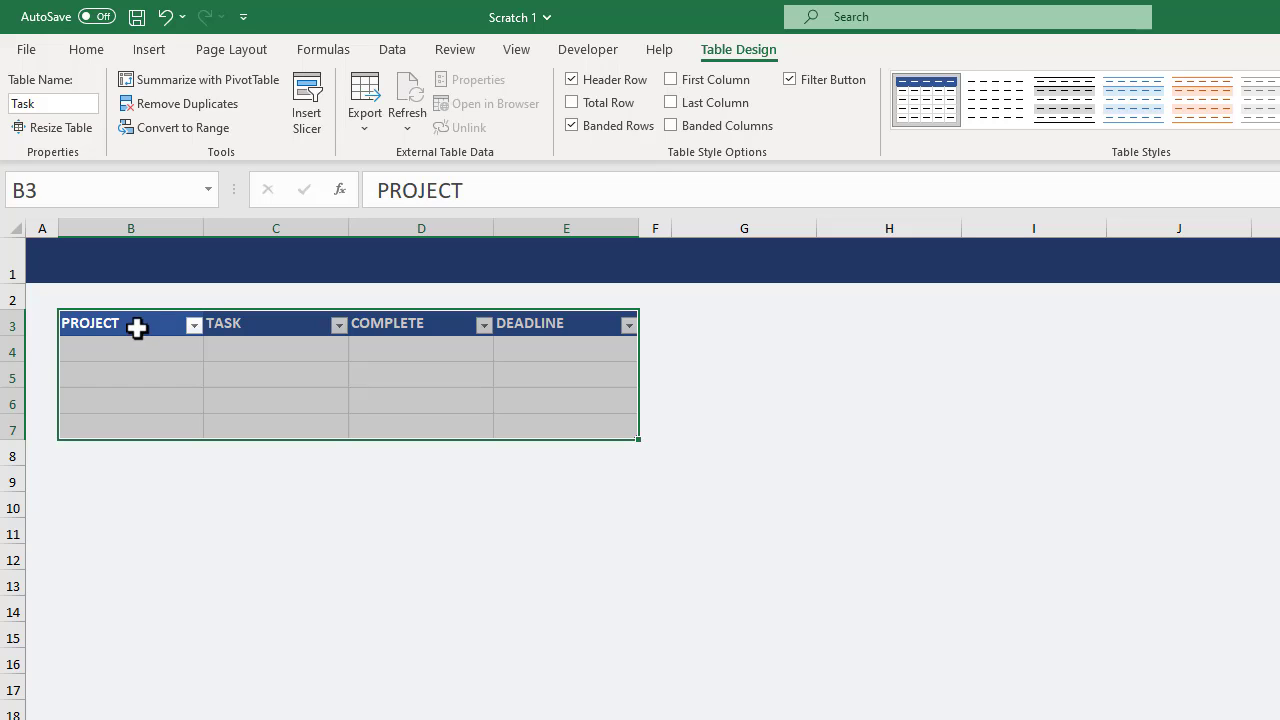
click(140, 309)
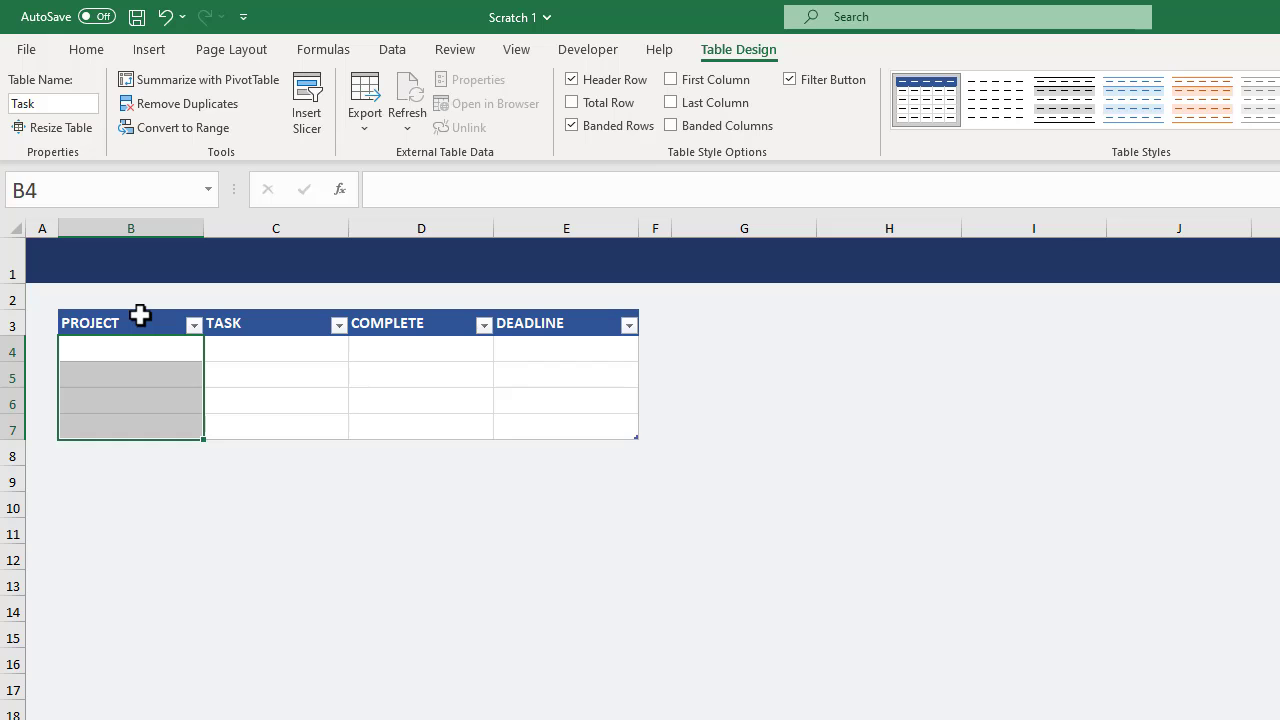
click(393, 50)
click(1192, 126)
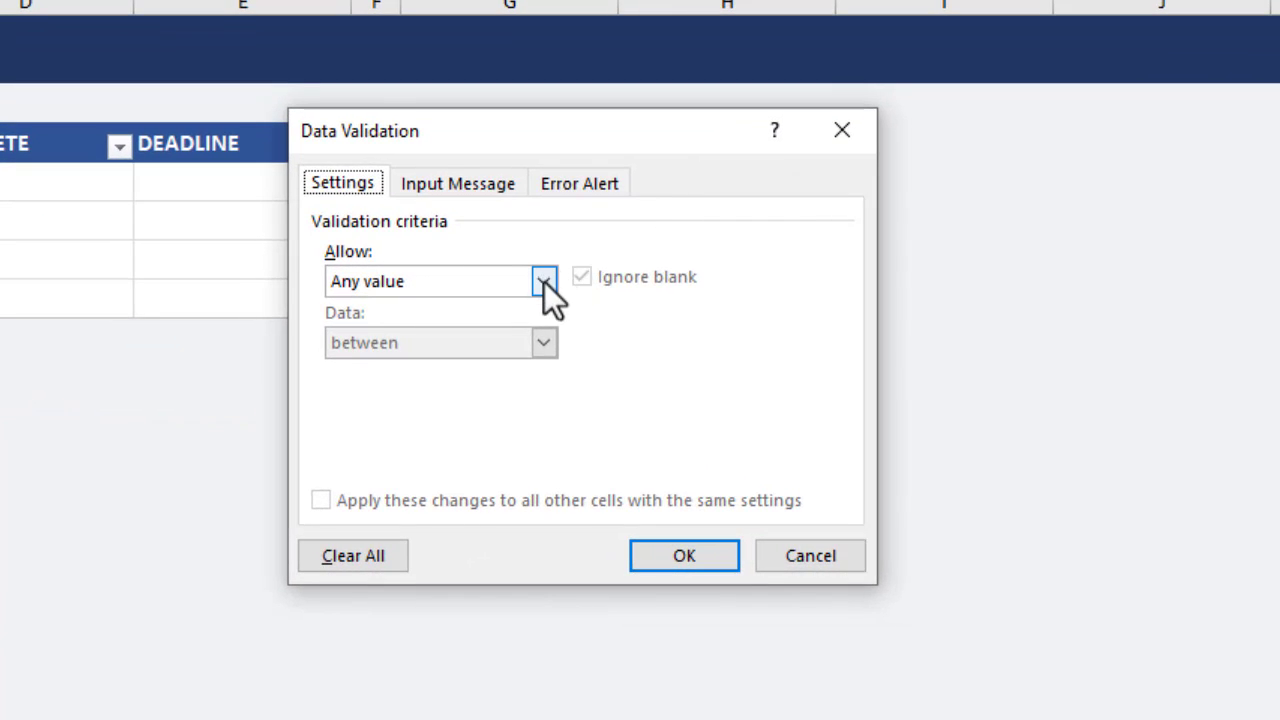
click(544, 282)
click(458, 368)
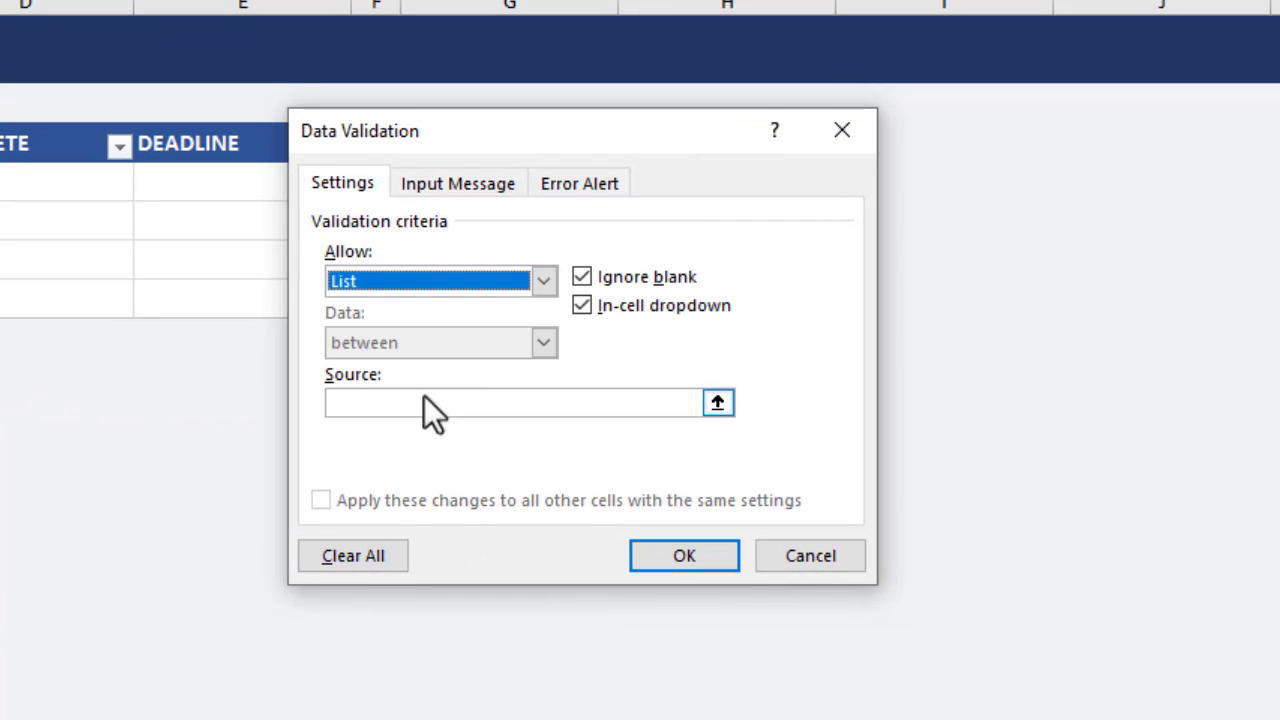
click(424, 404)
text(=projectList)
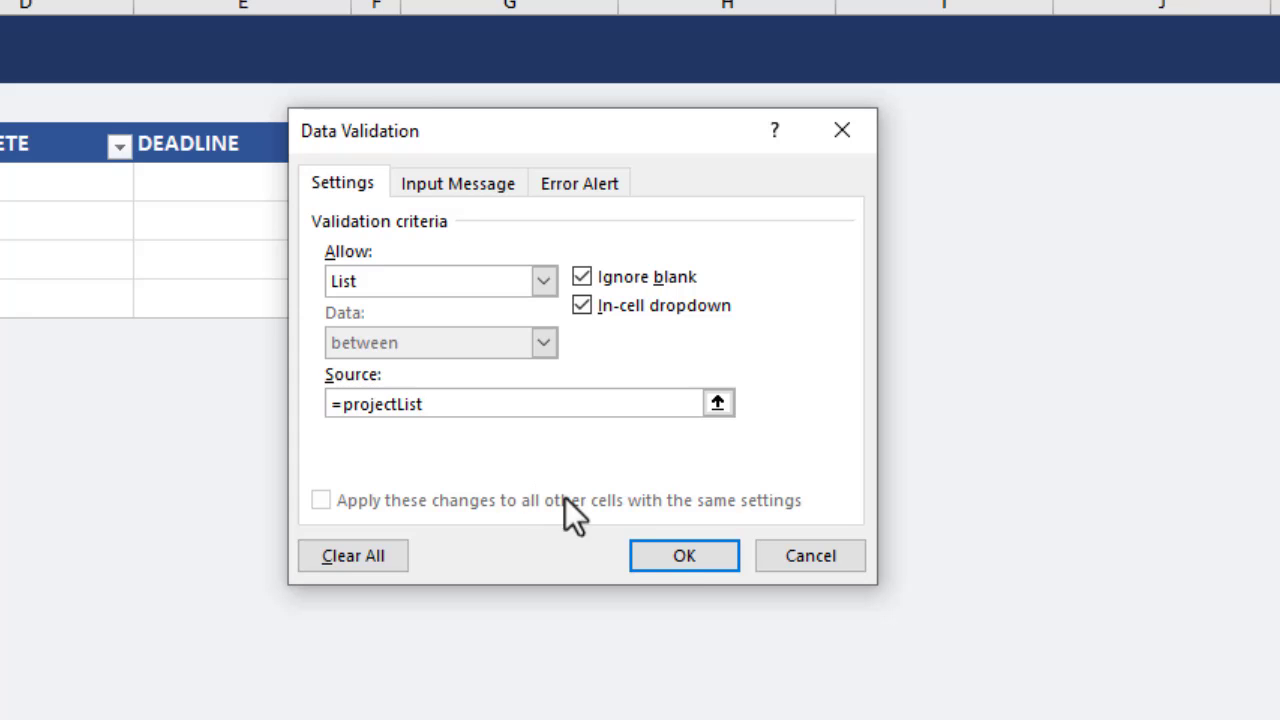
click(655, 552)
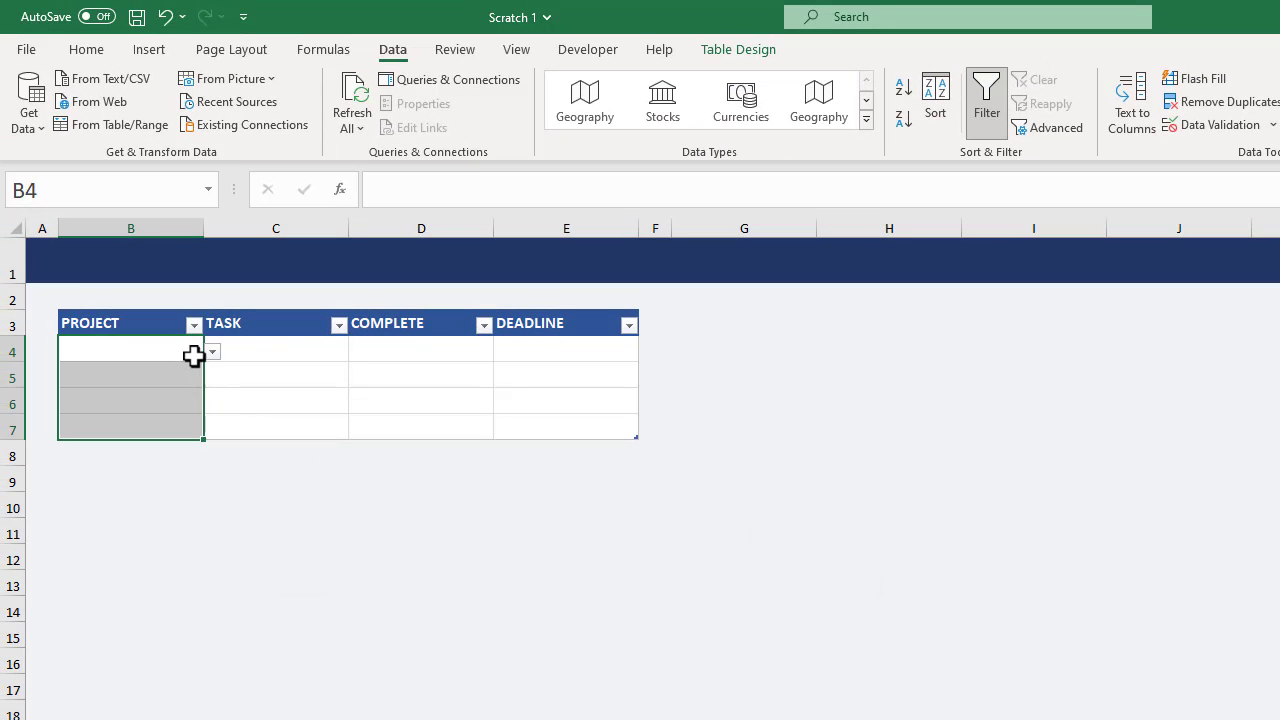
Check the project dropdown lists in cells B4 and B6 of the Task table.
click(194, 356)
click(211, 352)
click(211, 352)
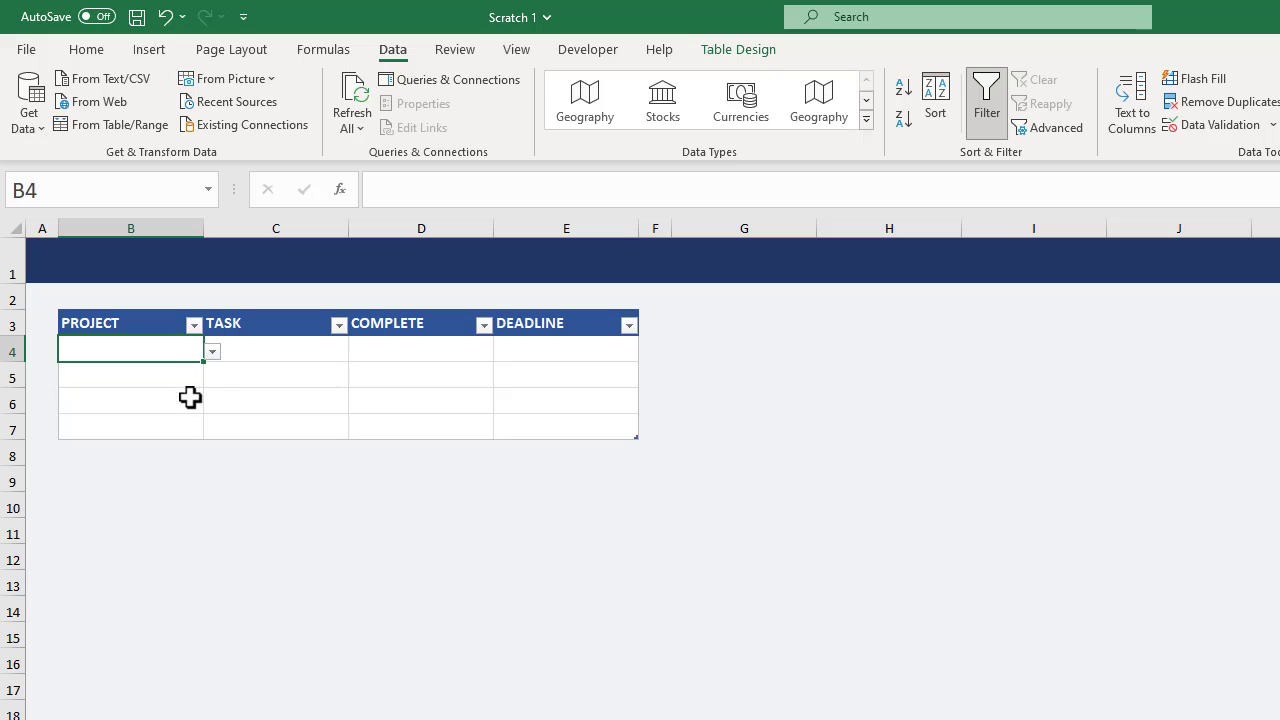
click(190, 397)
click(212, 404)
click(212, 404)
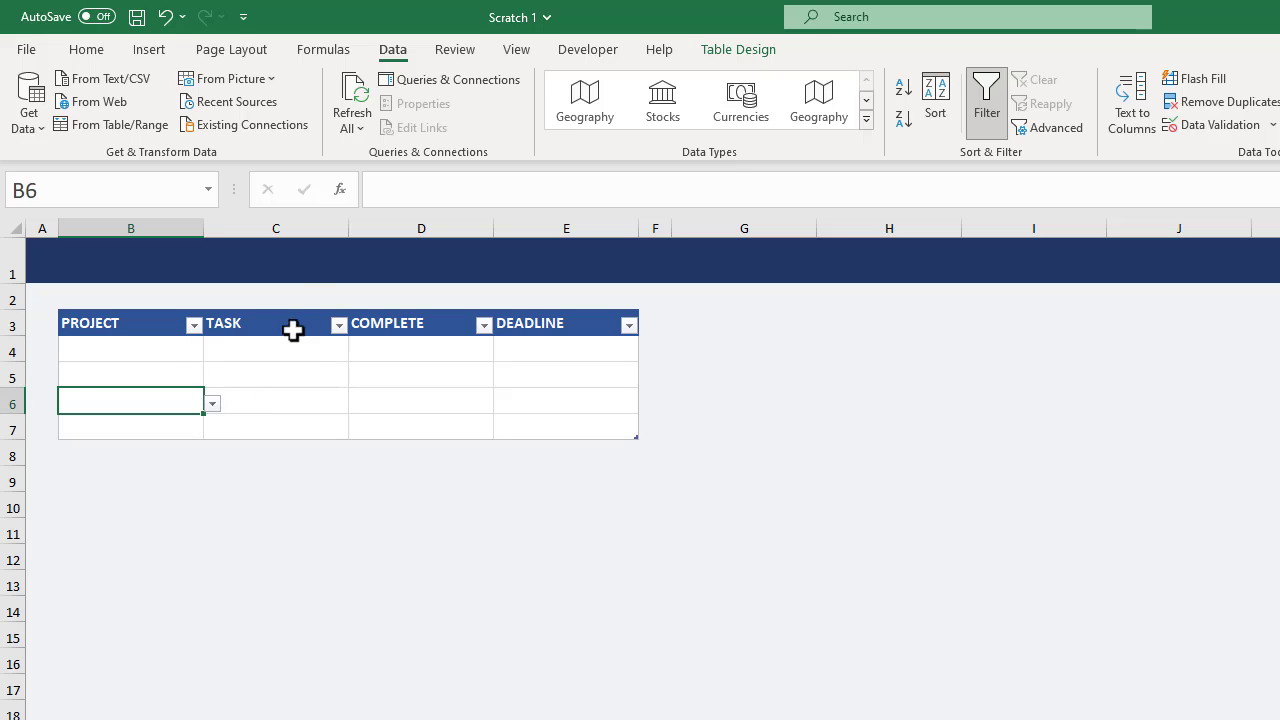
Set the width of column C, which holds the TASK entries, to 50.
right_click(298, 228)
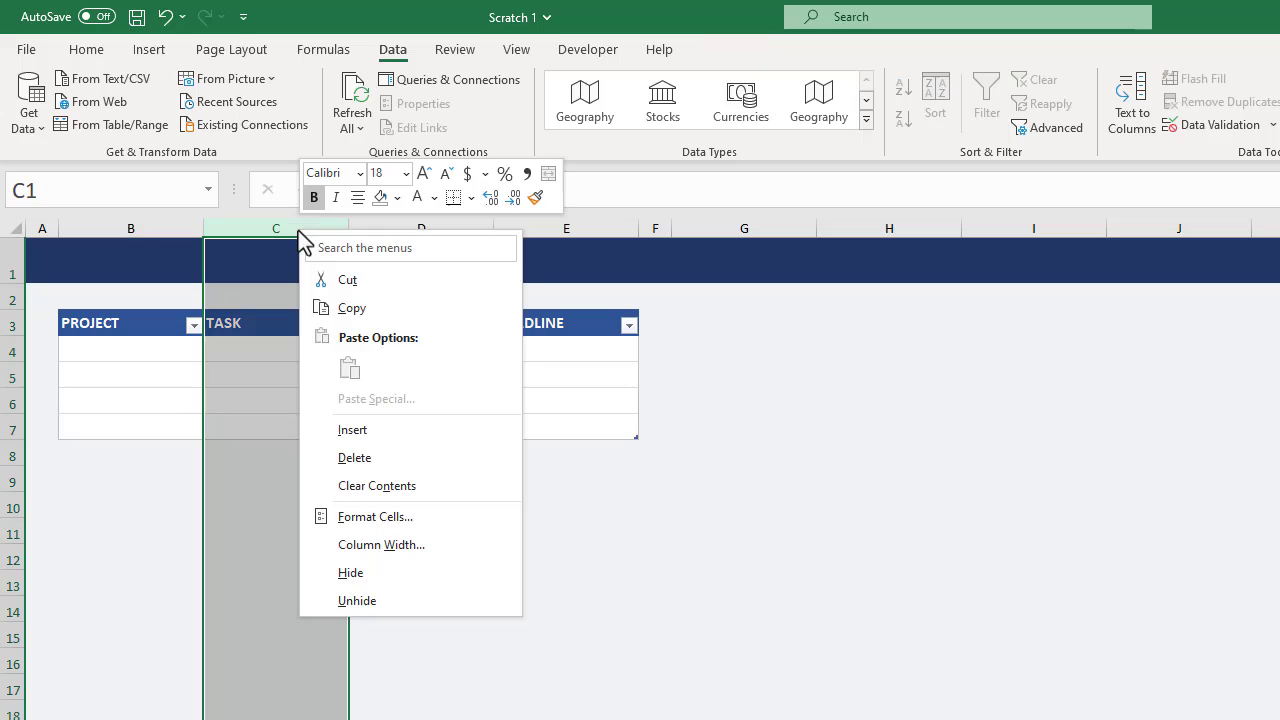
click(400, 545)
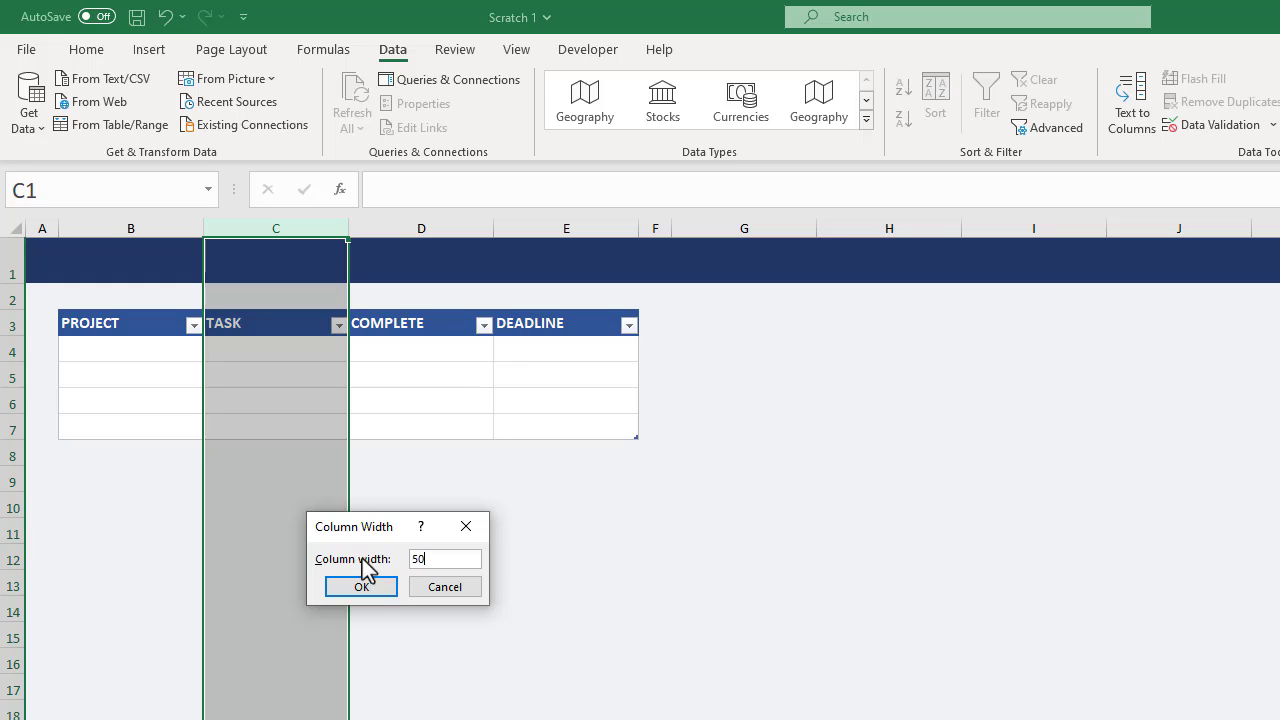
click(366, 588)
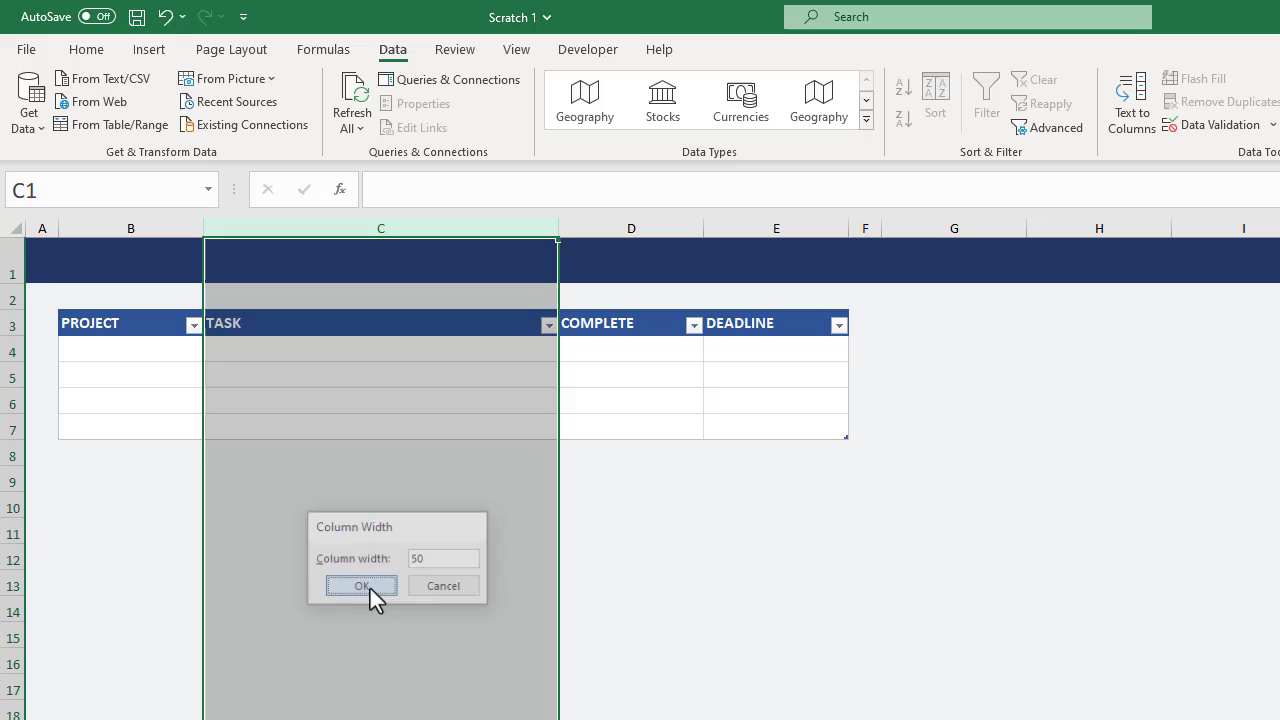
click(467, 370)
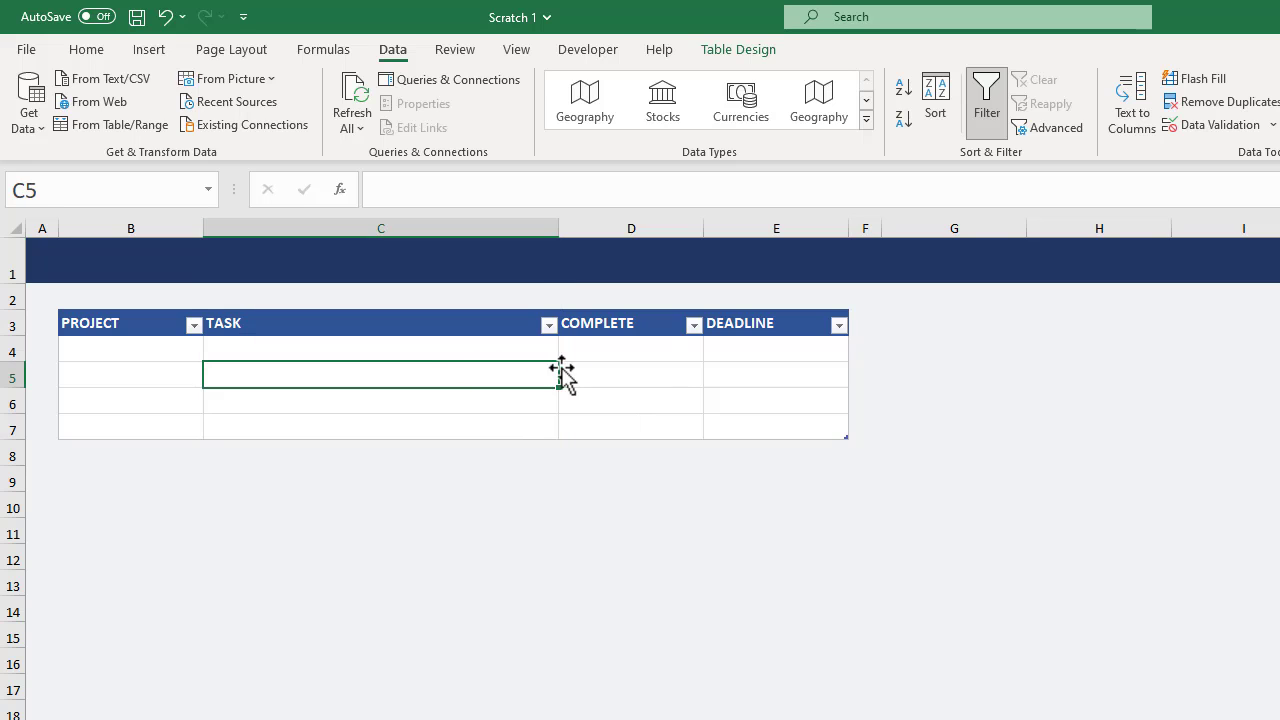
Center the contents of columns D and E horizontally, covering COMPLETE and DEADLINE.
drag(649, 226, 740, 223)
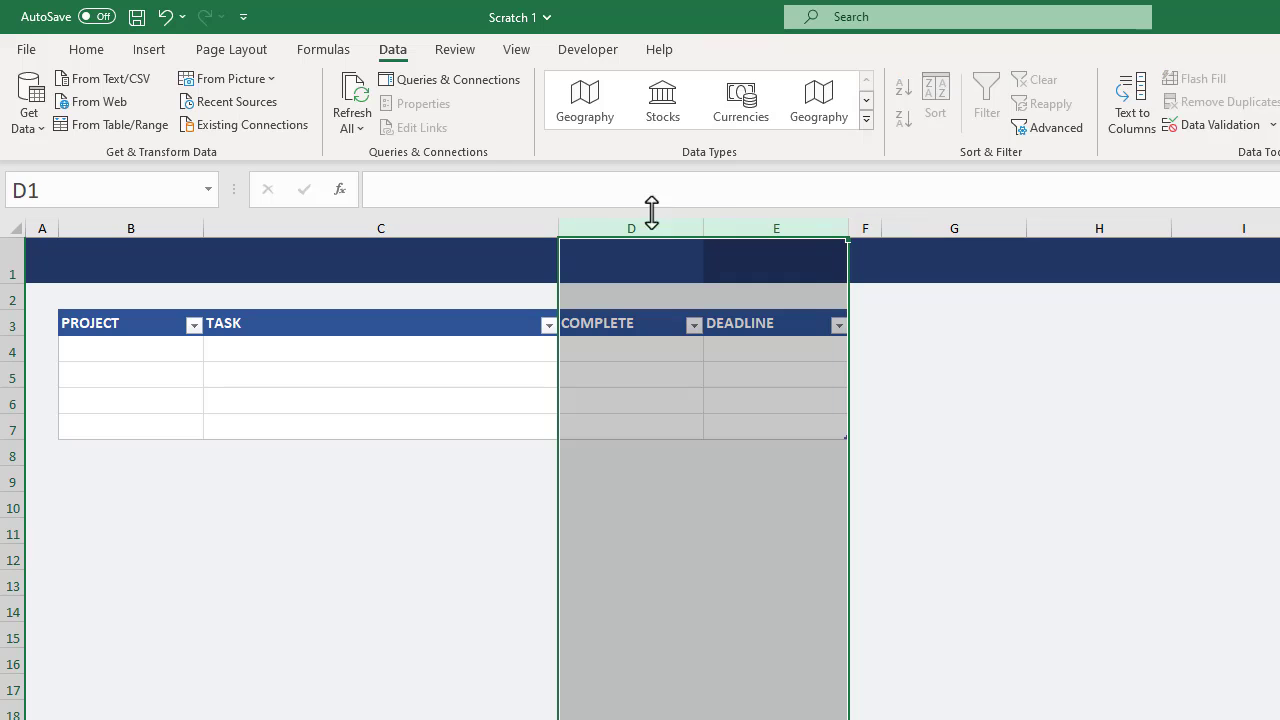
click(87, 49)
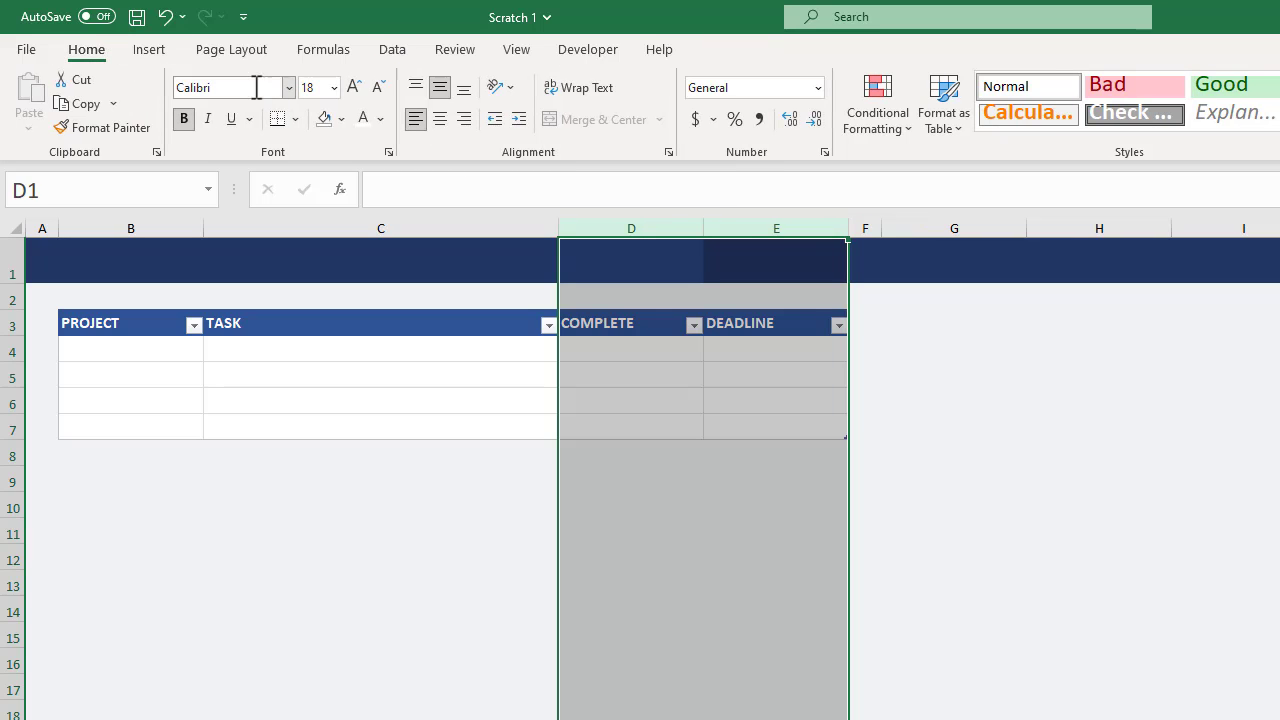
click(440, 120)
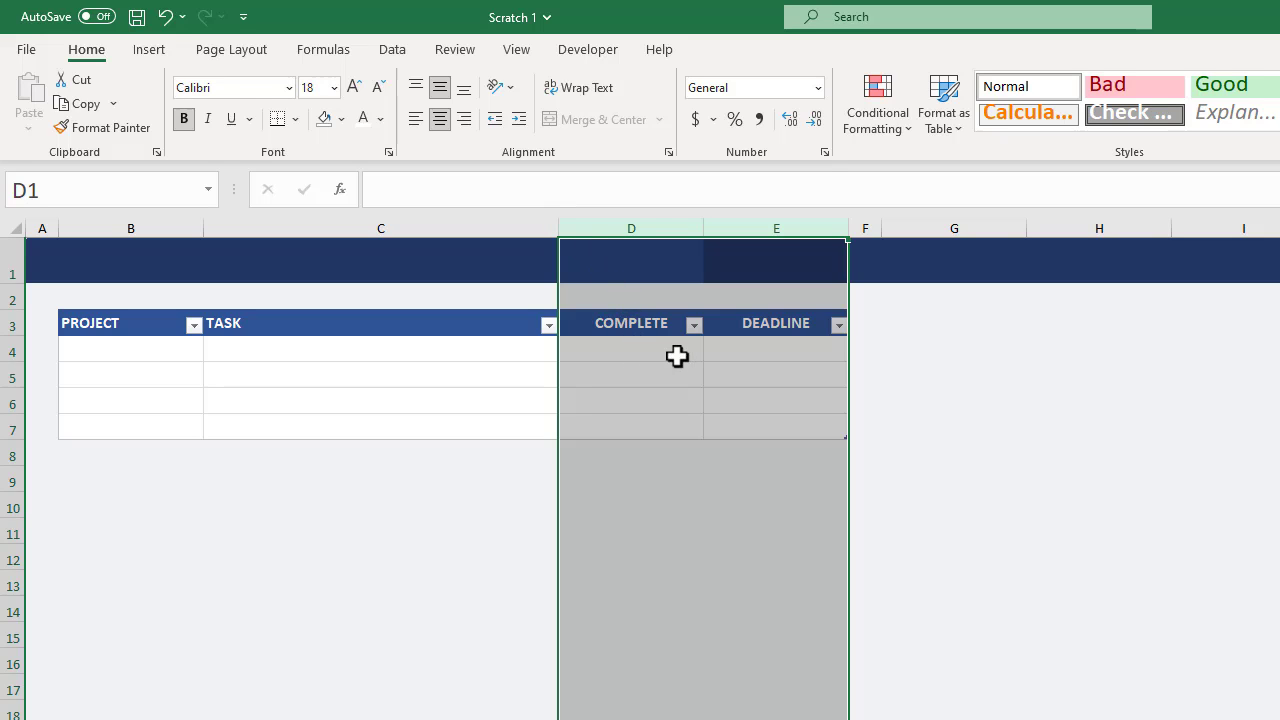
Enter the sample dates 8-Apr in E4 and 2-Jul in E5 of the DEADLINE column.
click(782, 347)
text(8-4)
key(Return)
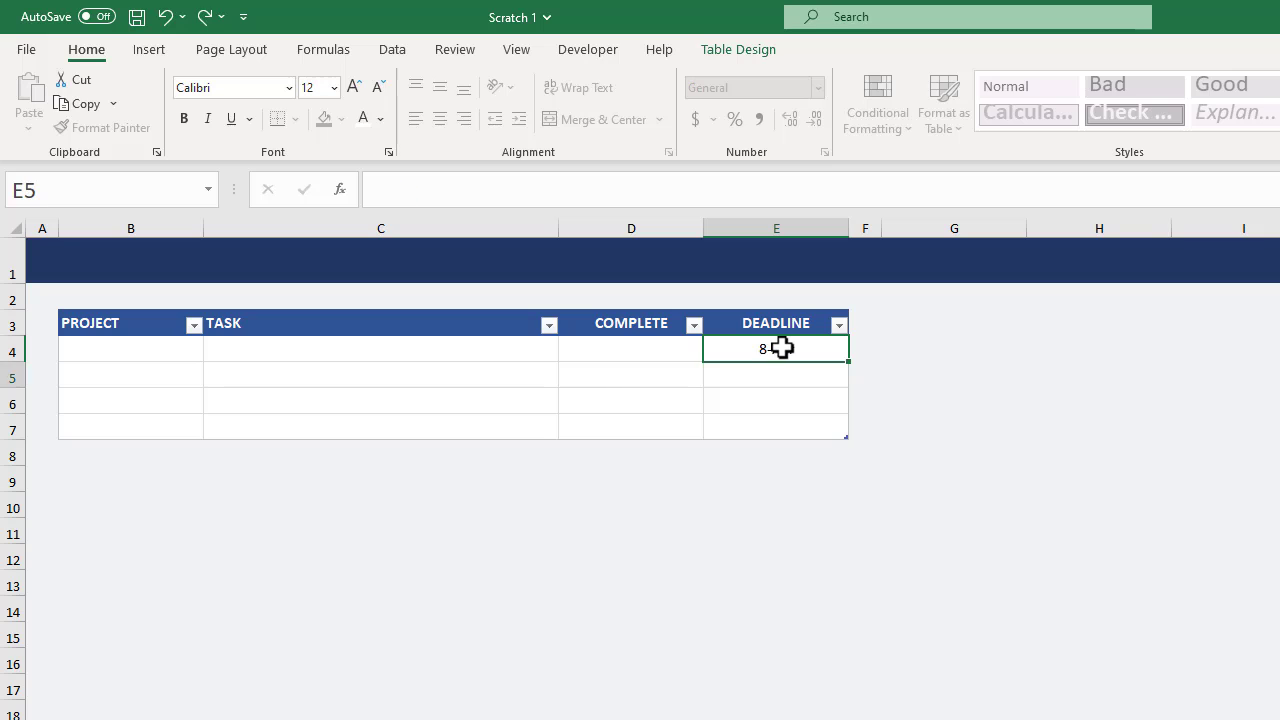
text(7/2)
key(Return)
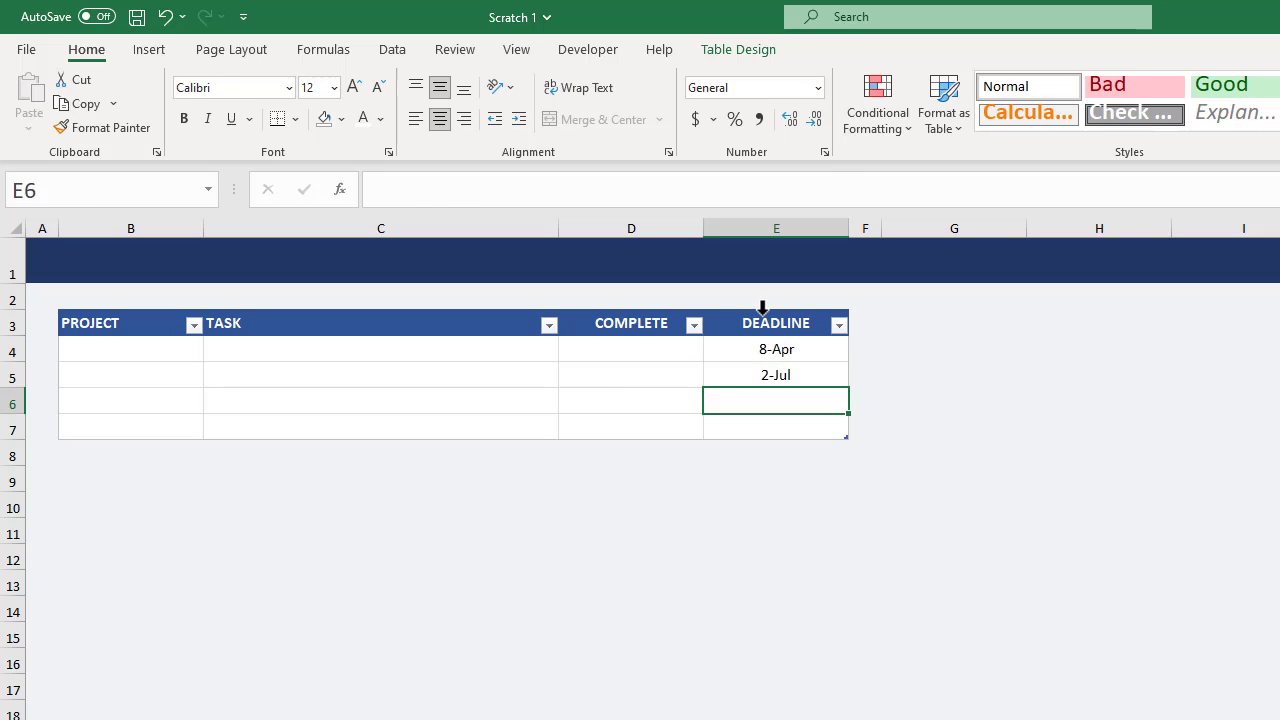
Format the DEADLINE column's data cells as dates, using the second 14-Mar-12 type with a two-digit day.
click(762, 308)
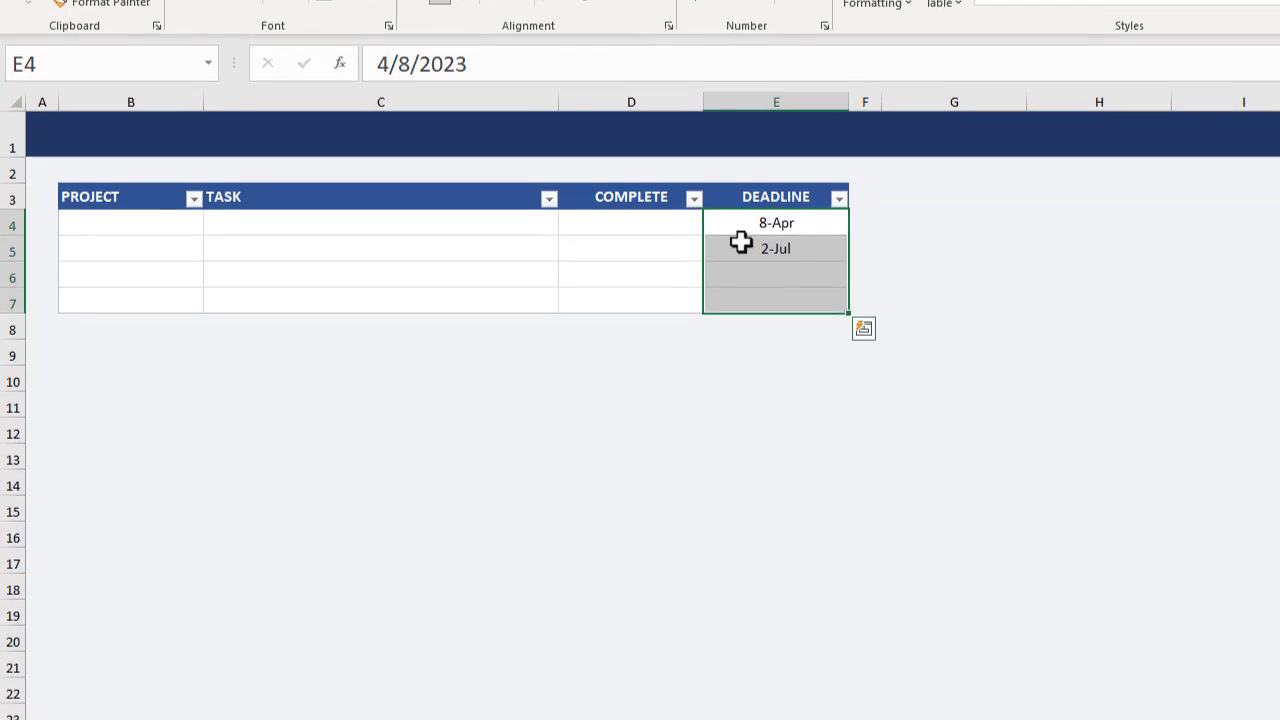
right_click(742, 372)
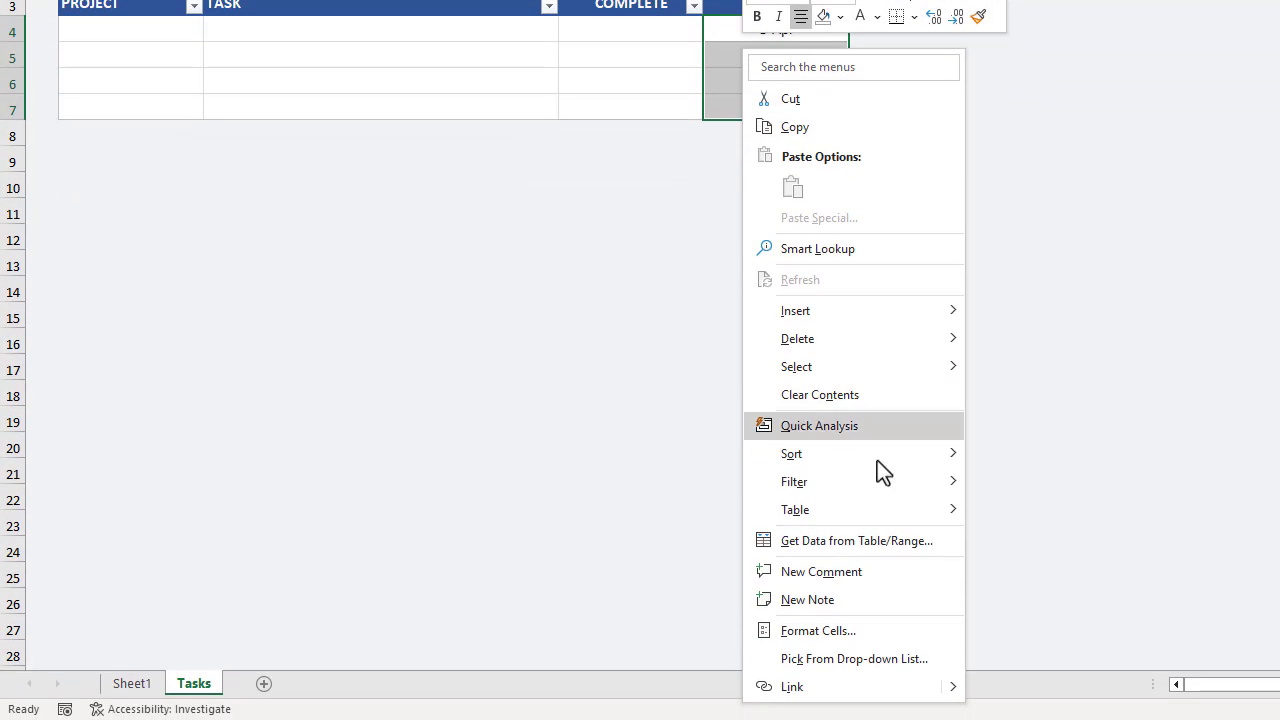
click(874, 660)
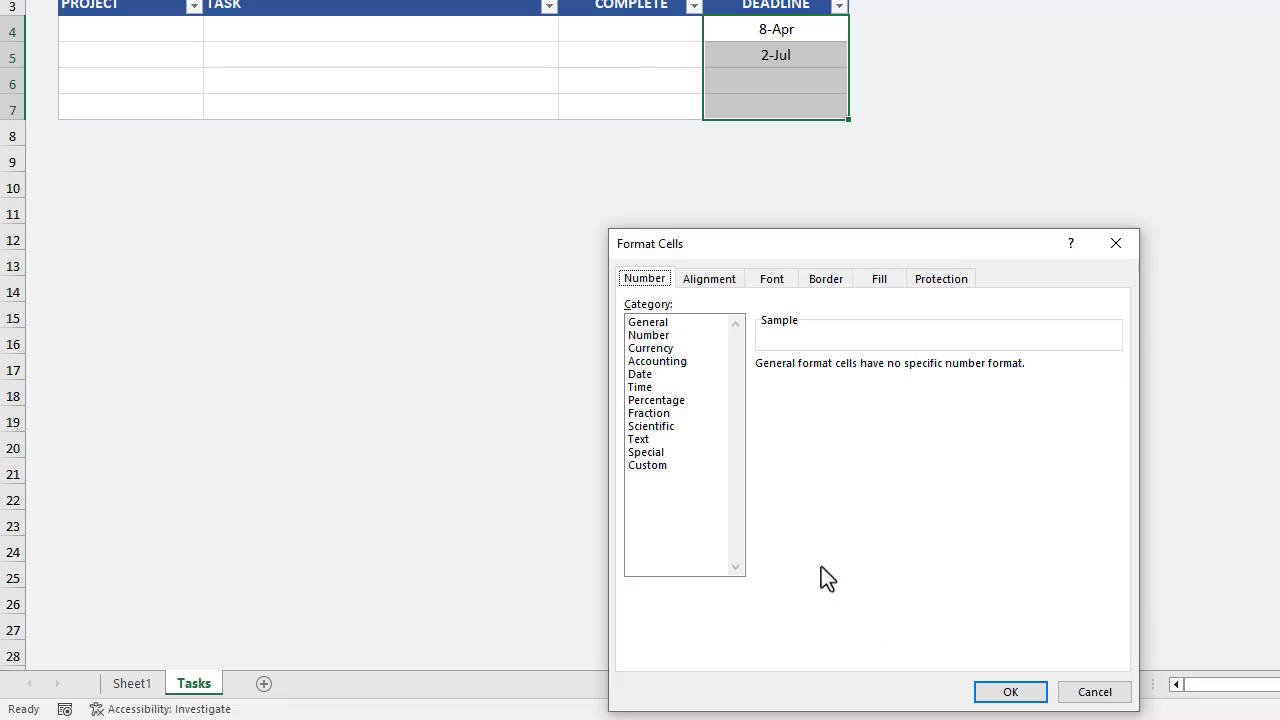
click(645, 375)
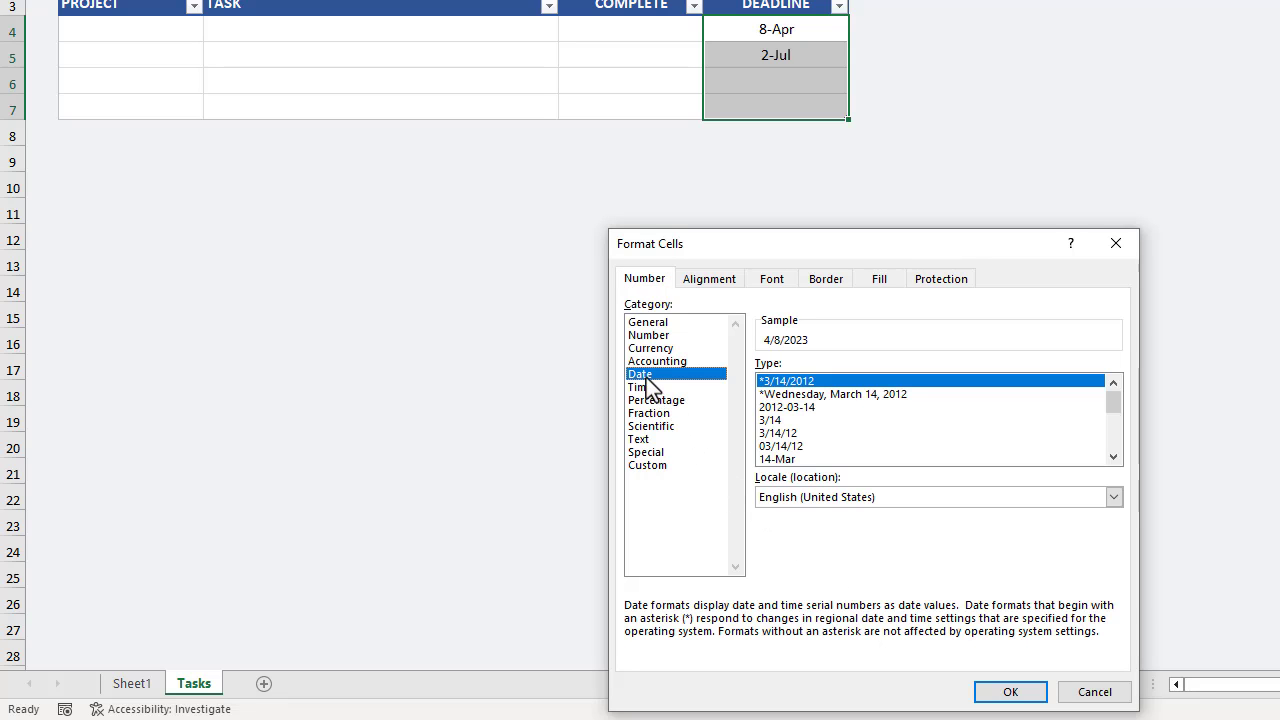
click(1113, 456)
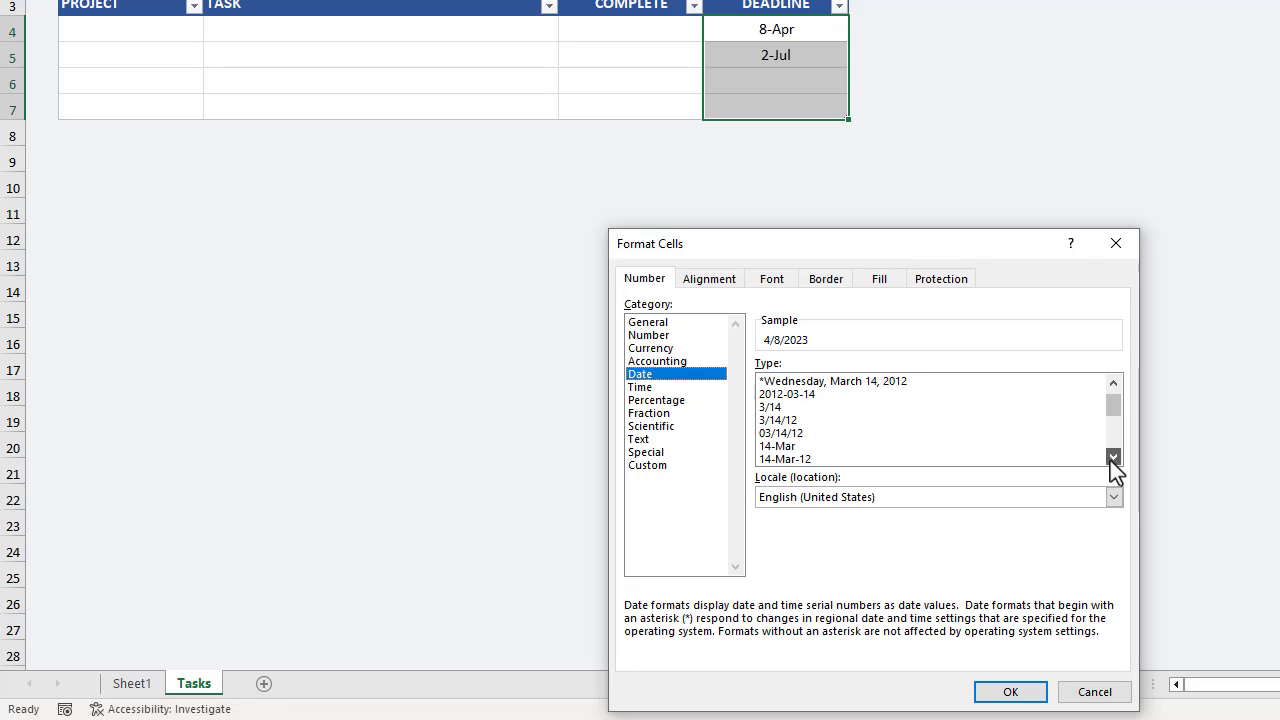
click(1113, 456)
click(797, 459)
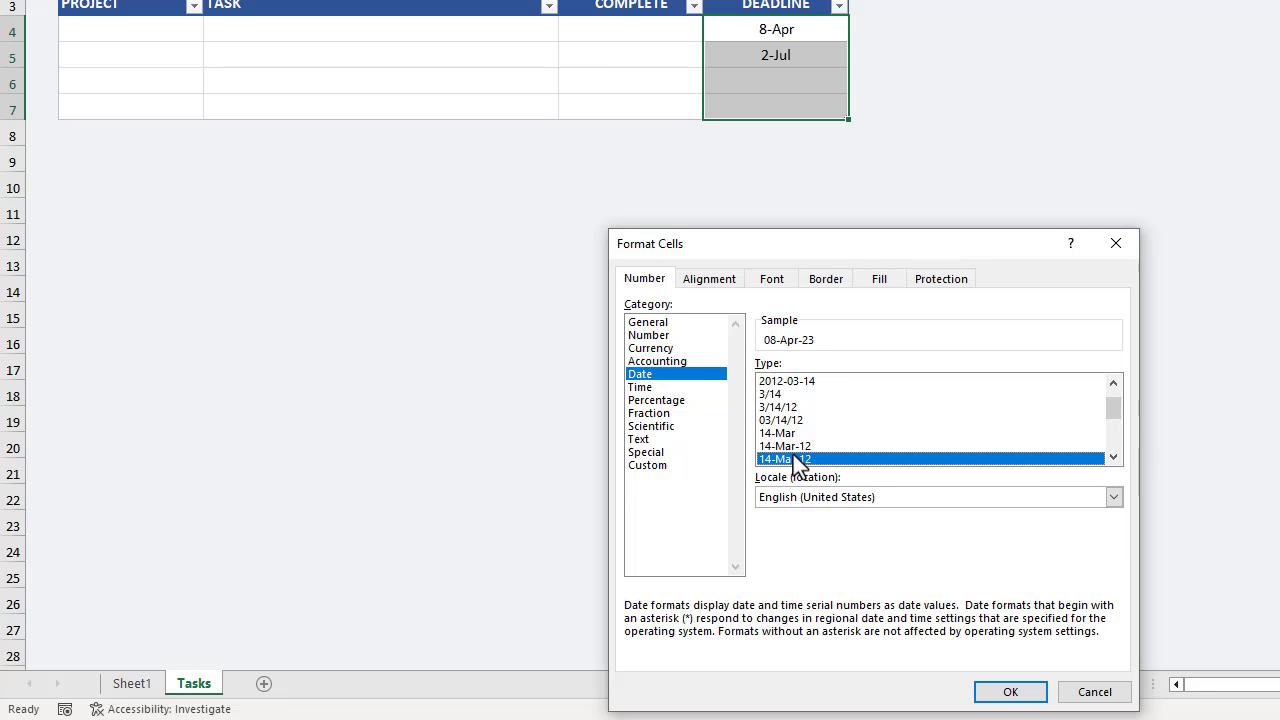
click(992, 693)
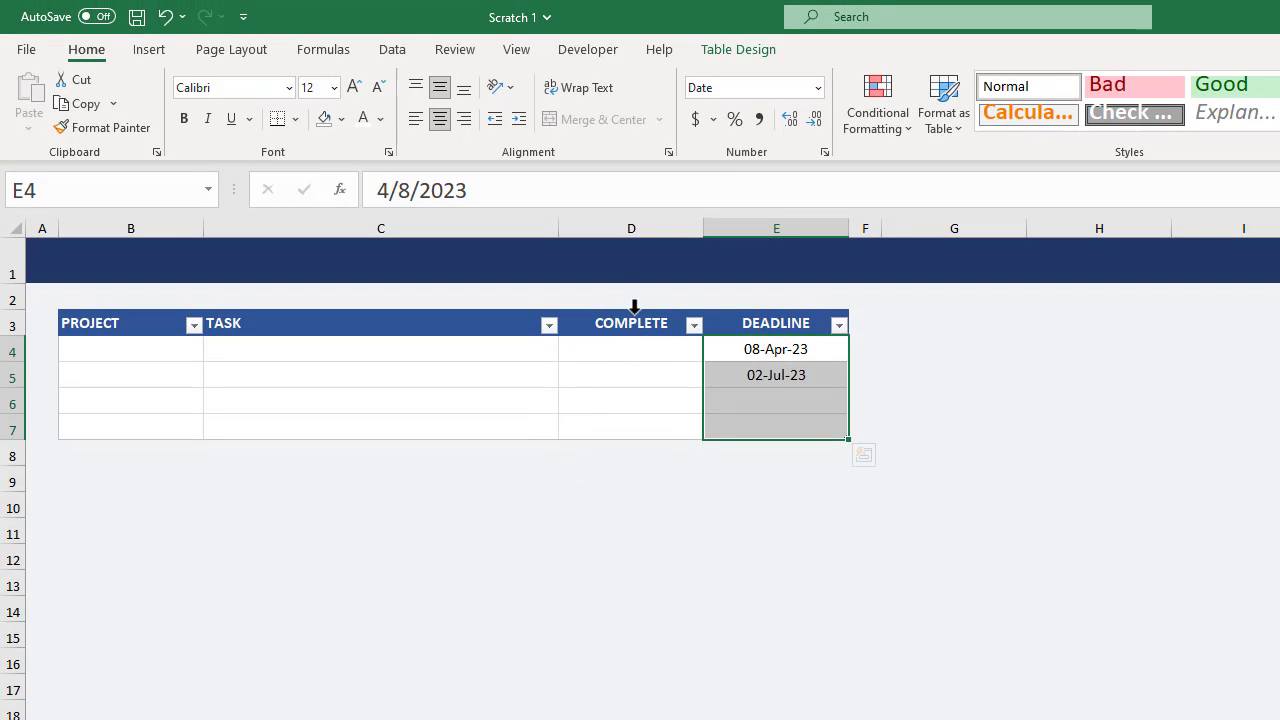
Start a new conditional formatting rule for the COMPLETE column's data cells using the 3 Symbols (Uncircled) icon set, showing the icon only.
click(634, 306)
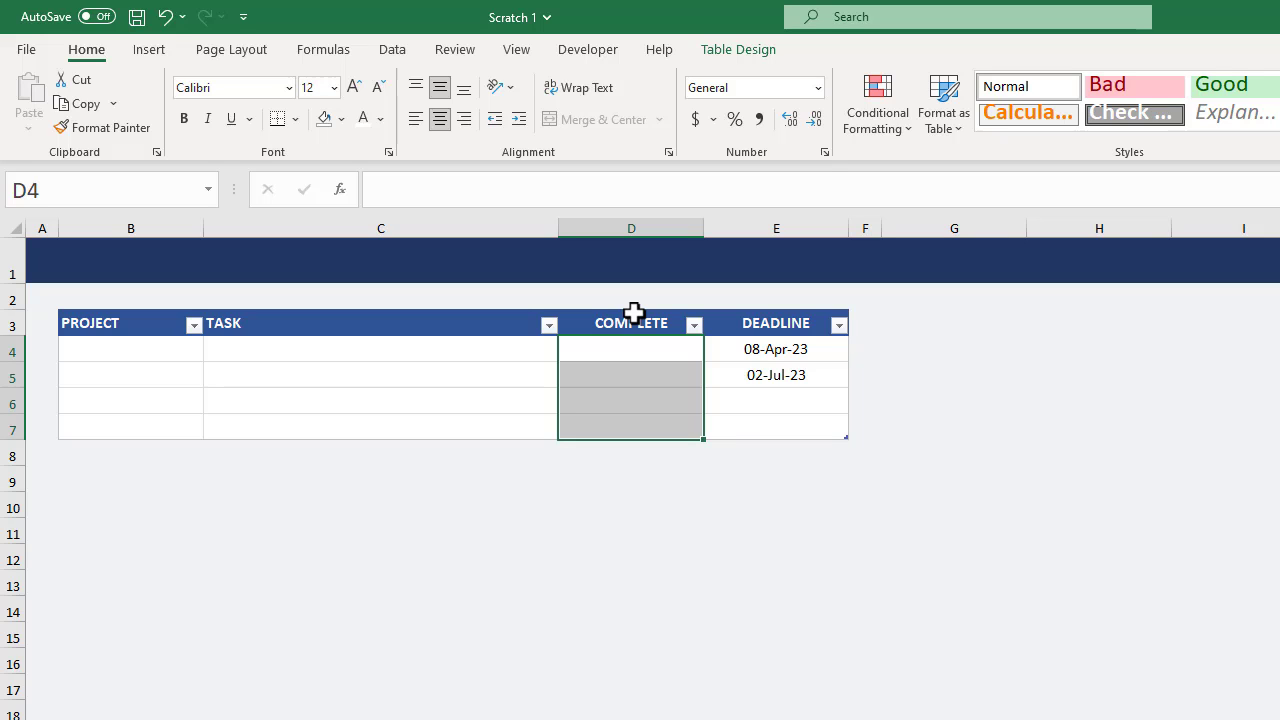
click(899, 135)
click(936, 400)
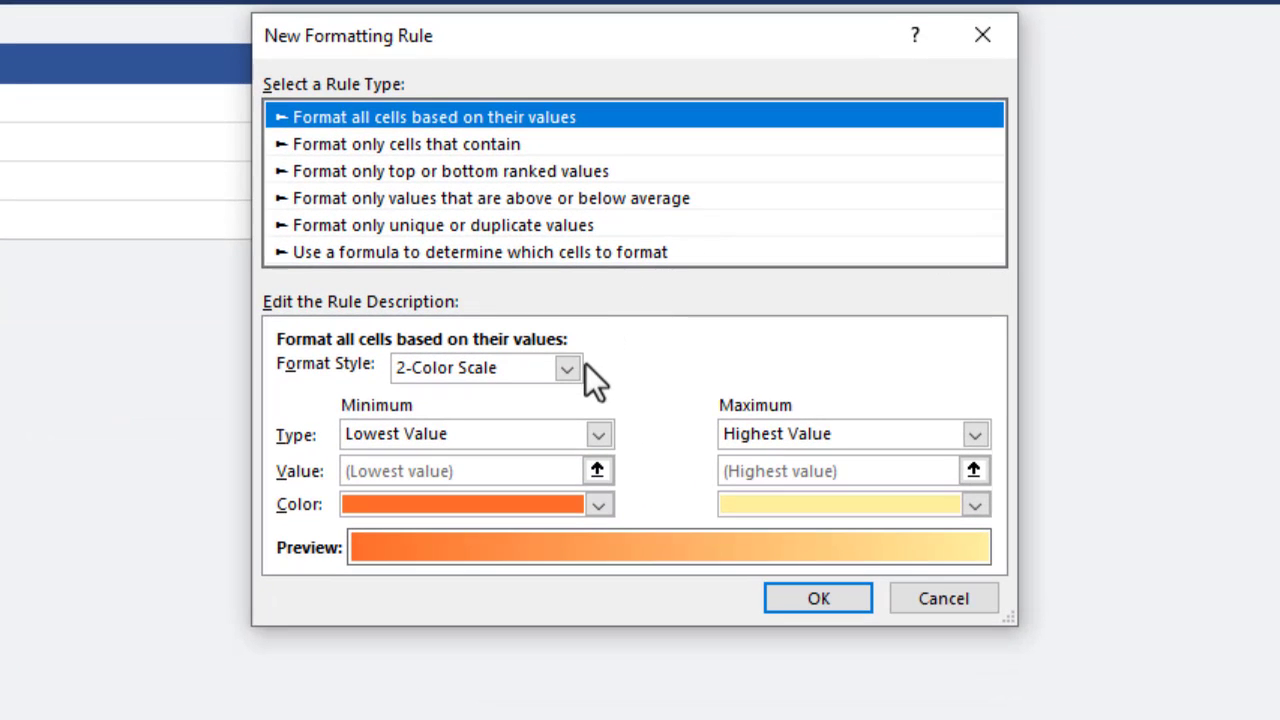
click(567, 369)
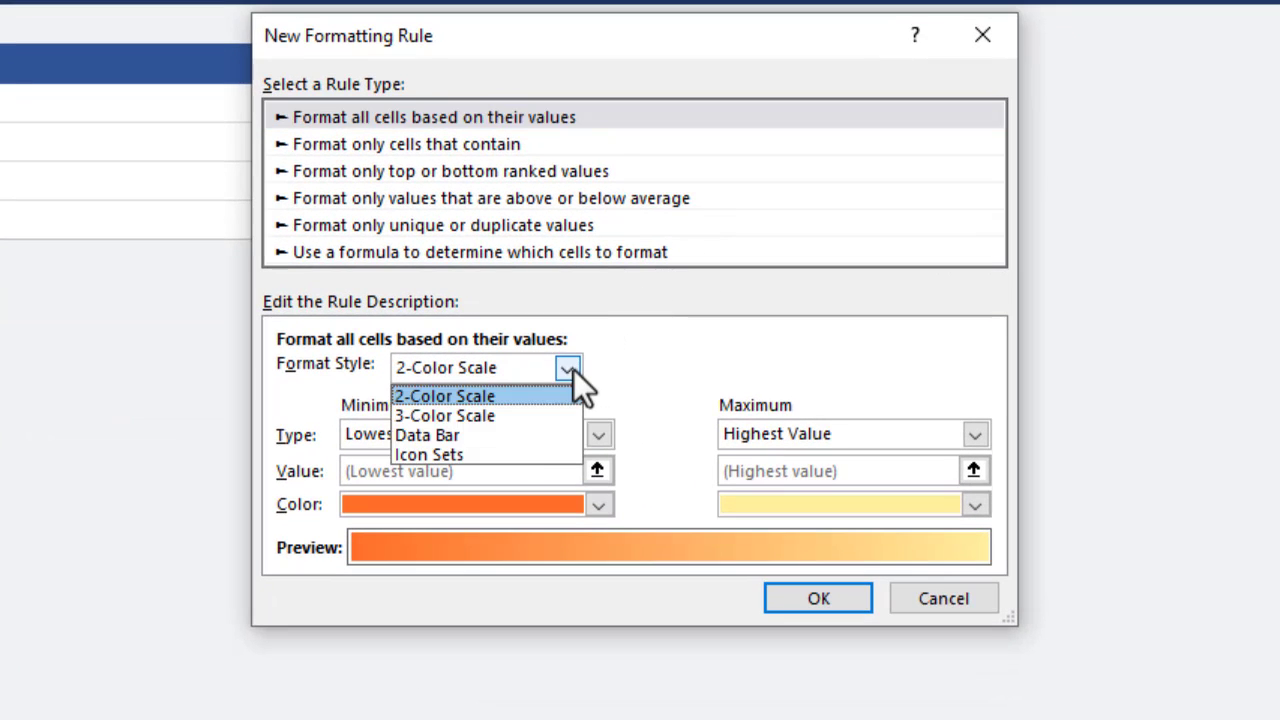
click(504, 453)
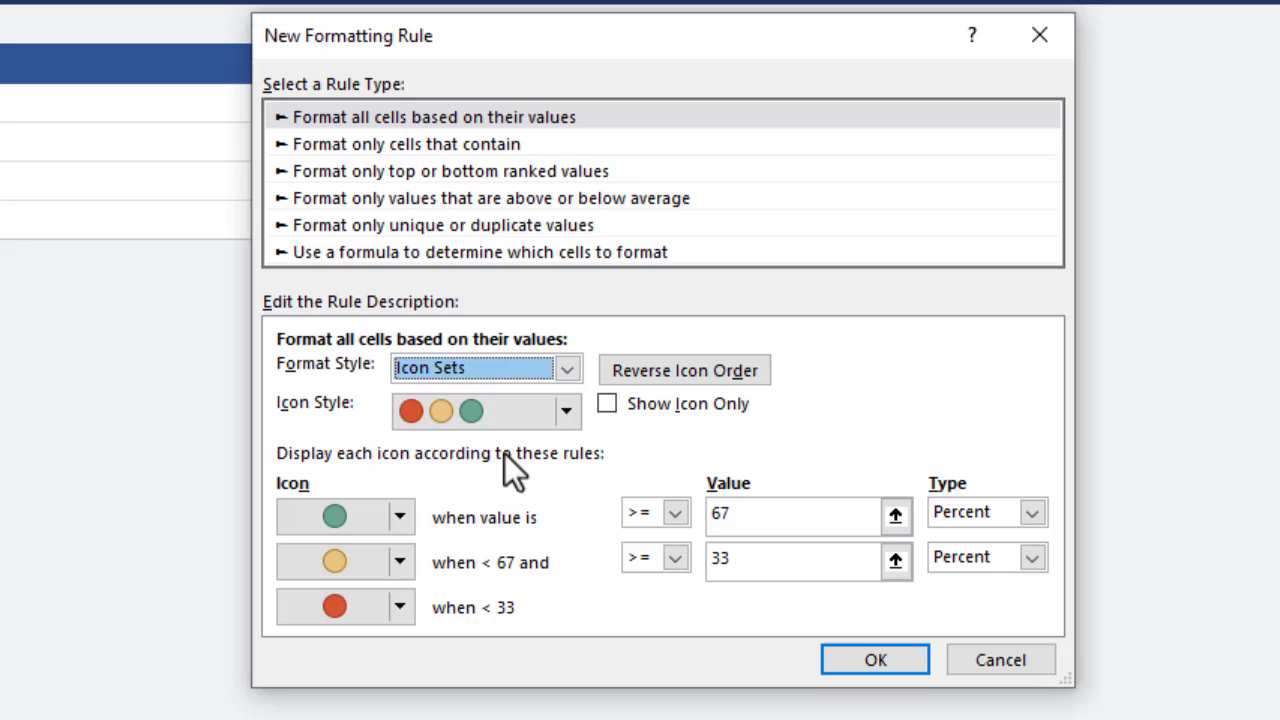
click(605, 404)
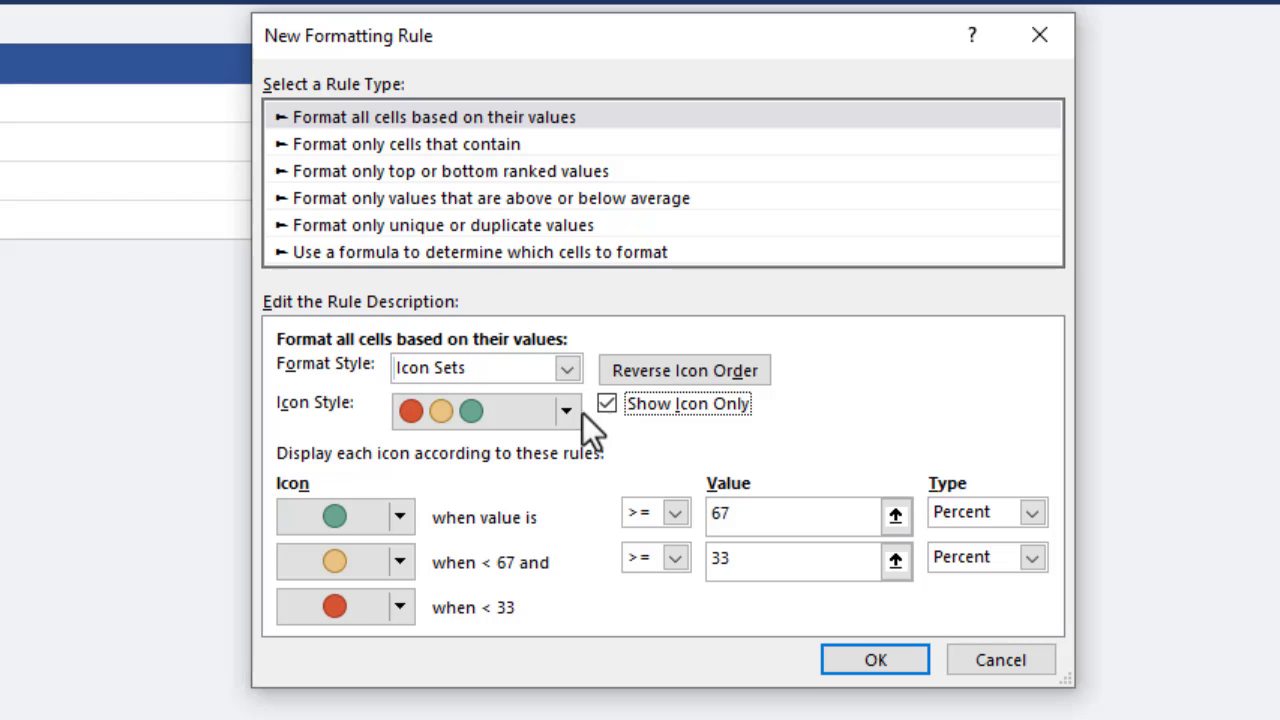
click(568, 413)
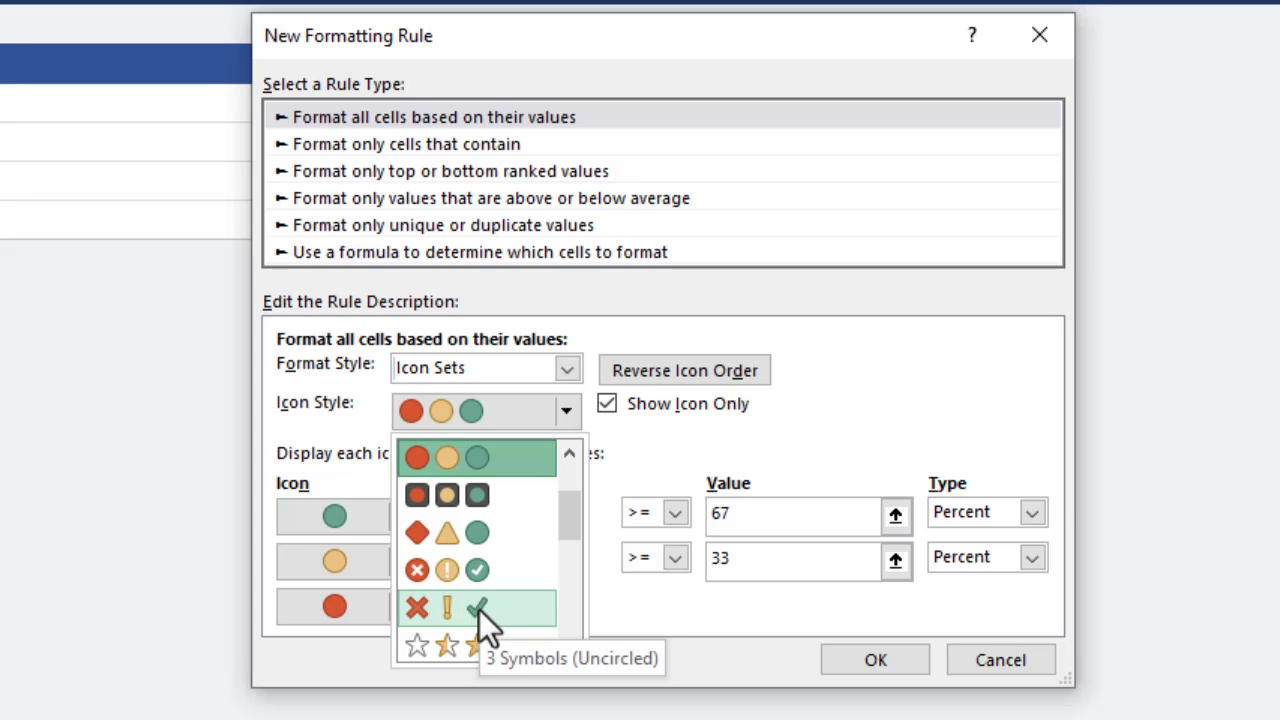
click(504, 608)
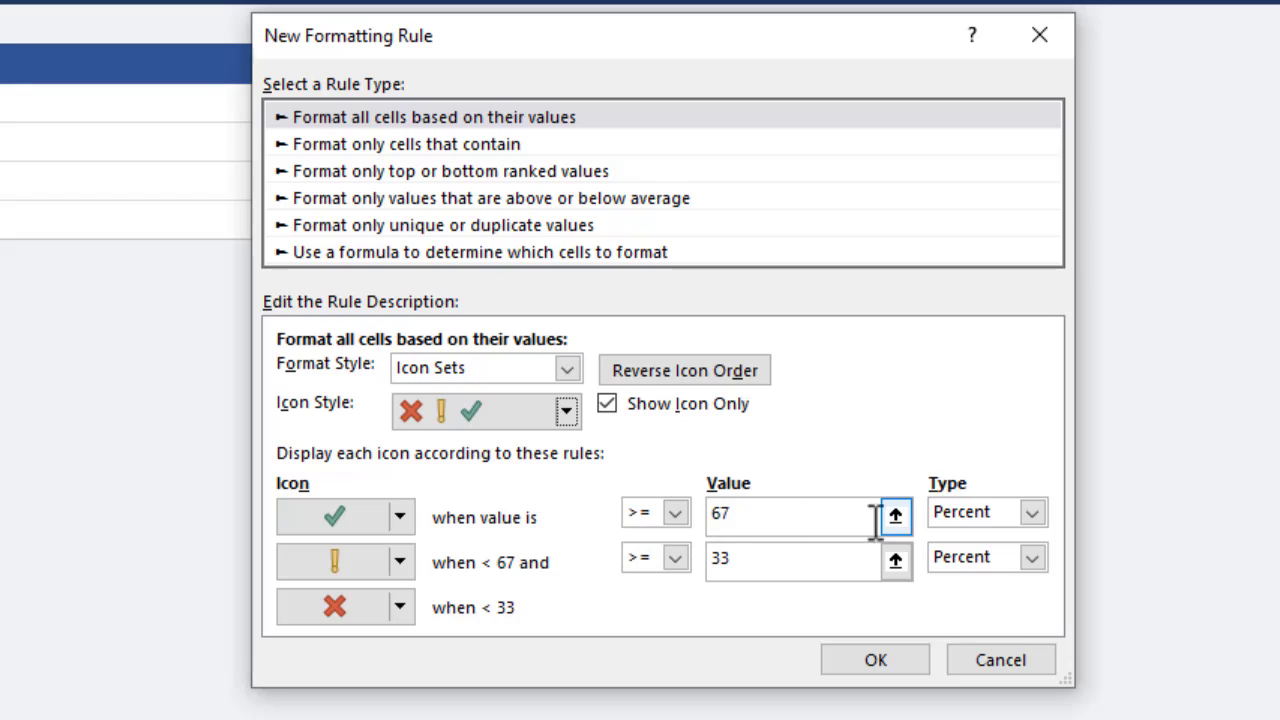
Set both icon thresholds to type Number, with the check mark at >= 1 and the exclamation mark at >= 0, and apply the rule.
click(1032, 514)
click(1013, 541)
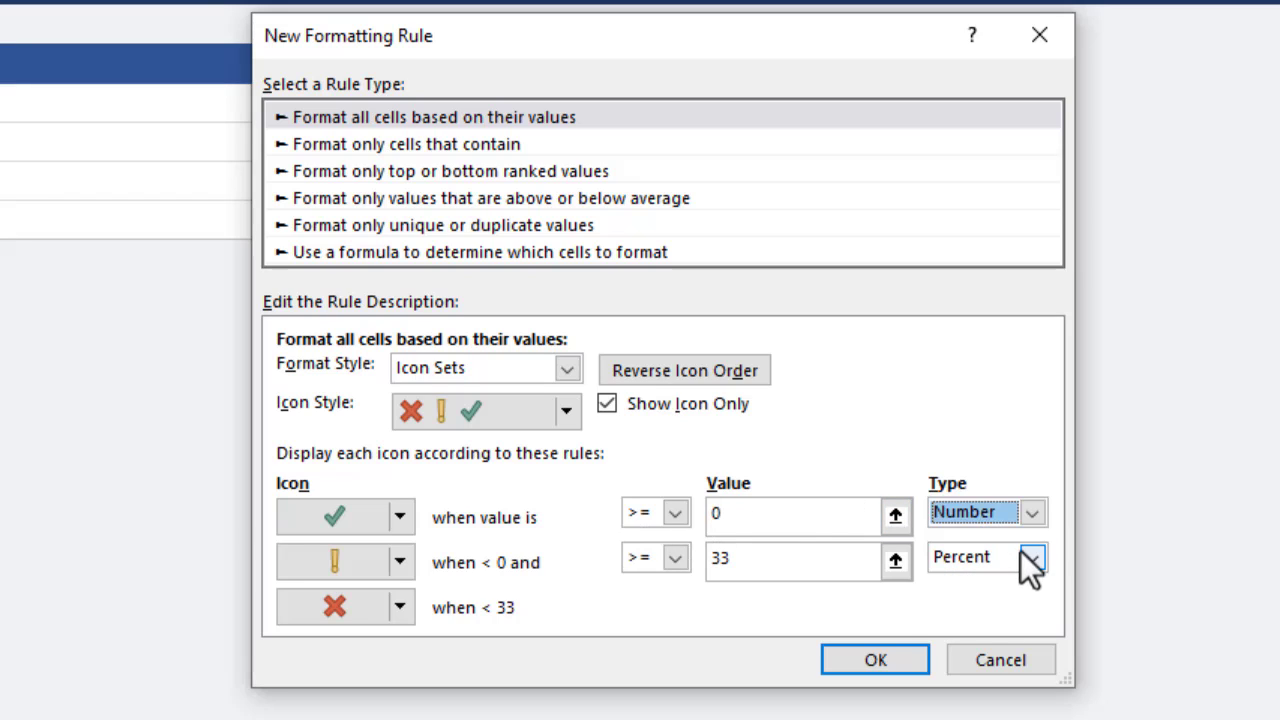
click(1030, 558)
click(1016, 583)
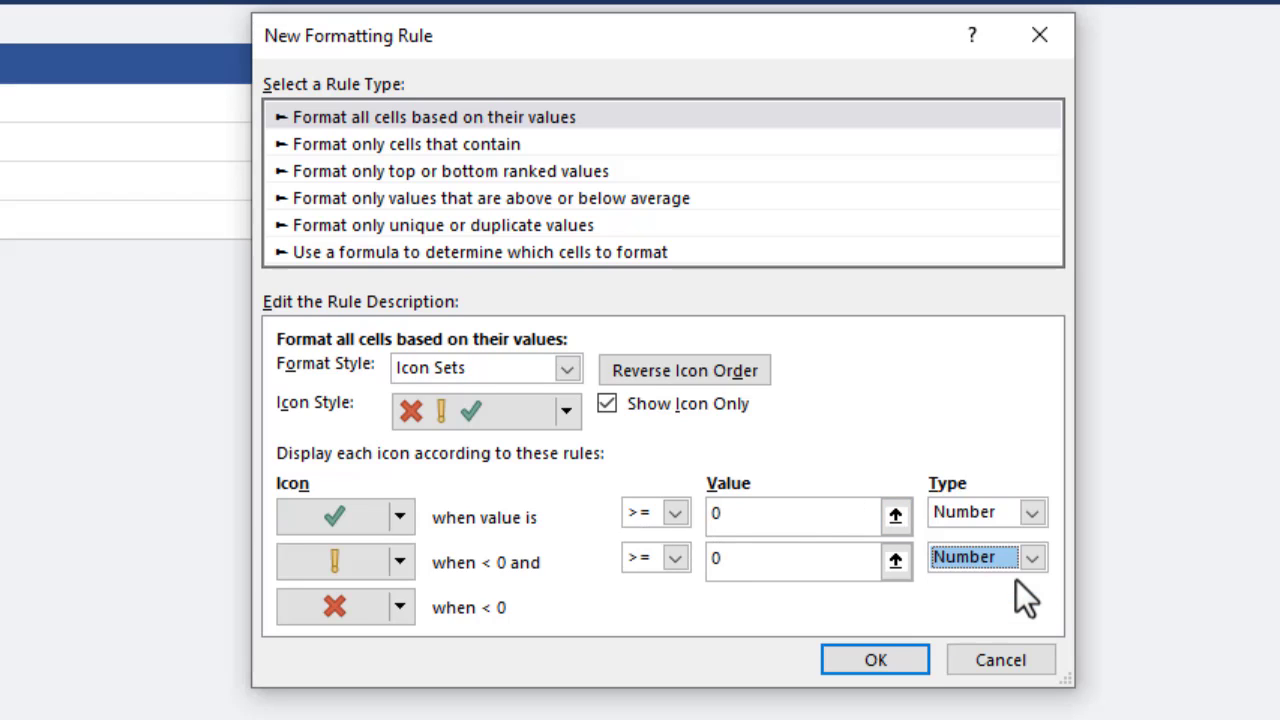
click(755, 516)
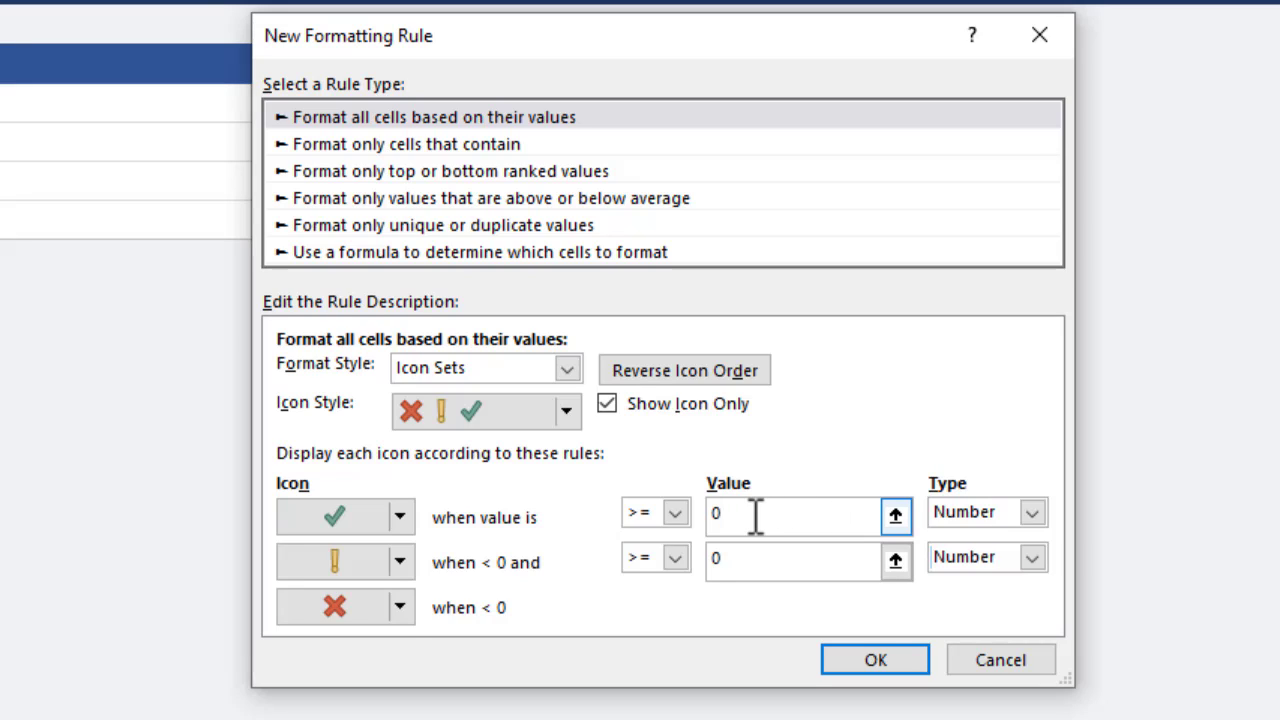
key(BackSpace)
text(1)
click(846, 660)
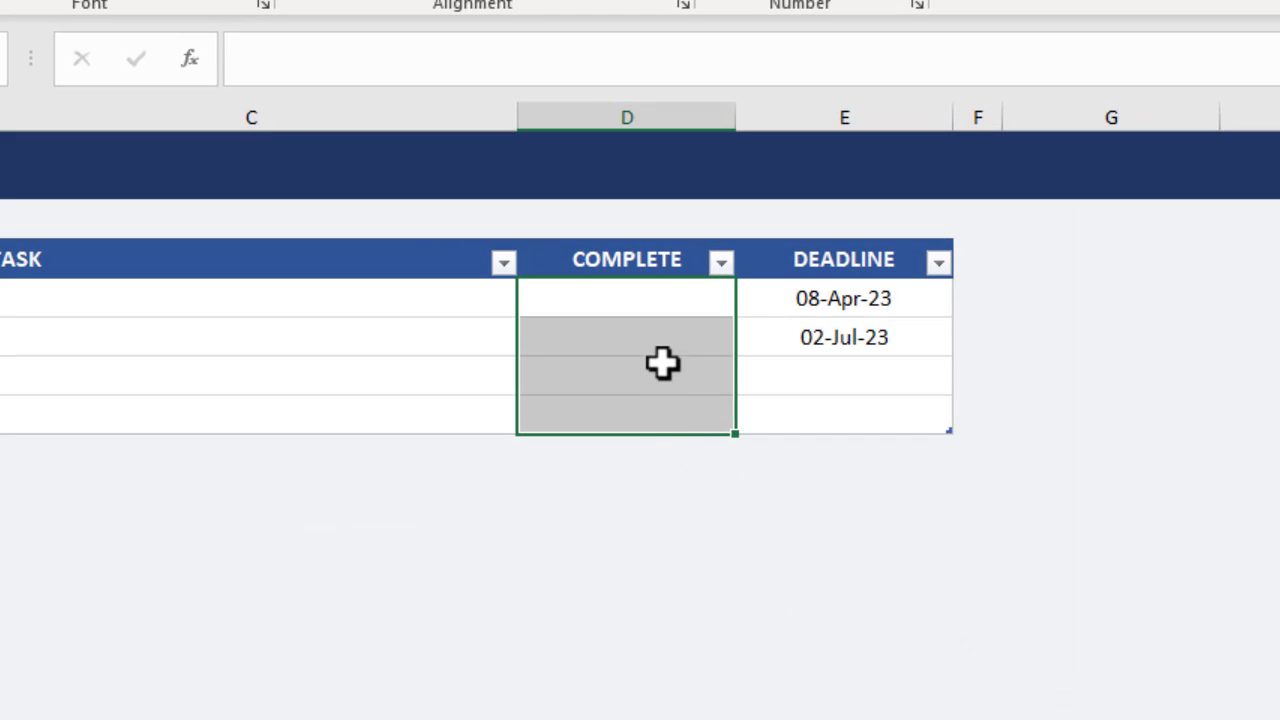
Mark the tasks in rows 5 and 6 as complete by entering 1 in D5 and D6.
click(432, 140)
text(1)
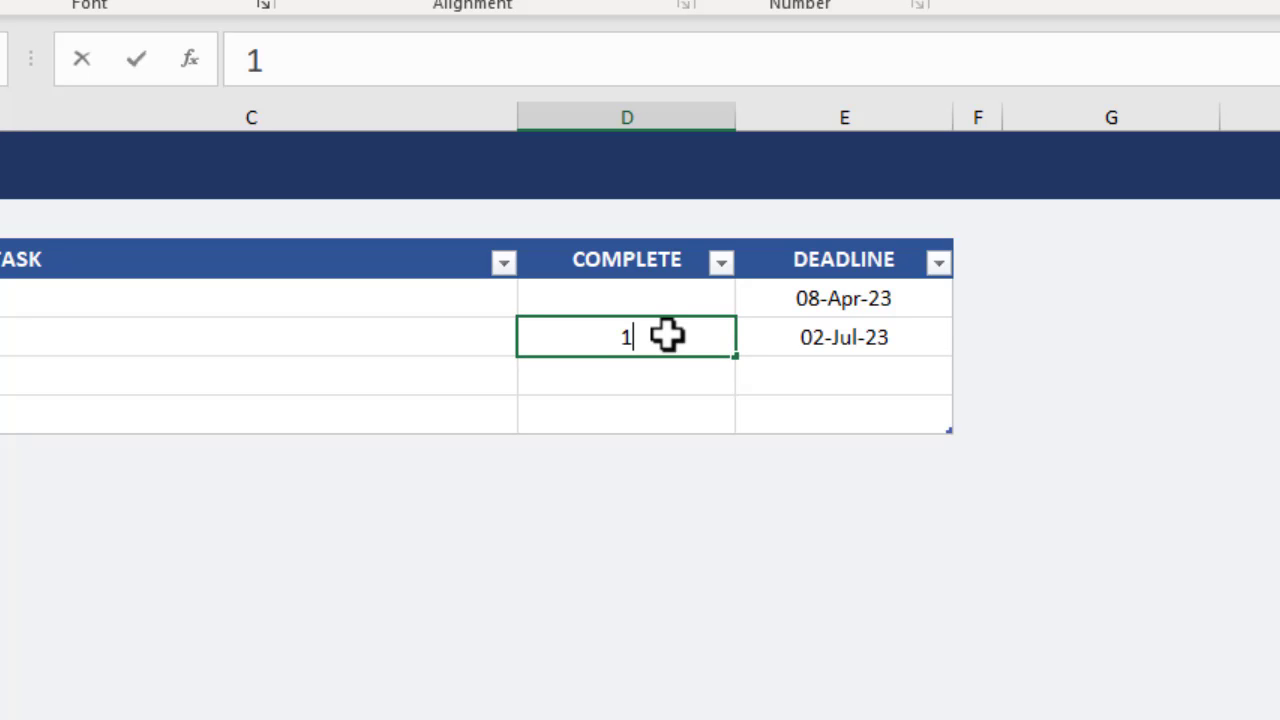
key(Return)
text(1)
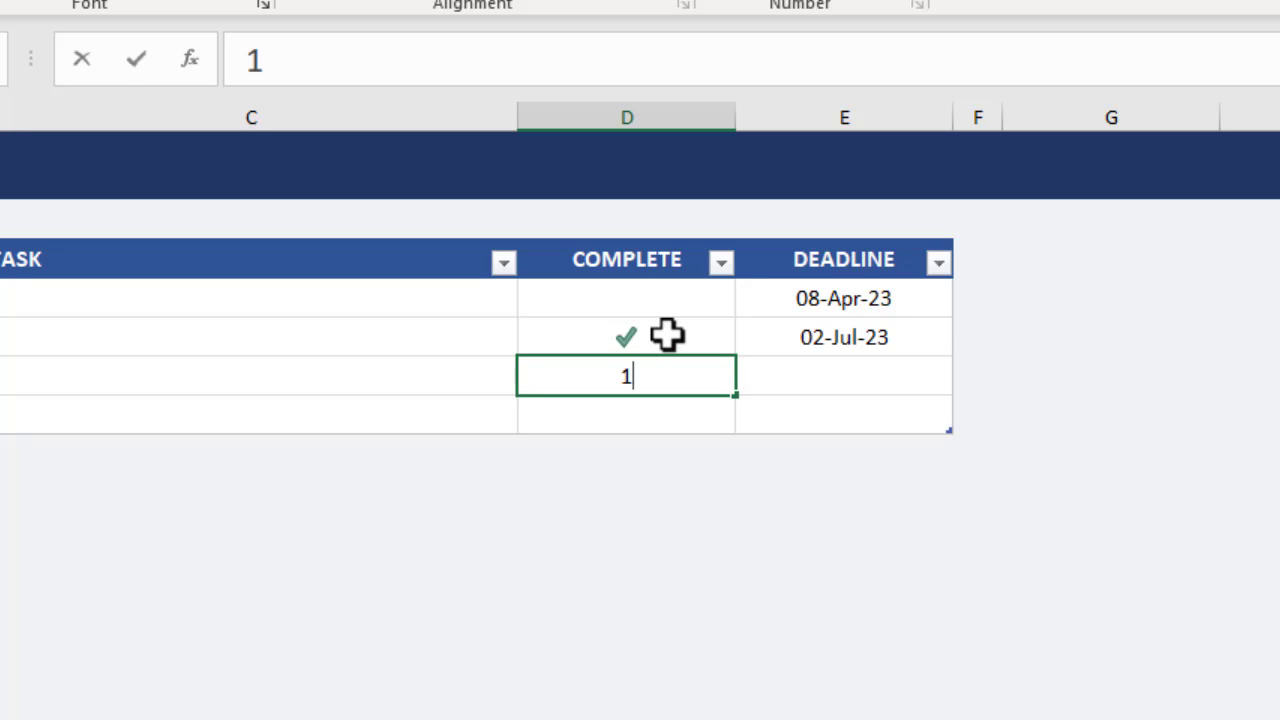
key(Return)
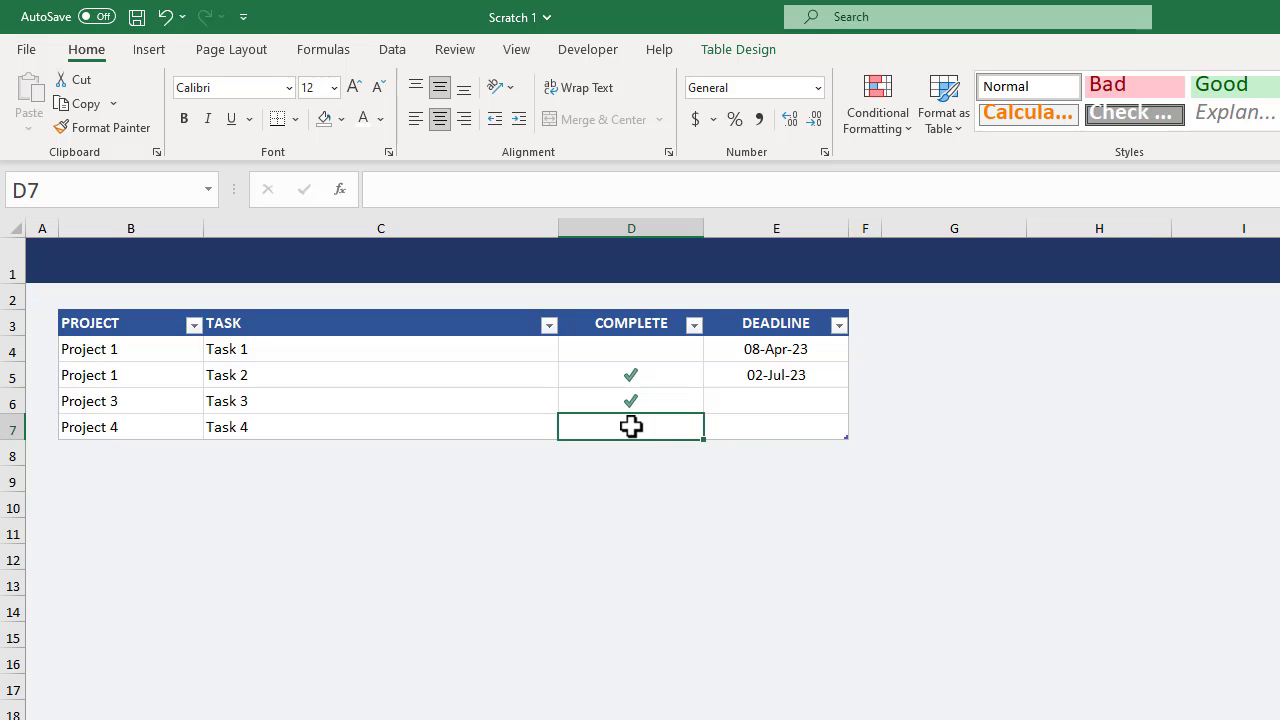
Start a formula-based conditional formatting rule for all data cells of the Task table, using the formula =$D4.
click(60, 304)
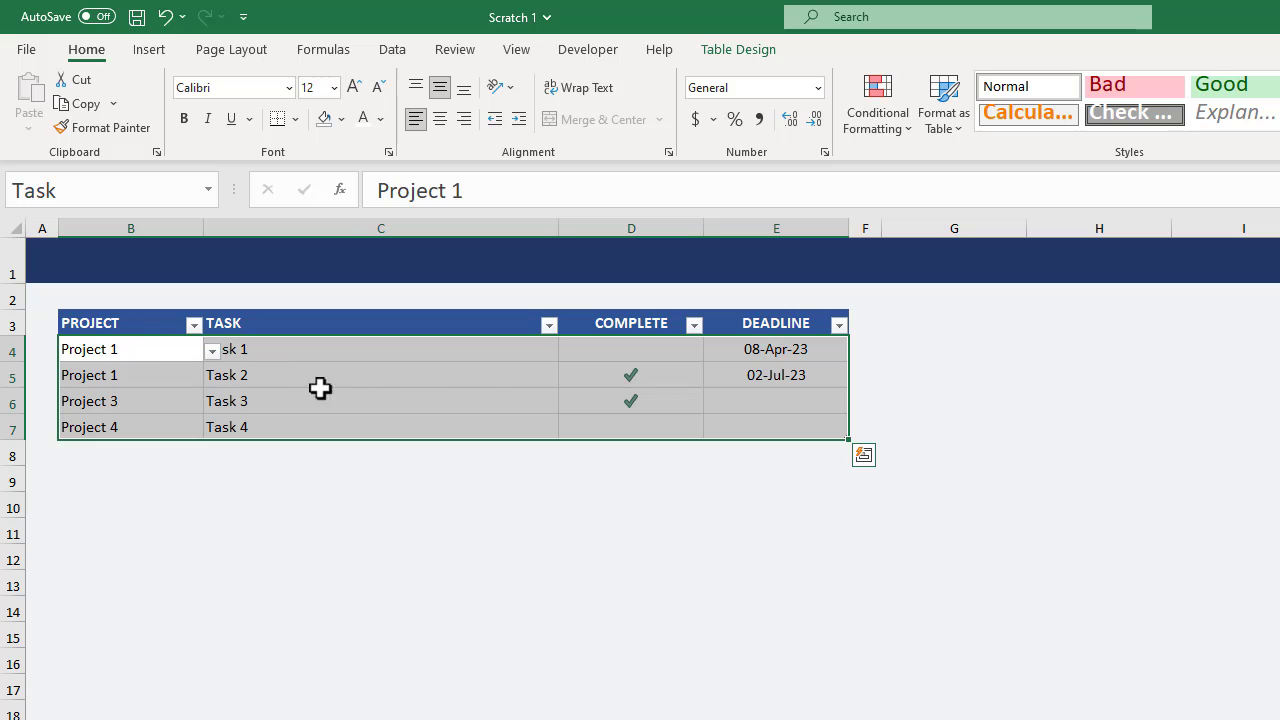
click(893, 124)
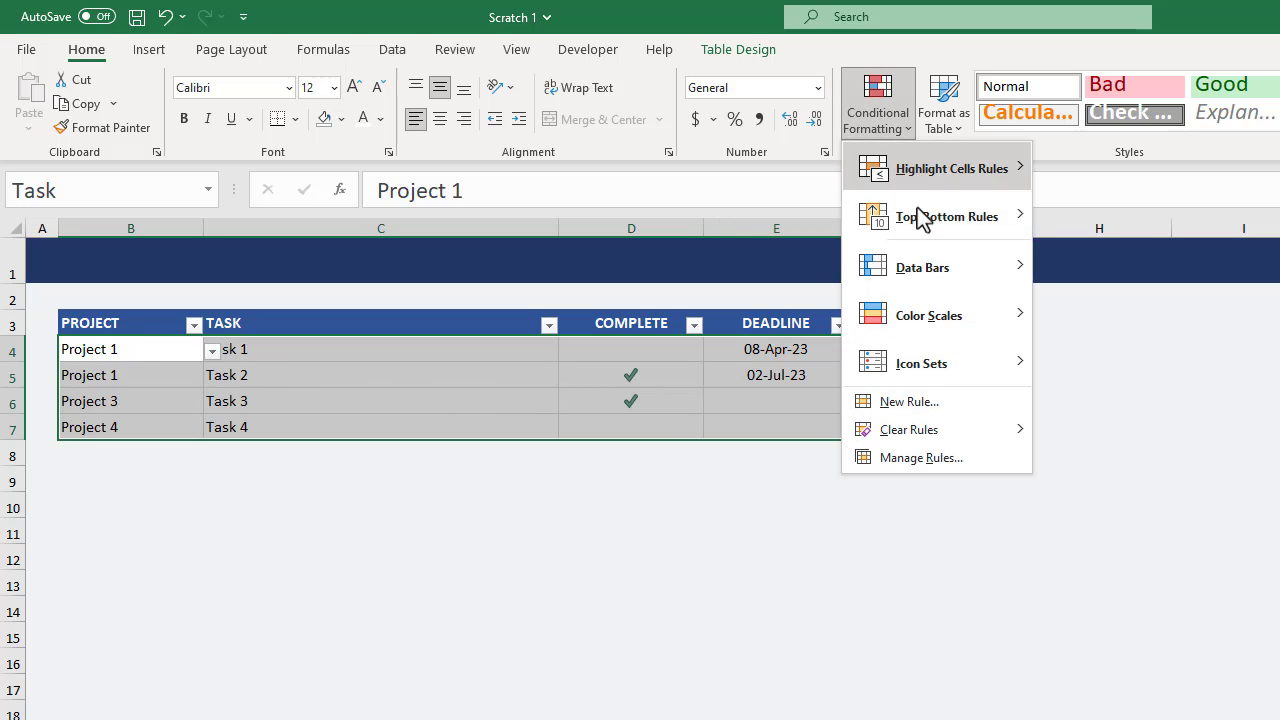
click(935, 401)
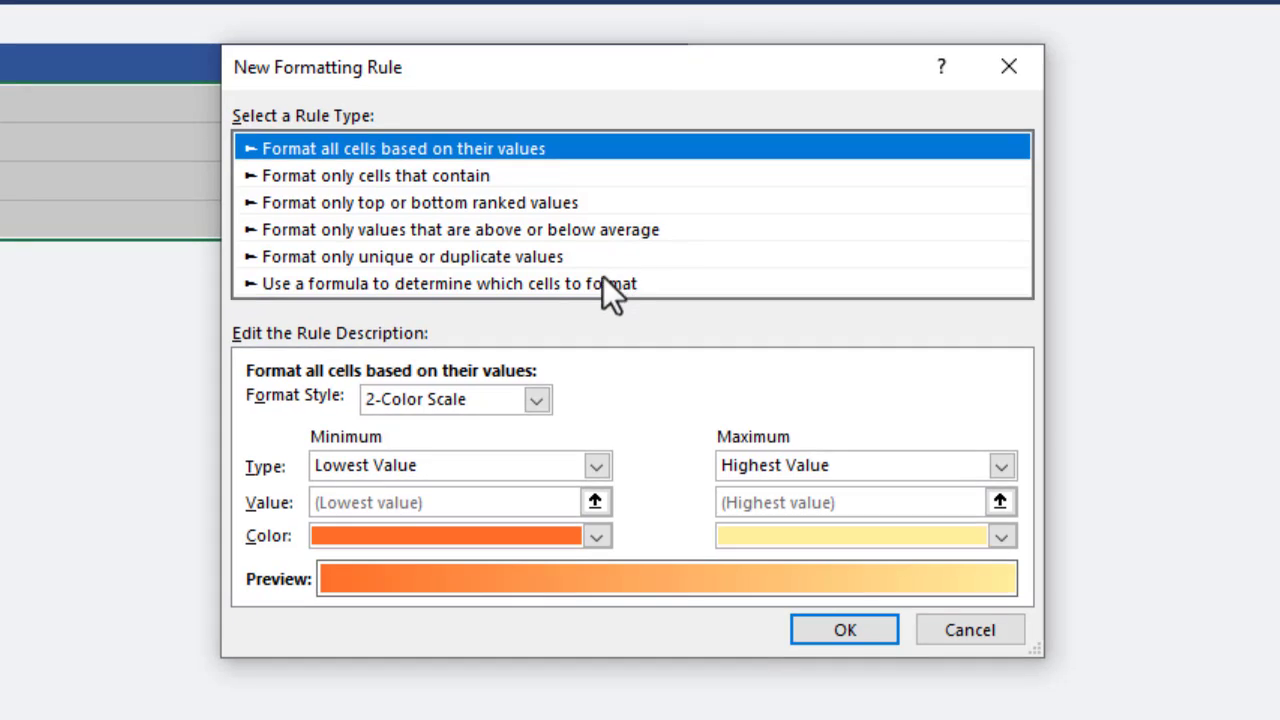
click(597, 284)
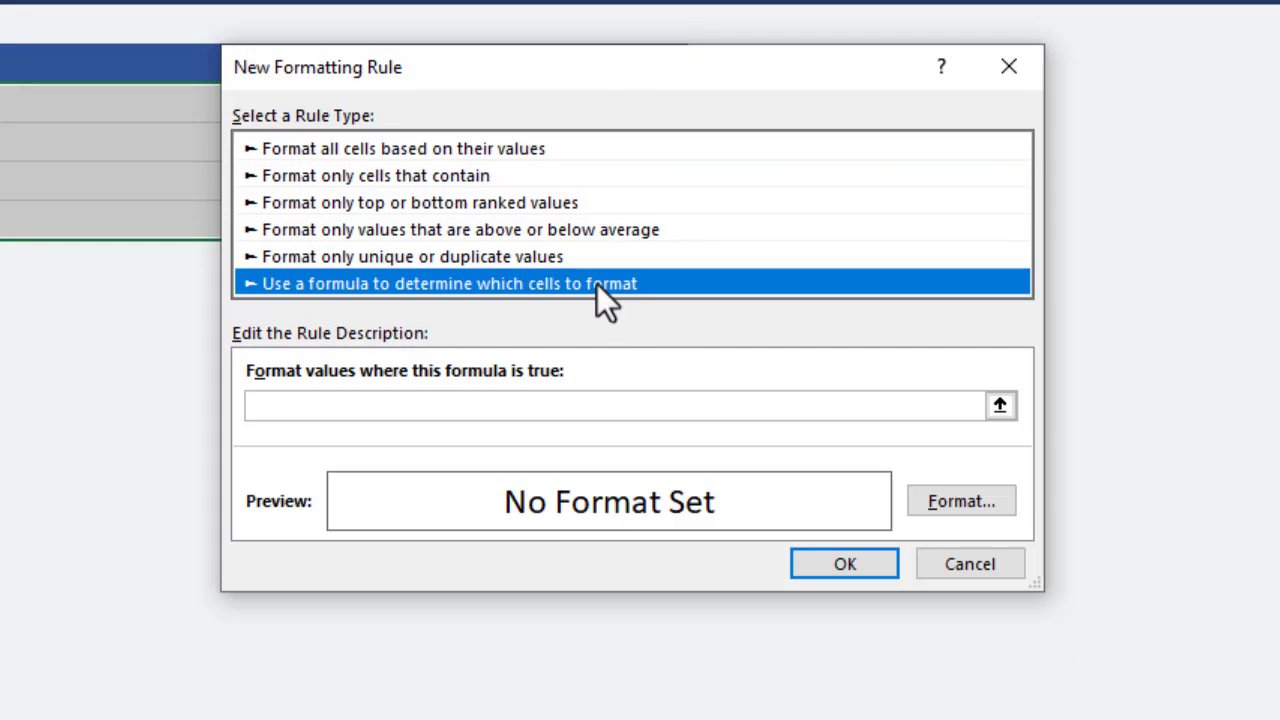
click(521, 407)
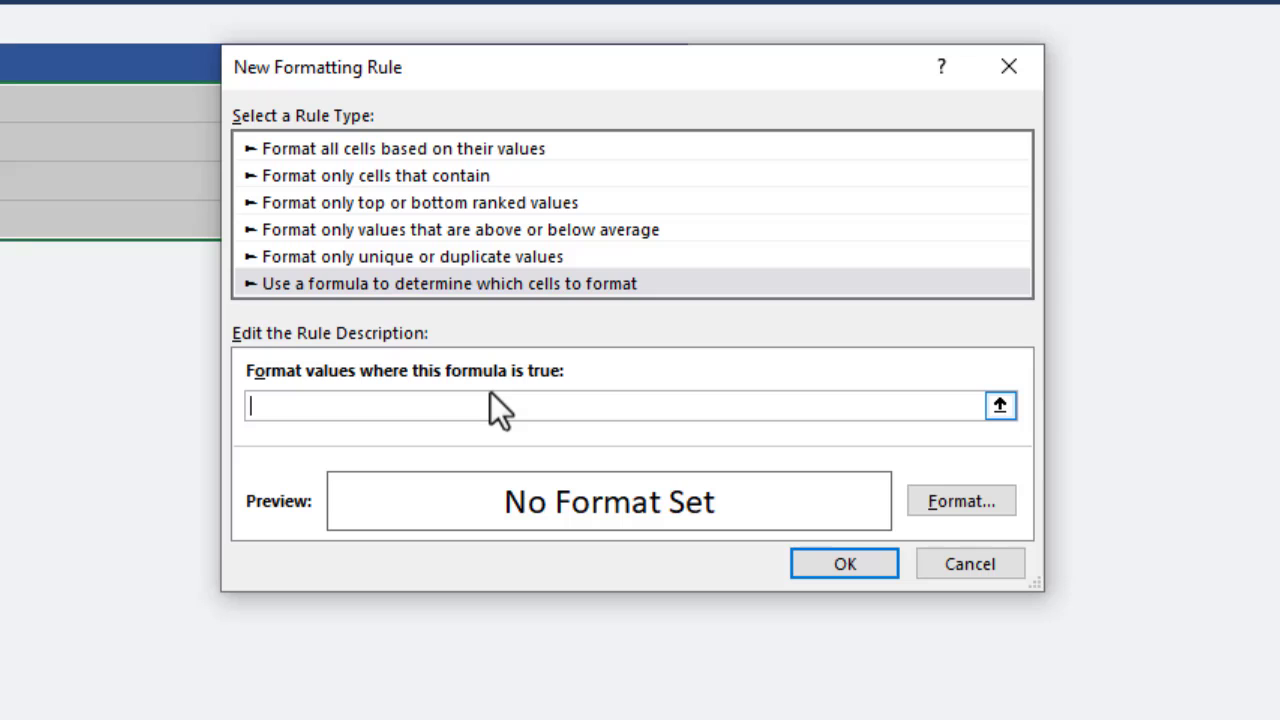
text(=$D4)
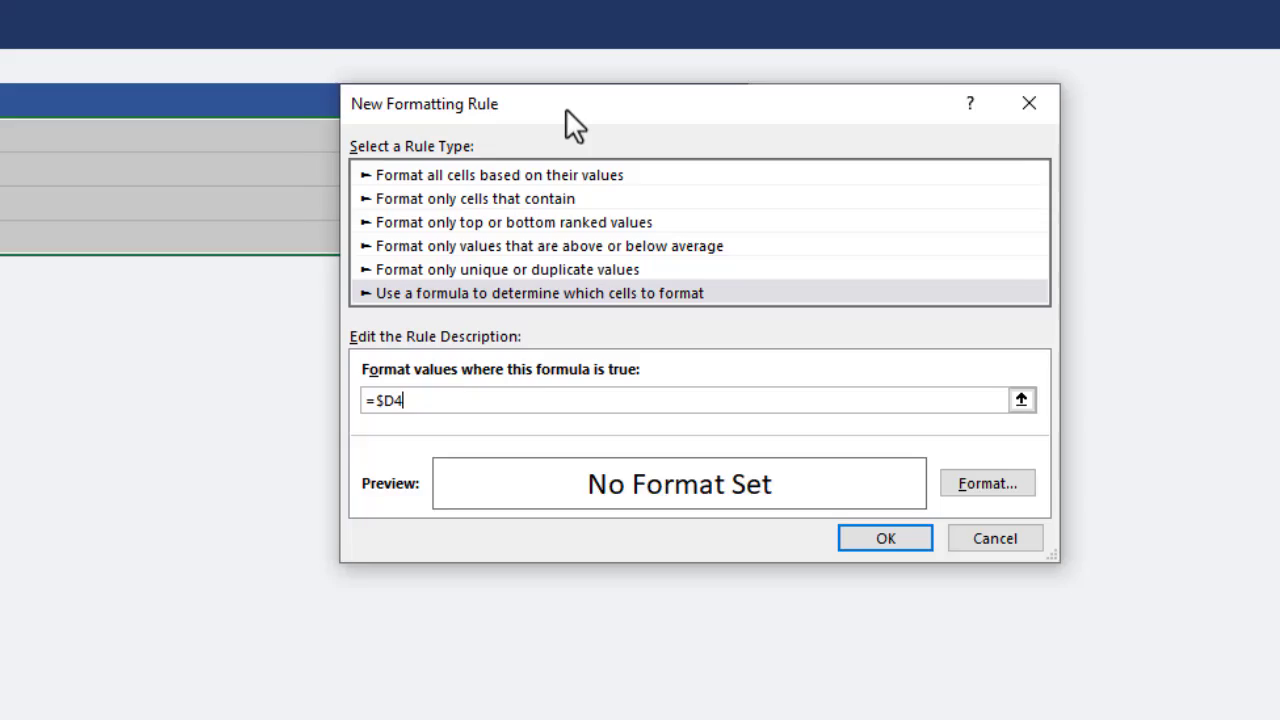
drag(476, 72, 441, 314)
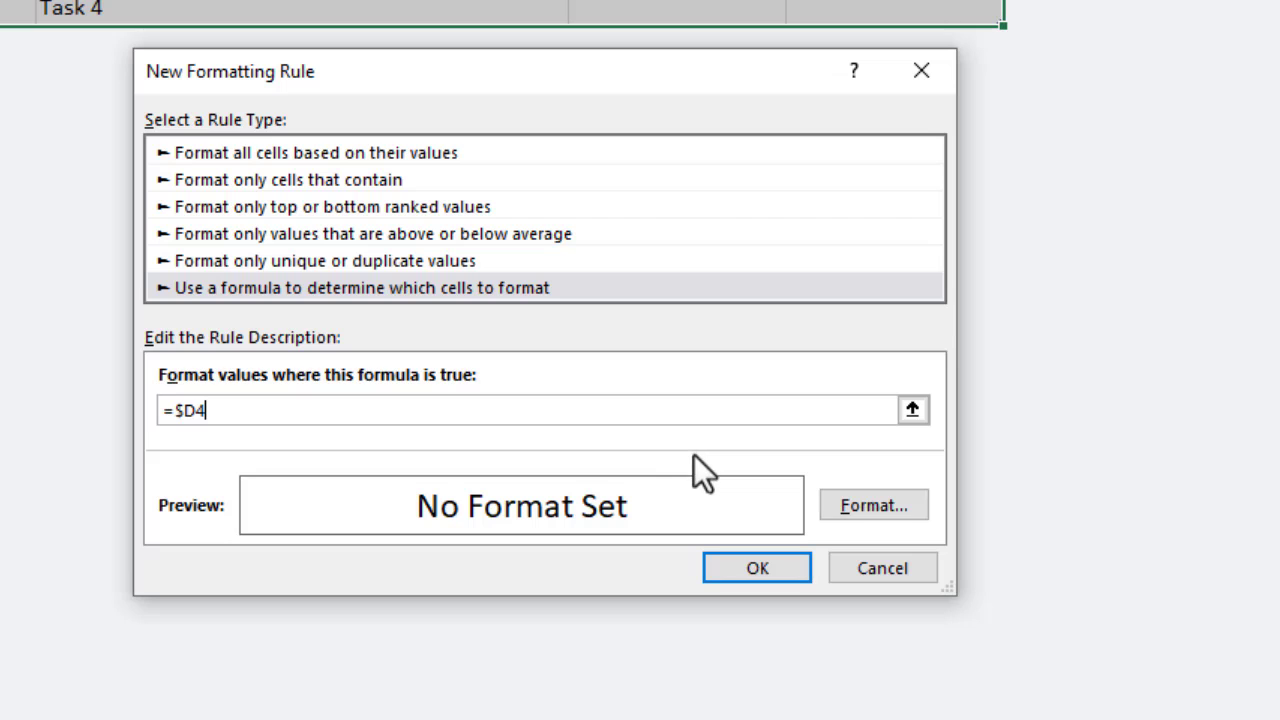
Set the rule's font color to the third grey shade beneath white in the theme colors and apply the rule.
click(864, 504)
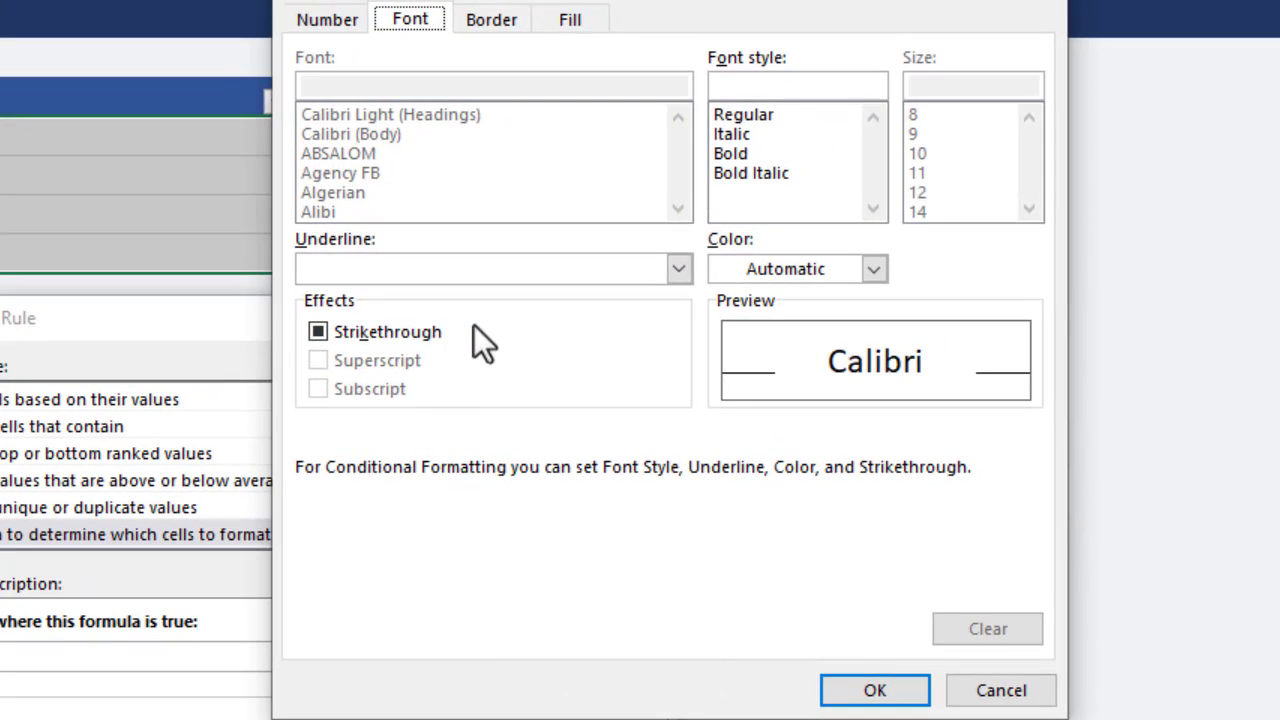
click(874, 268)
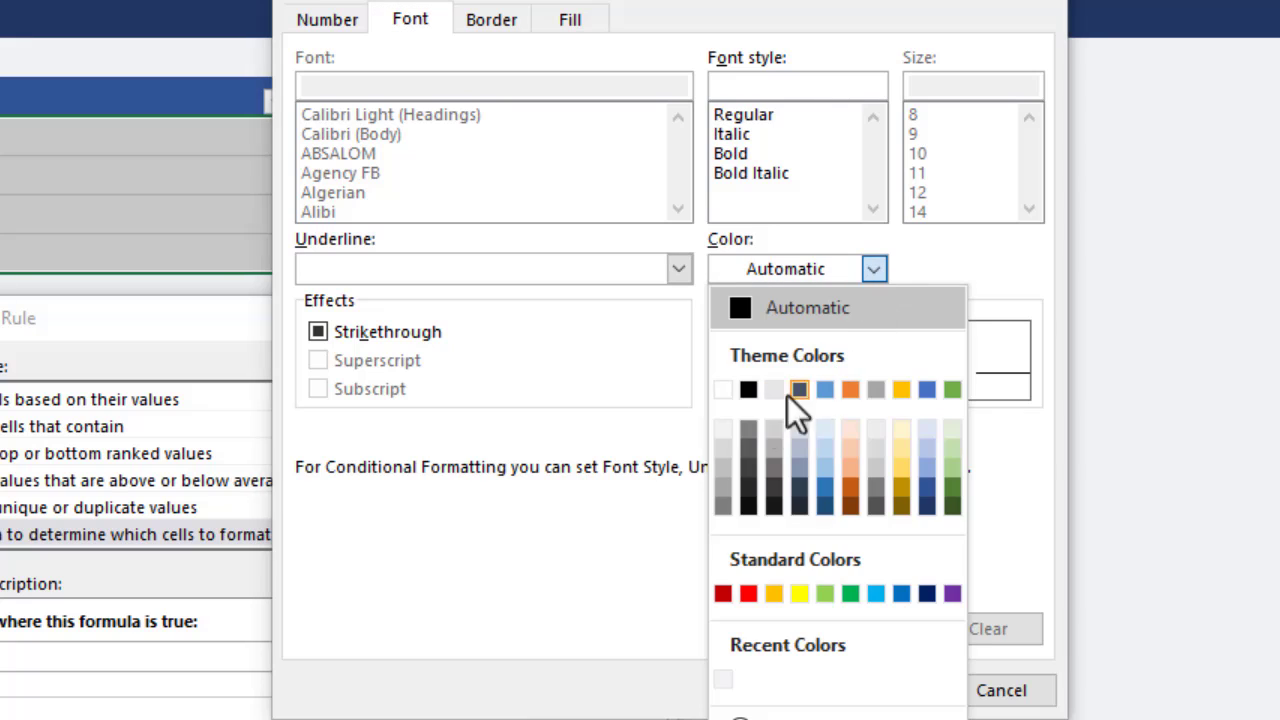
click(723, 467)
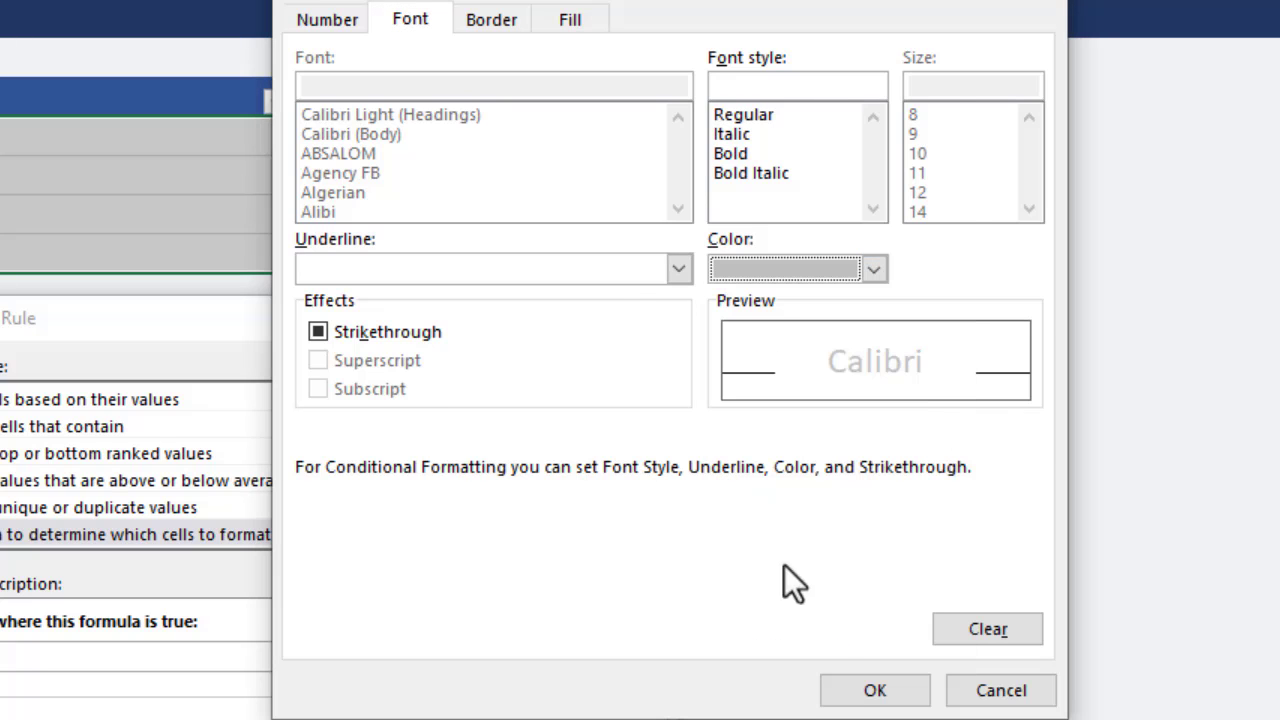
click(860, 689)
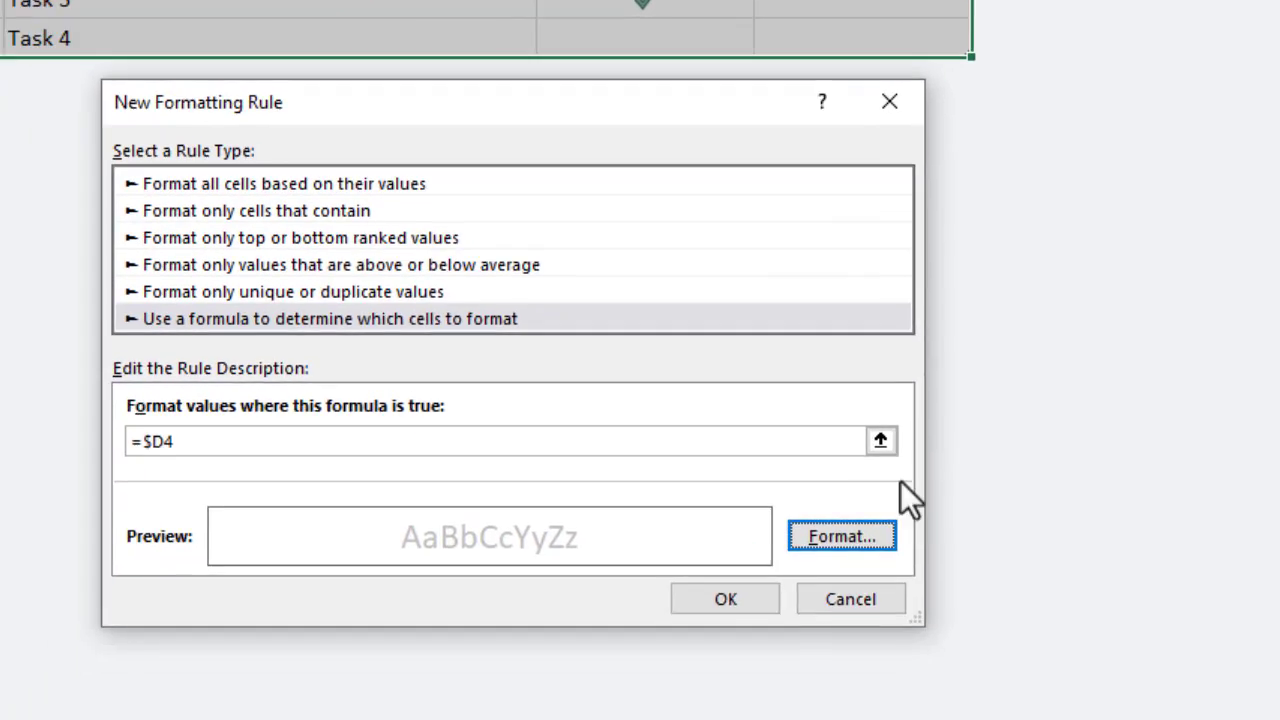
click(756, 601)
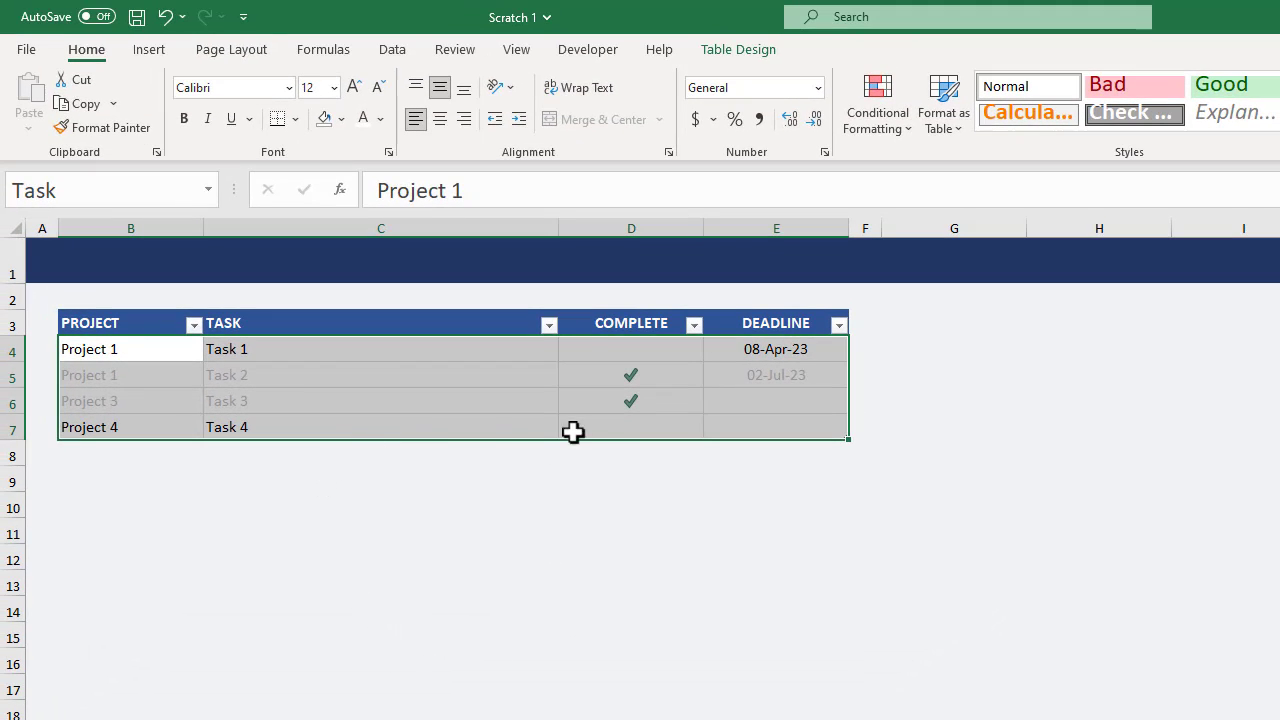
click(632, 424)
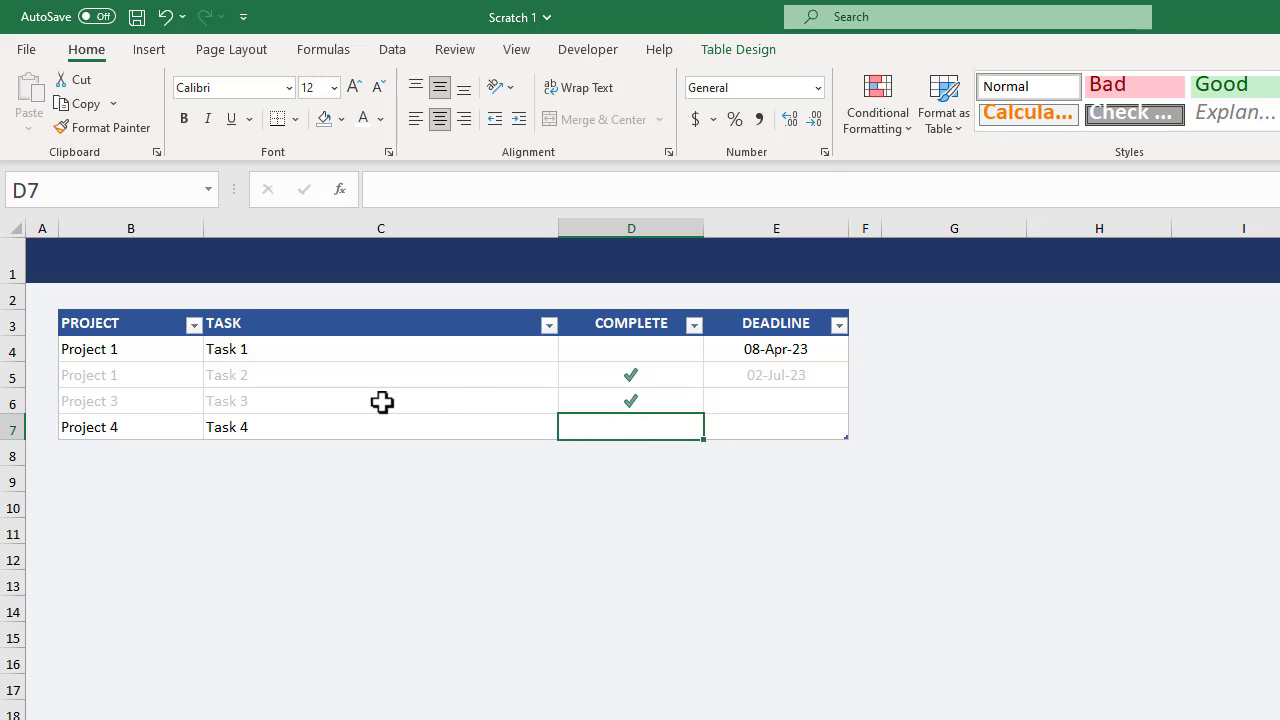
Freeze the panes at cell A4 so rows 1 to 3 stay in place, and check it against the task rows.
click(46, 349)
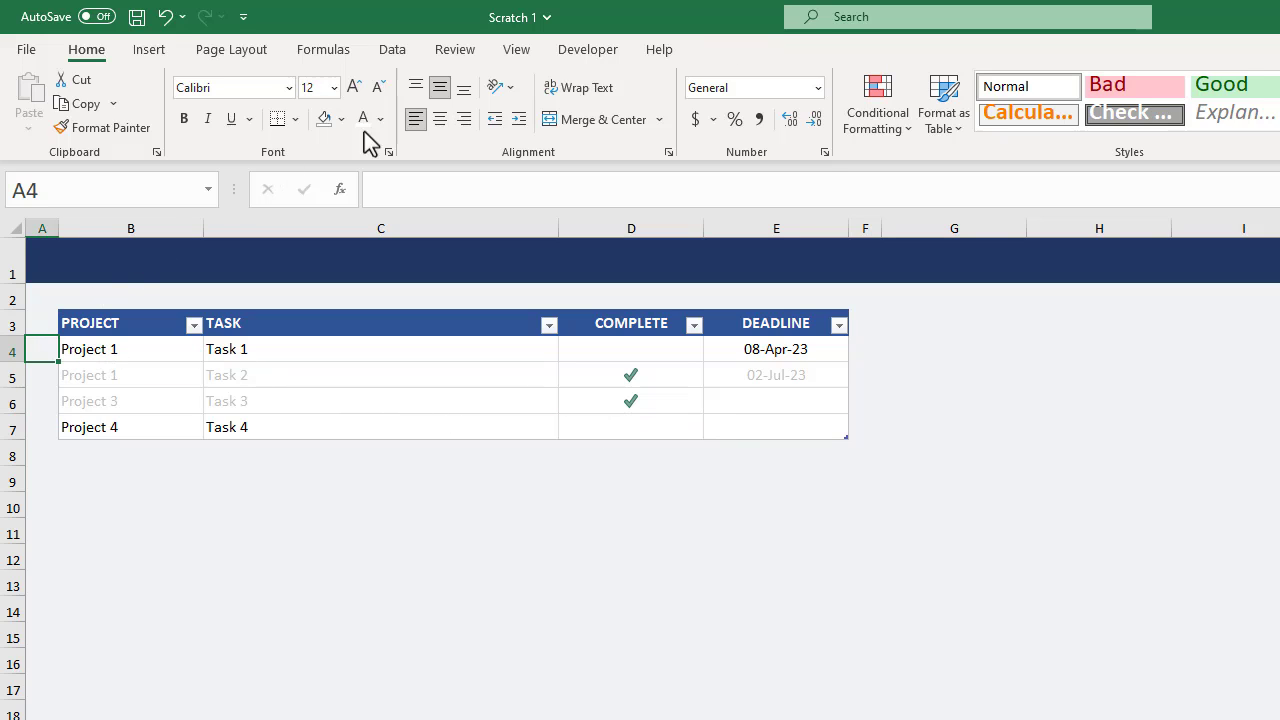
click(515, 52)
click(986, 110)
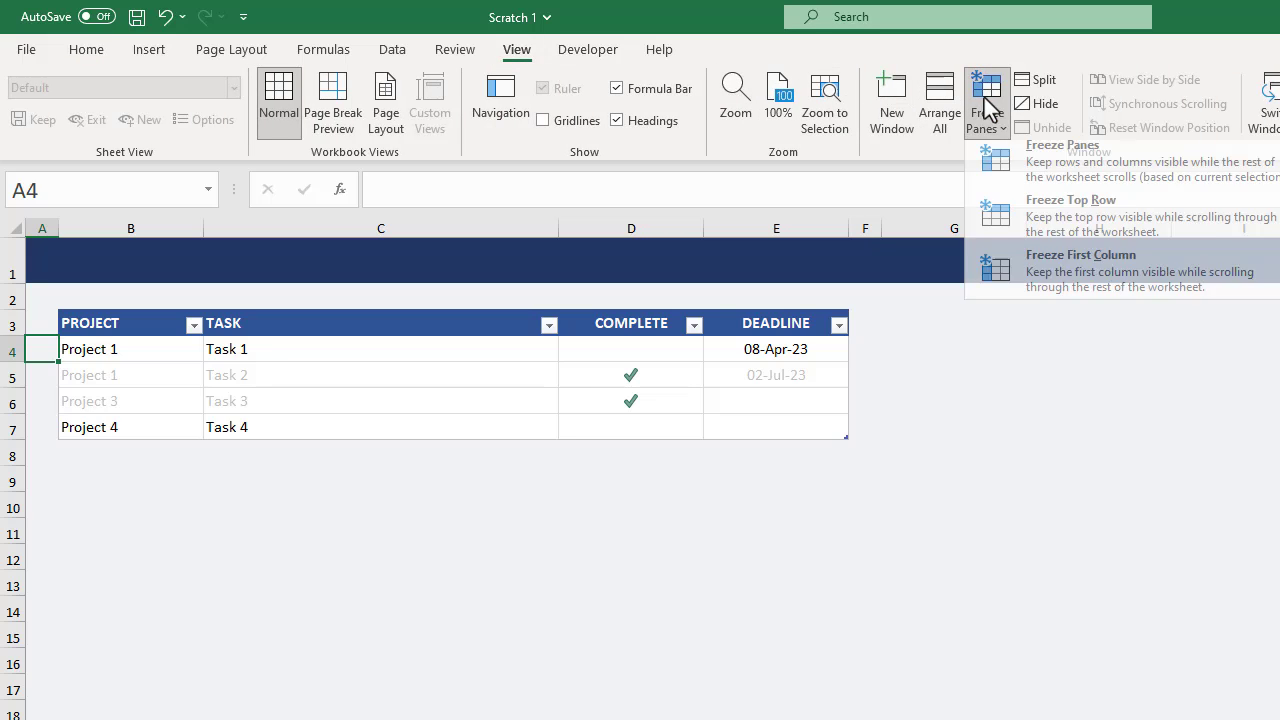
click(1029, 172)
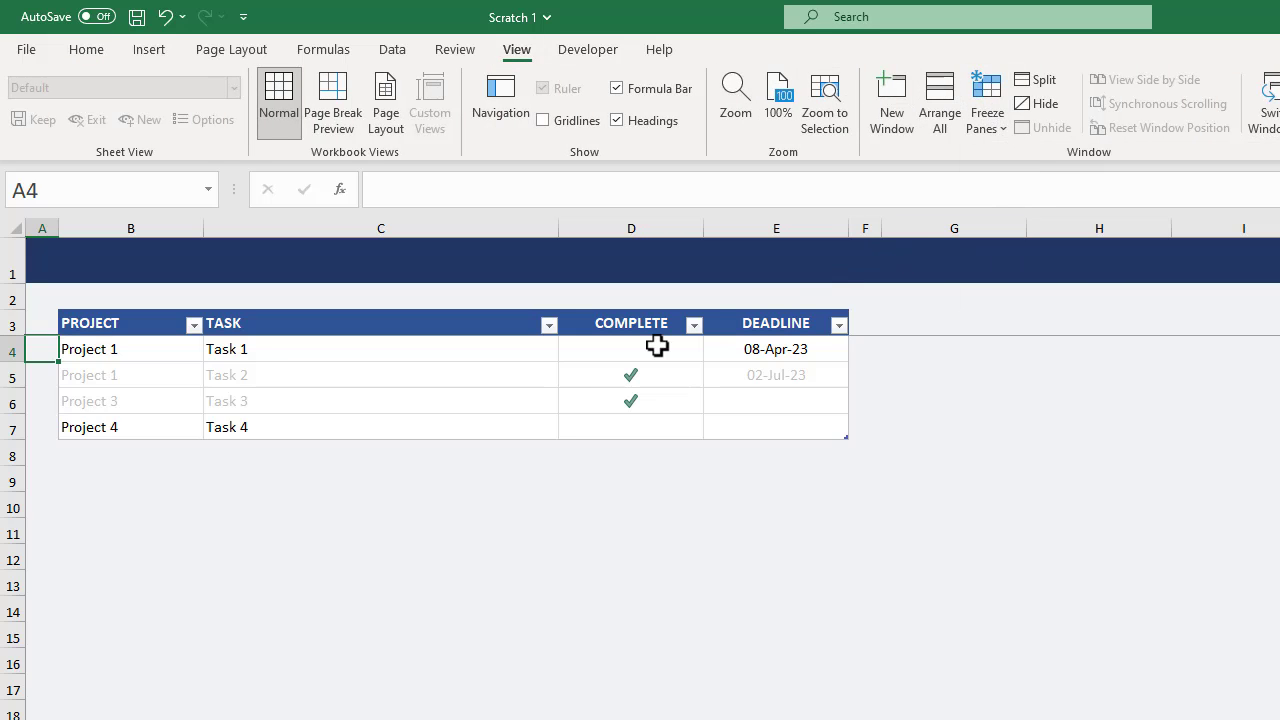
scroll(365, 400, down, 2)
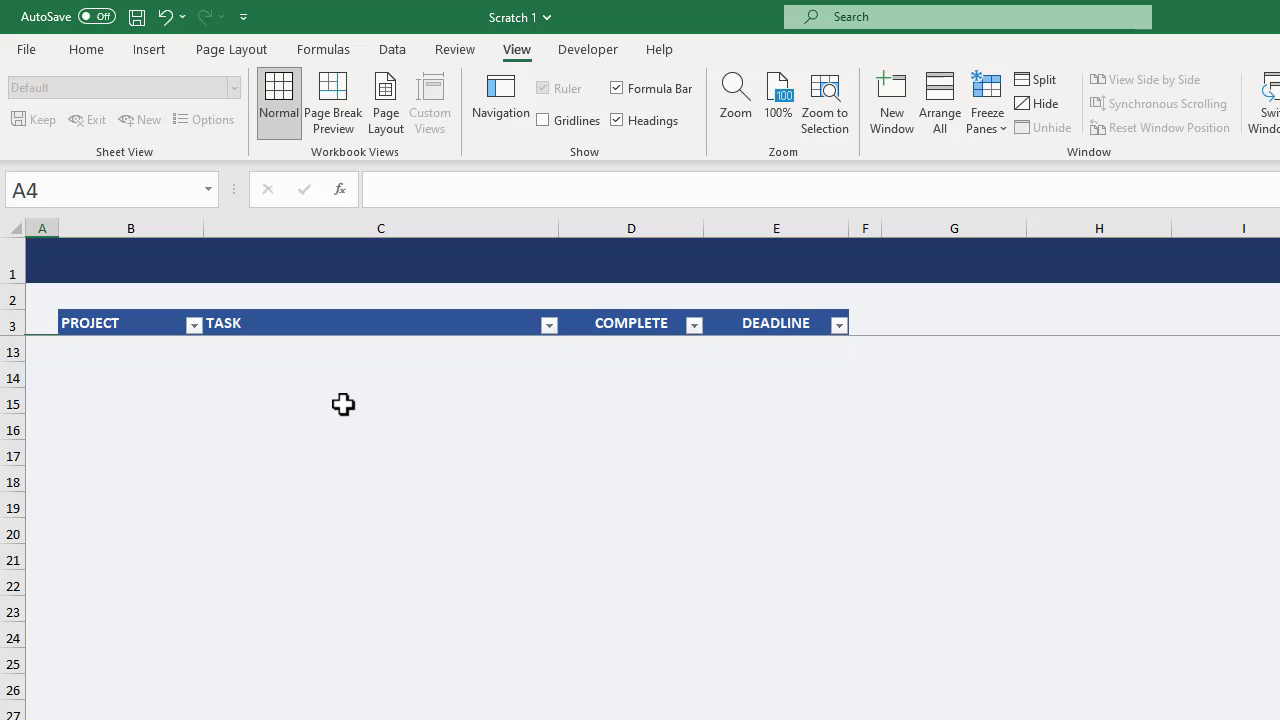
scroll(343, 404, up, 1)
scroll(343, 404, up, 3)
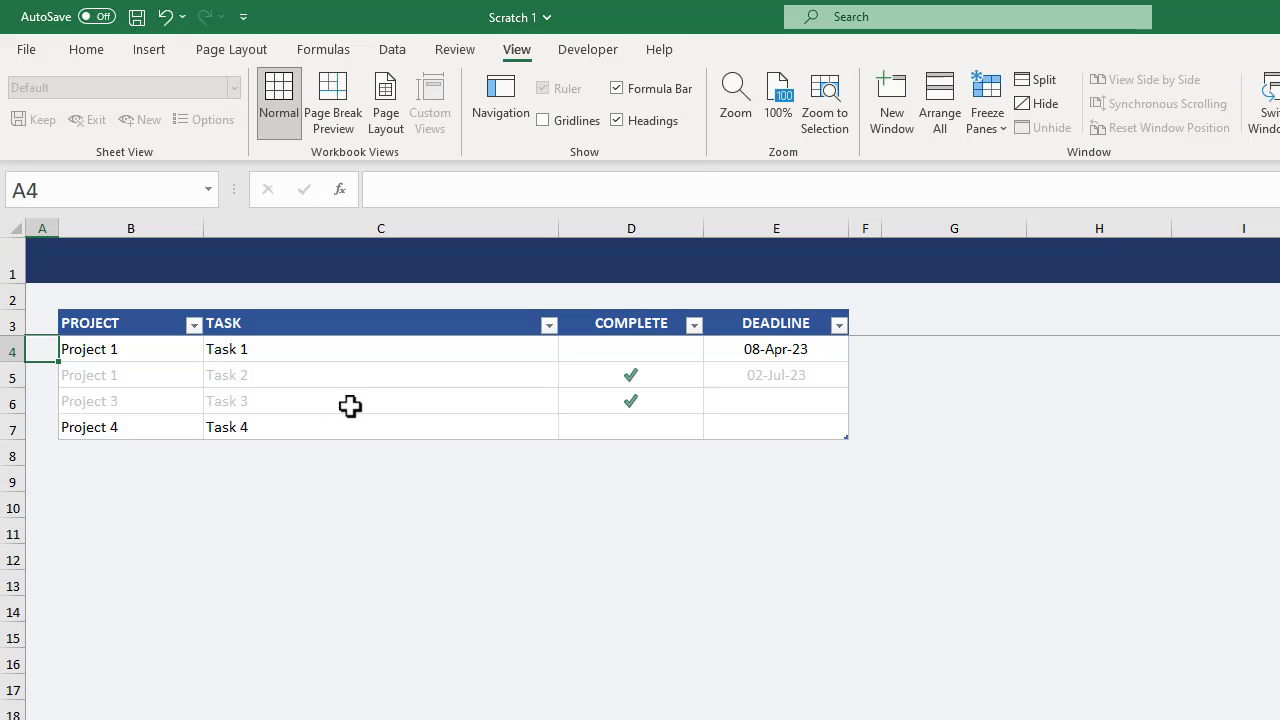
Enter the title "Task List" in cell B1 of the Tasks sheet's blue banner.
click(632, 428)
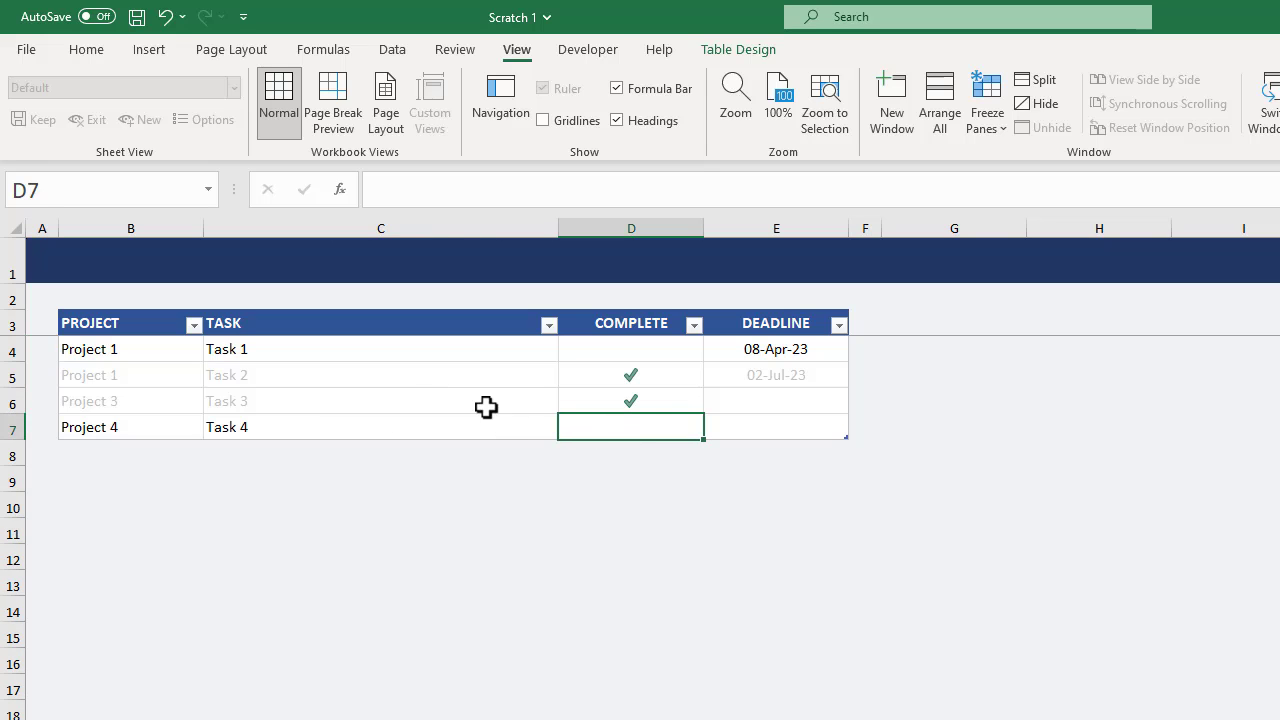
click(170, 265)
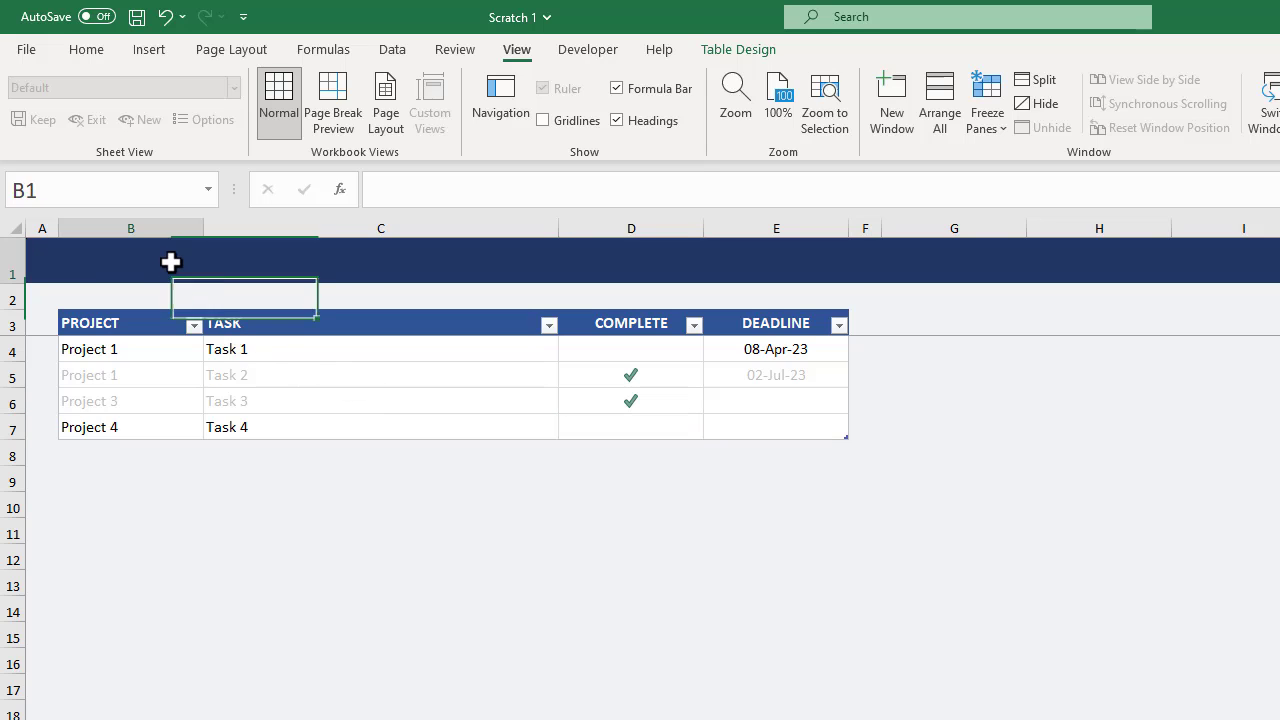
text(T)
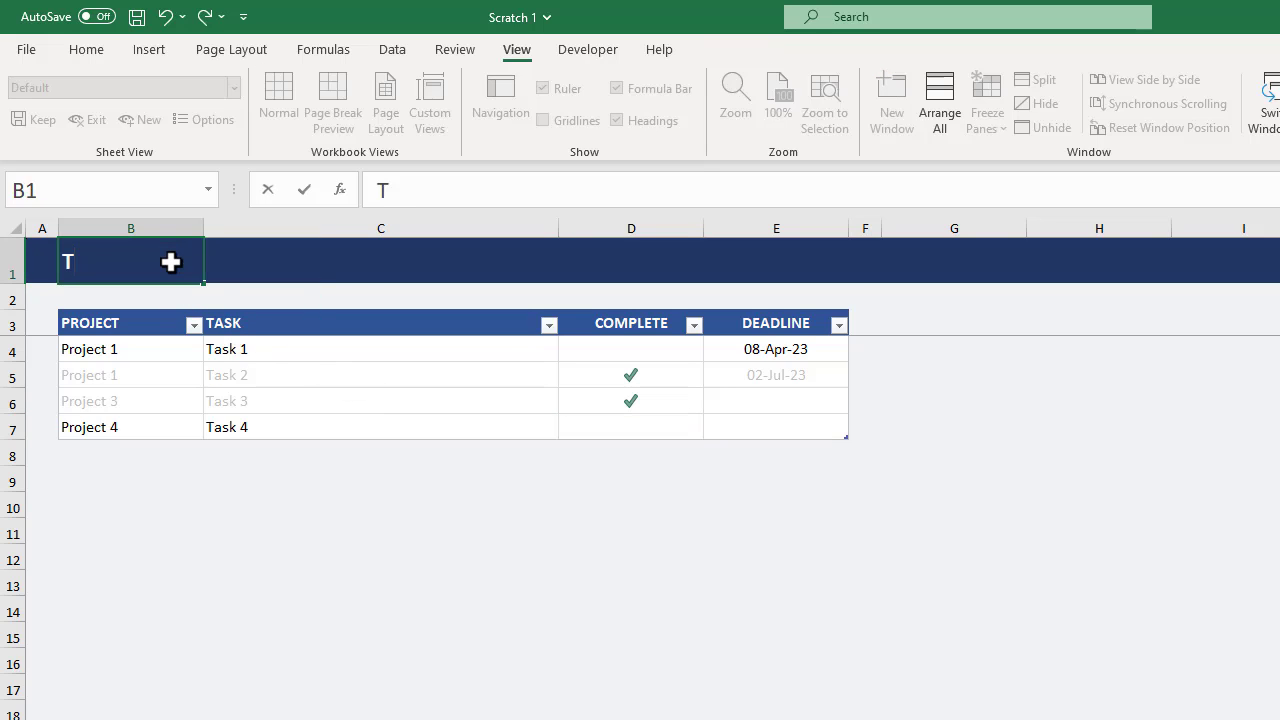
text(ask List)
key(Return)
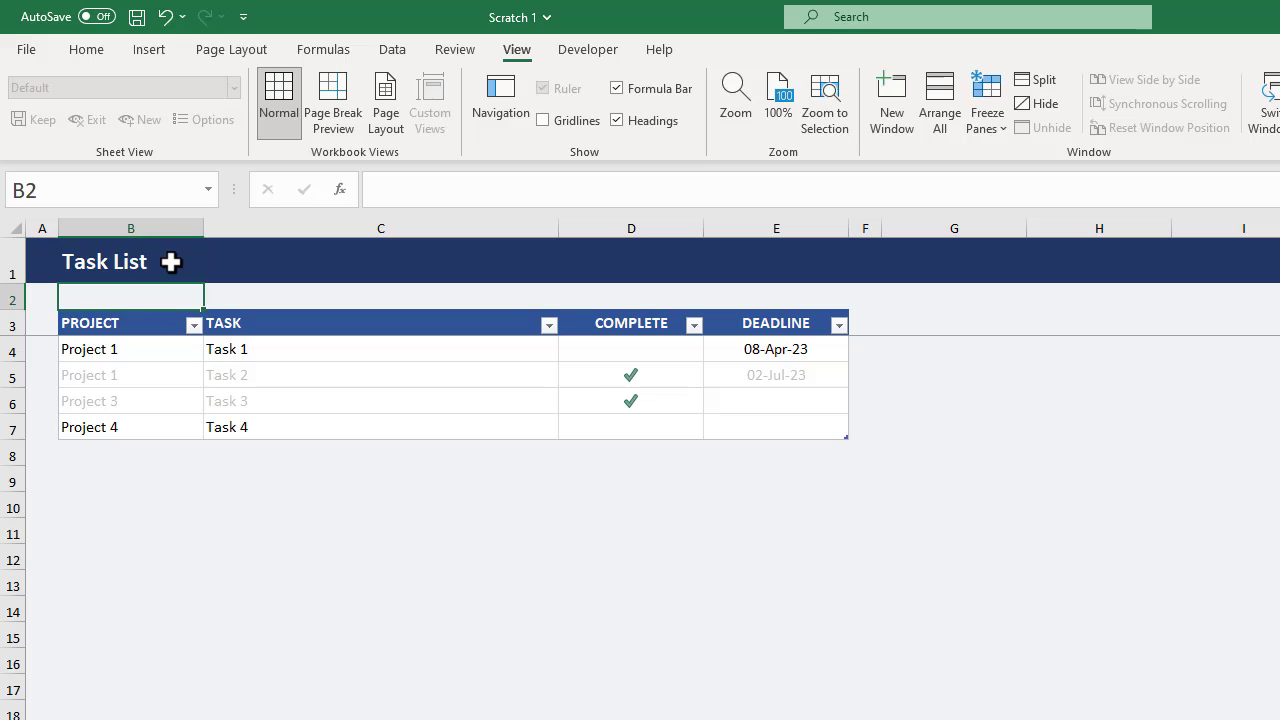
Switch to Sheet1 and rename the sheet as Projects.
key(ctrl+shift+F1)
click(134, 684)
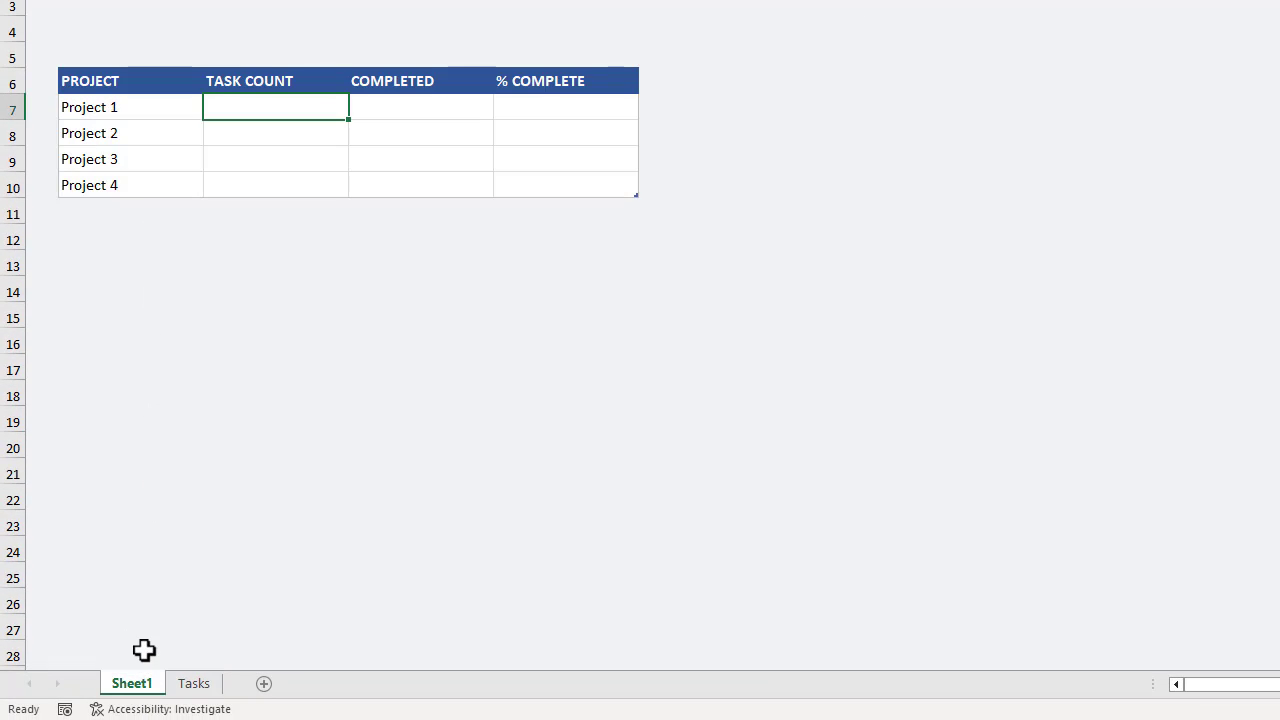
double_click(146, 685)
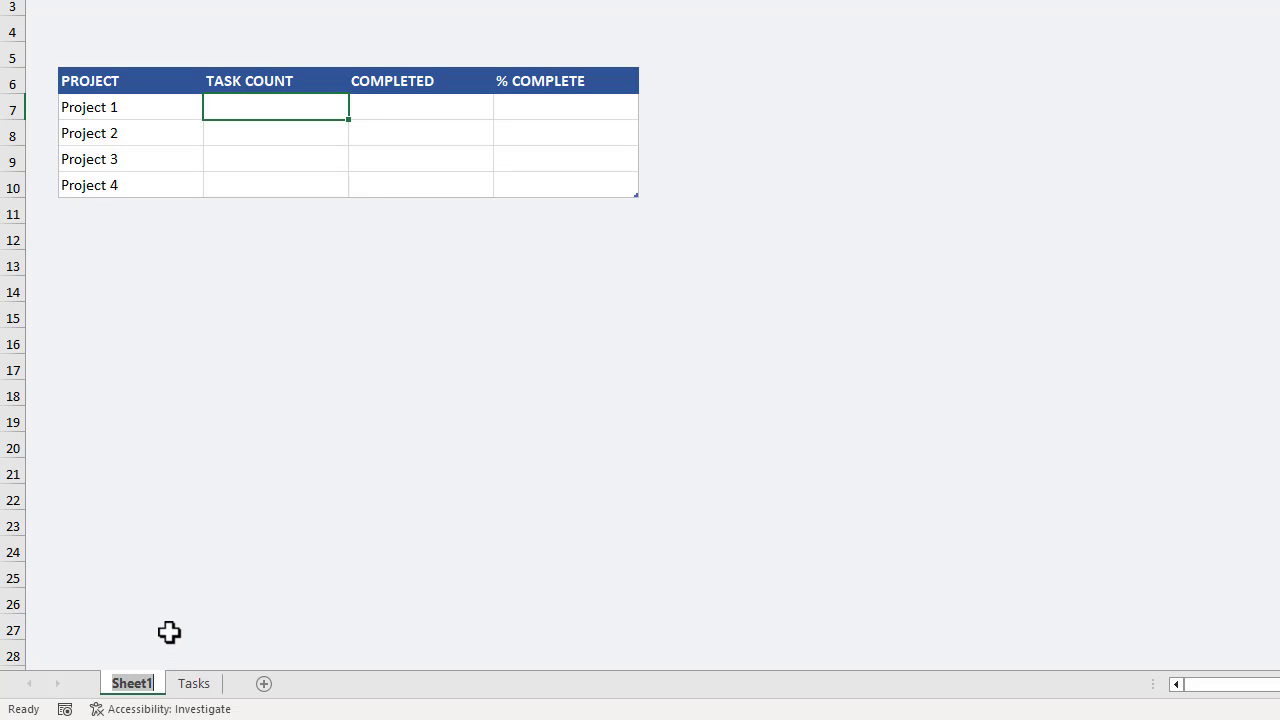
text(Projects)
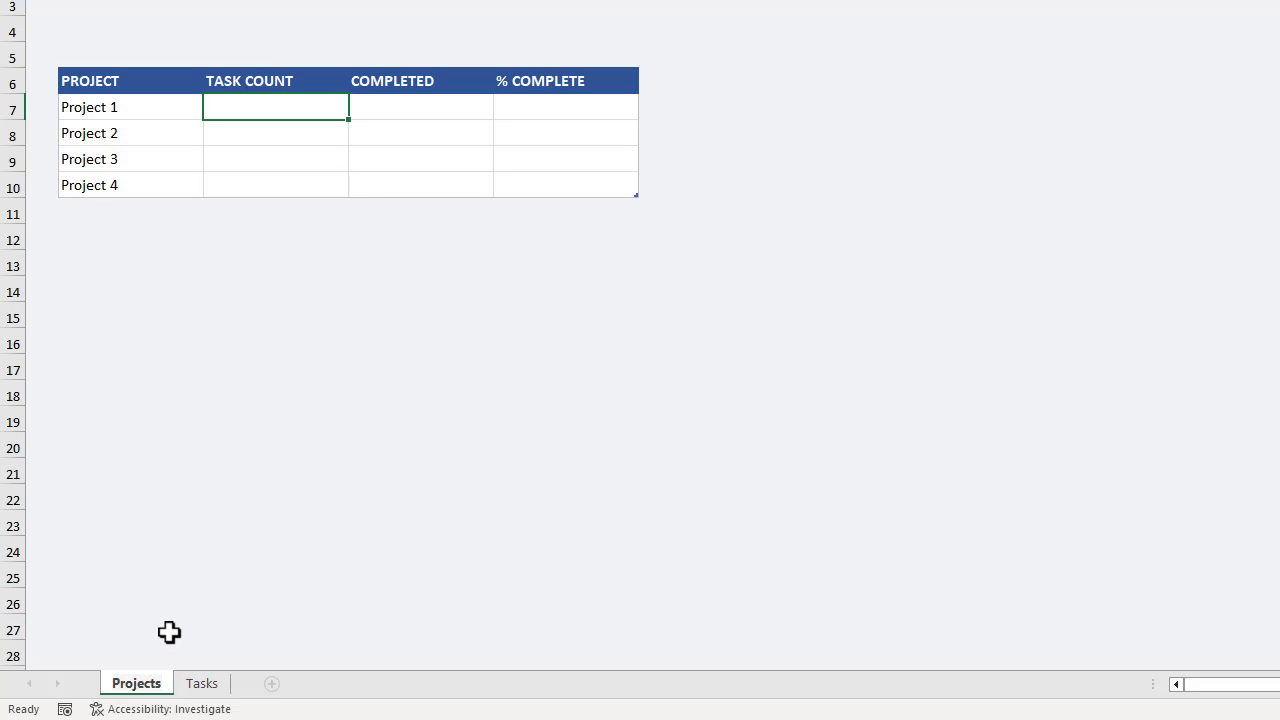
key(Return)
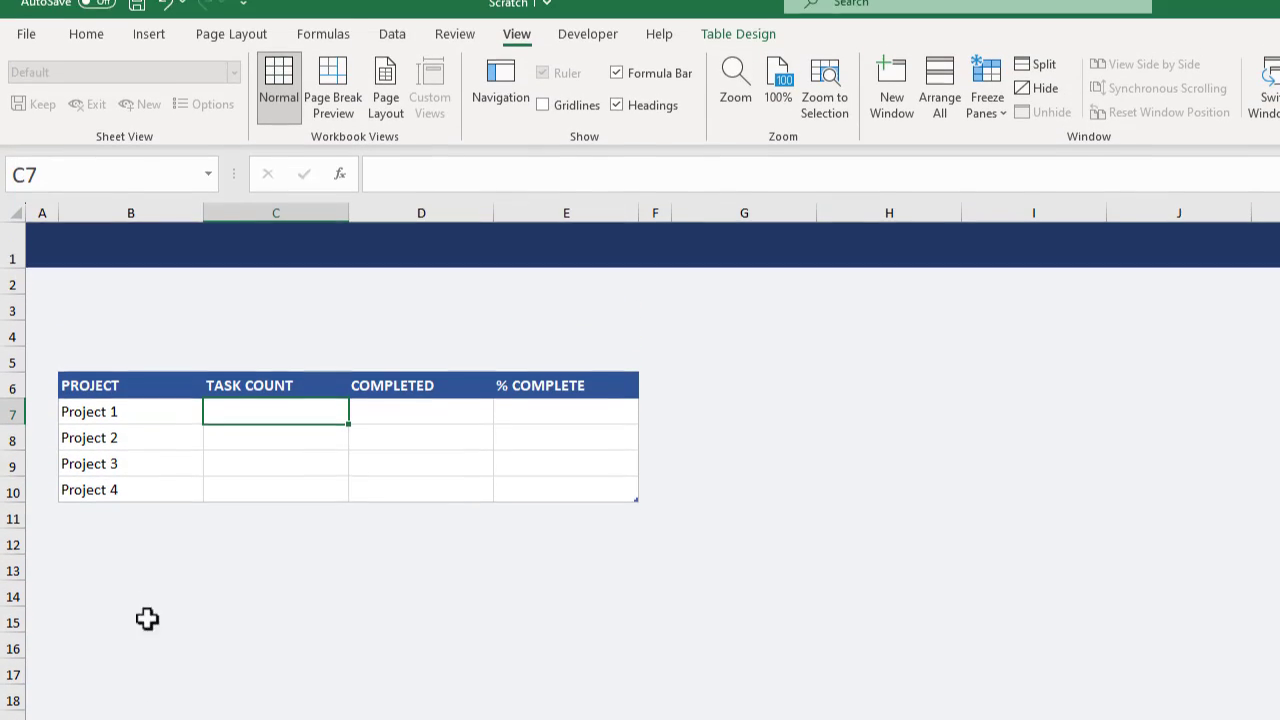
Center the contents of columns C to E, covering TASK COUNT, COMPLETED and % COMPLETE.
drag(286, 230, 549, 223)
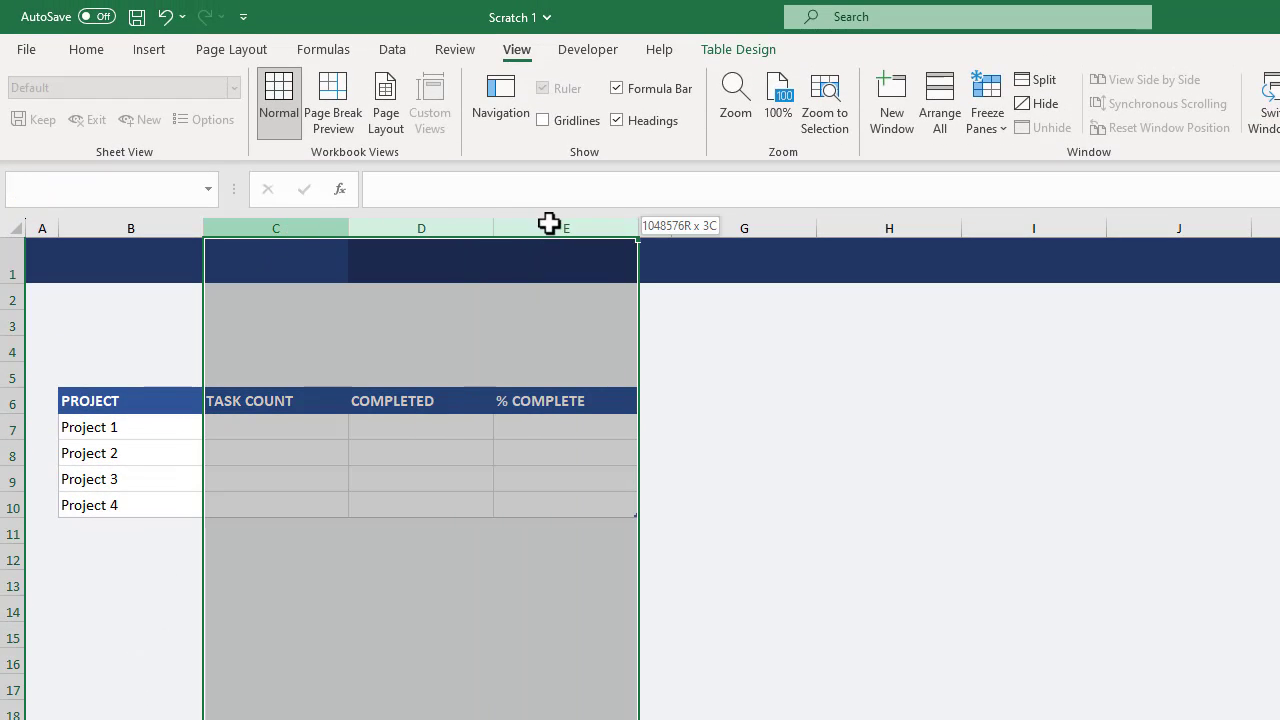
click(86, 49)
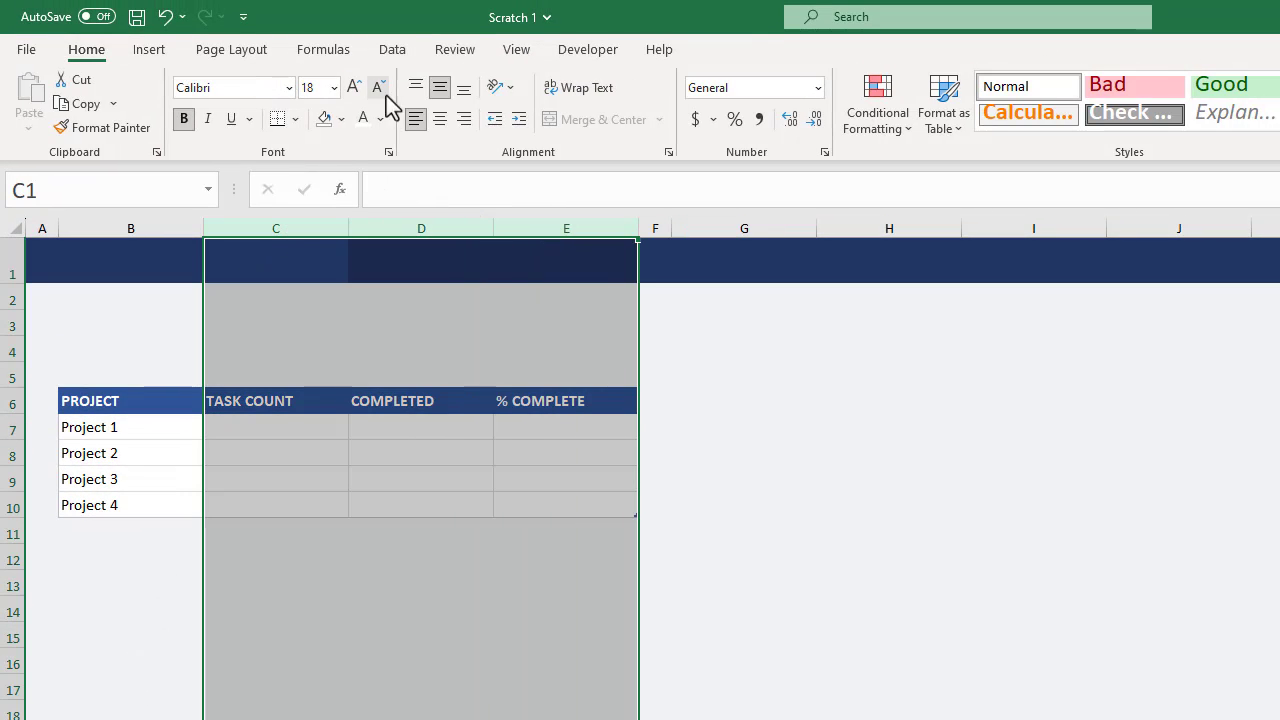
click(440, 119)
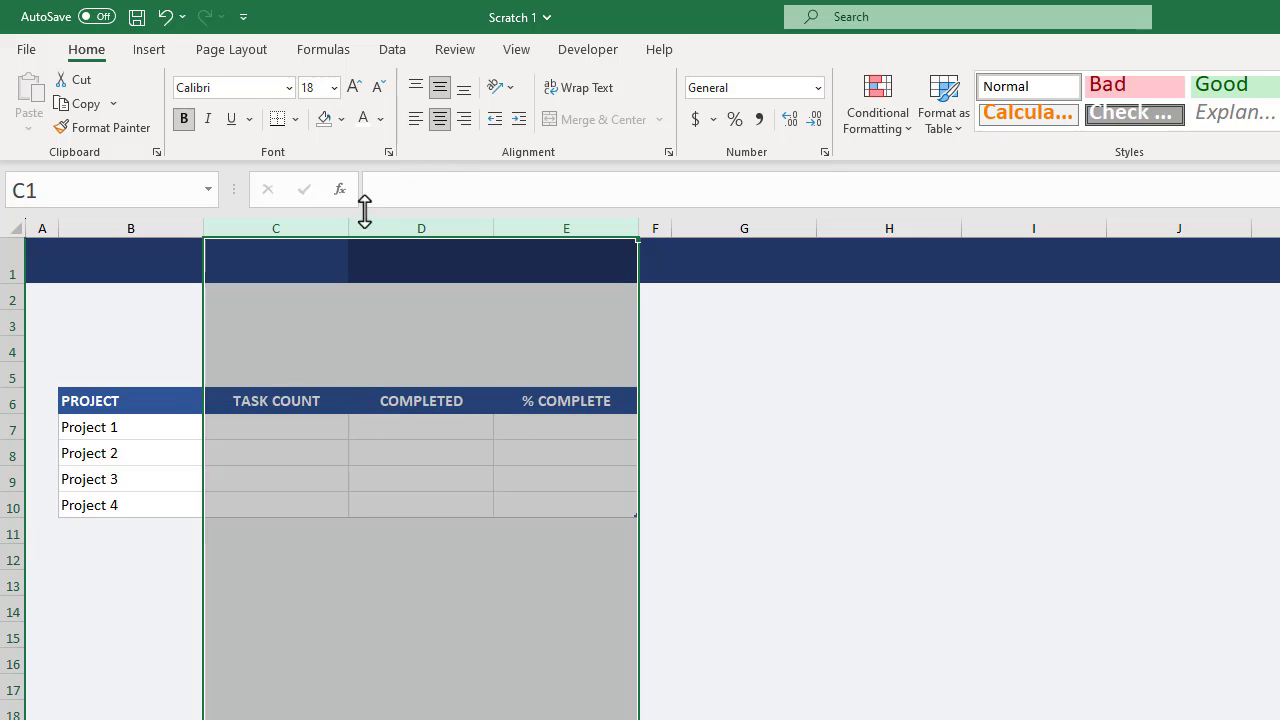
click(271, 424)
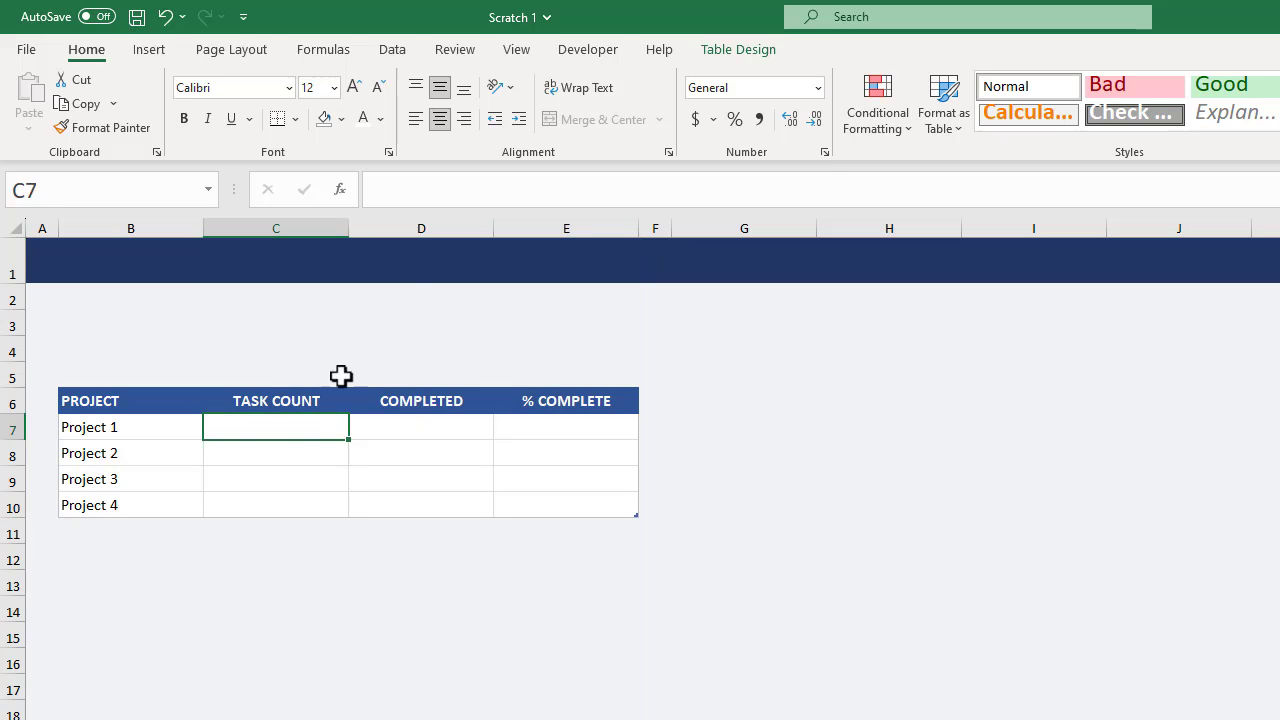
click(476, 191)
text(=)
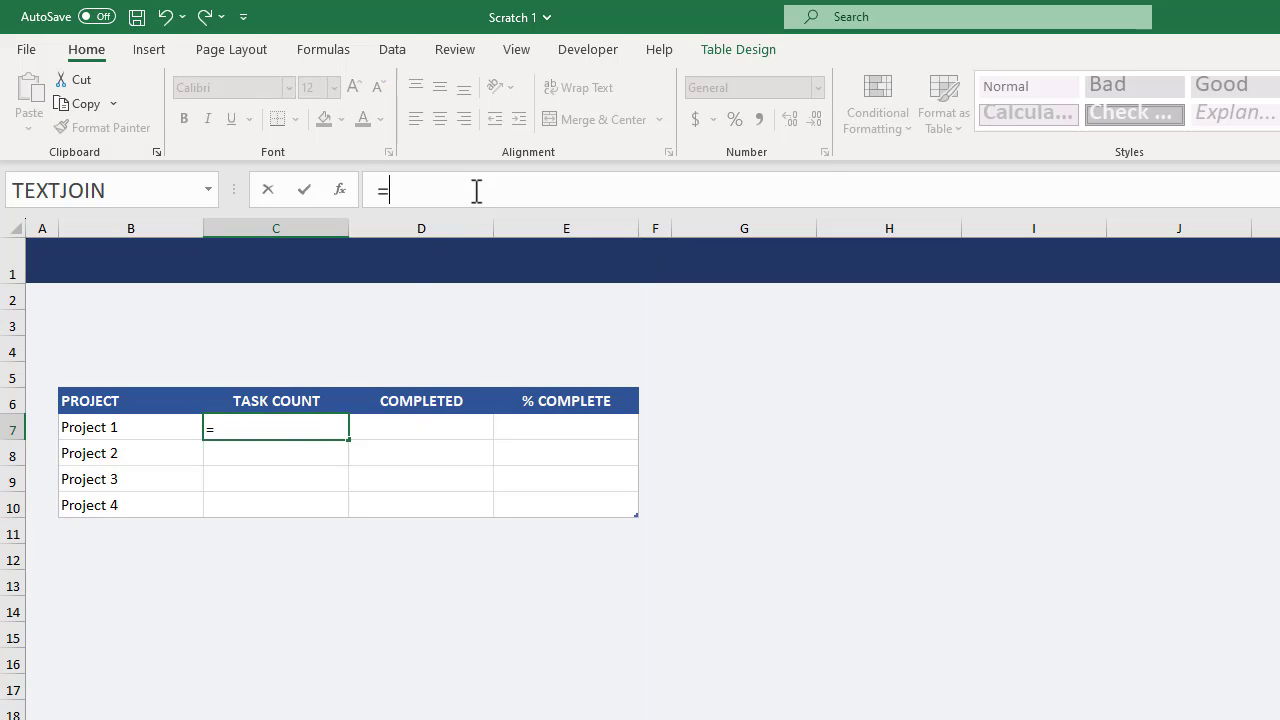
text(countif)
key(Tab)
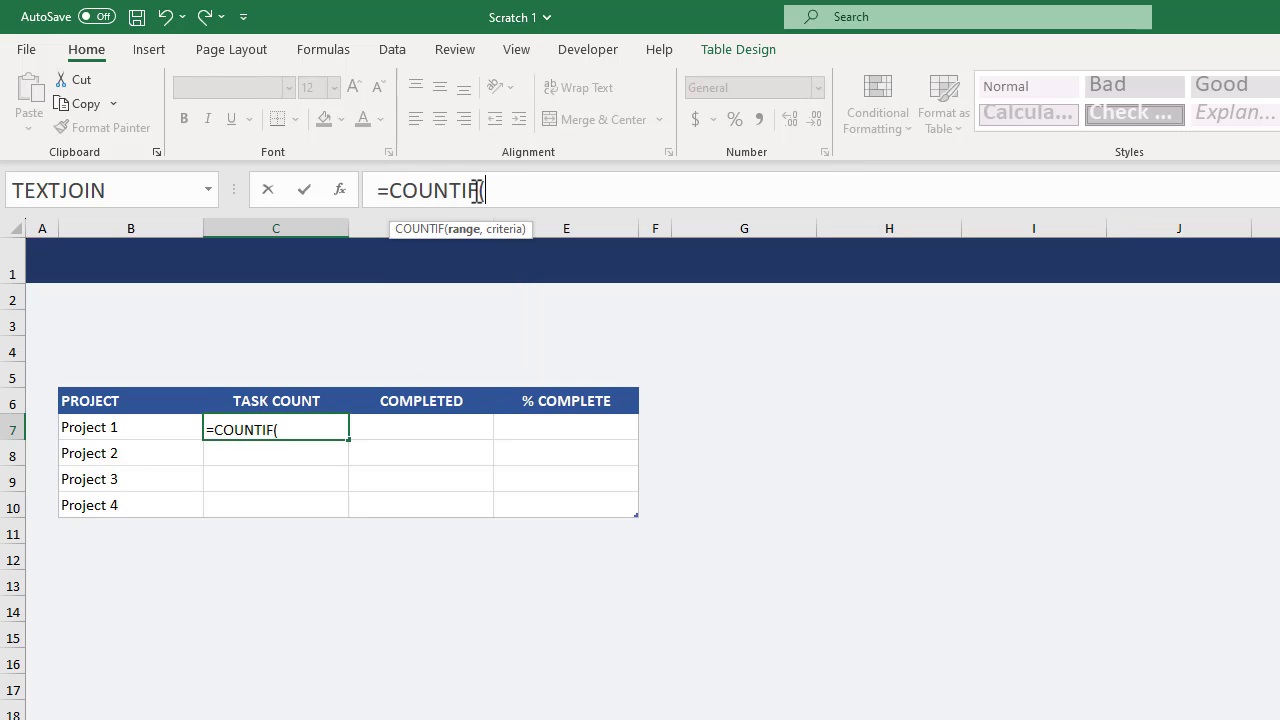
text(Task[pro)
key(Tab)
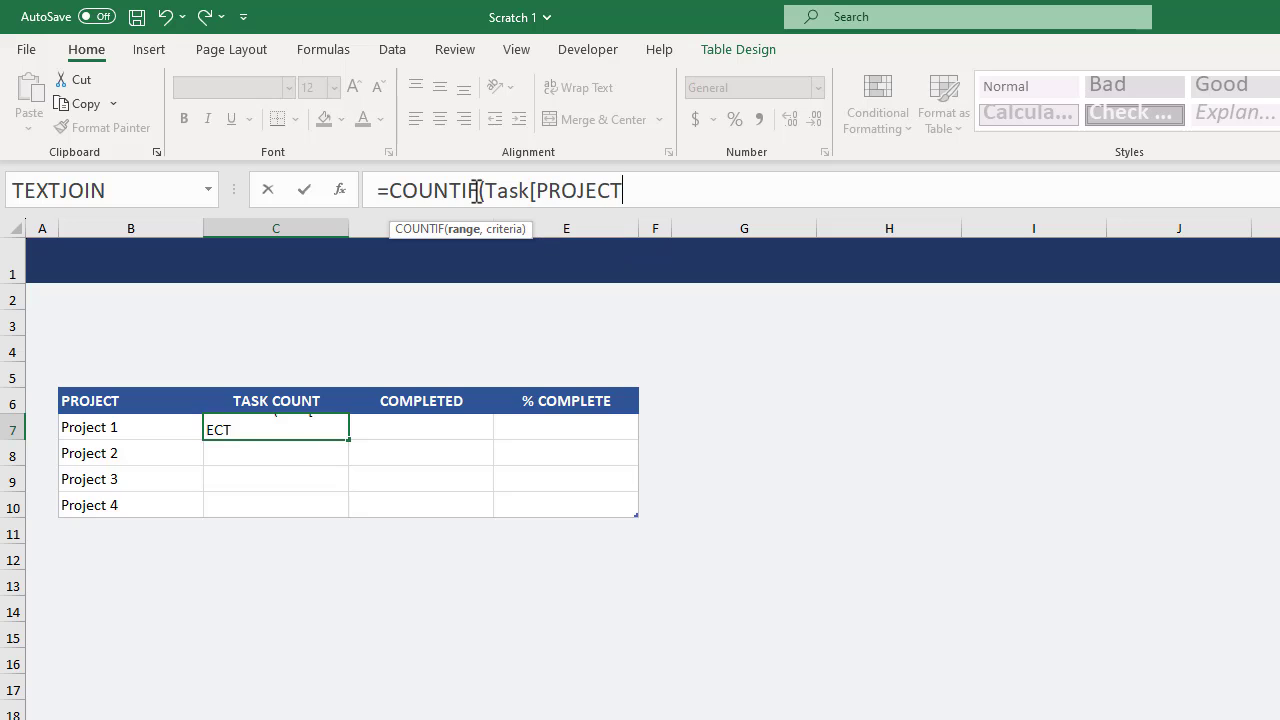
text(],)
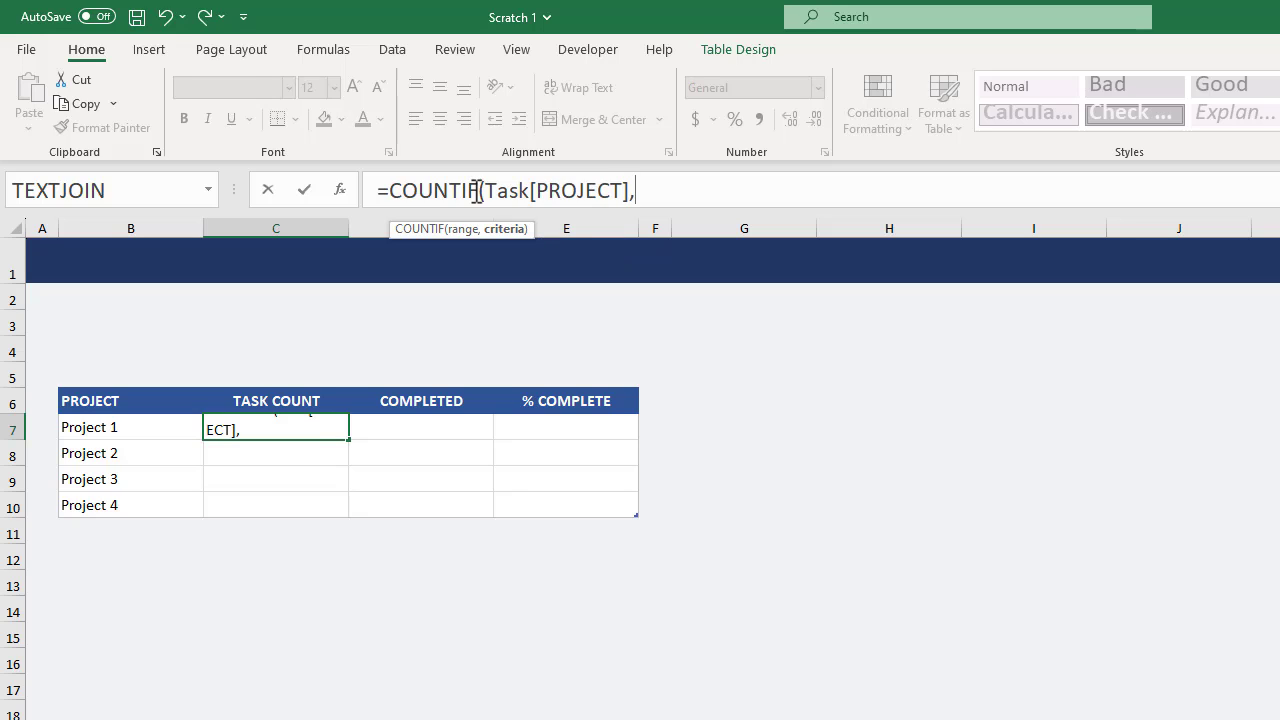
text([)
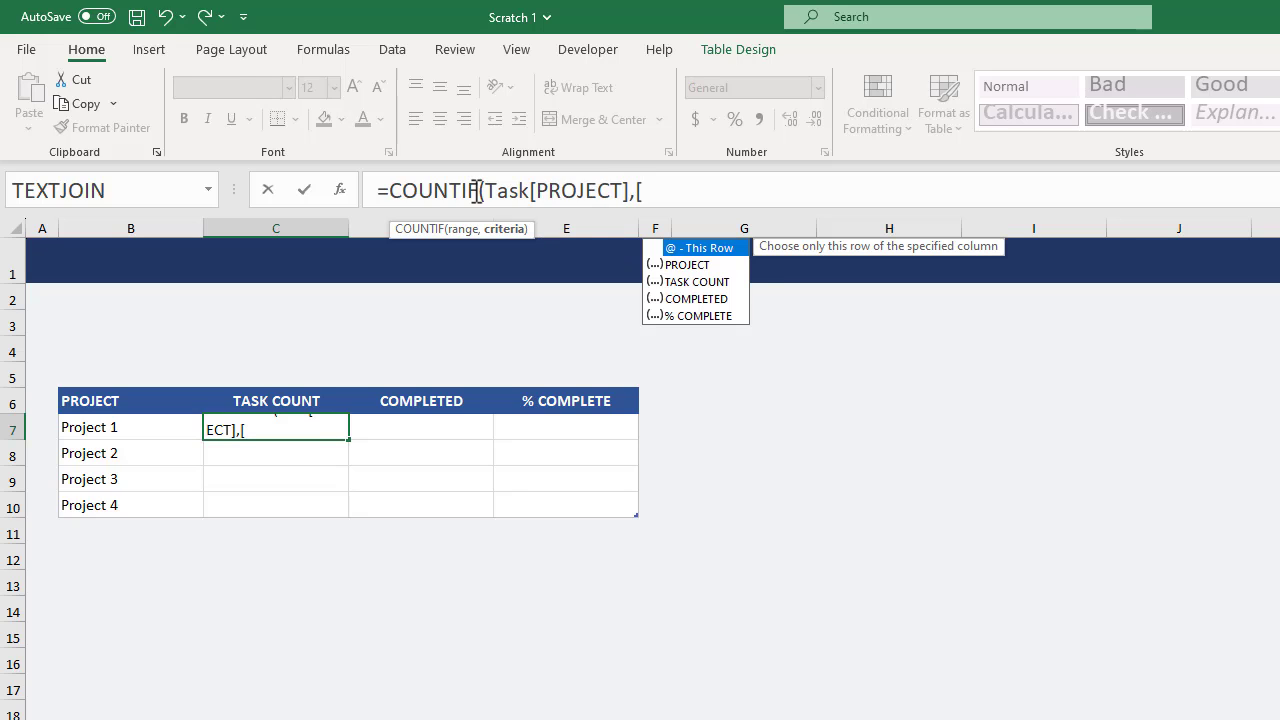
text(@pr)
key(Tab)
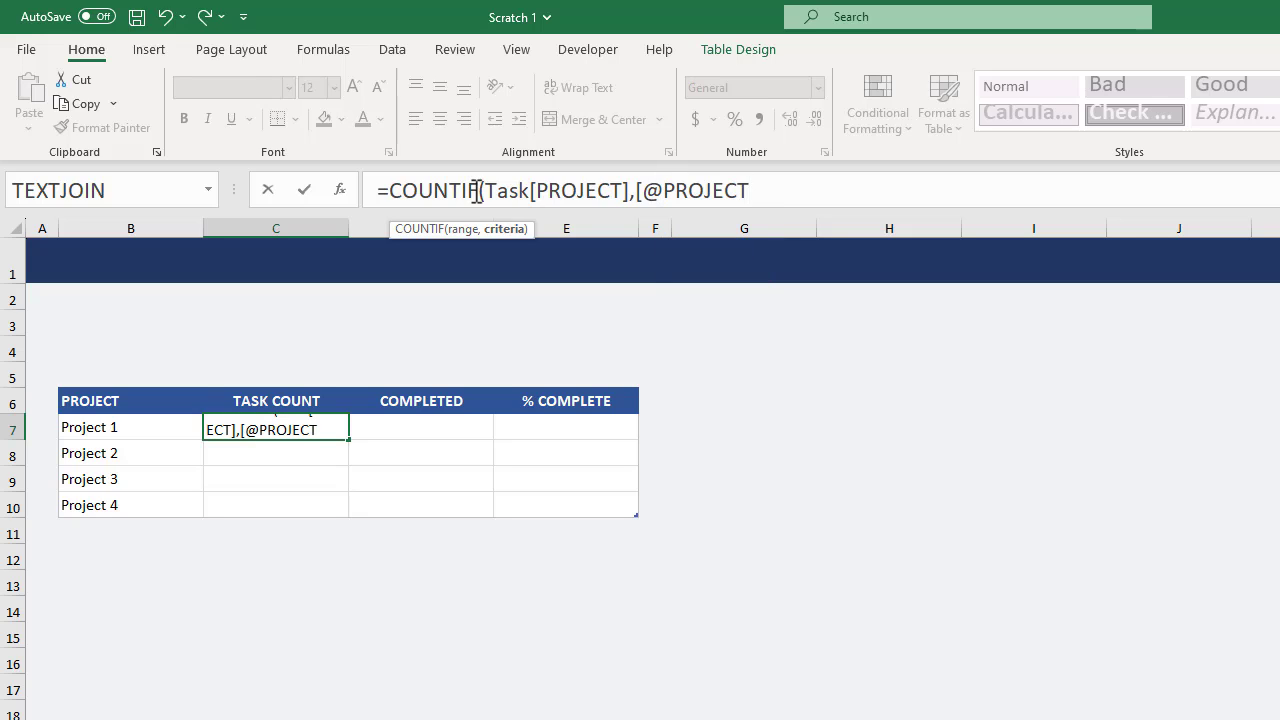
text(])
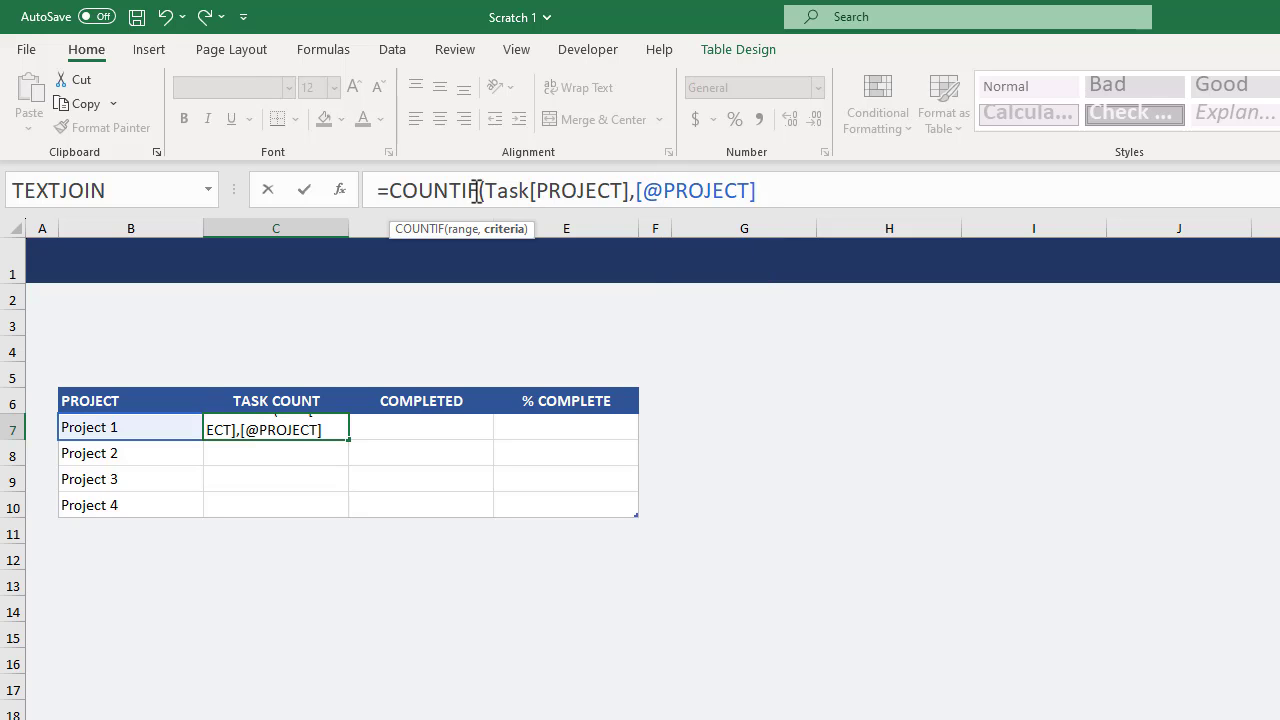
text())
key(Return)
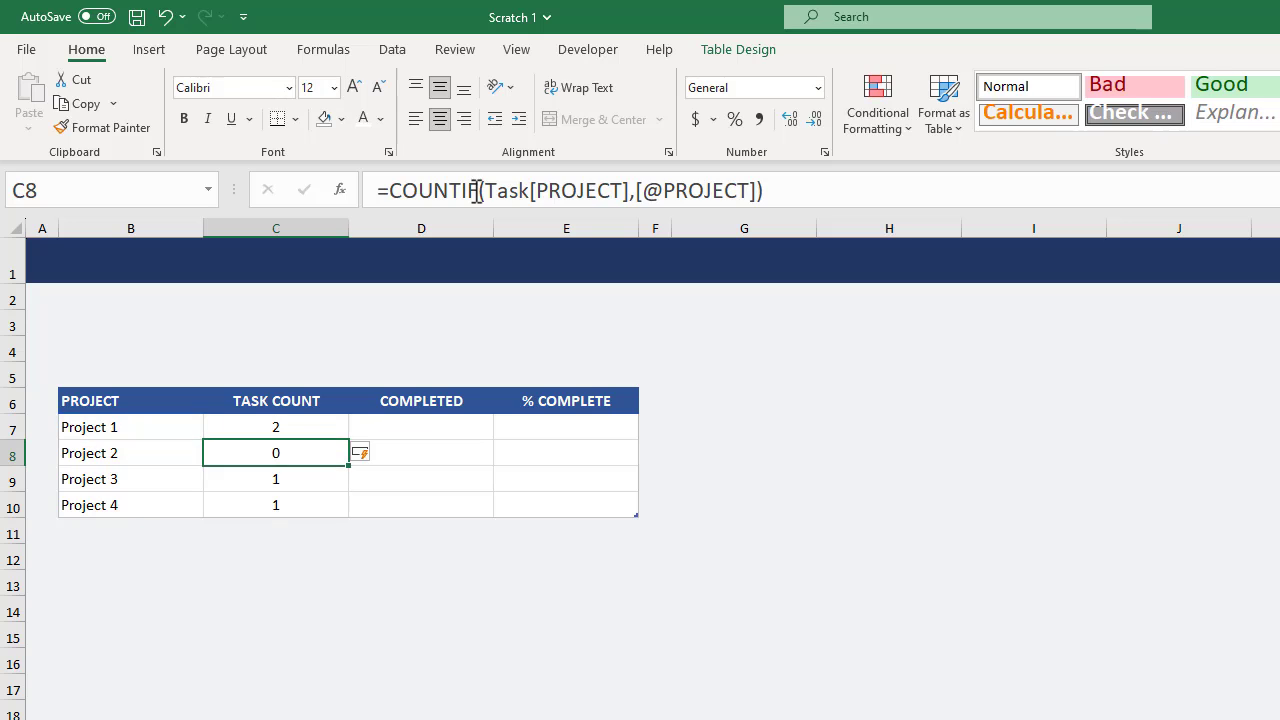
click(323, 424)
click(323, 454)
click(321, 479)
click(321, 504)
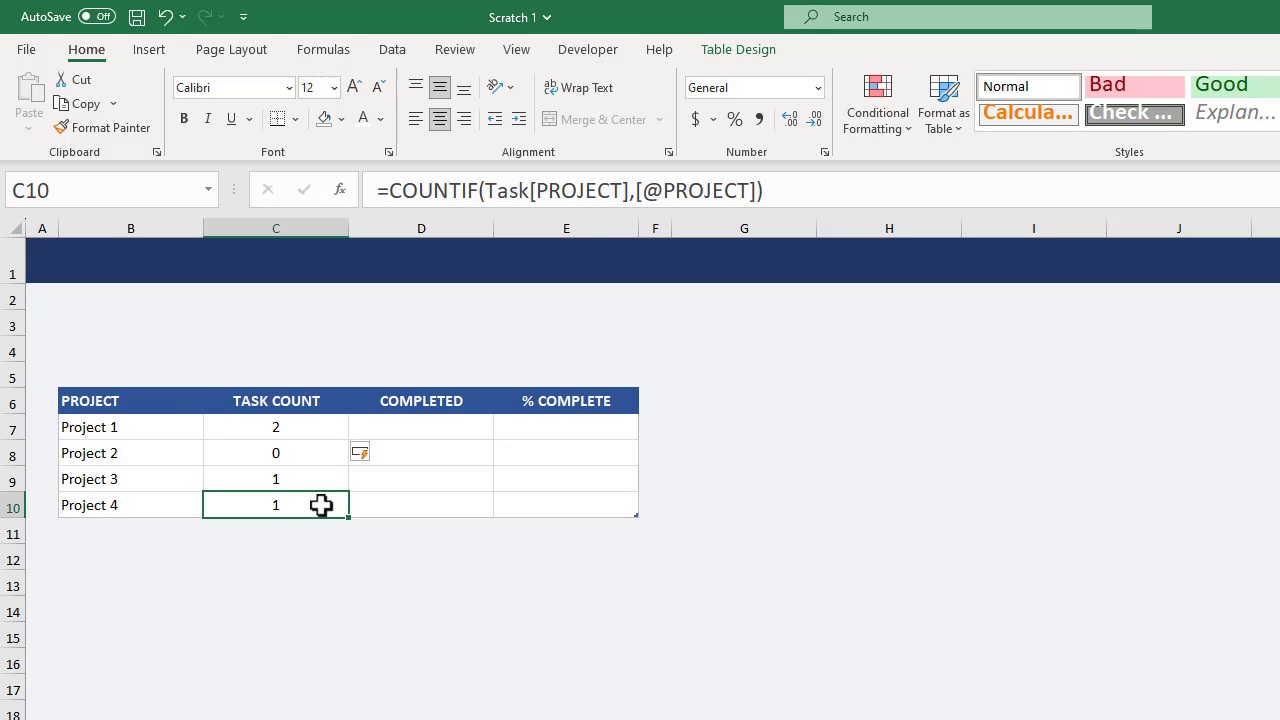
click(416, 426)
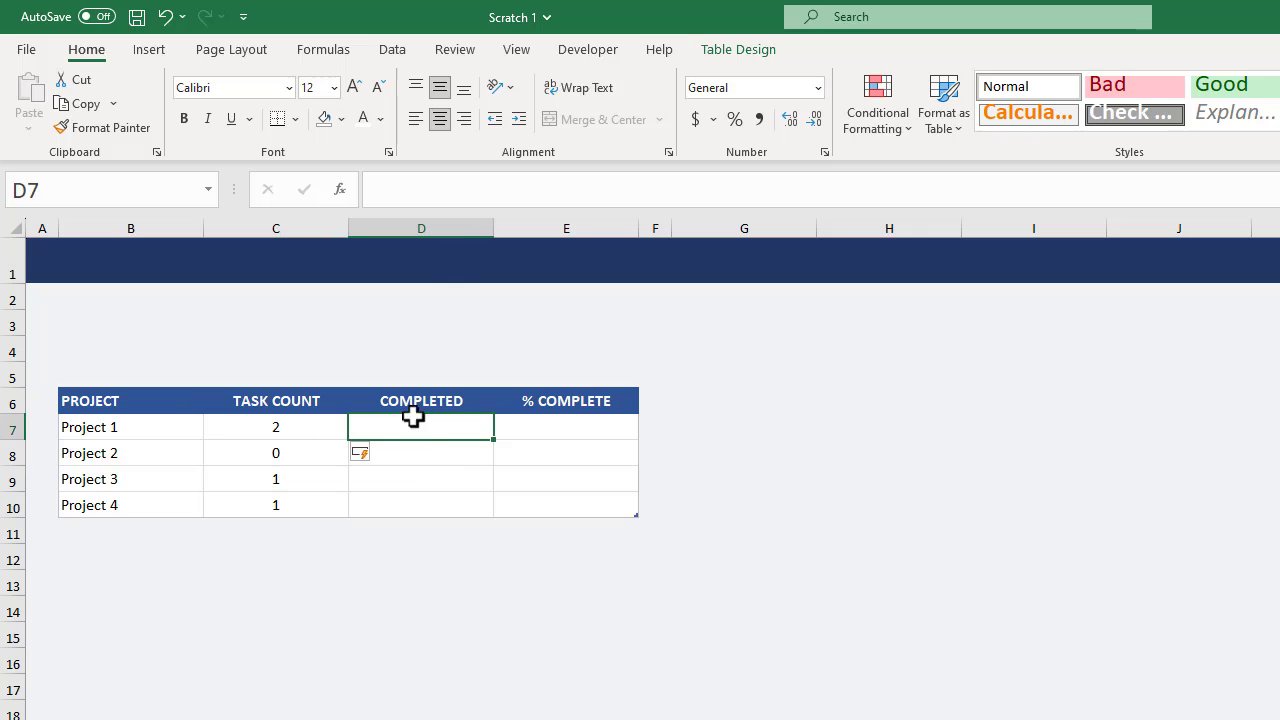
click(515, 189)
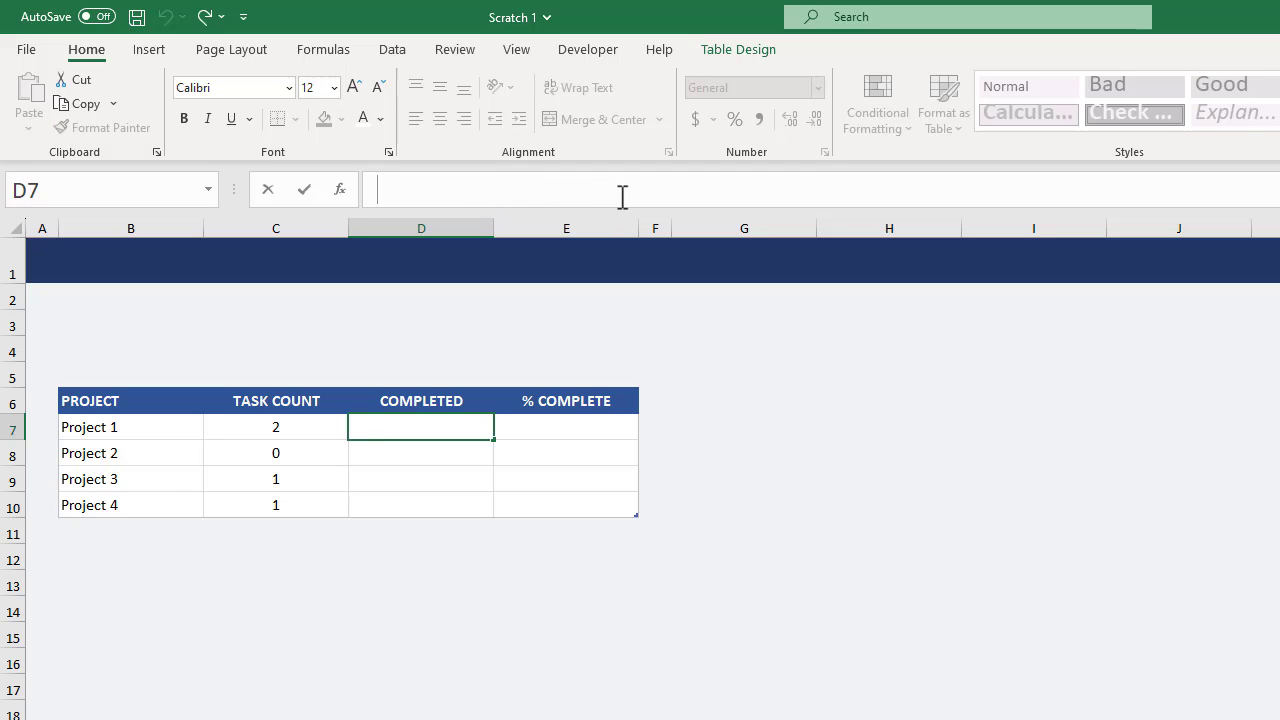
text(=countifs)
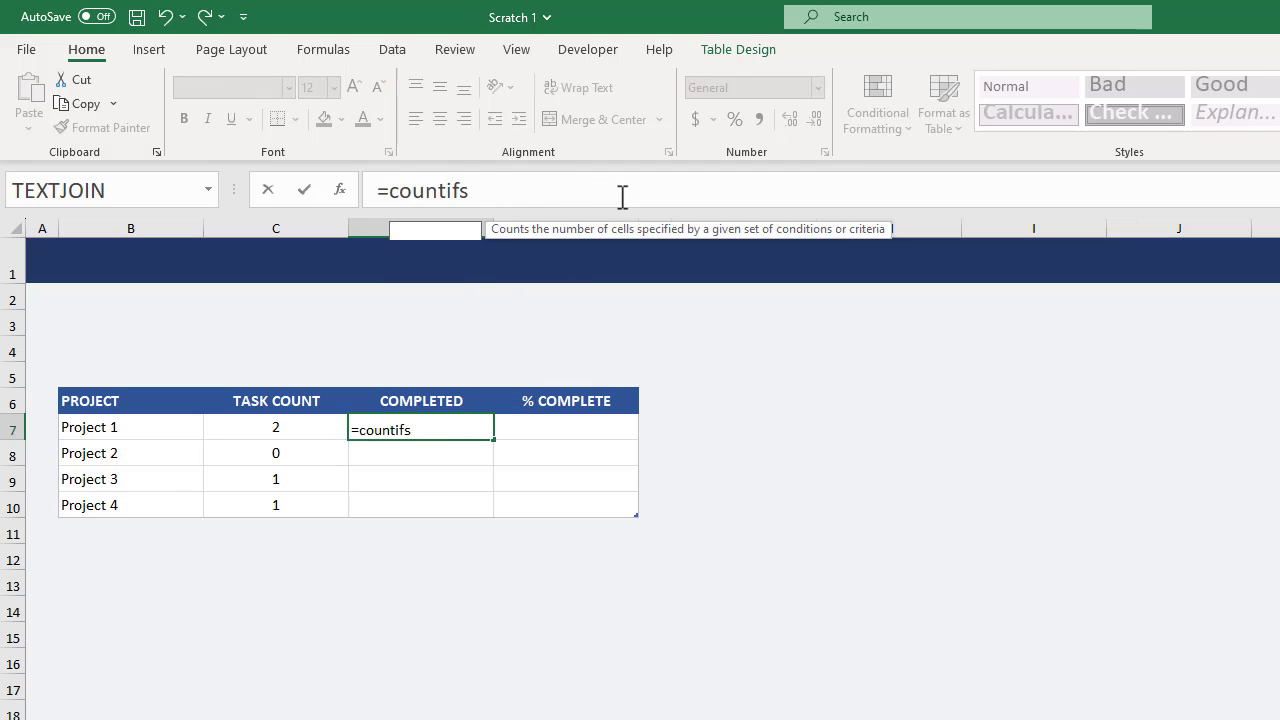
key(Tab)
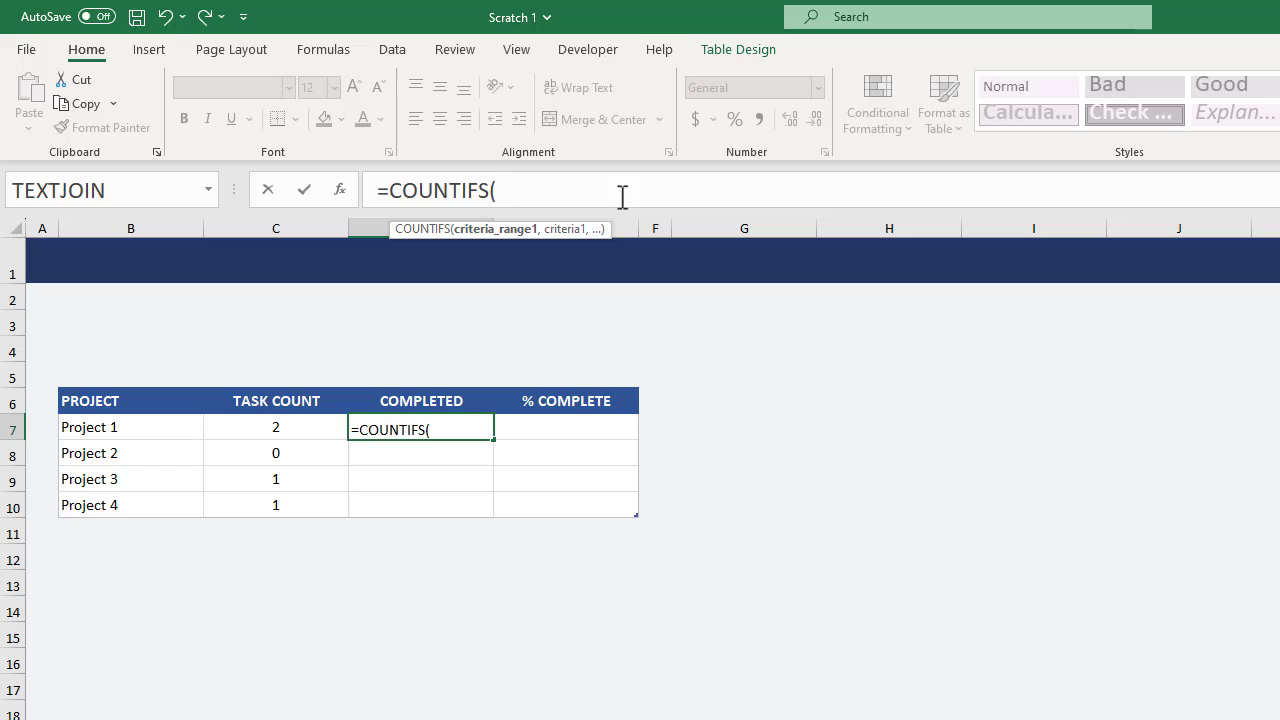
text(Task[)
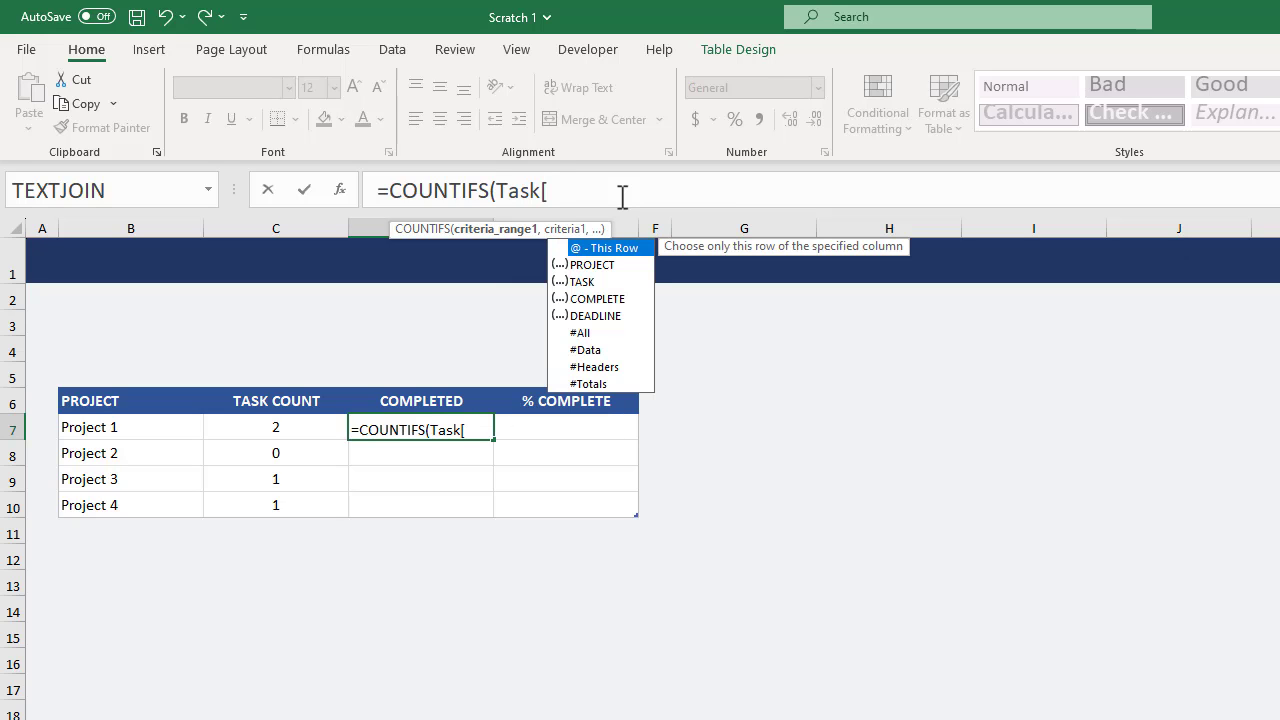
text(PROJECT],)
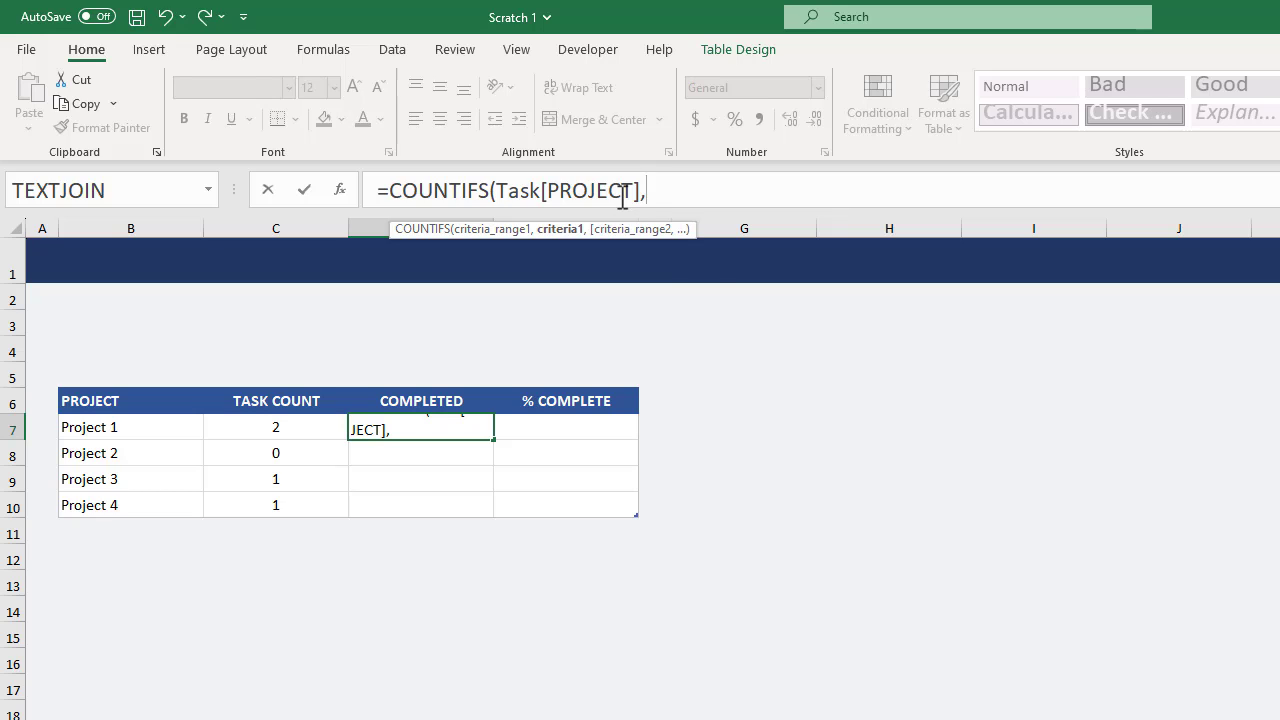
text([@)
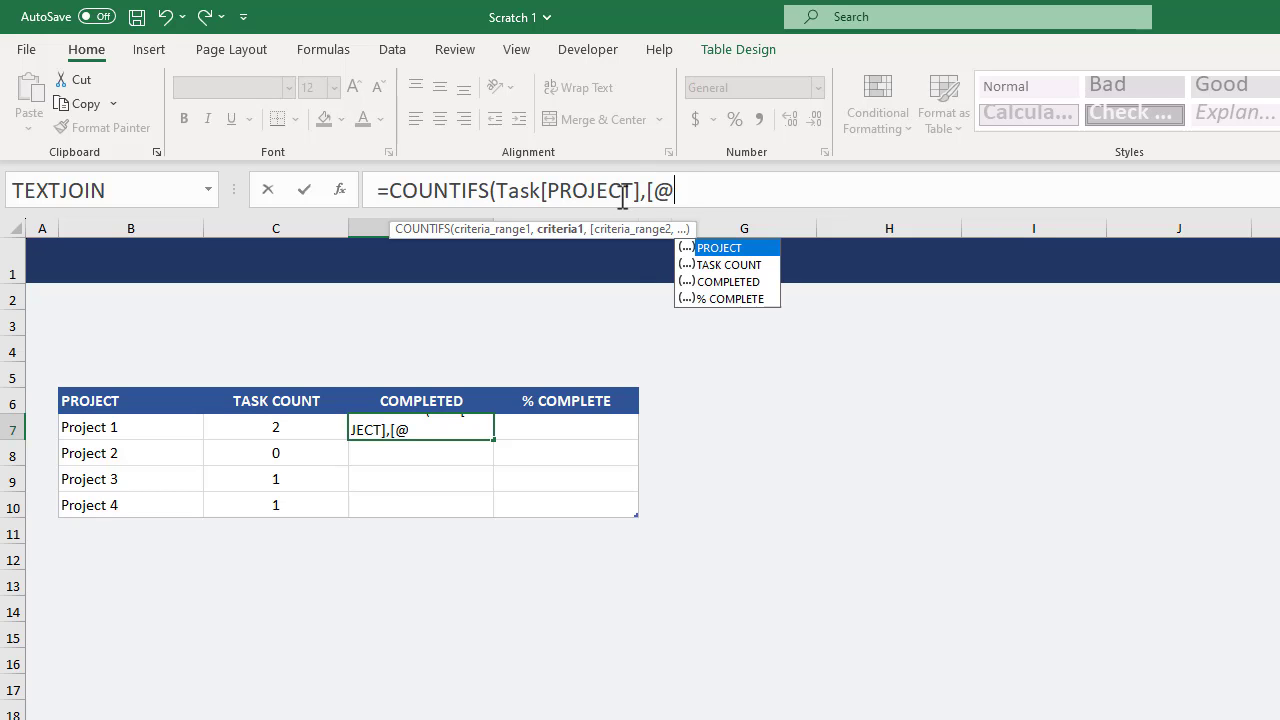
key(Tab)
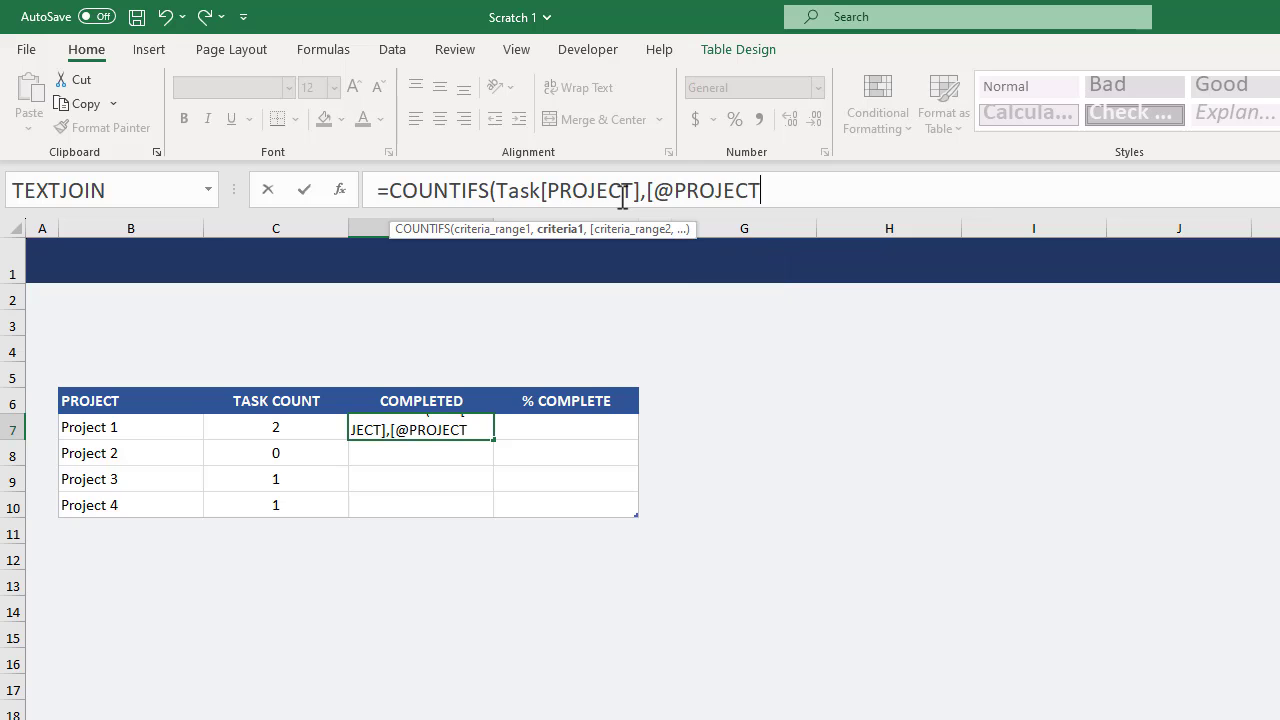
Complete the COUNTIFS formula with Task[COMPLETE] and 1 as the second criteria pair, and check the COMPLETED cell of each project row.
text(])
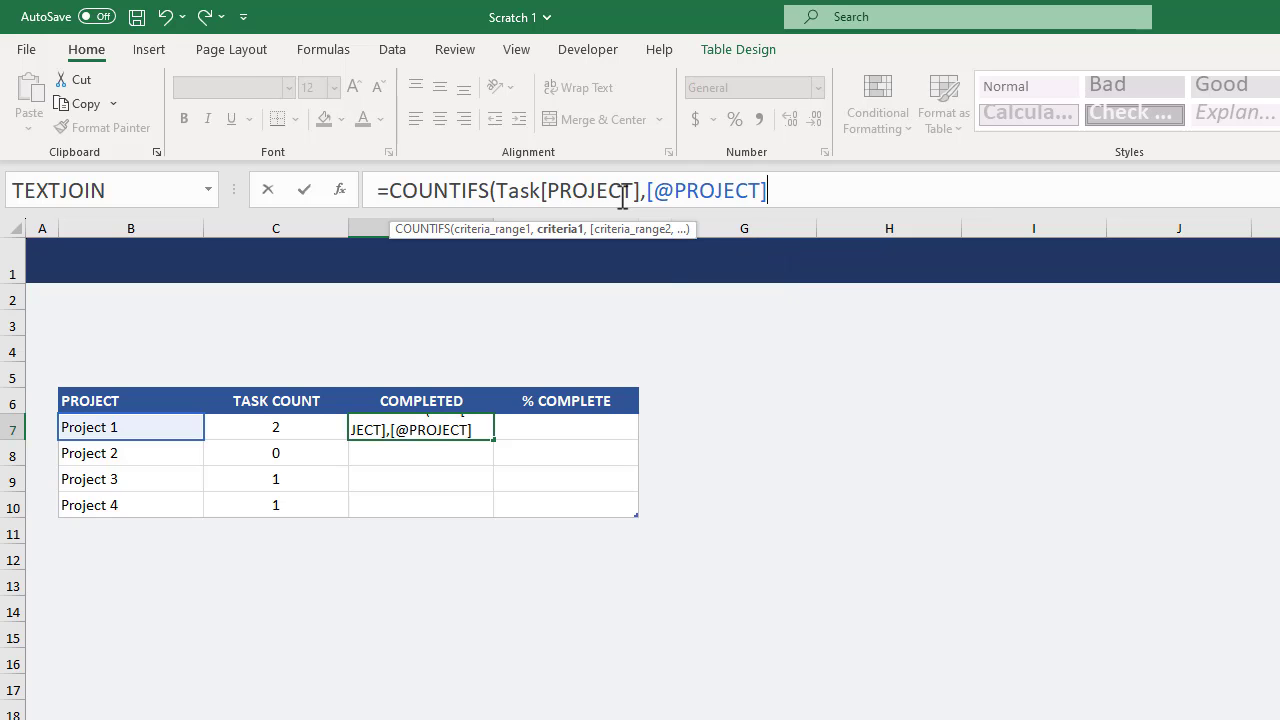
text(,)
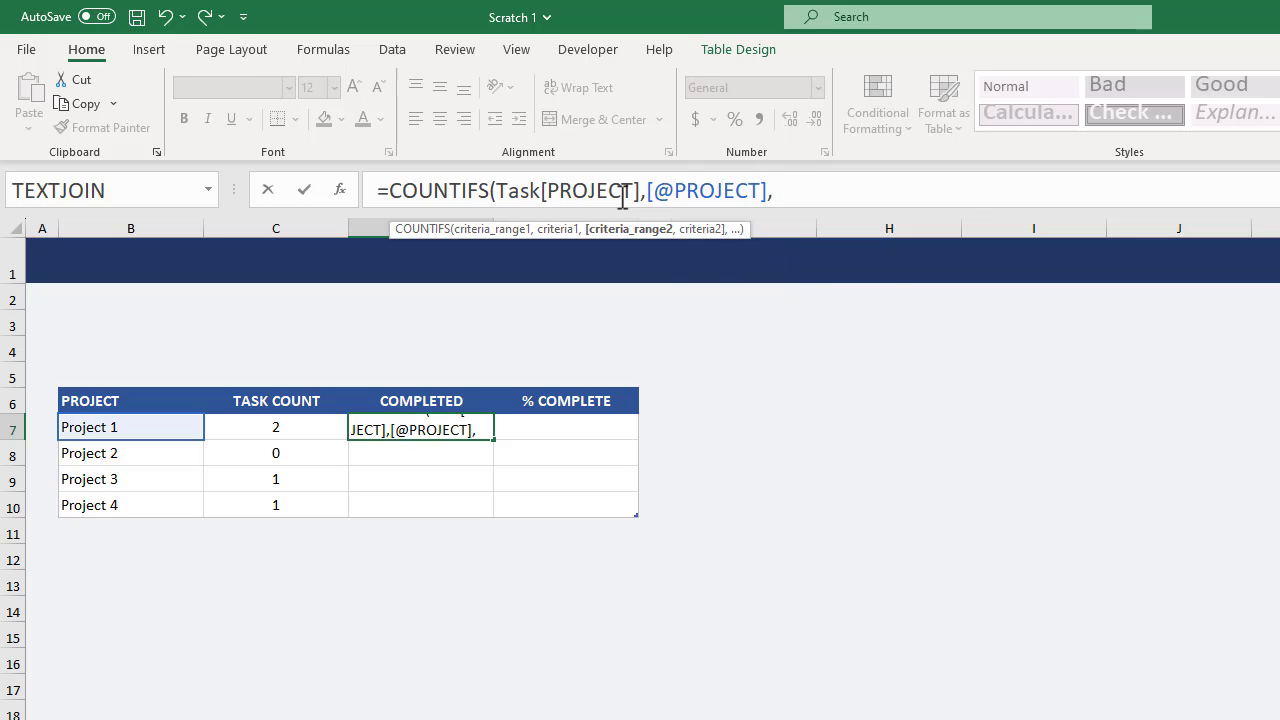
text(Task[)
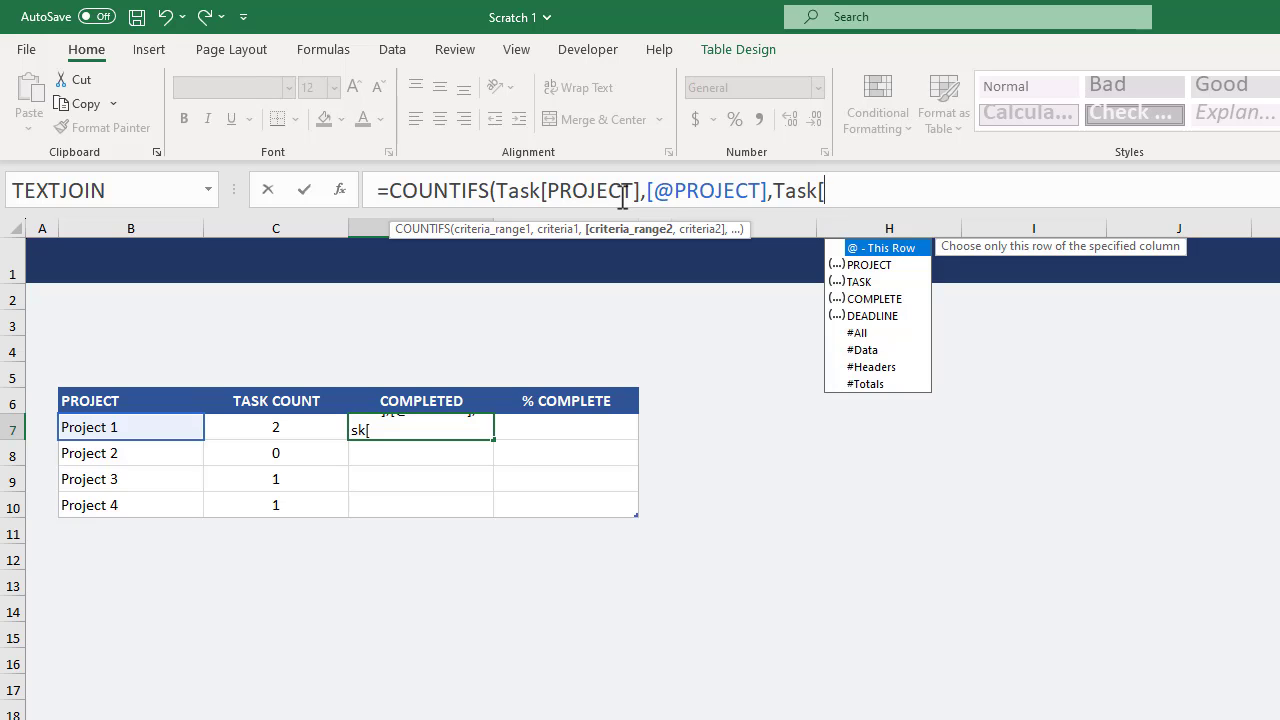
text(co)
key(Tab)
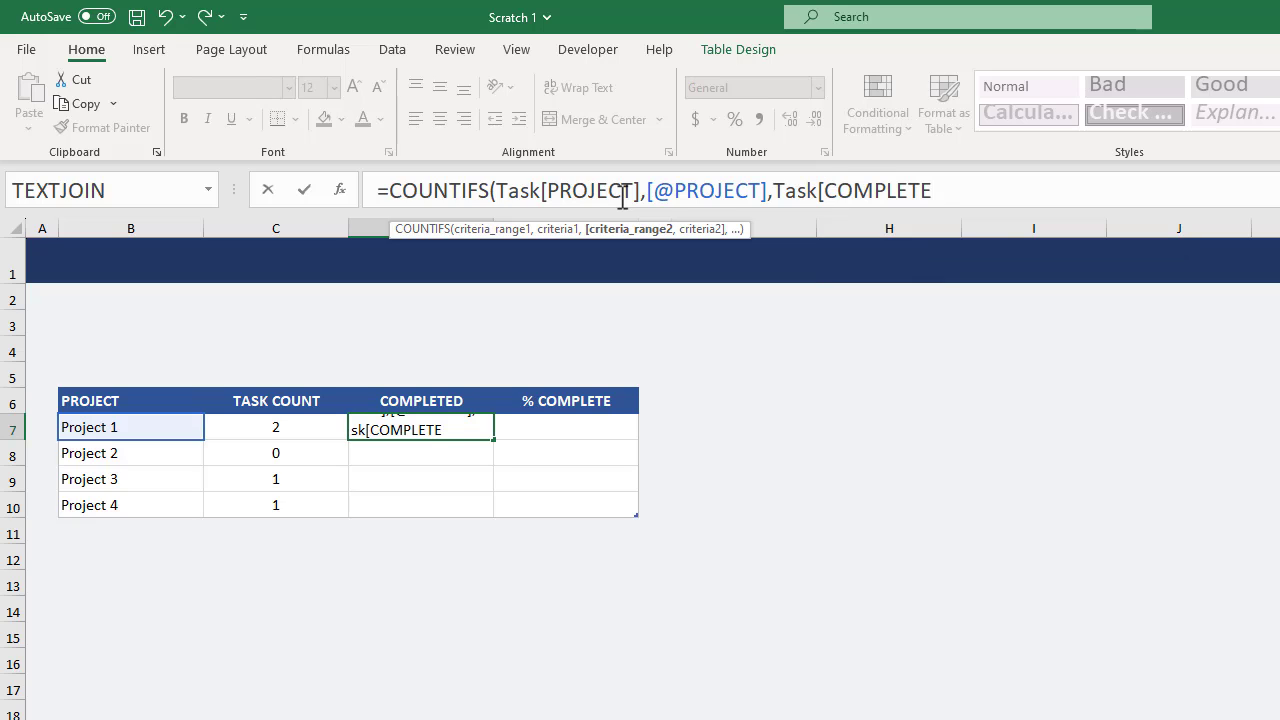
text(],)
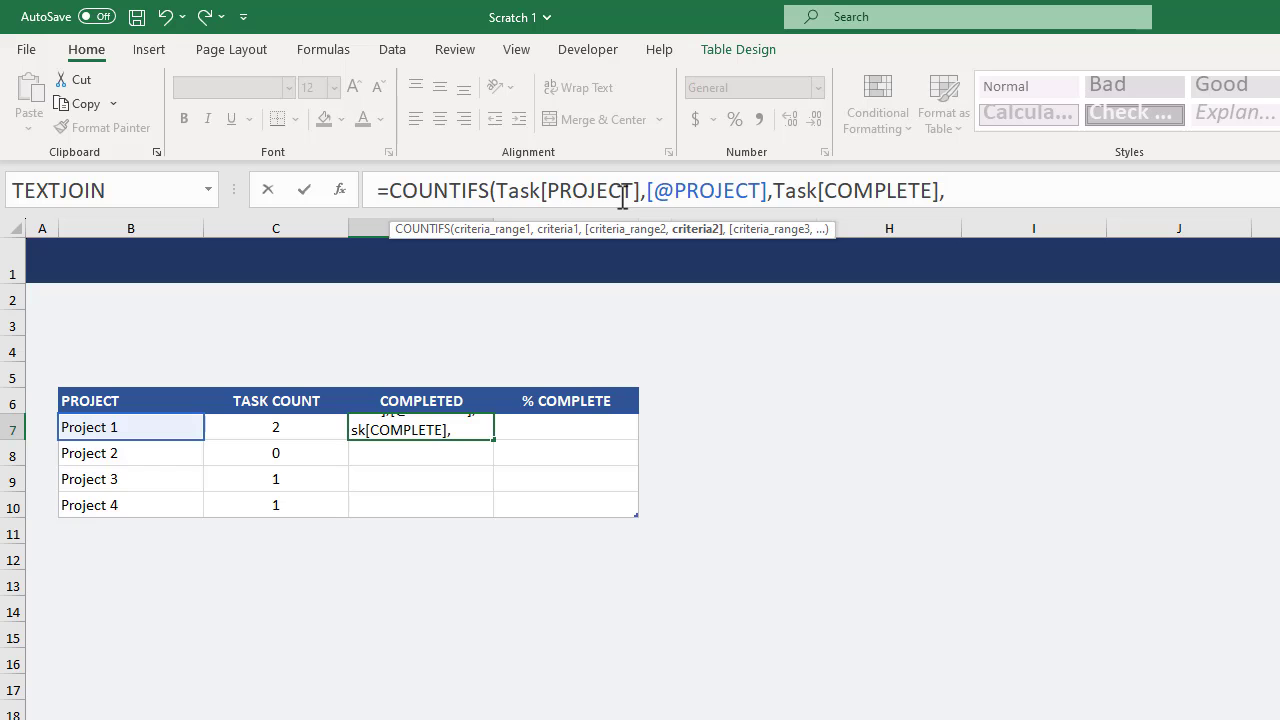
text(1))
key(Return)
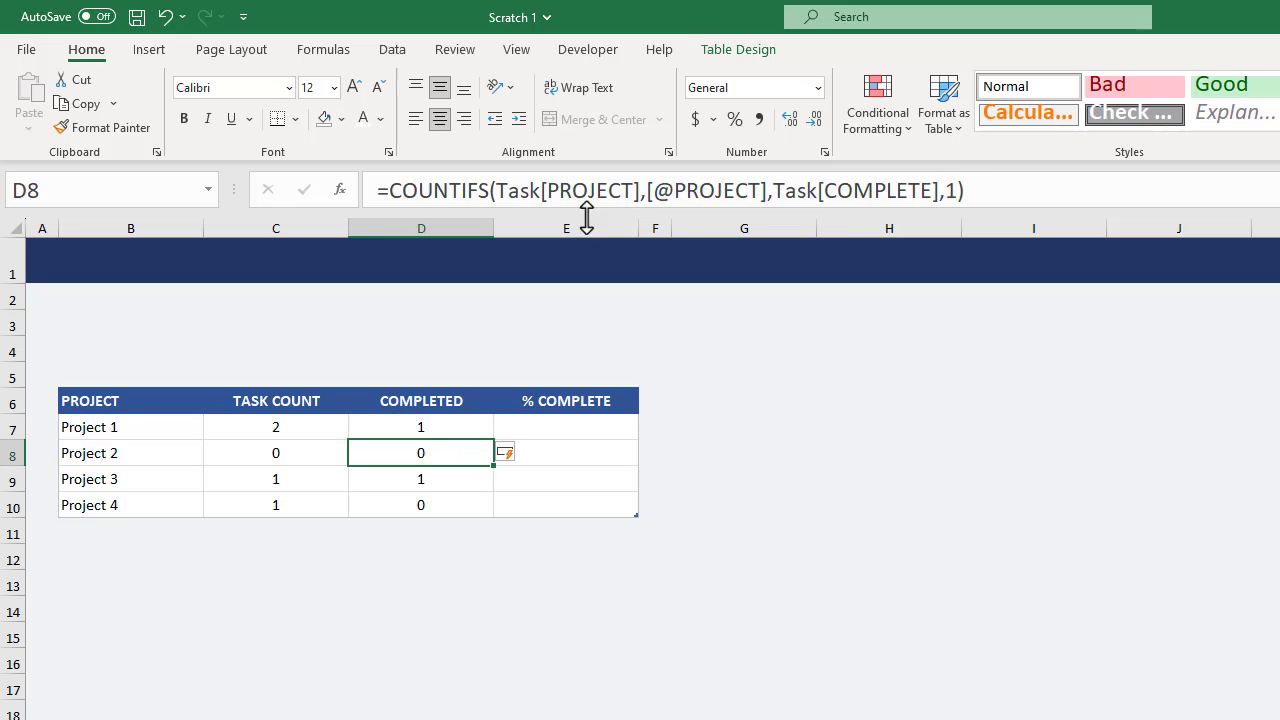
click(463, 428)
click(468, 450)
click(474, 476)
click(475, 506)
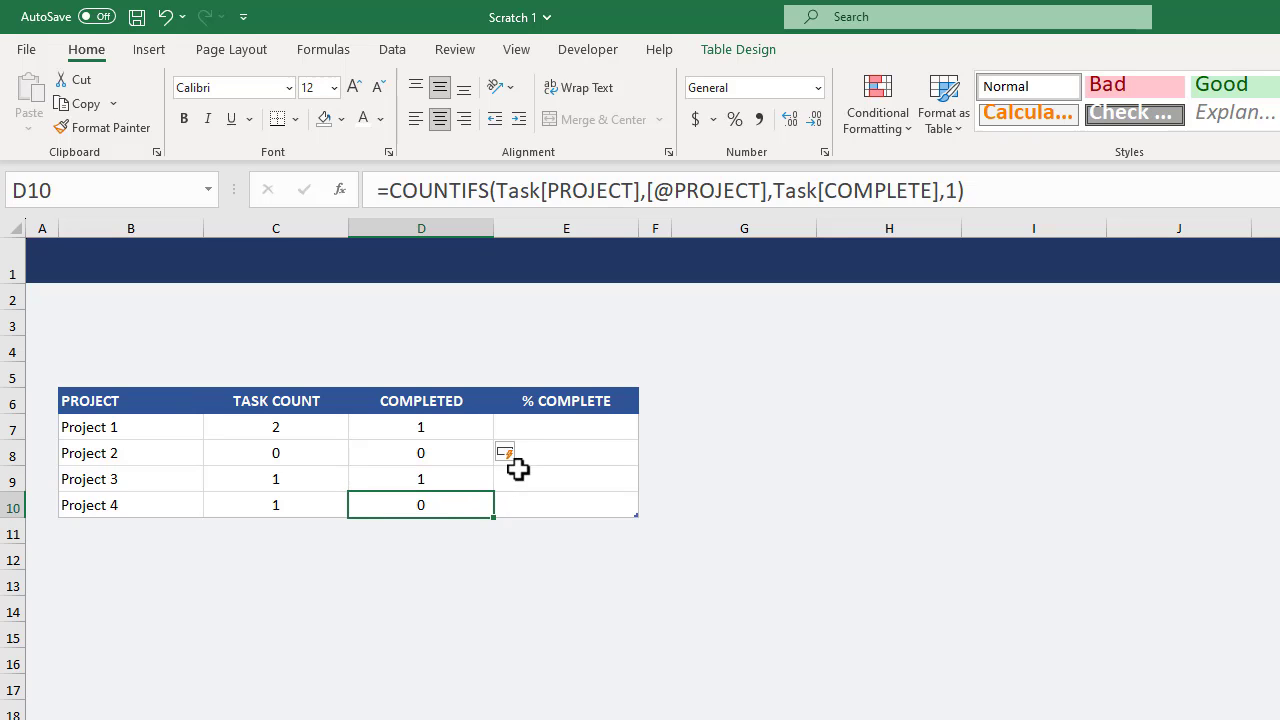
Start an IF formula in cell E7 under % COMPLETE that tests [@[TASK COUNT]]=0 and returns 0 when true.
click(562, 426)
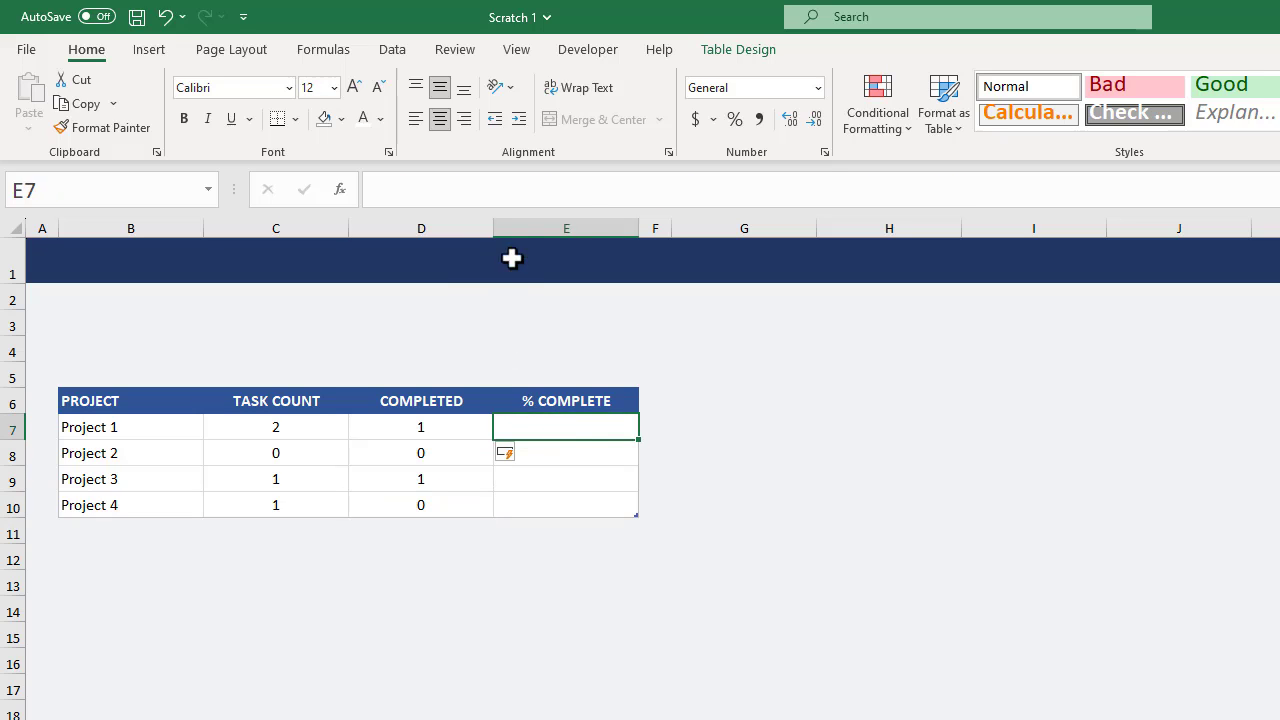
click(662, 186)
text(=)
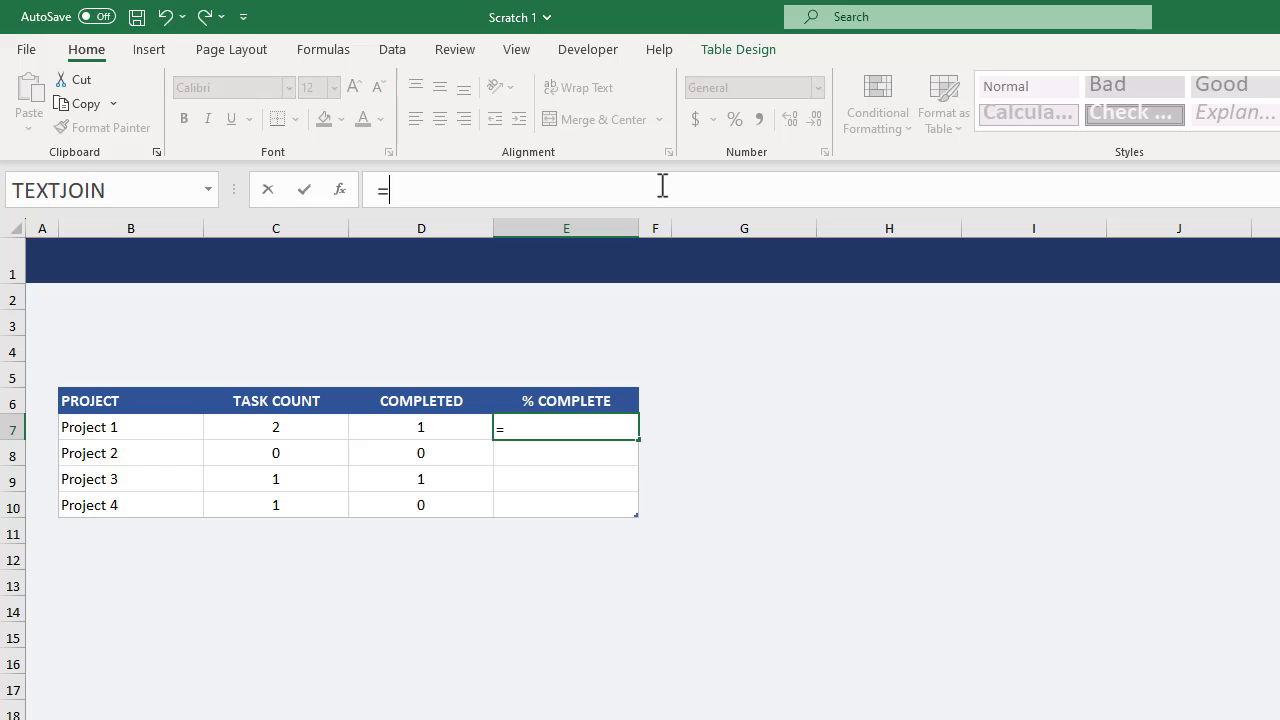
text(IF()
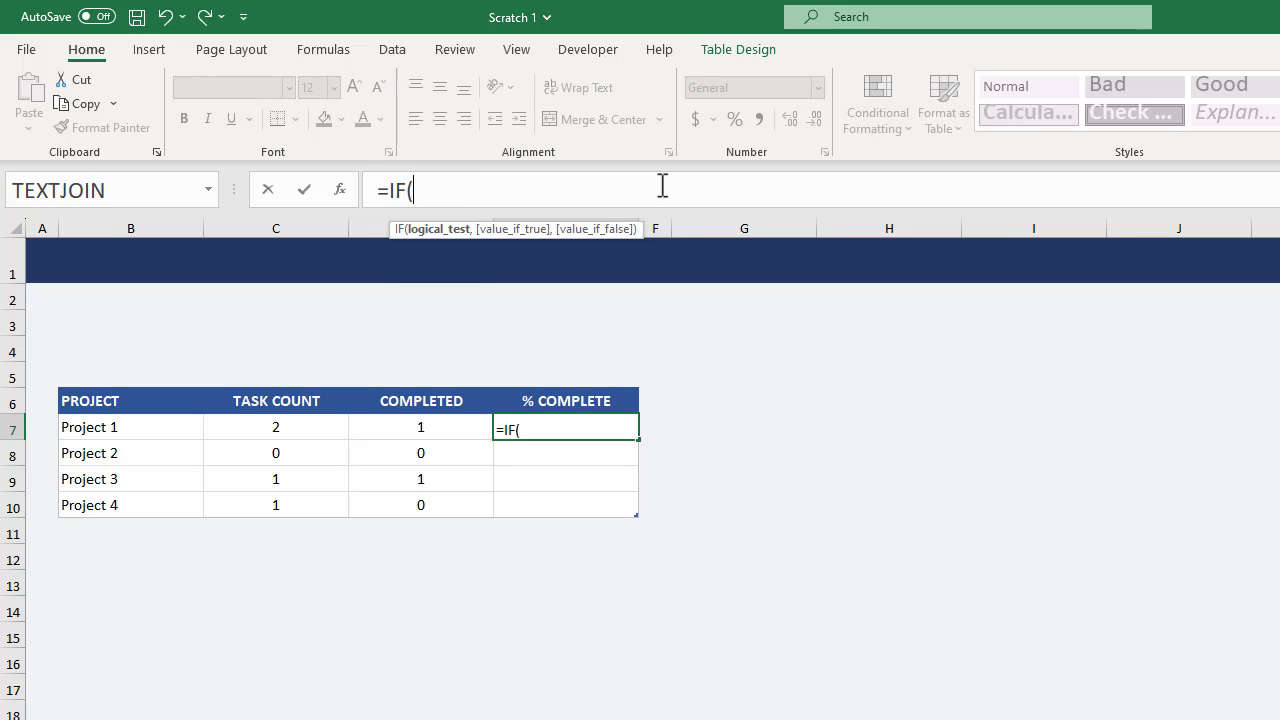
text([@)
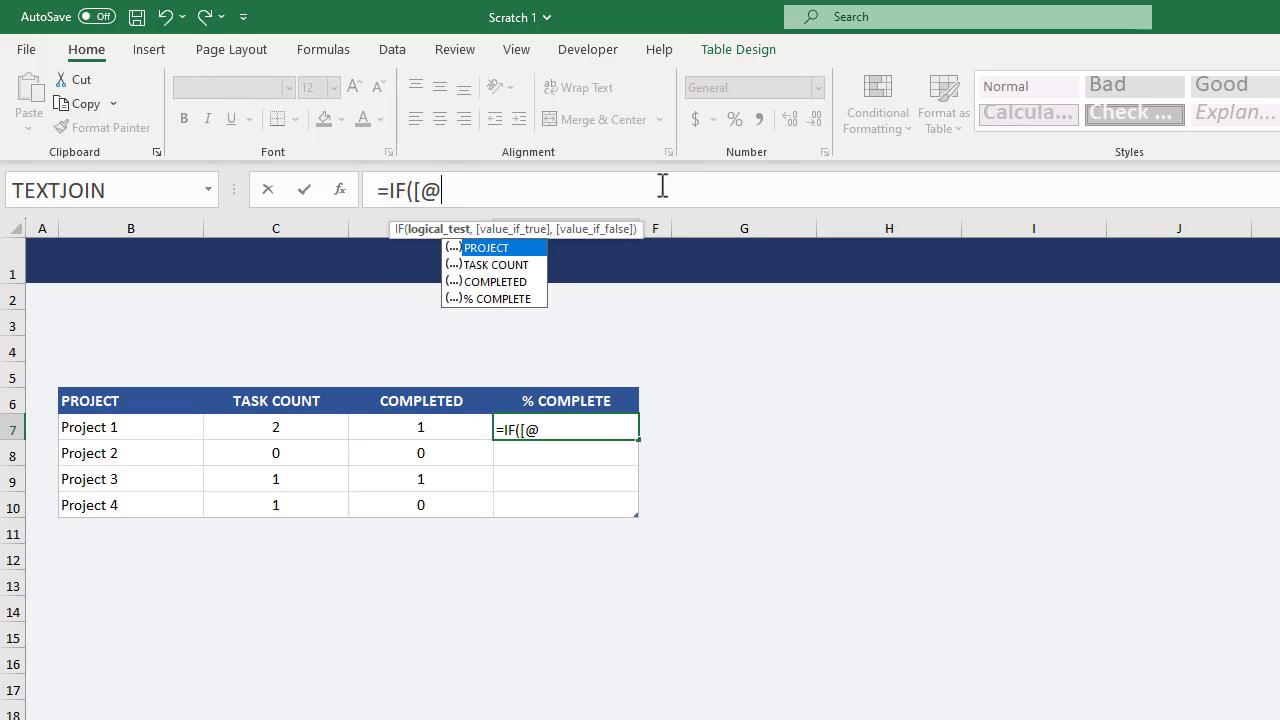
text([)
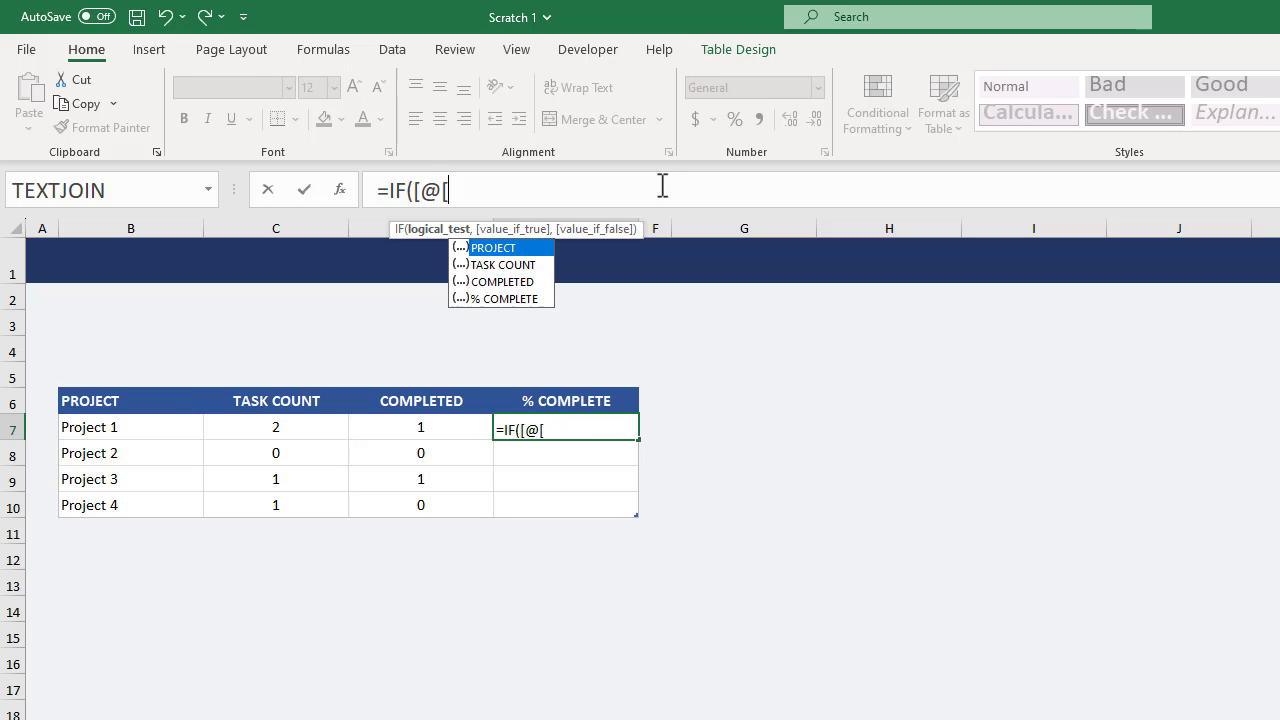
text(tas)
key(Tab)
text(])
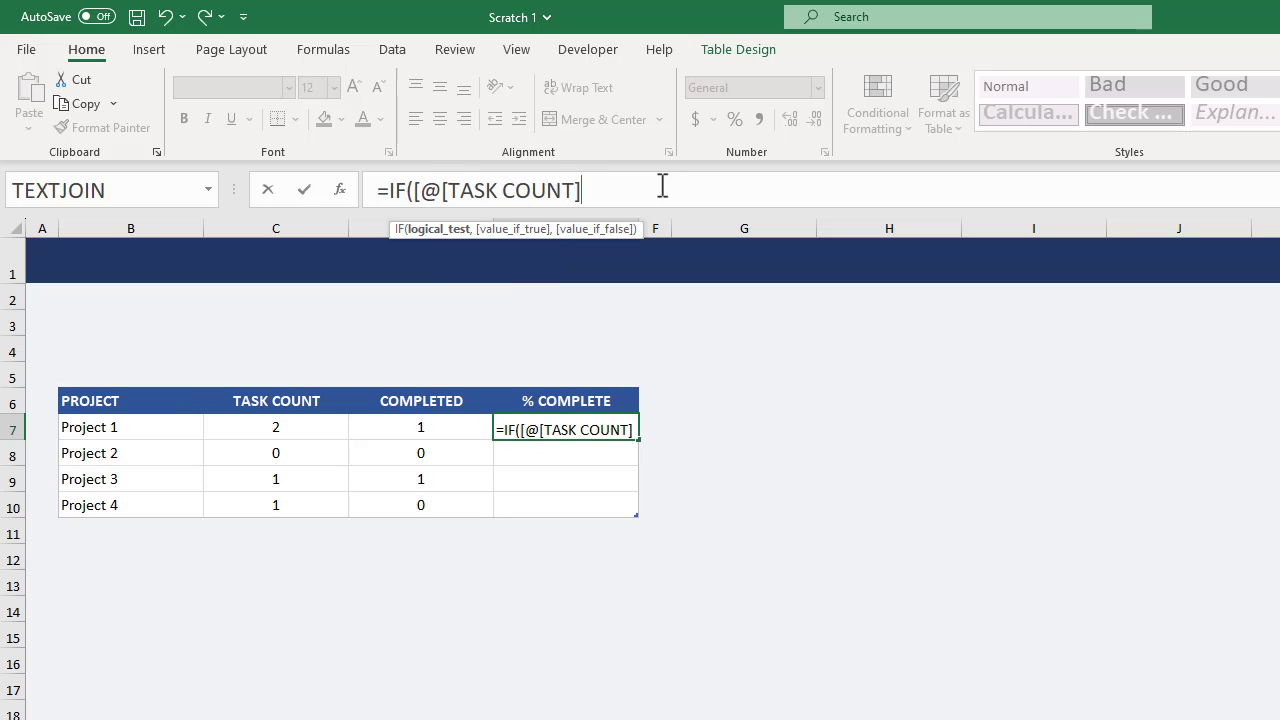
text(])
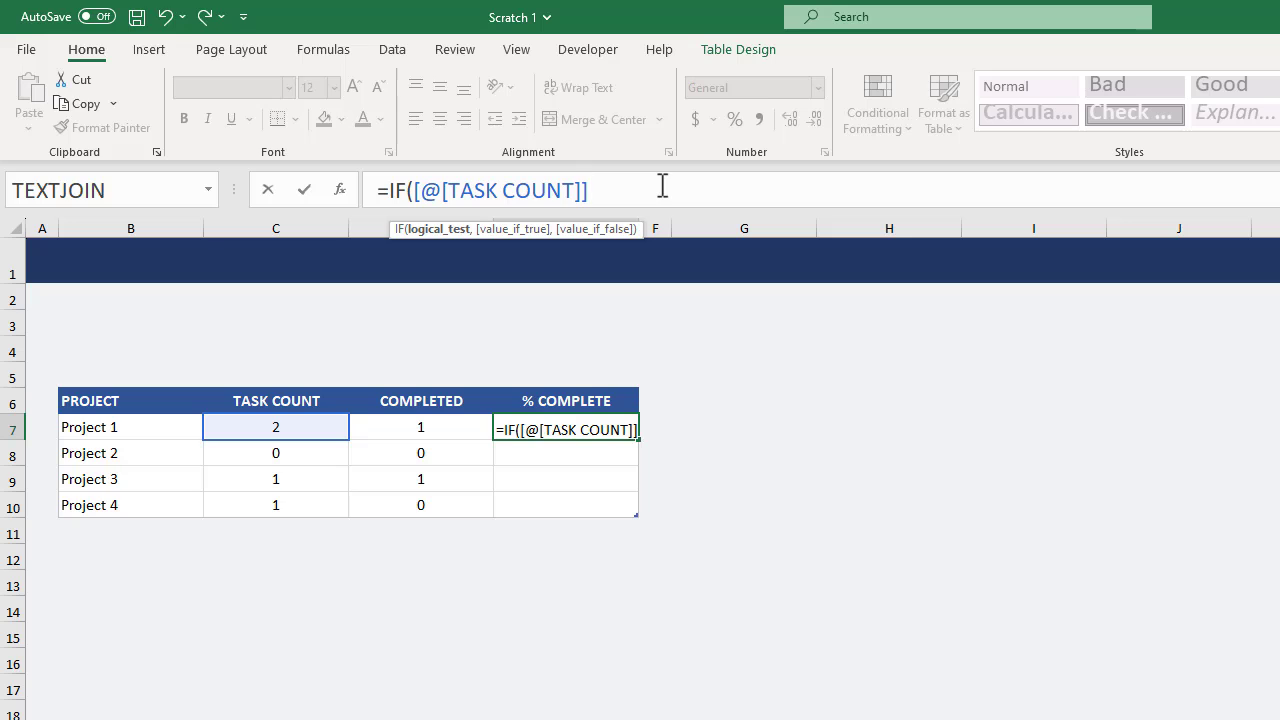
text(=)
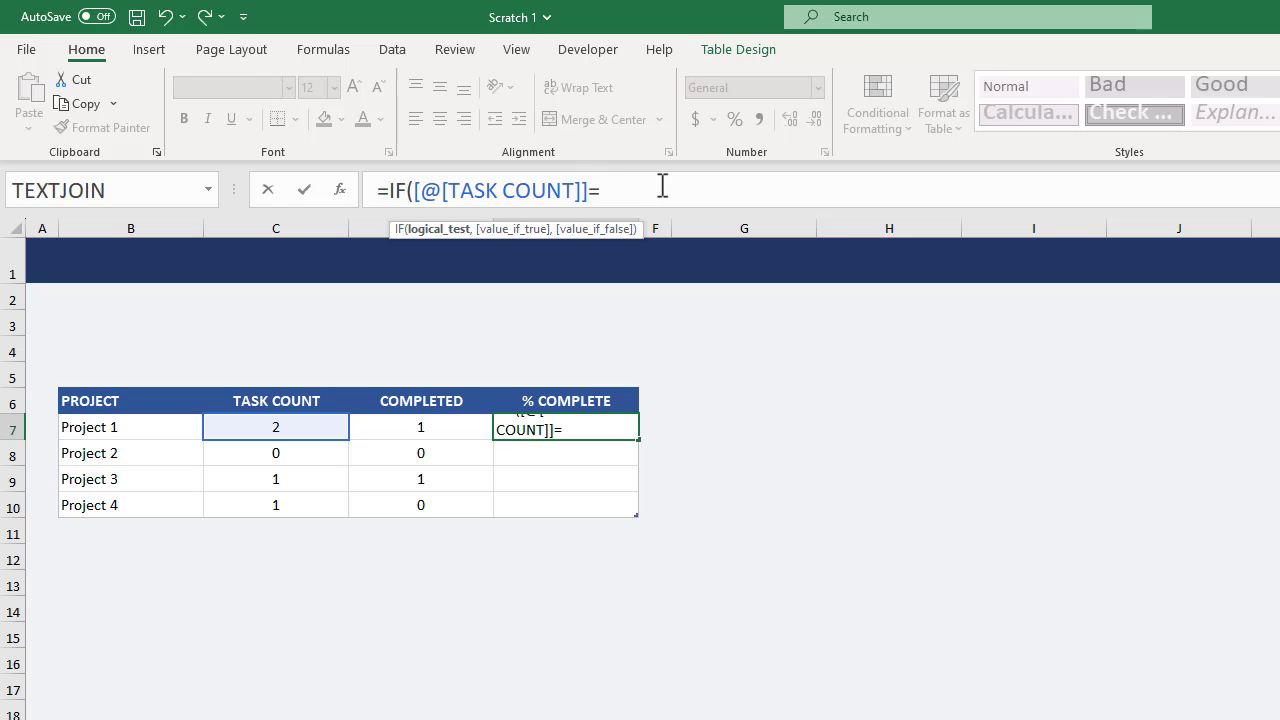
text(0,)
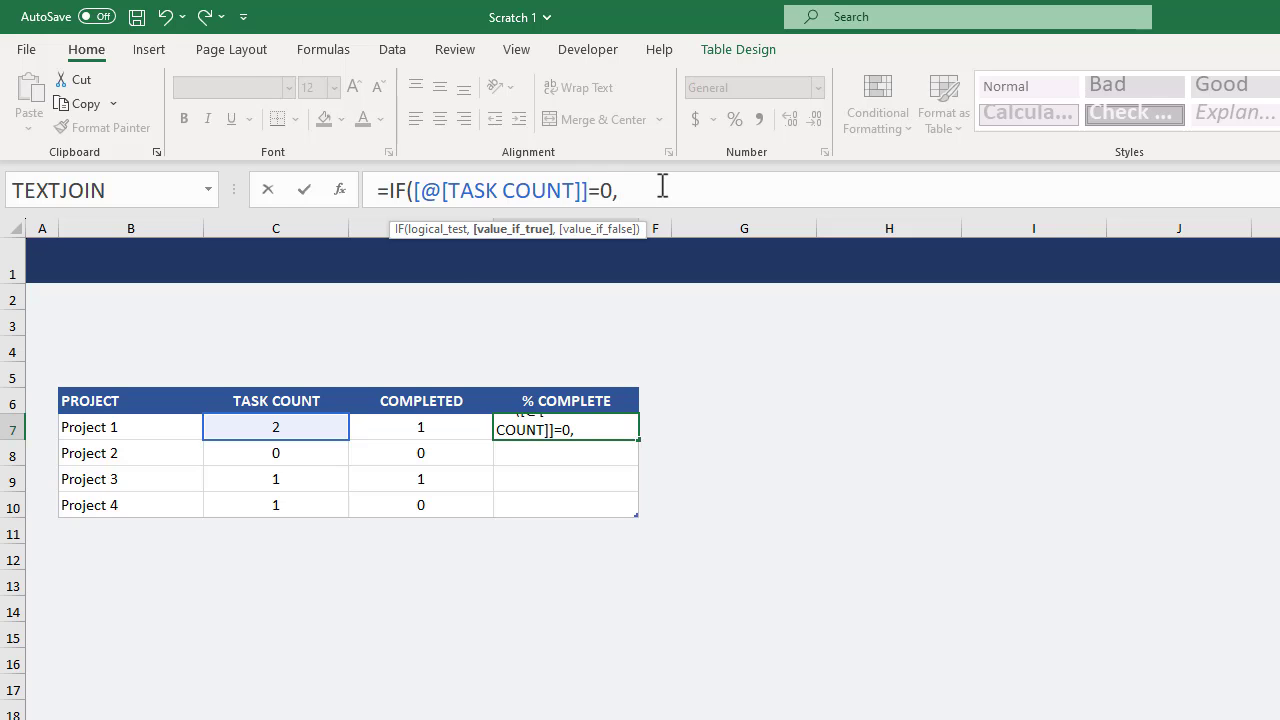
text(0,)
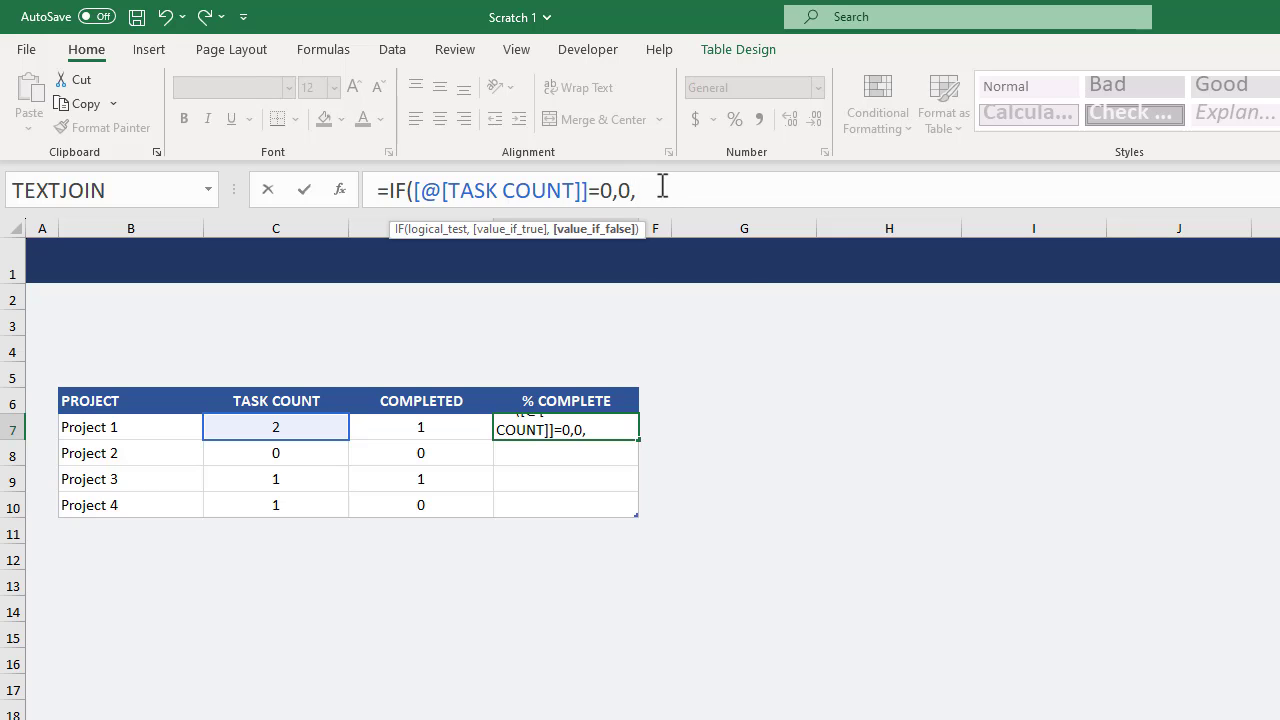
text([)
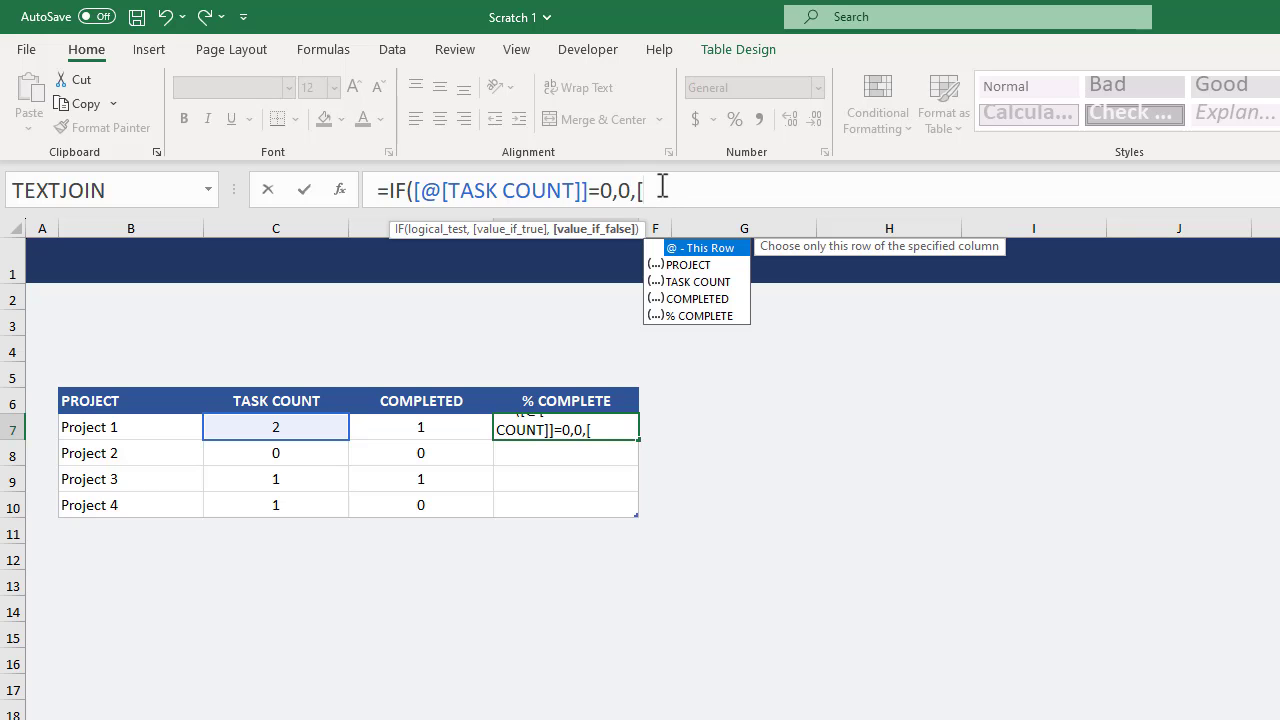
text(@c)
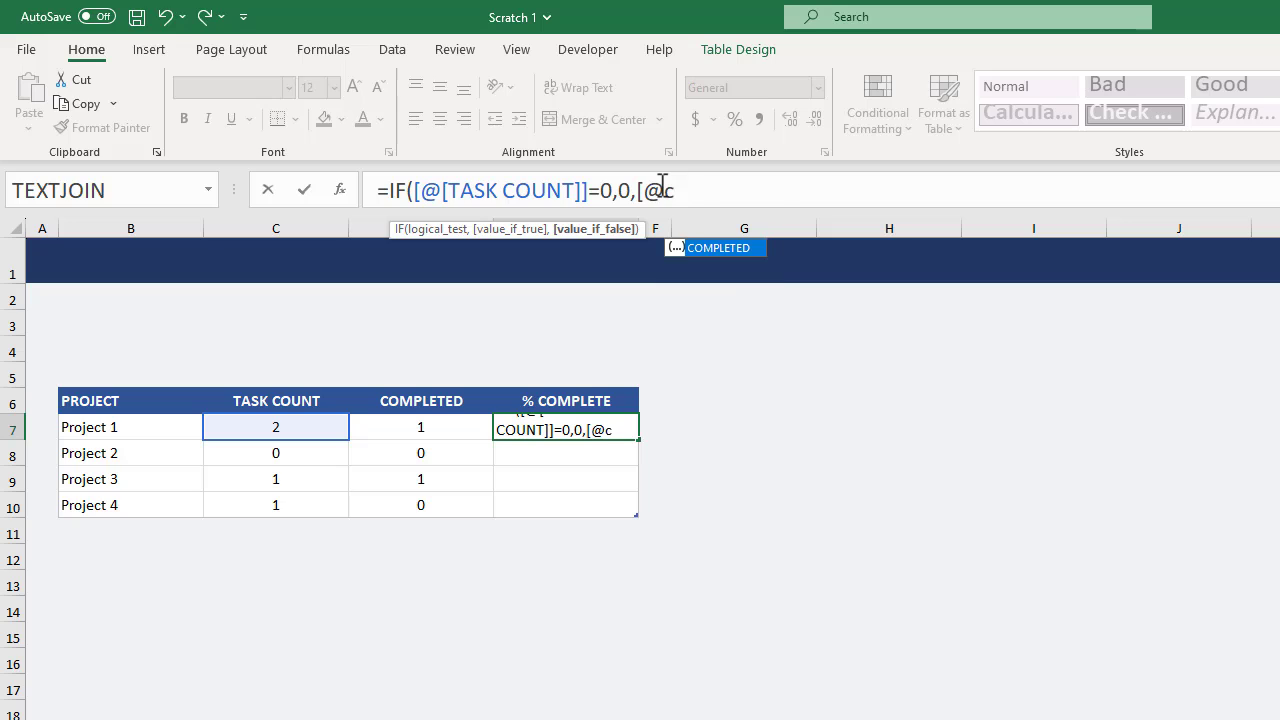
key(Tab)
text(])
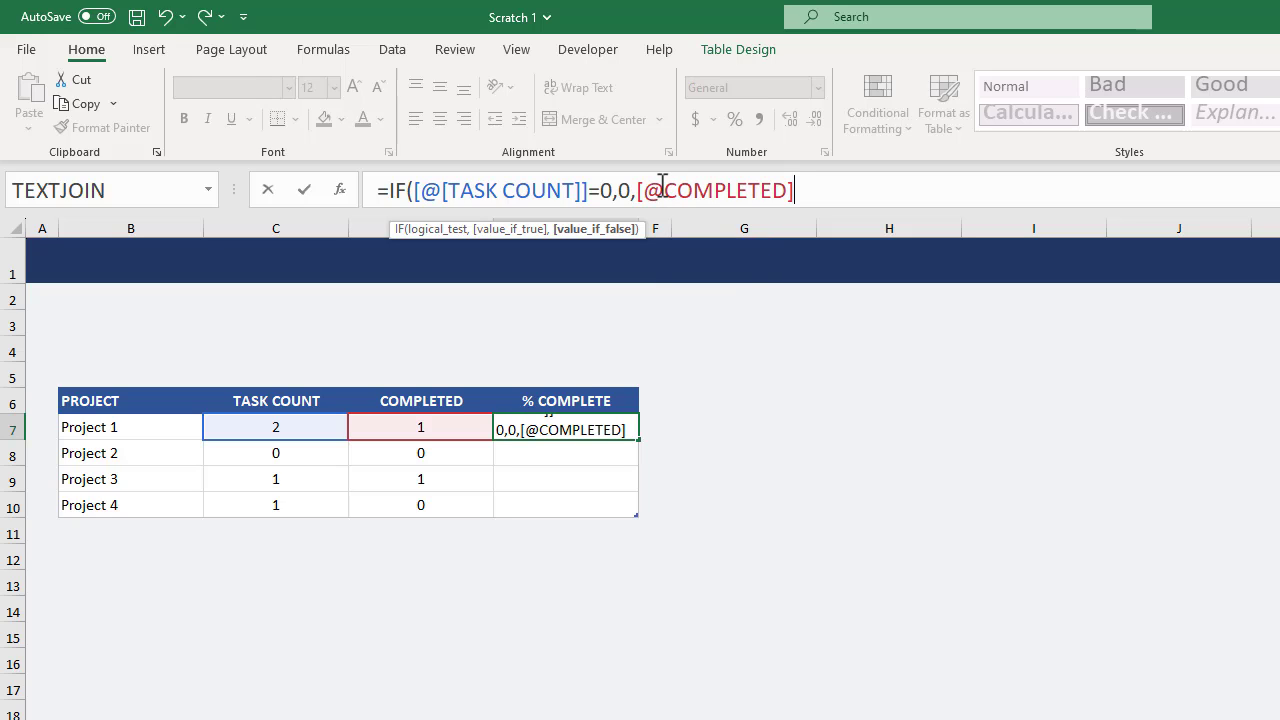
text(/[@)
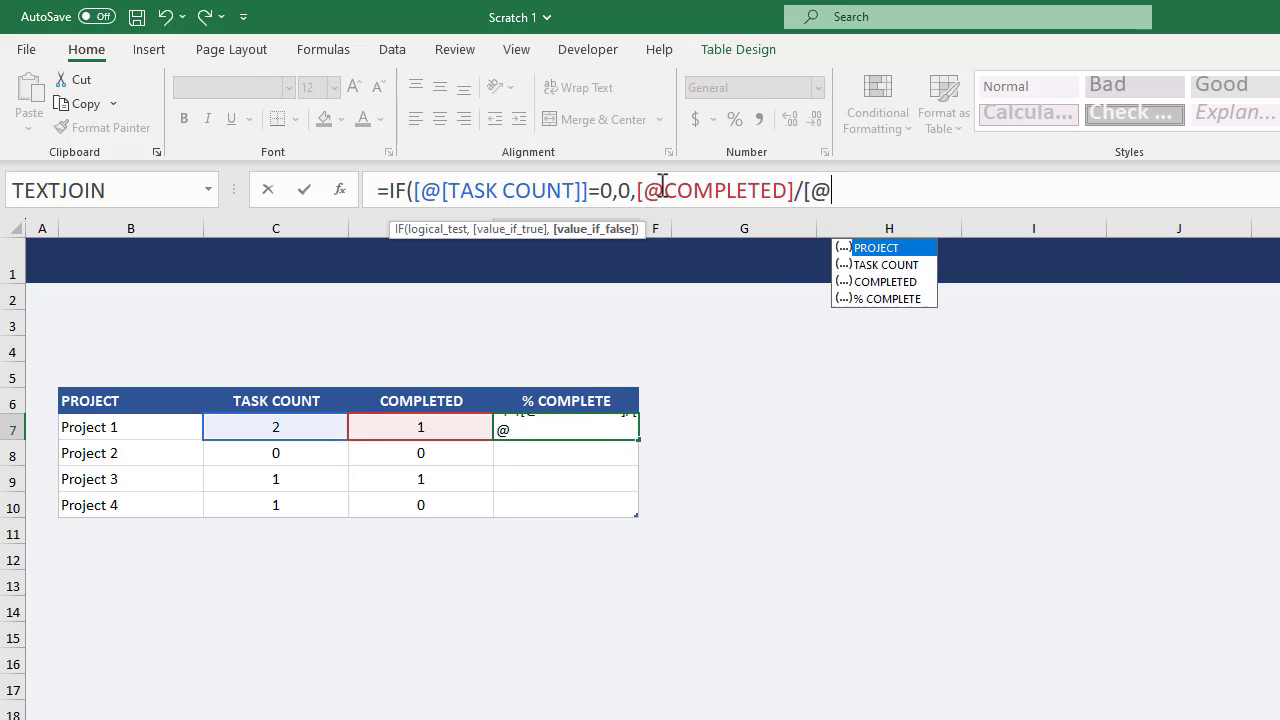
text([ta)
key(Tab)
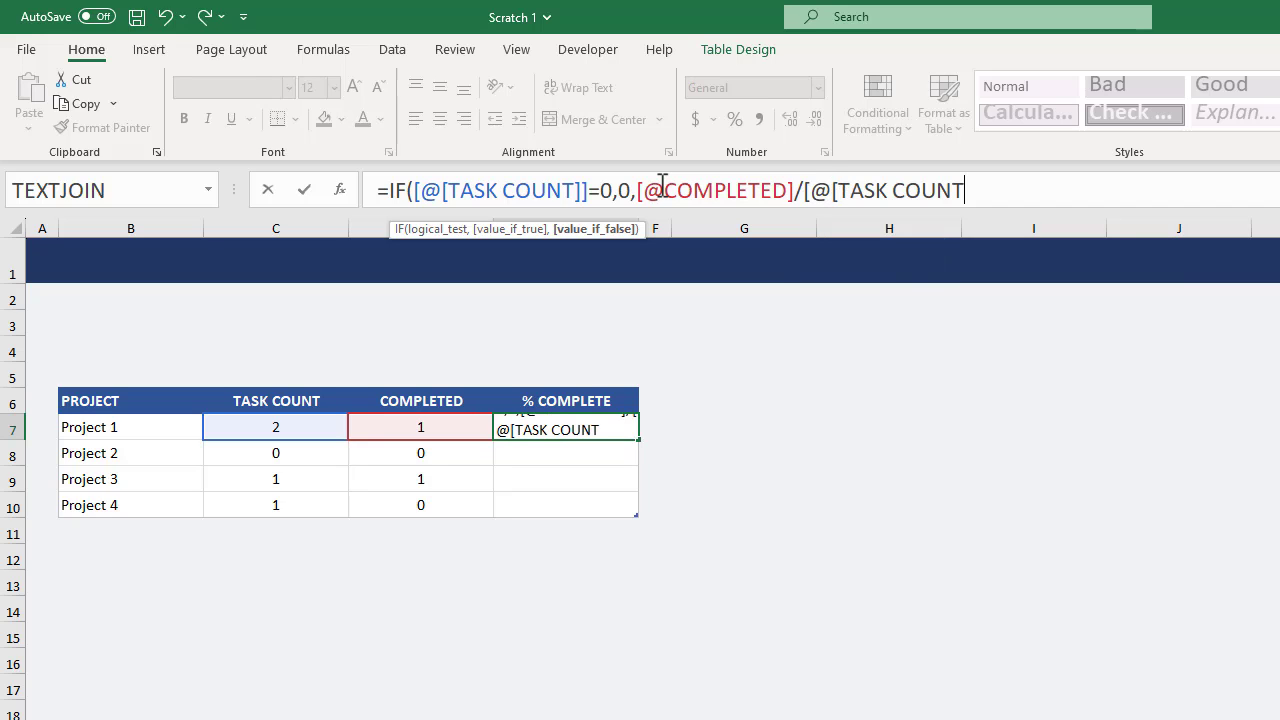
text(]]))
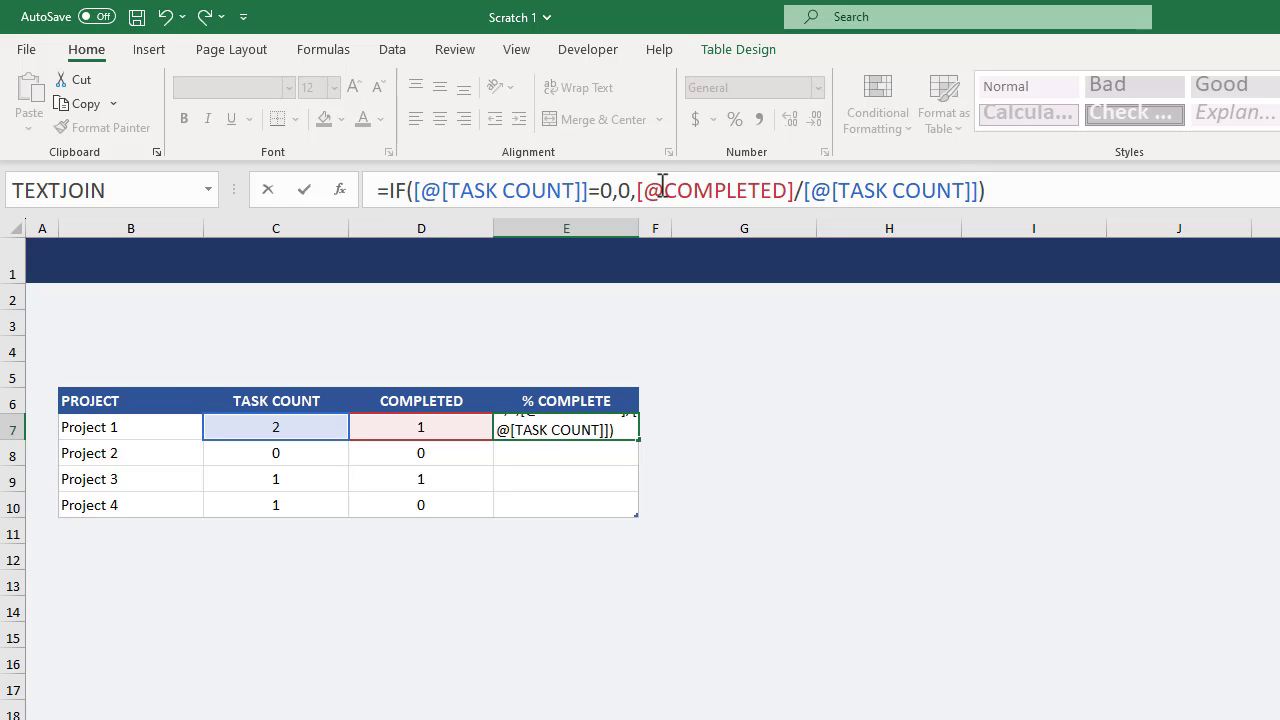
key(Return)
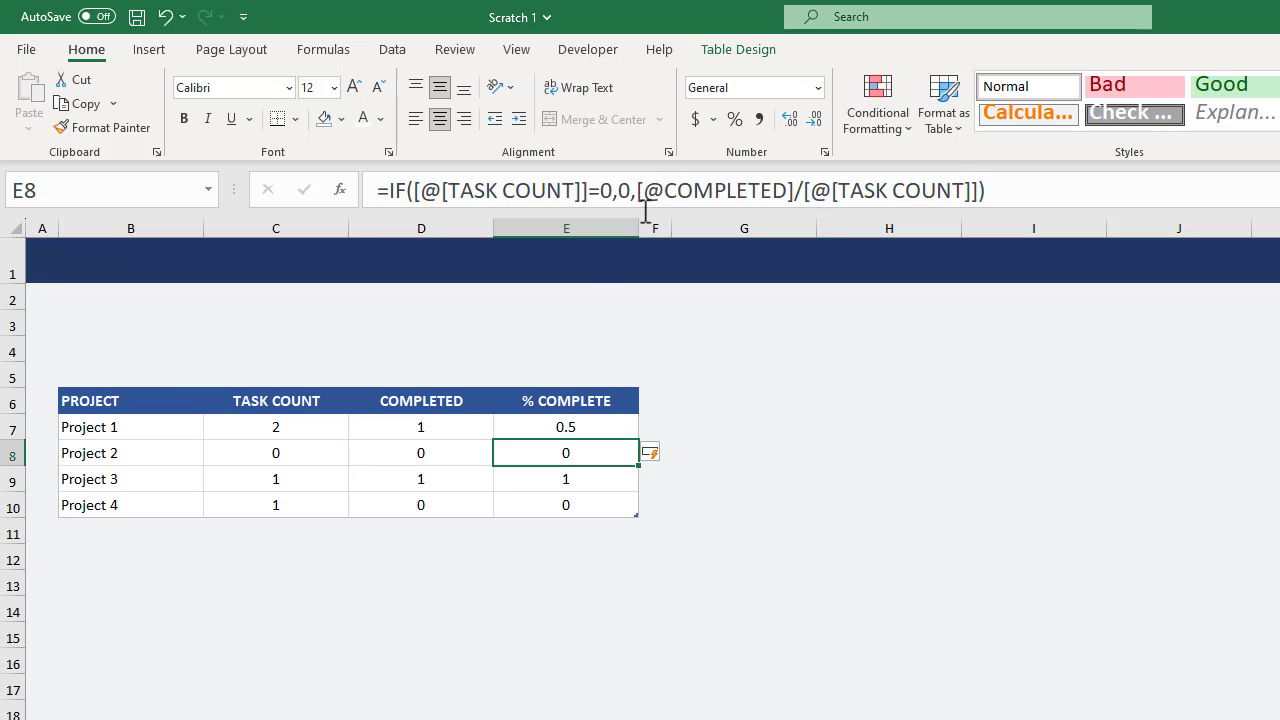
click(620, 427)
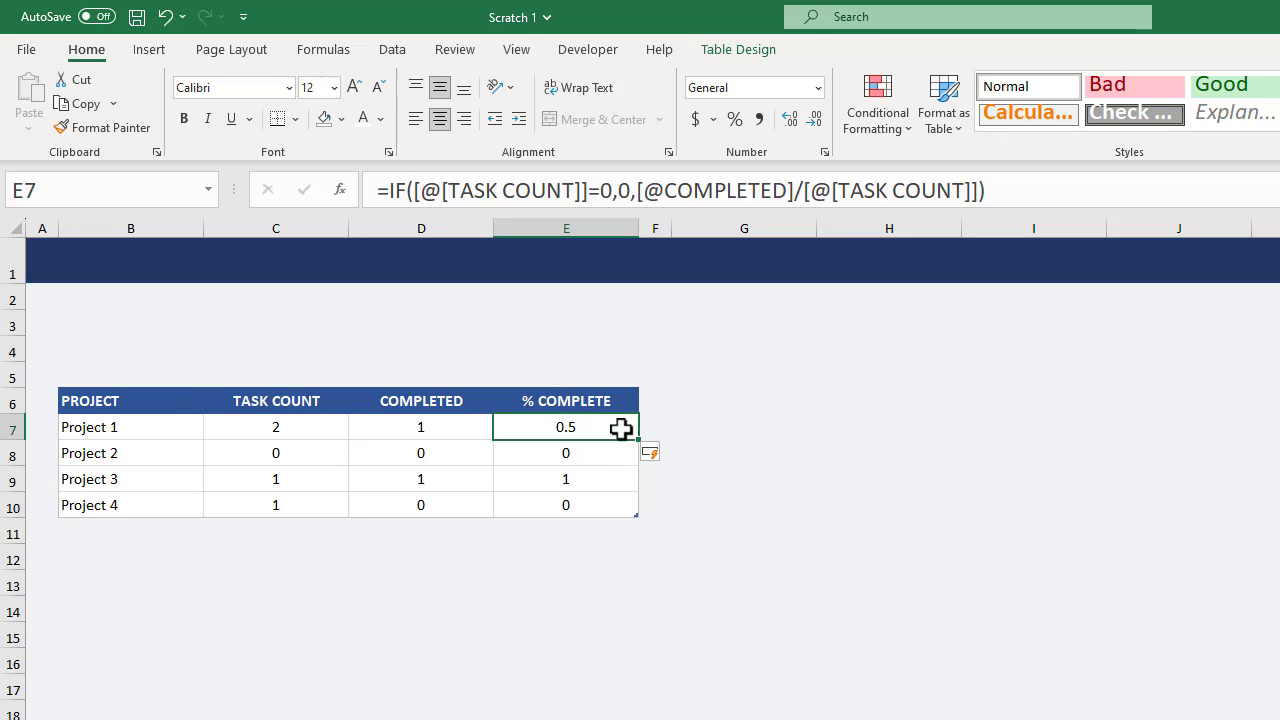
click(621, 455)
click(620, 479)
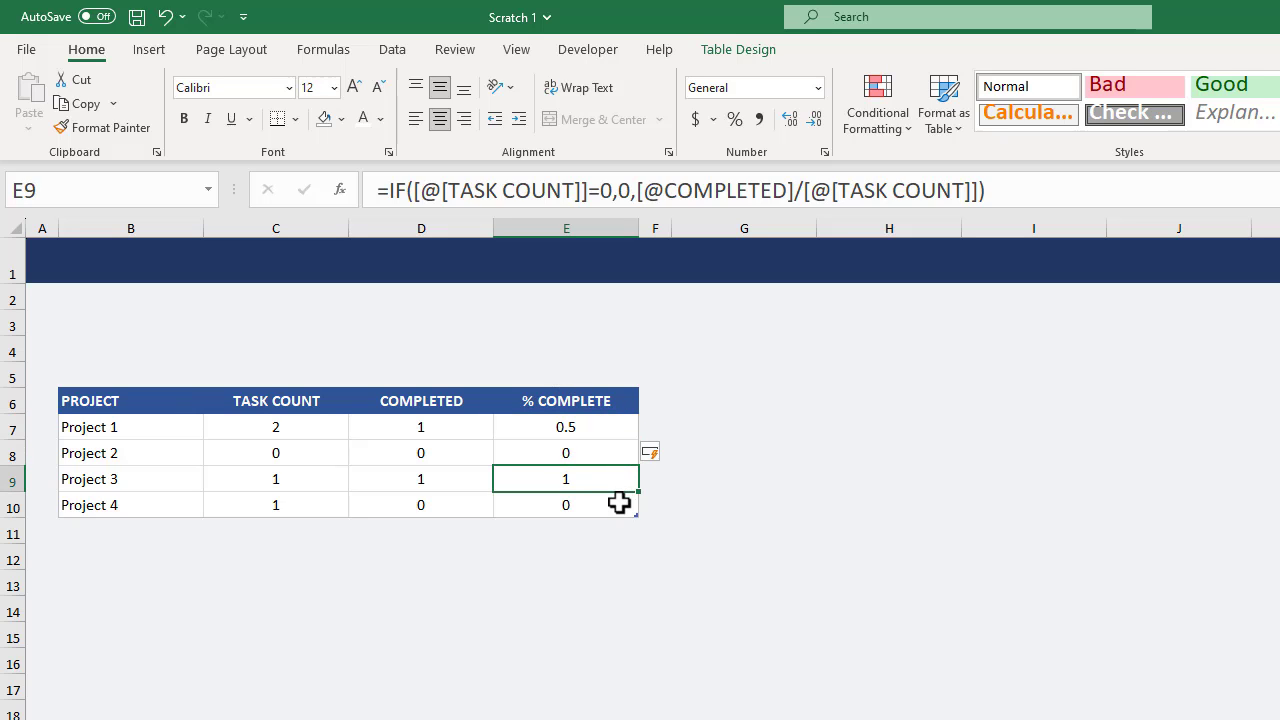
click(618, 506)
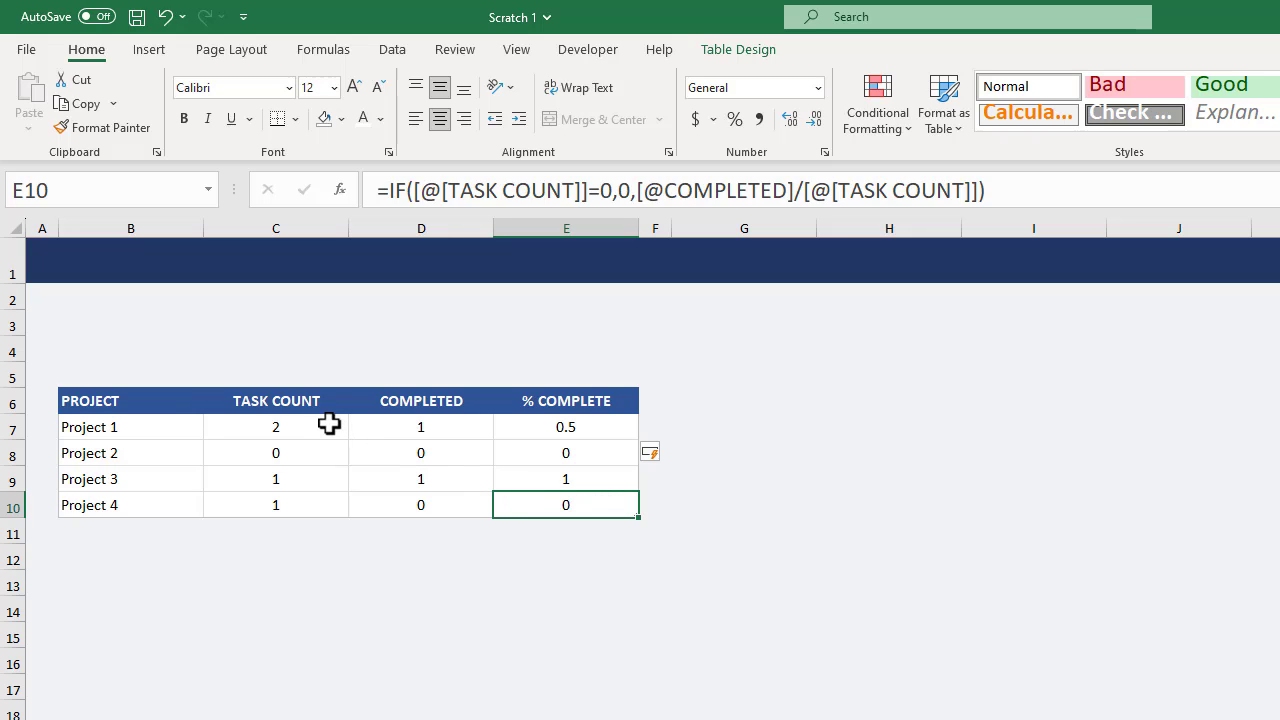
Change the font color of the TASK COUNT and COMPLETED values to a dark blue theme color.
drag(314, 388, 378, 397)
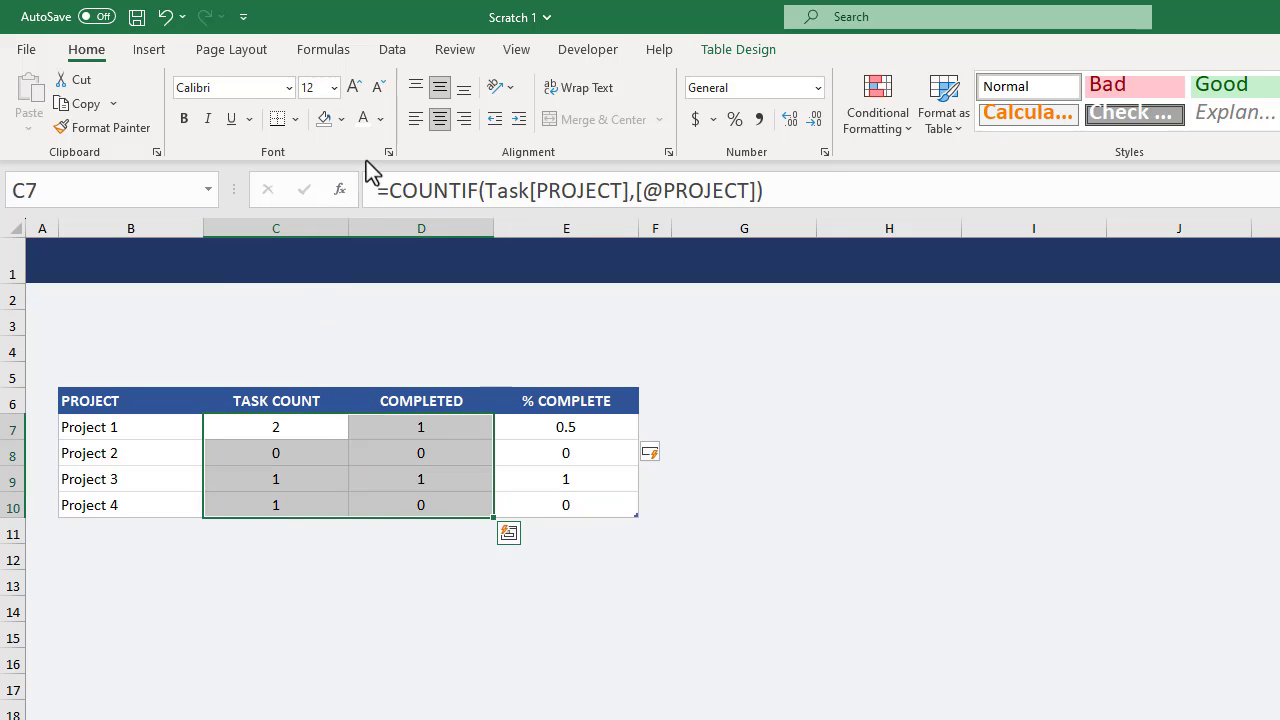
click(383, 124)
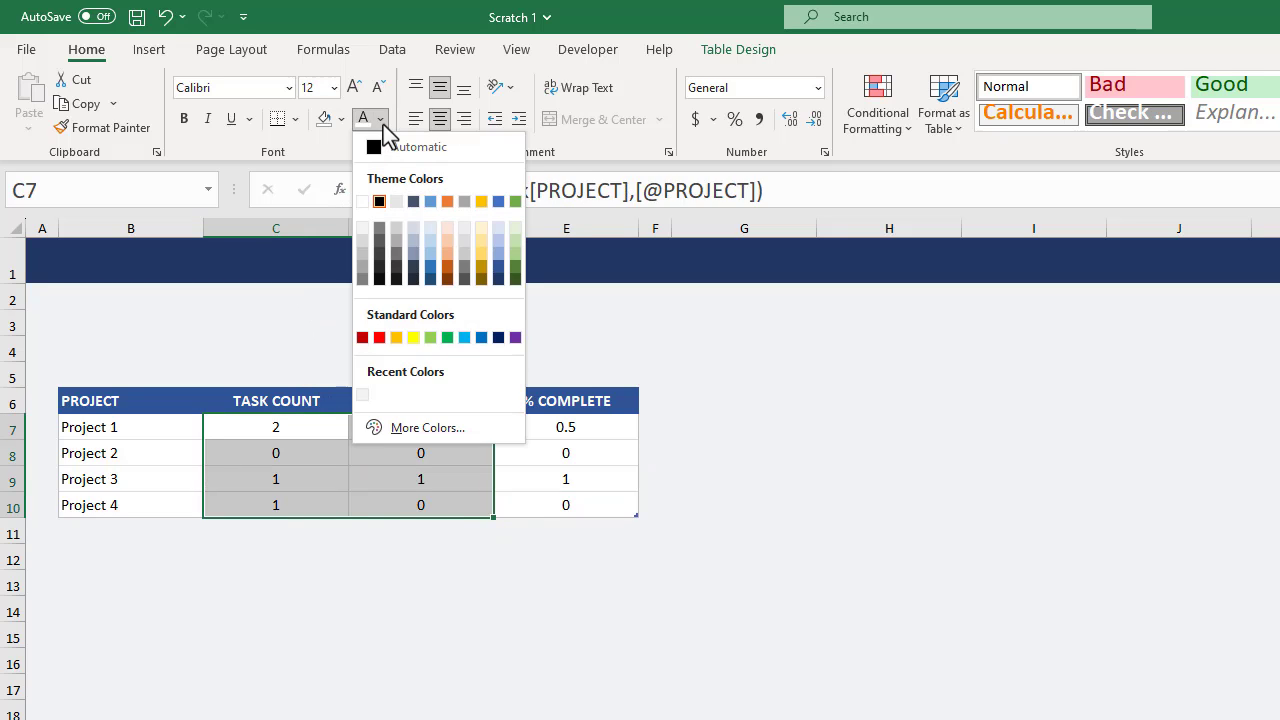
click(498, 270)
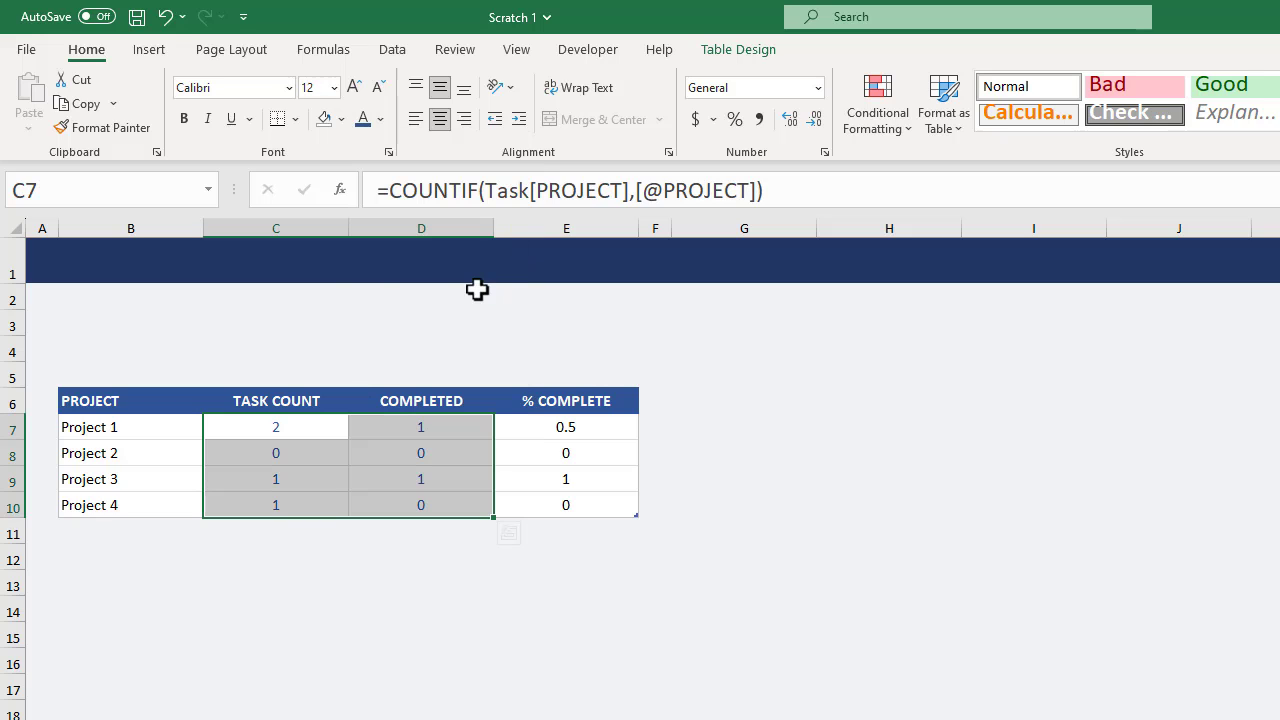
Start a new conditional formatting rule for the % COMPLETE values using the Data Bar style with Show Bar Only enabled.
click(565, 391)
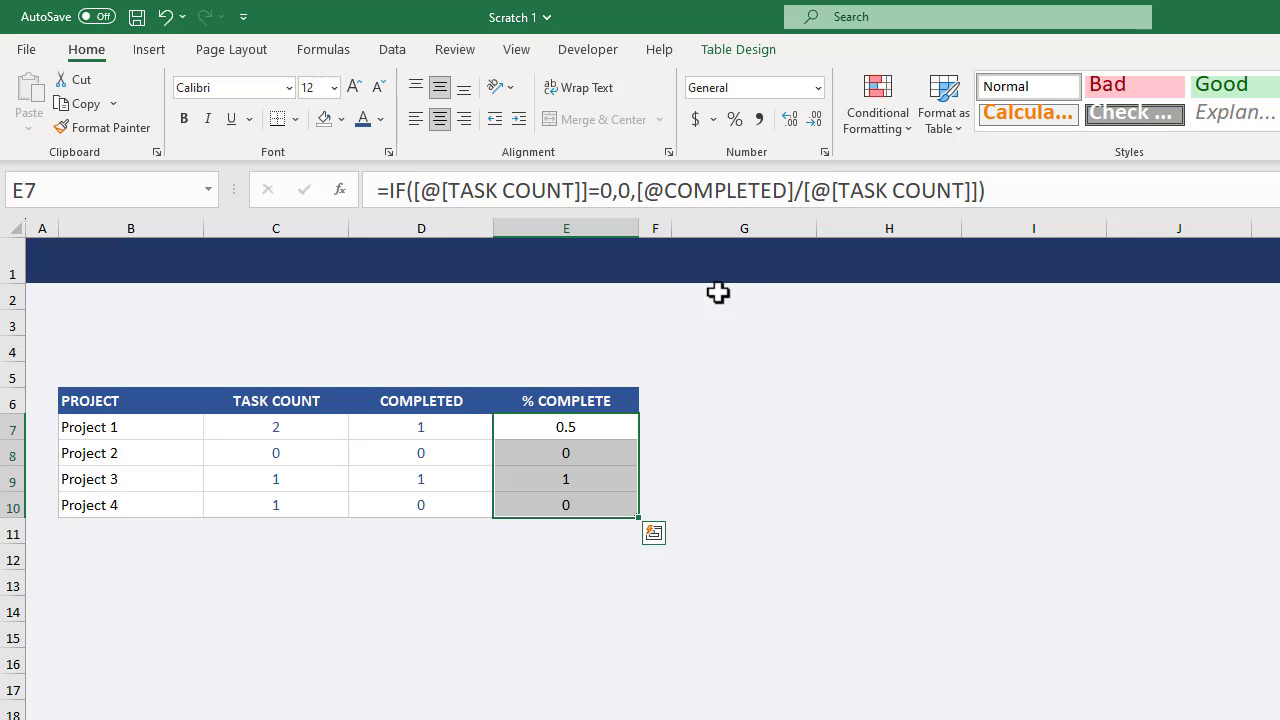
click(876, 145)
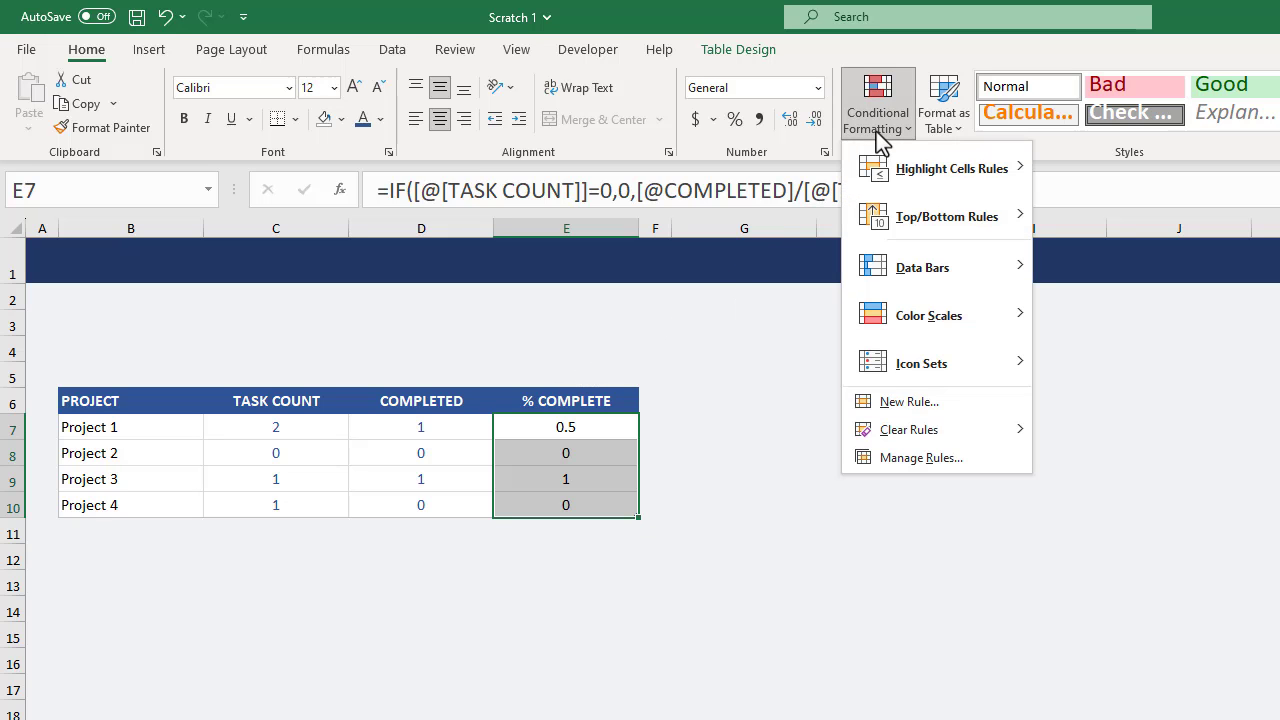
click(937, 400)
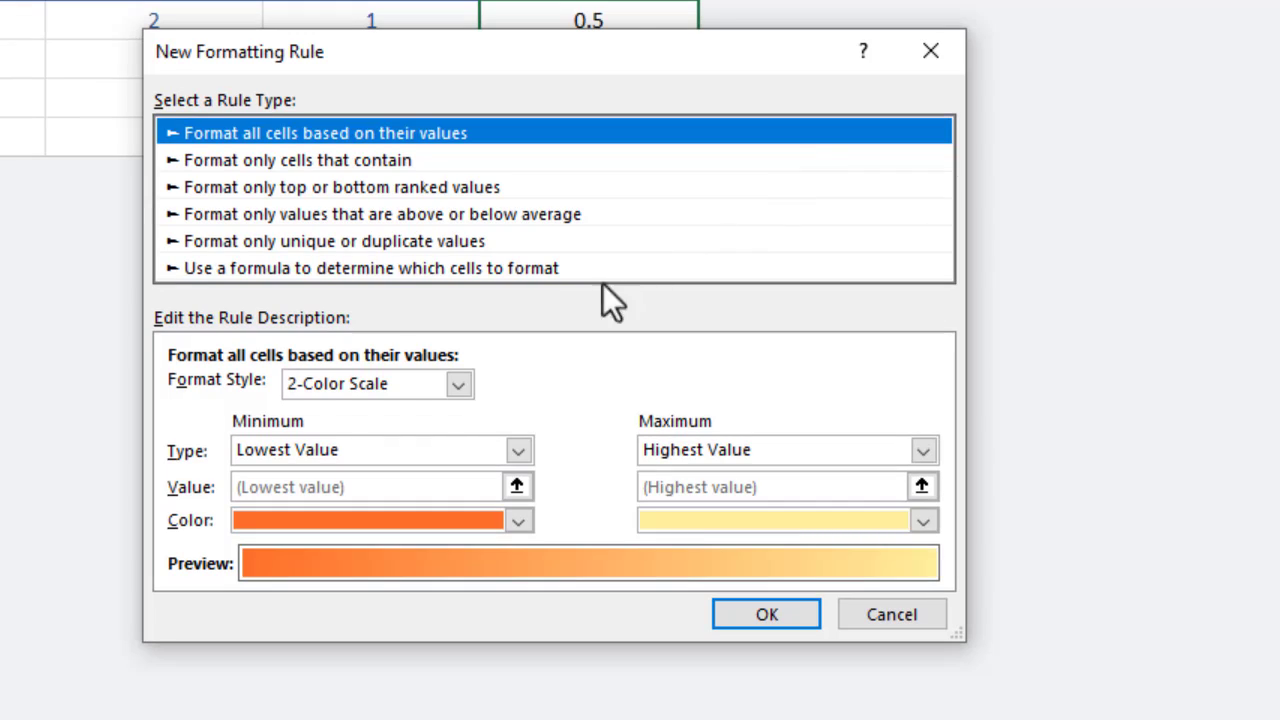
click(466, 380)
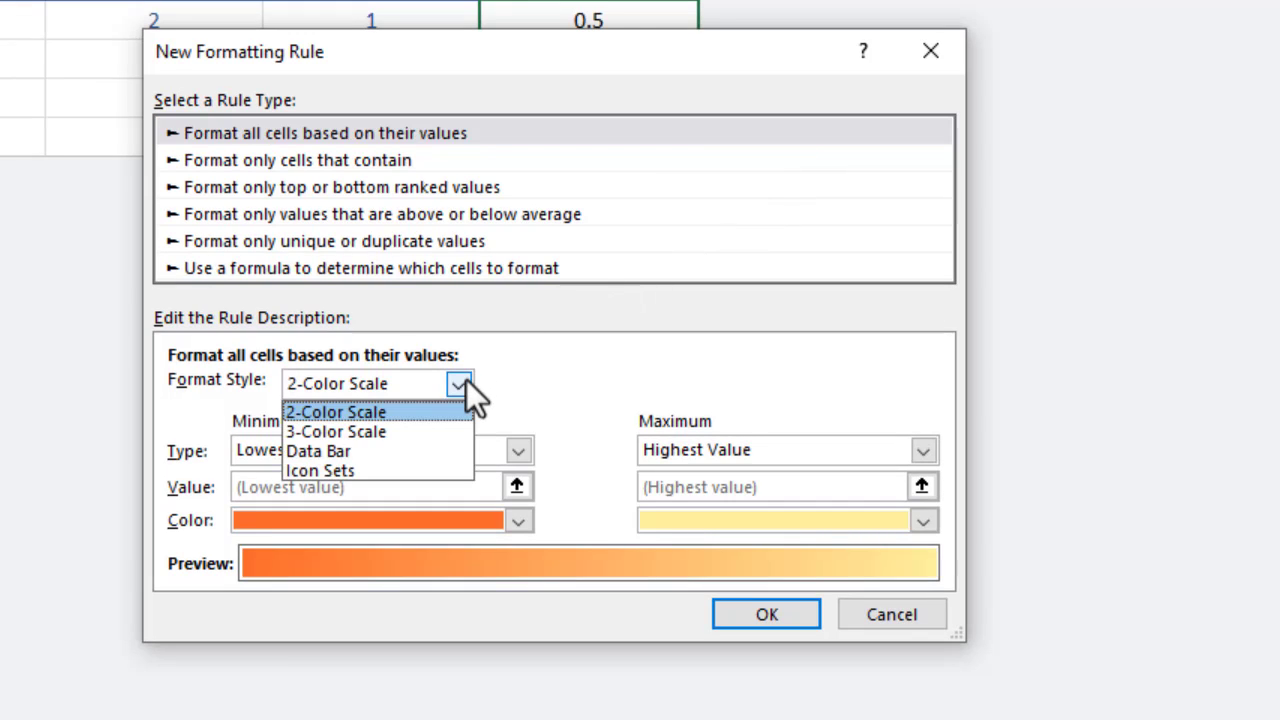
click(388, 445)
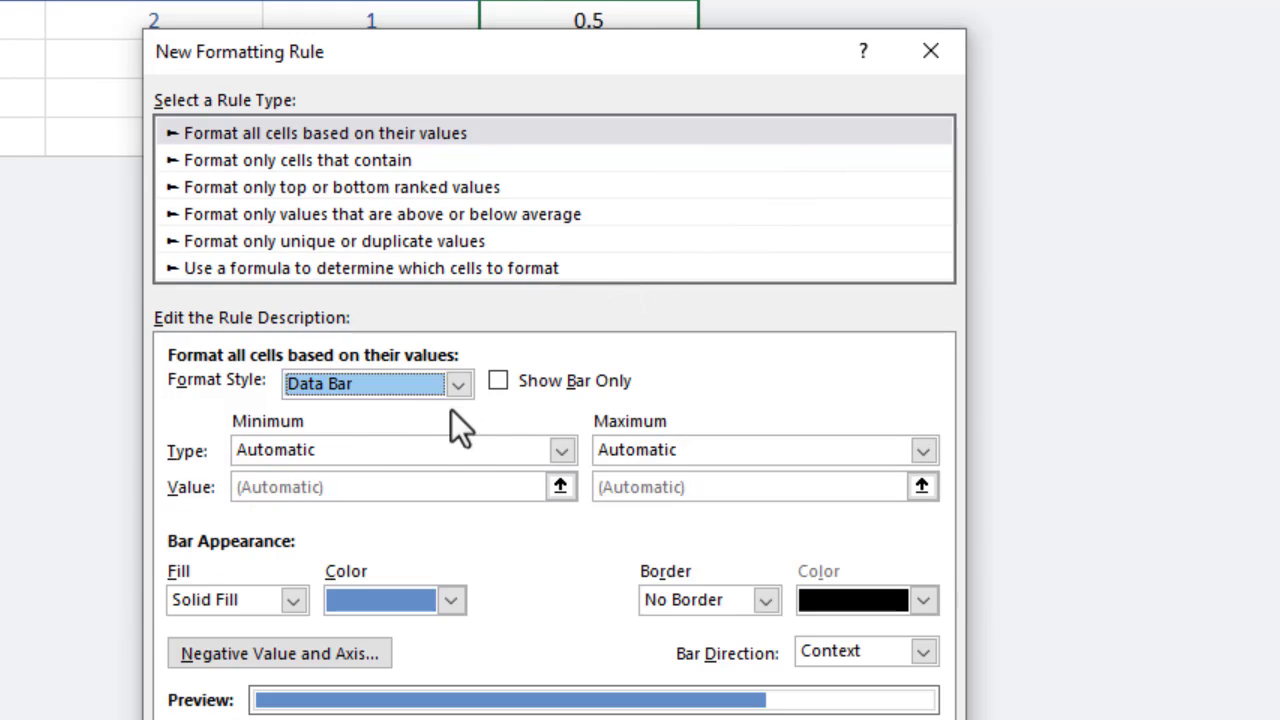
click(497, 382)
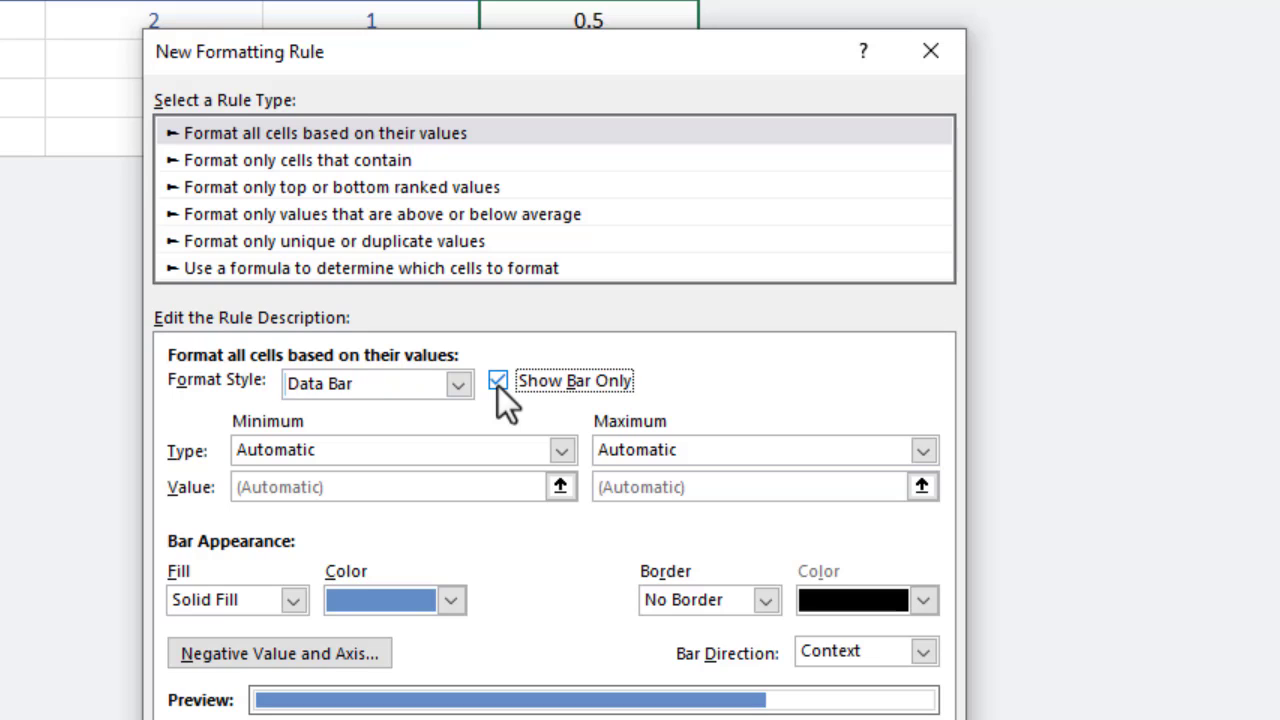
Set the data bar's minimum to Number 0 and its maximum to Number 1.
click(562, 453)
click(498, 498)
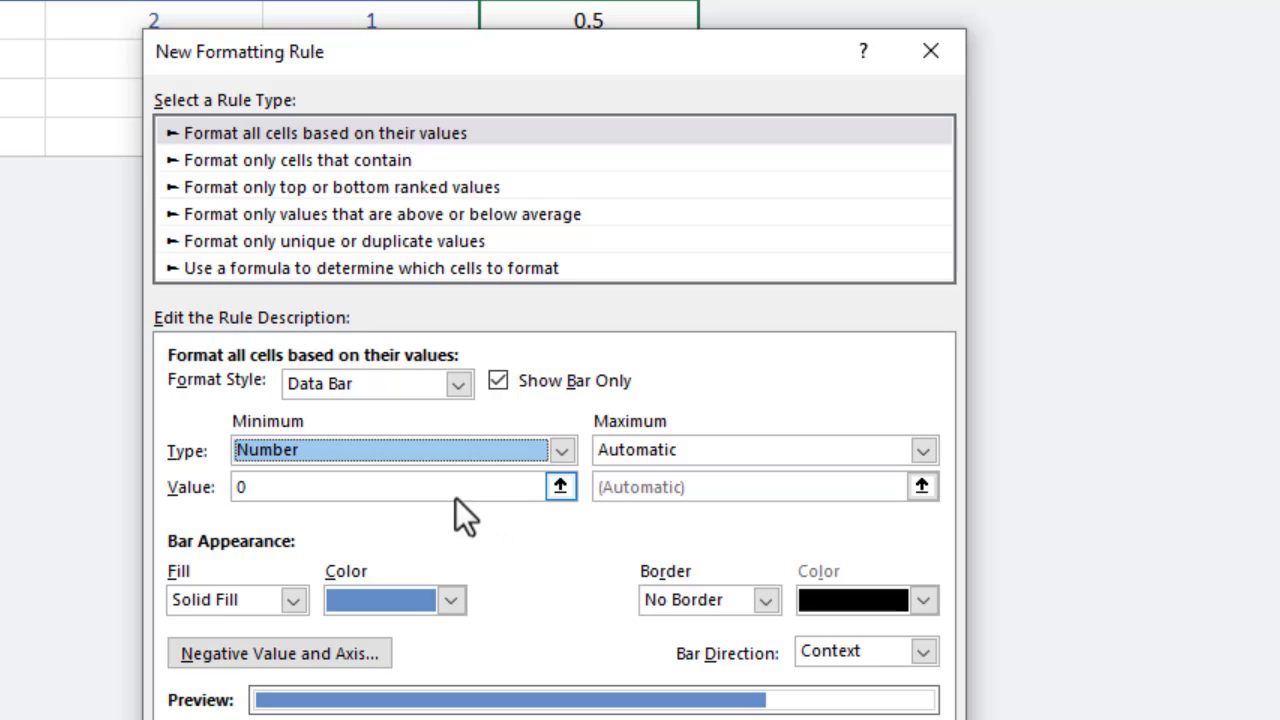
click(232, 488)
click(676, 451)
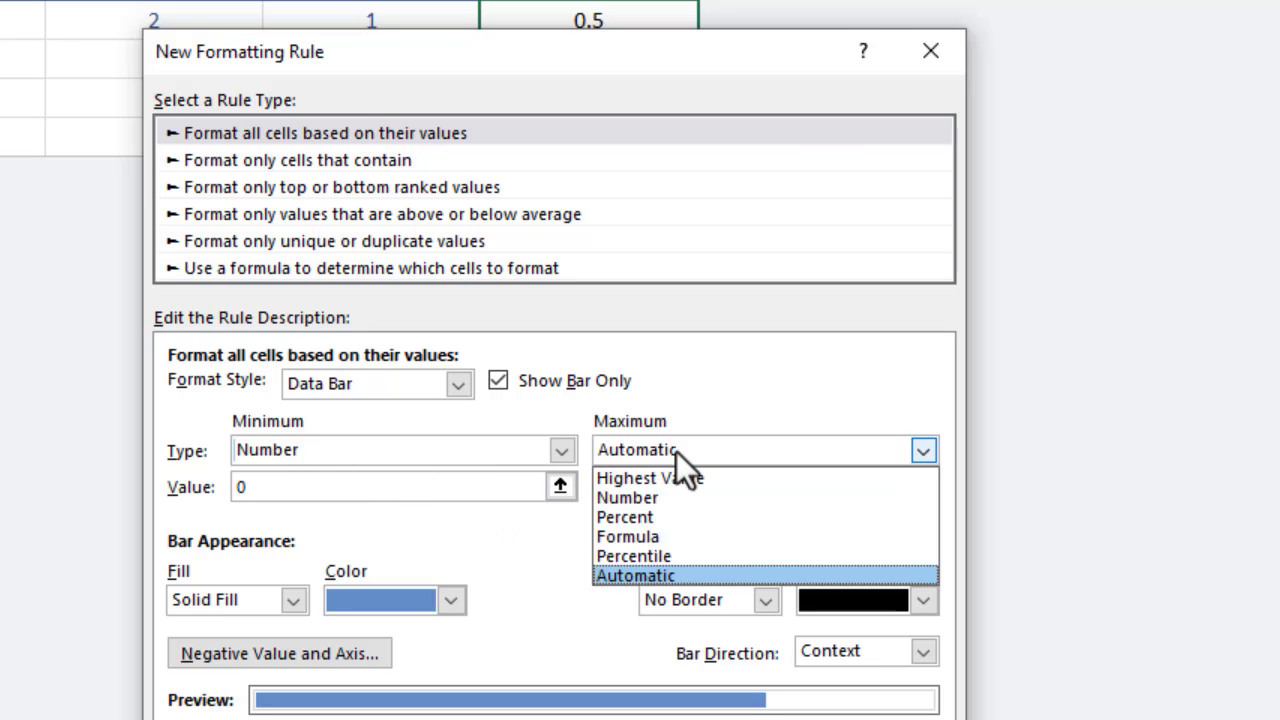
click(664, 499)
click(655, 487)
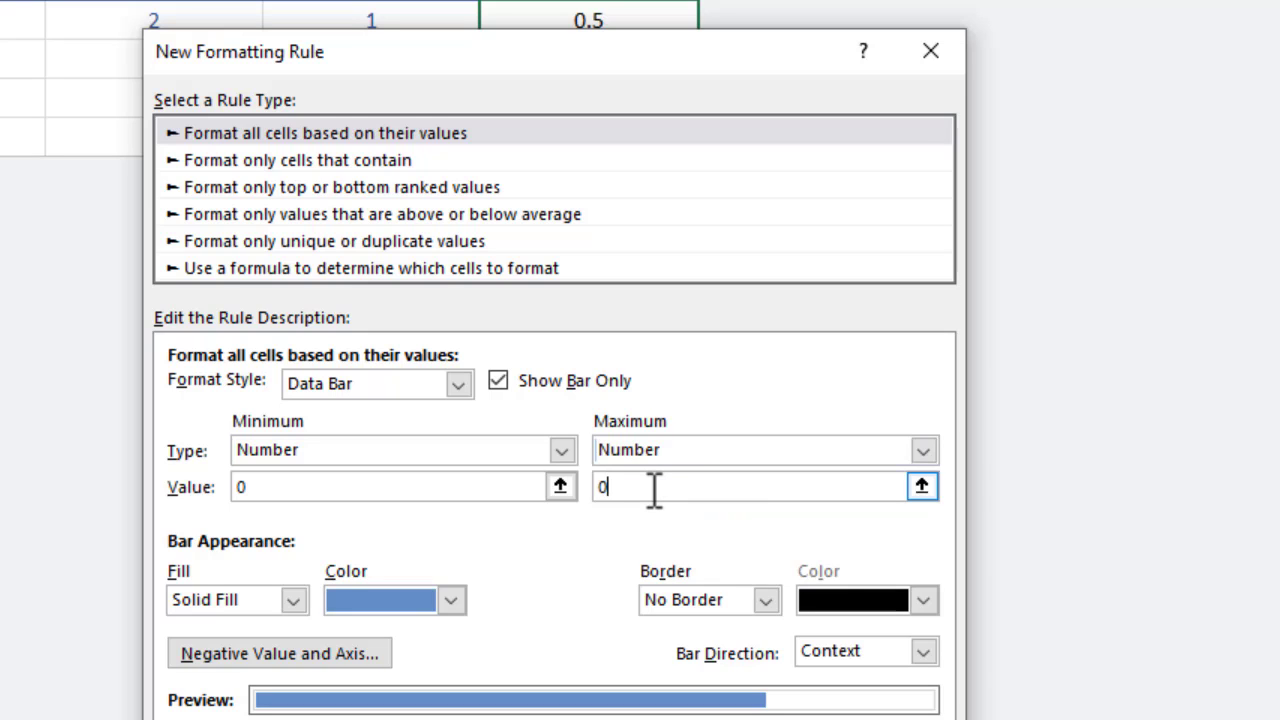
key(BackSpace)
text(1)
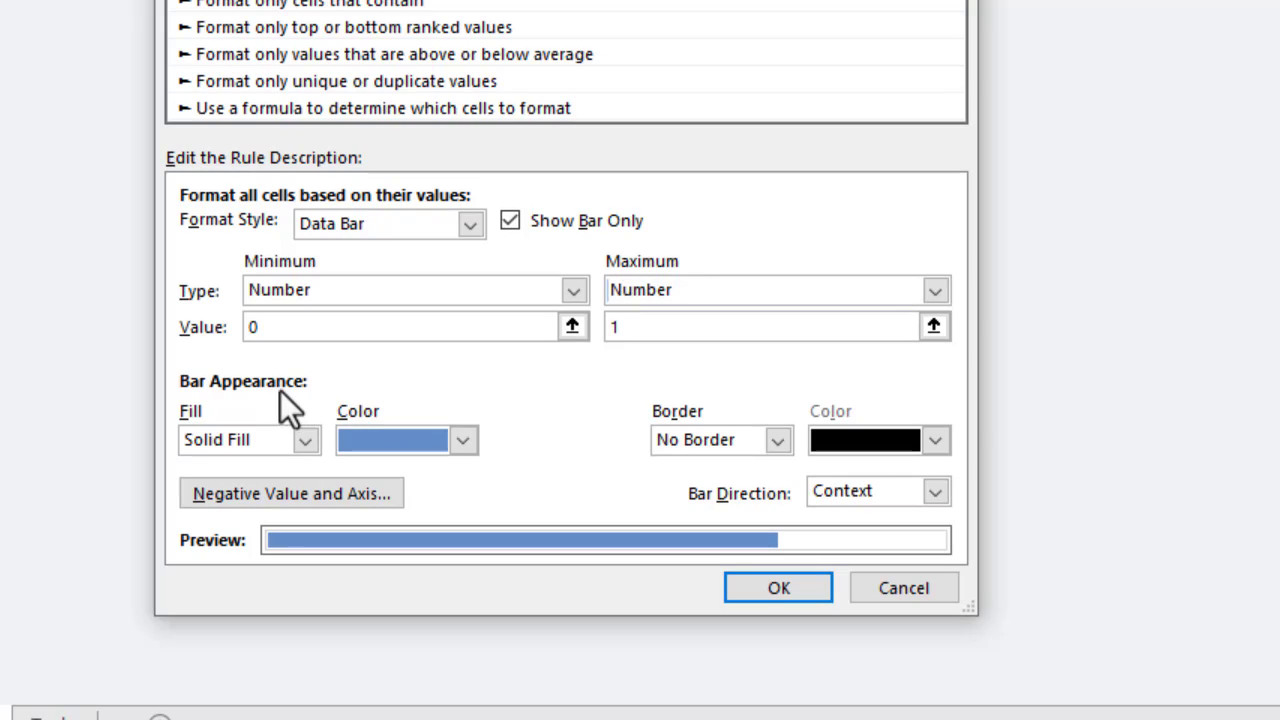
Give the data bars a gradient fill in a dark blue theme color and apply the rule to the % COMPLETE values.
click(305, 441)
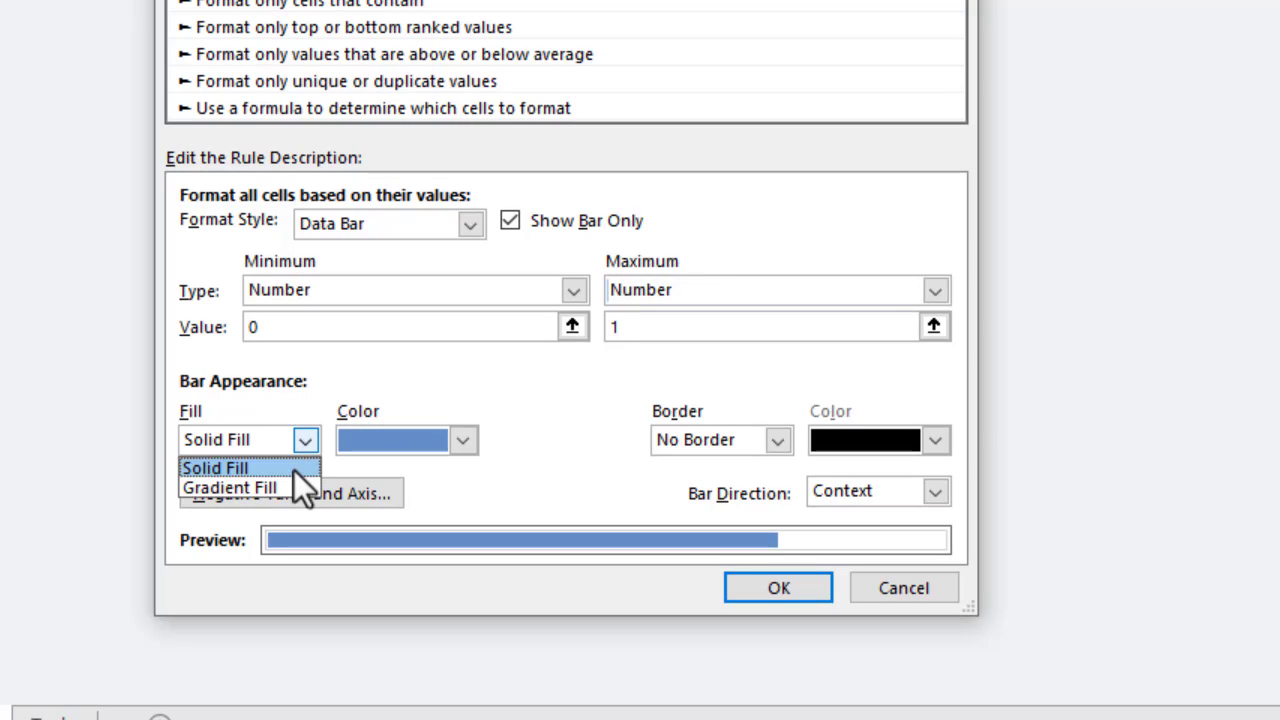
click(289, 485)
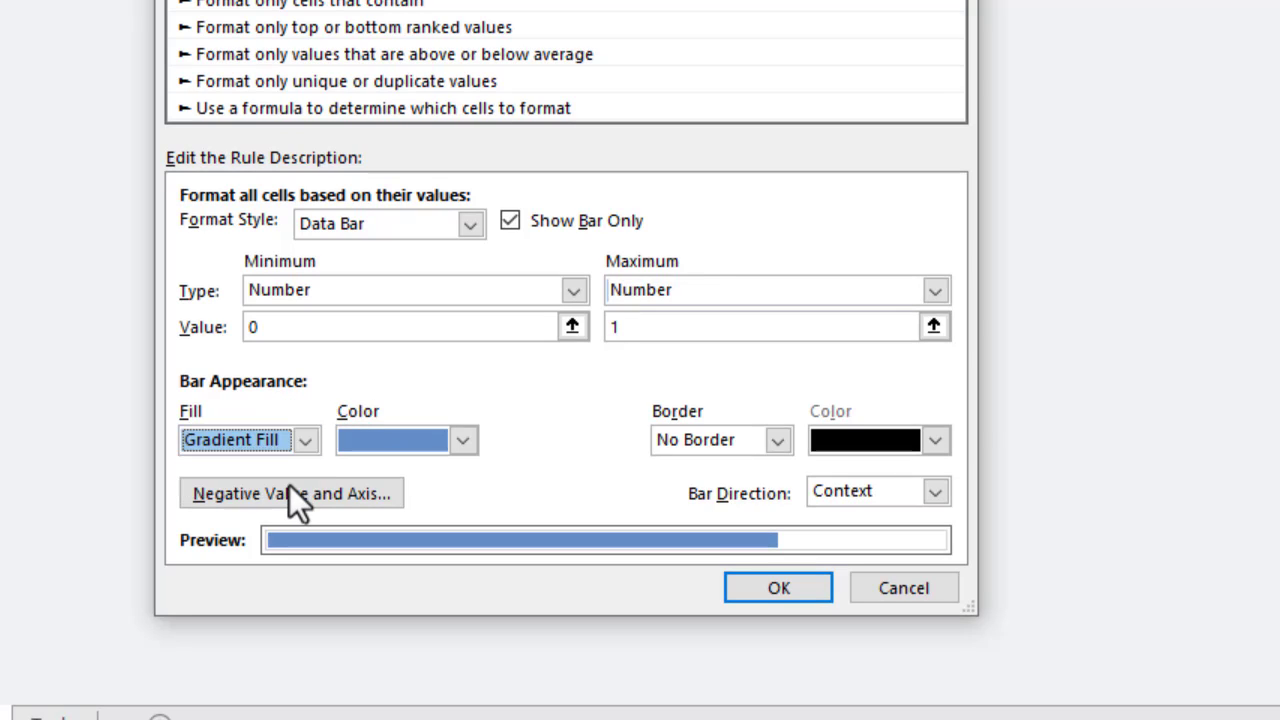
click(460, 446)
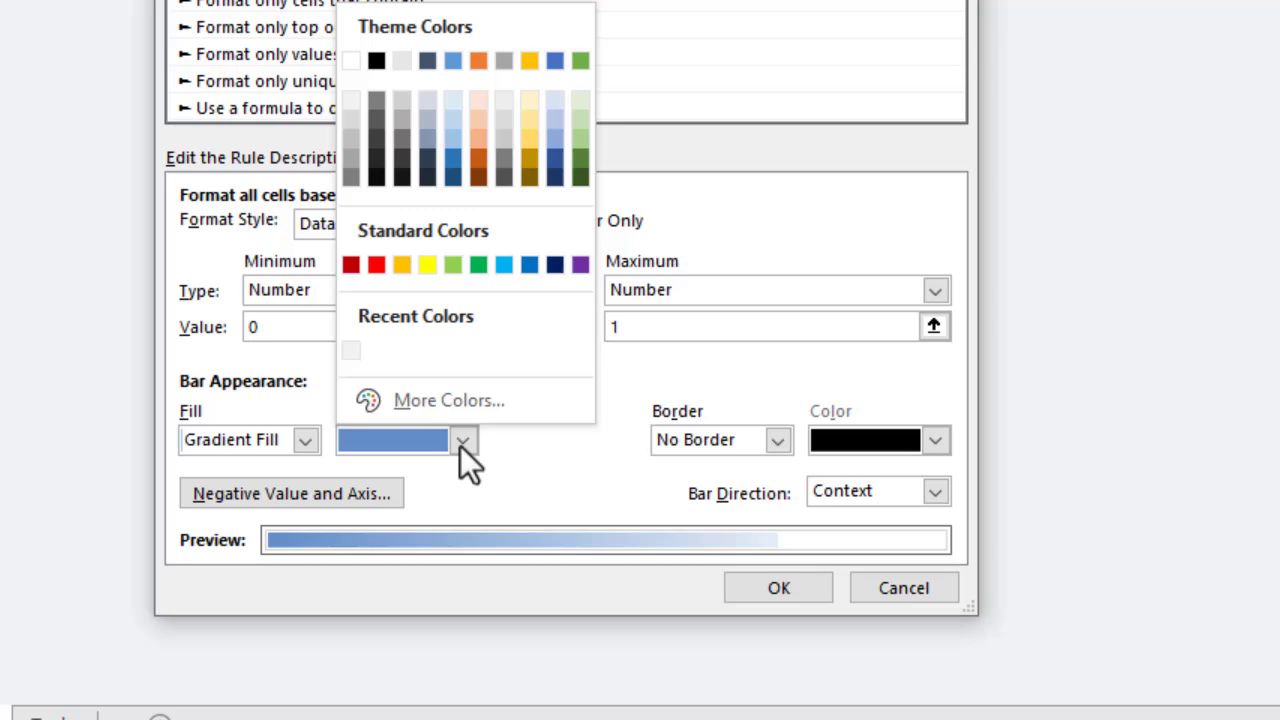
click(555, 161)
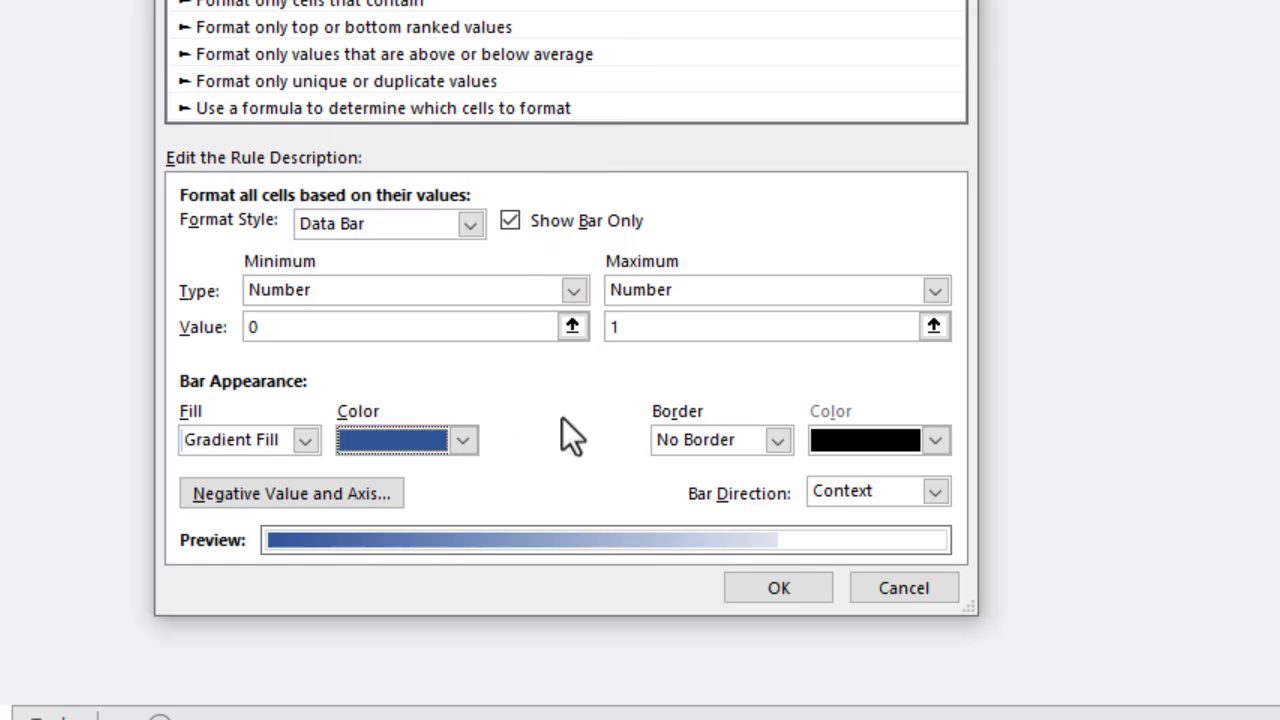
click(737, 588)
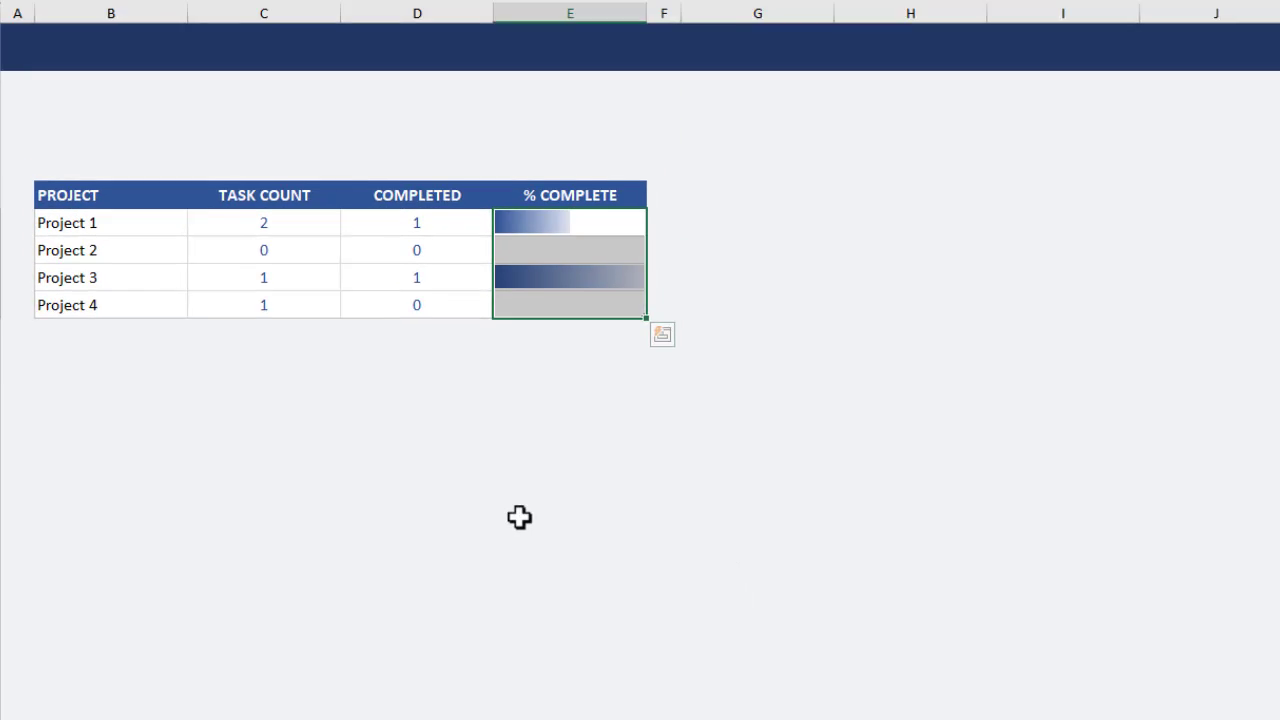
click(141, 353)
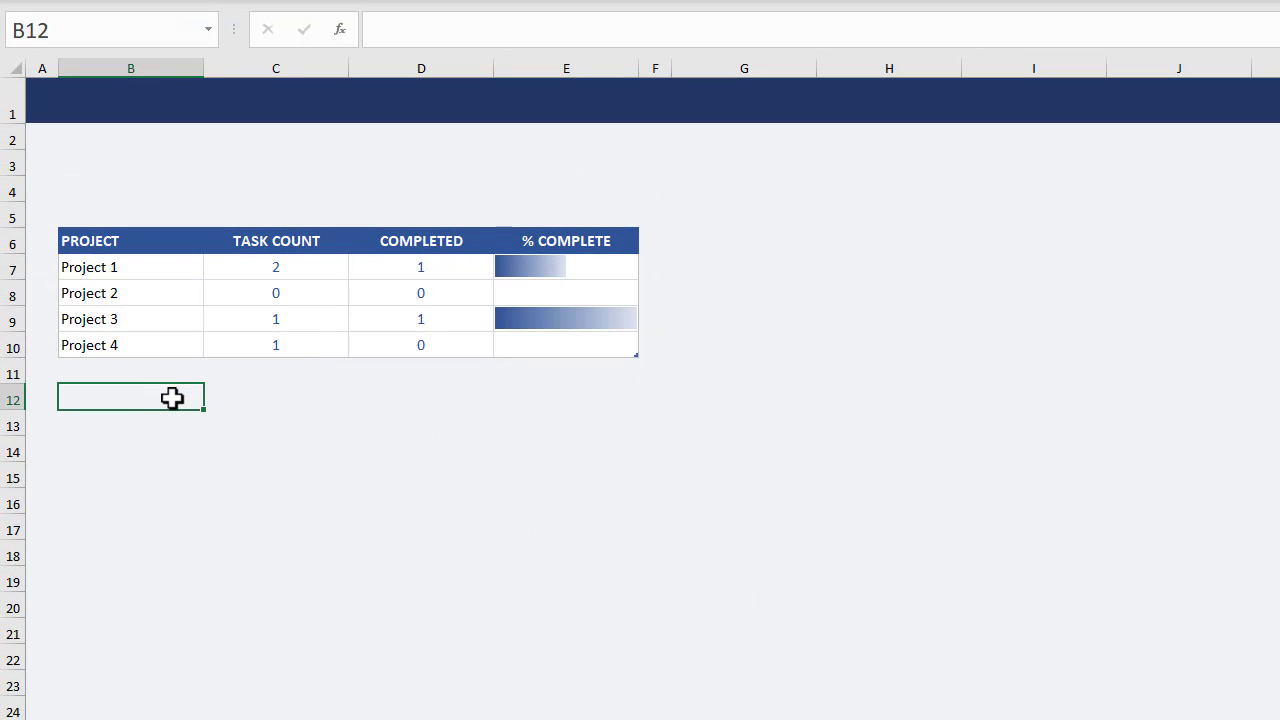
Set the height of row 4 to 40.
click(12, 192)
right_click(12, 192)
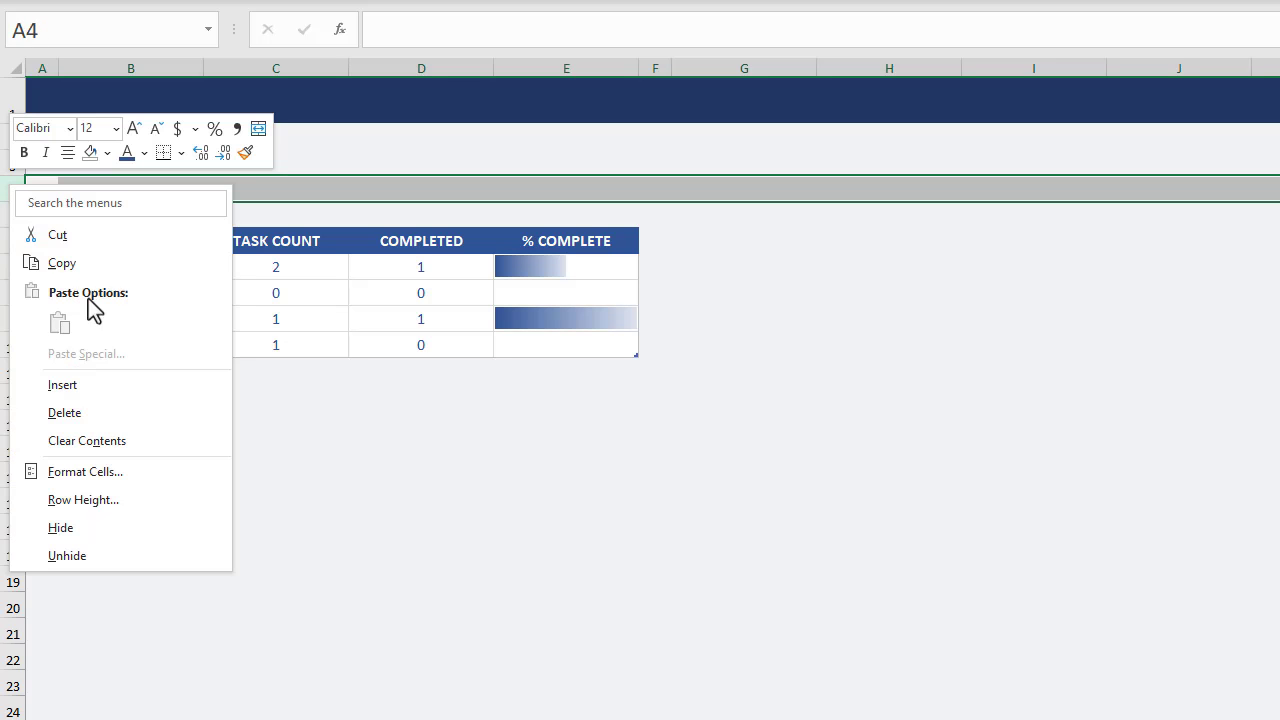
click(142, 500)
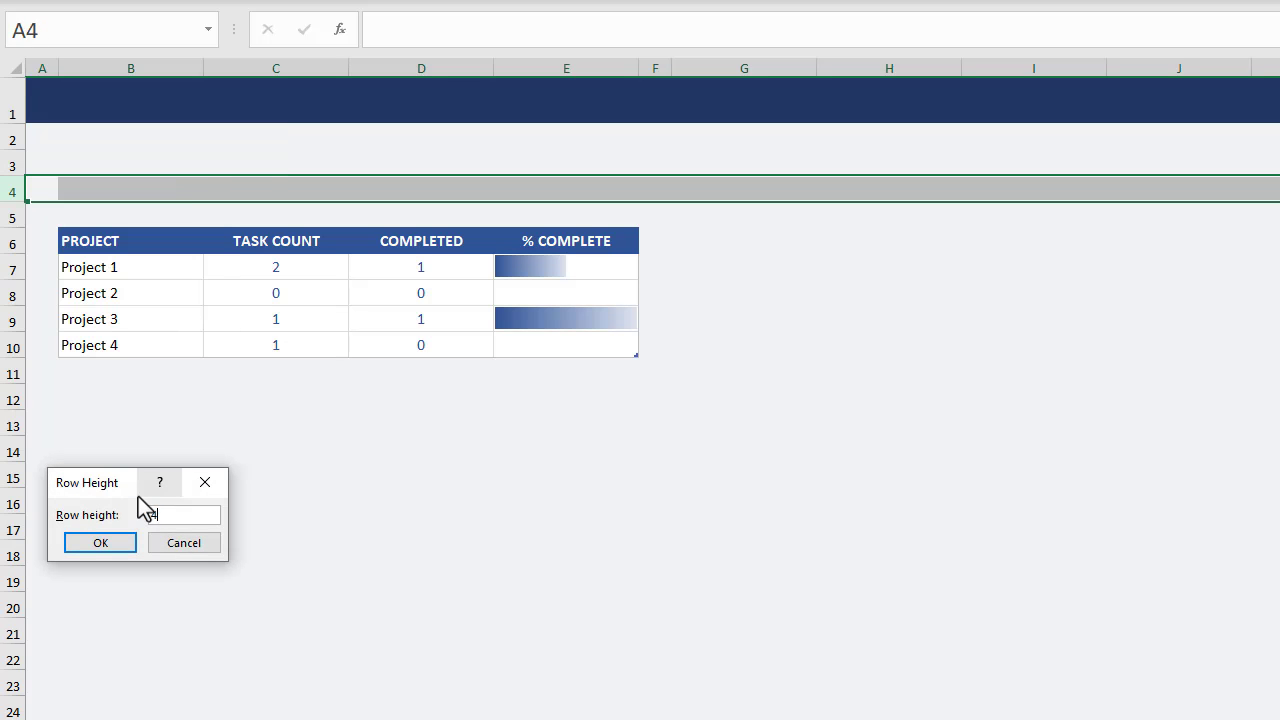
text(40)
click(130, 543)
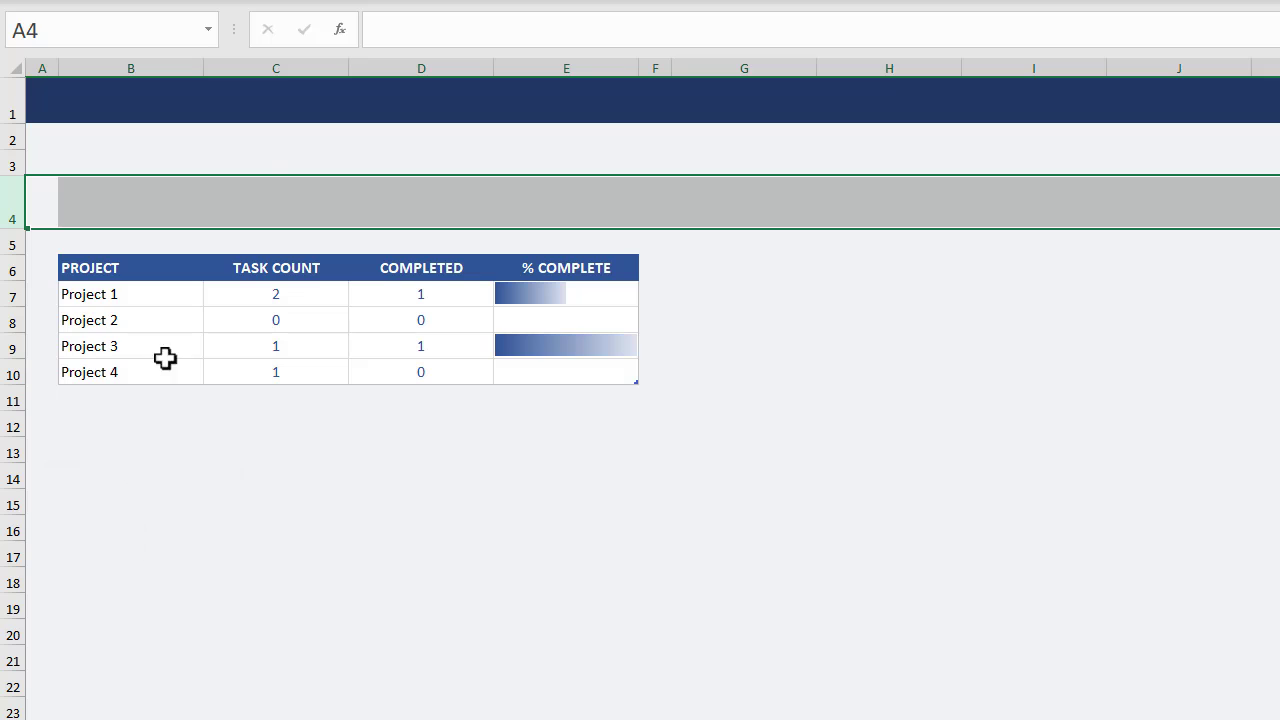
Enter the summary headings TOTAL TASKS, COMPLETED TASKS and % COMPLETE in cells C3, D3 and E3.
click(268, 158)
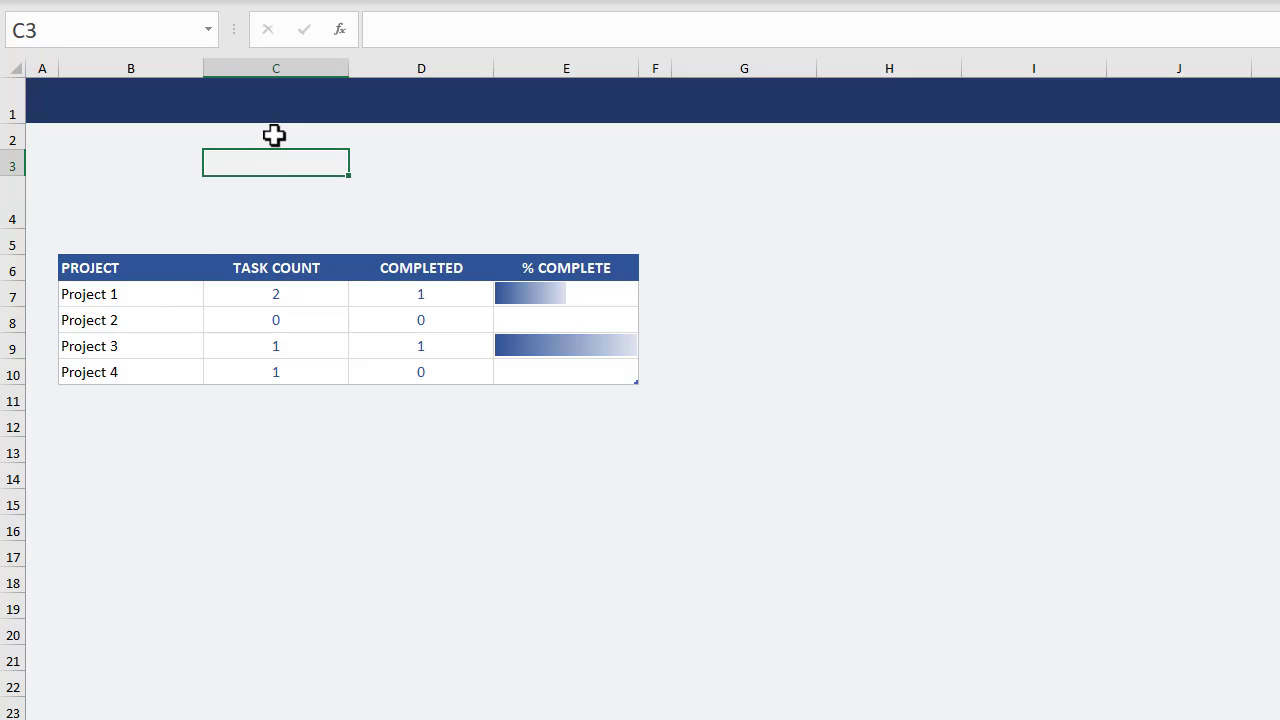
text(TOTAL T)
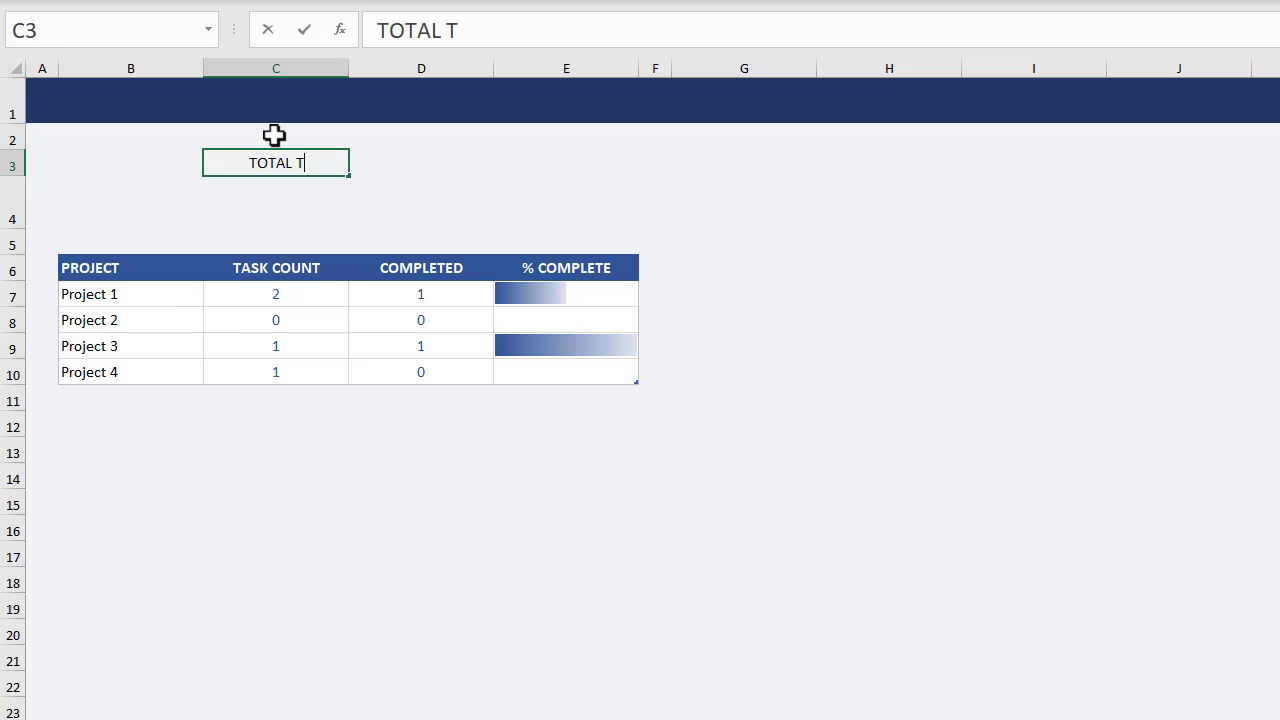
text(ASKS)
key(Tab)
text(CO)
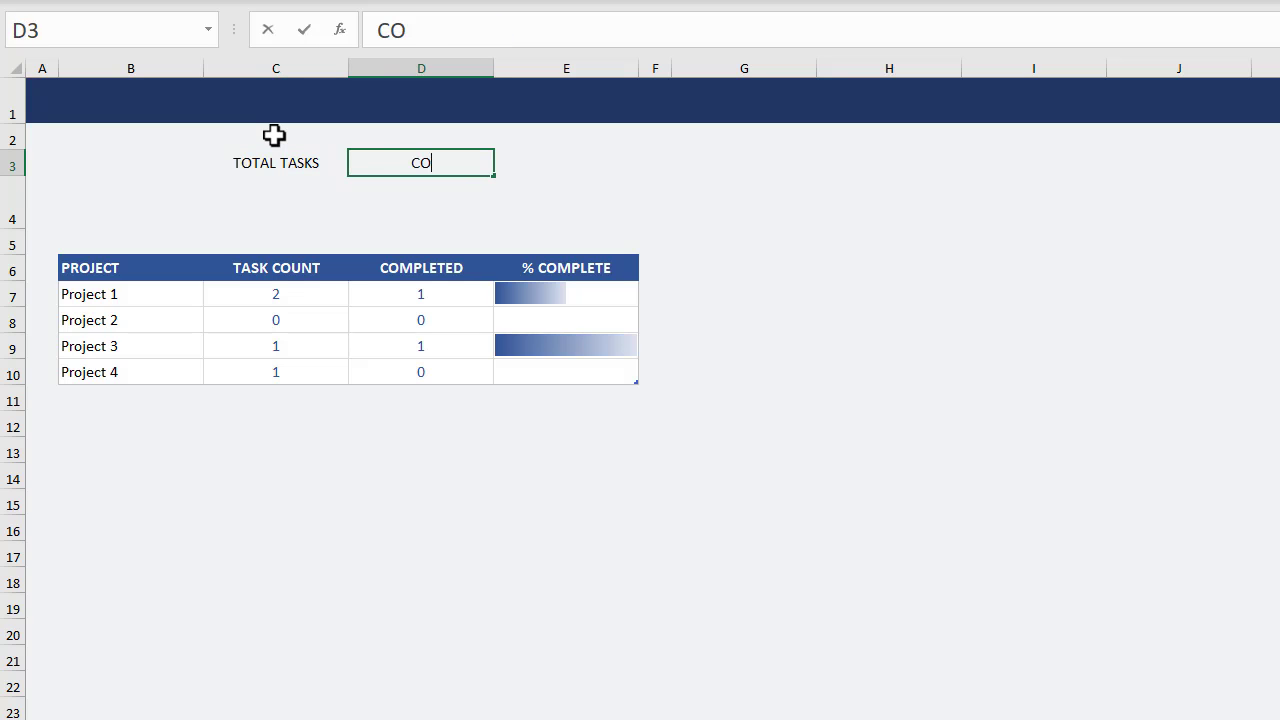
text(MPLETED TASKS)
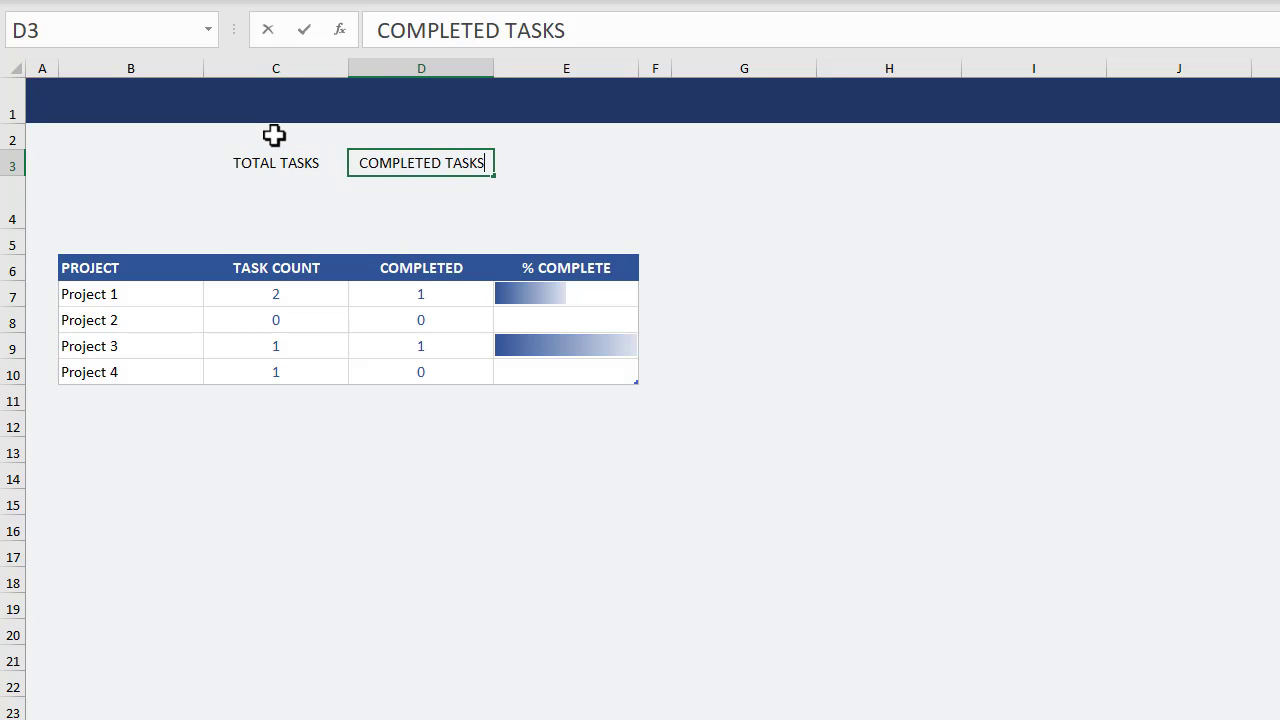
key(Tab)
text(%)
text(MPLETE)
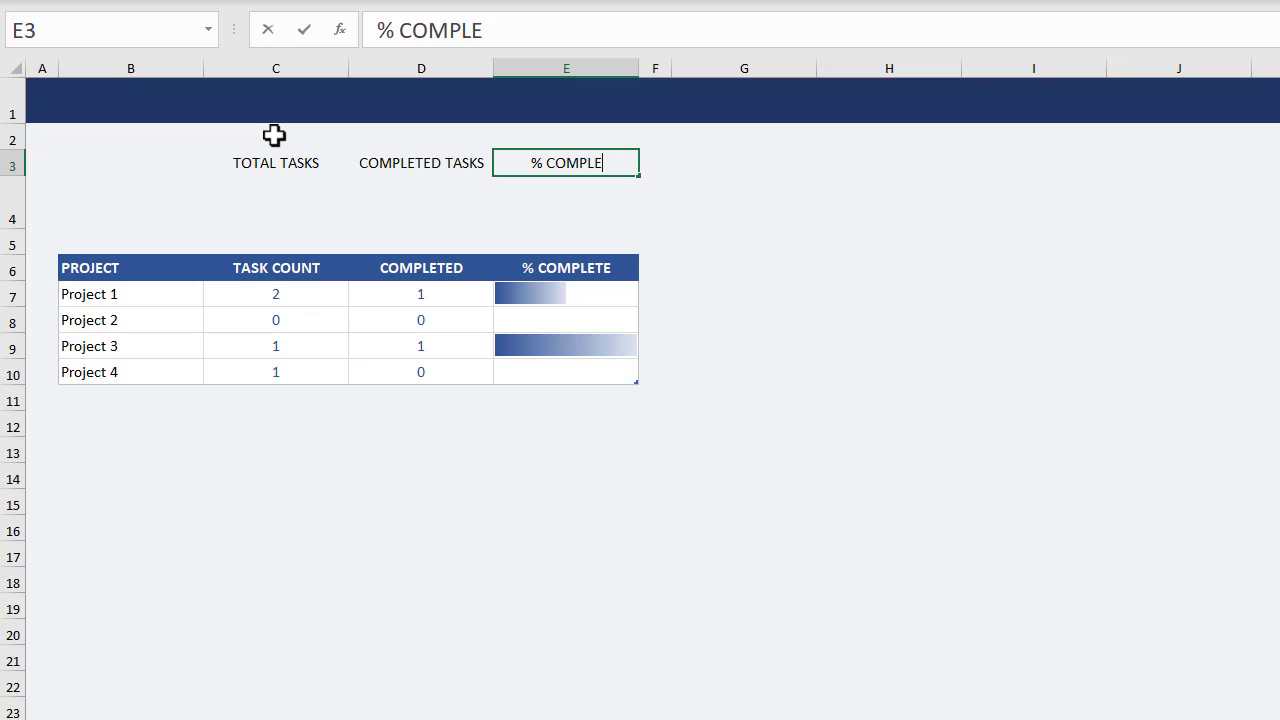
key(Return)
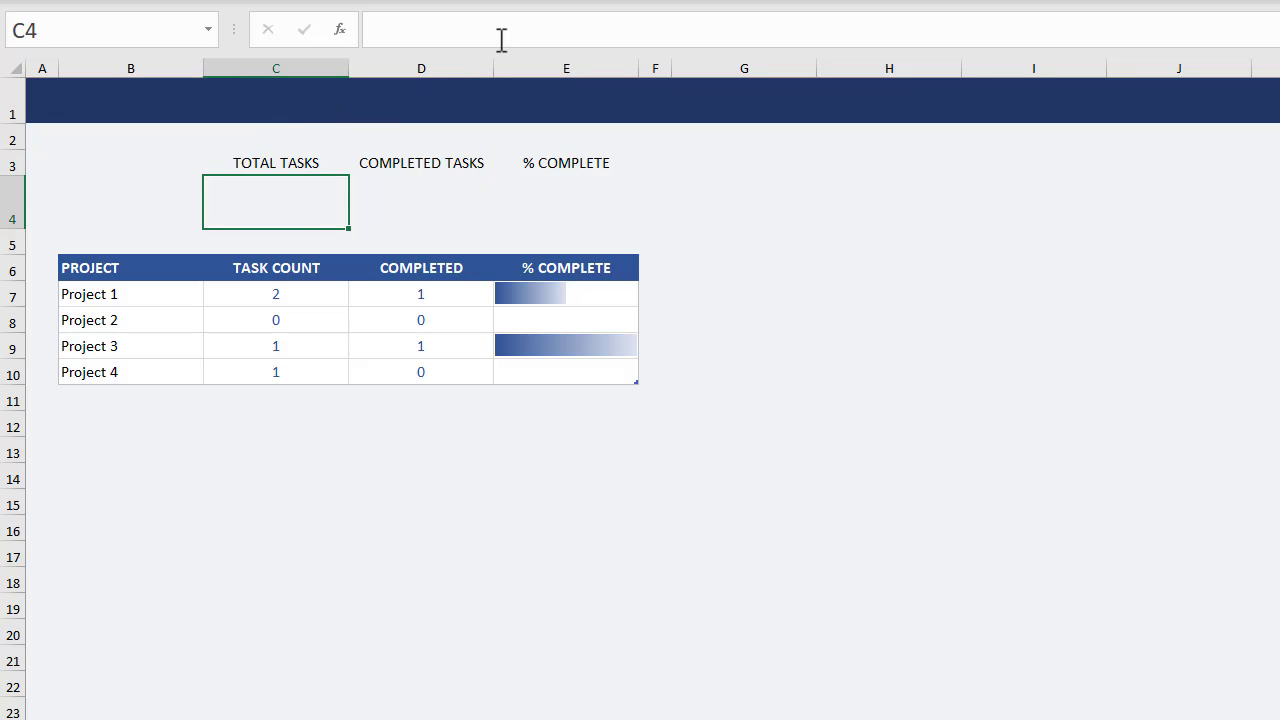
Enter the formula =SUM(Project[TASK COUNT]) in cell C4 under TOTAL TASKS.
text(=sum)
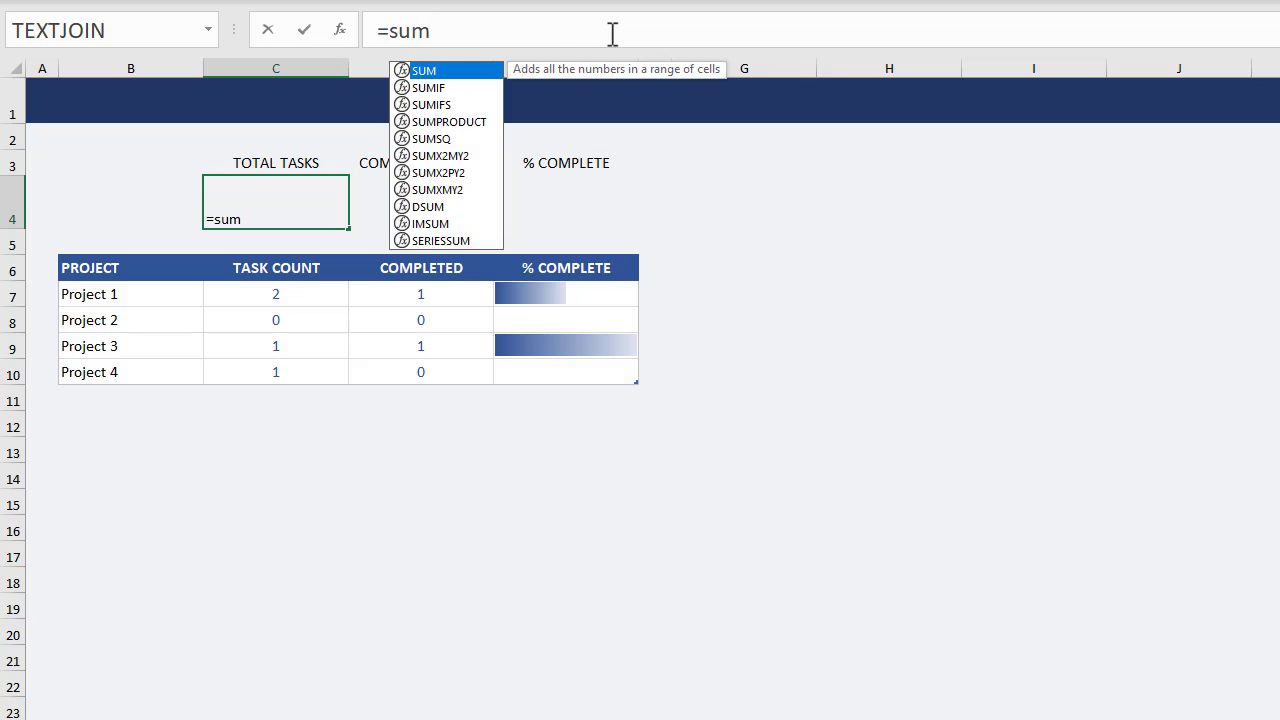
key(Tab)
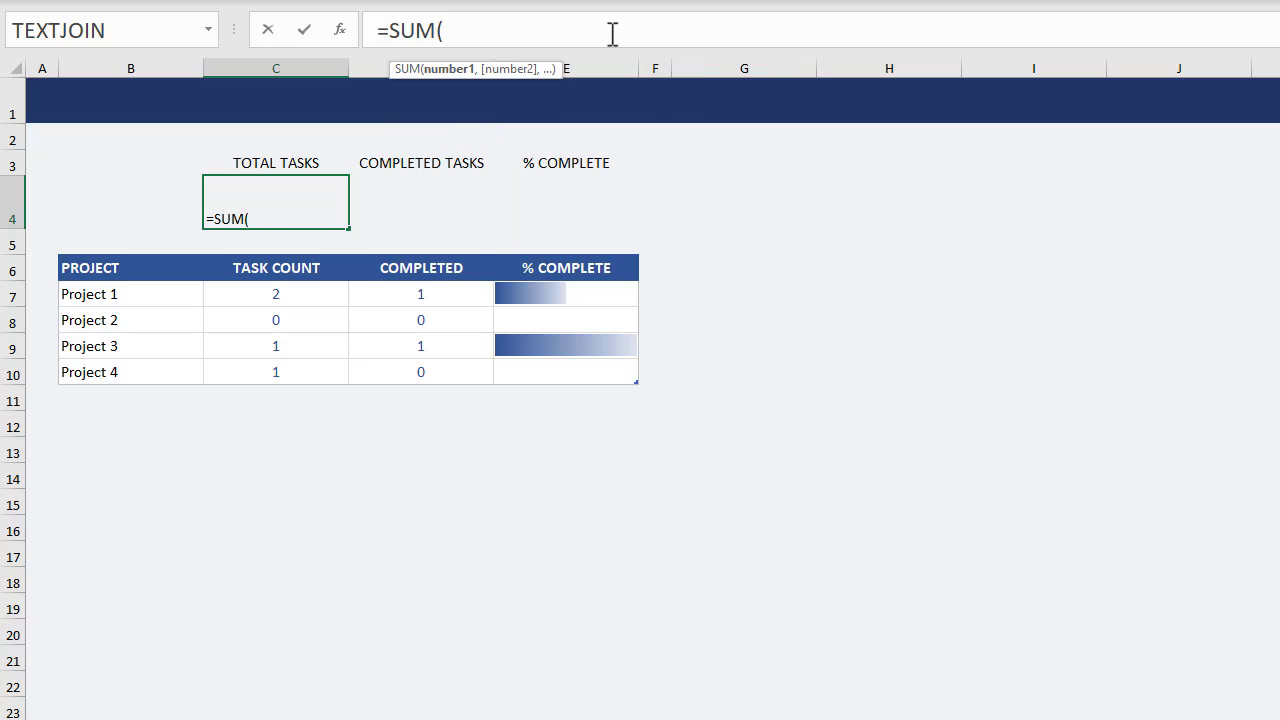
text(projec)
key(Tab)
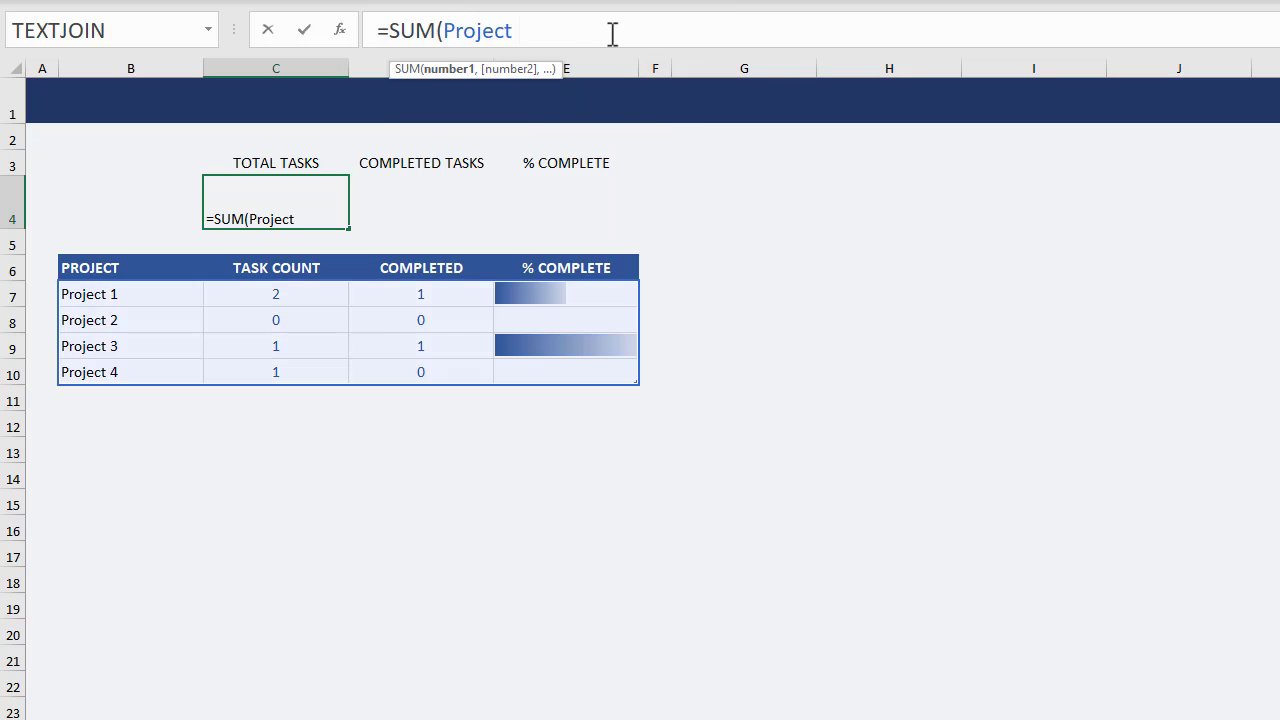
text([task)
key(Tab)
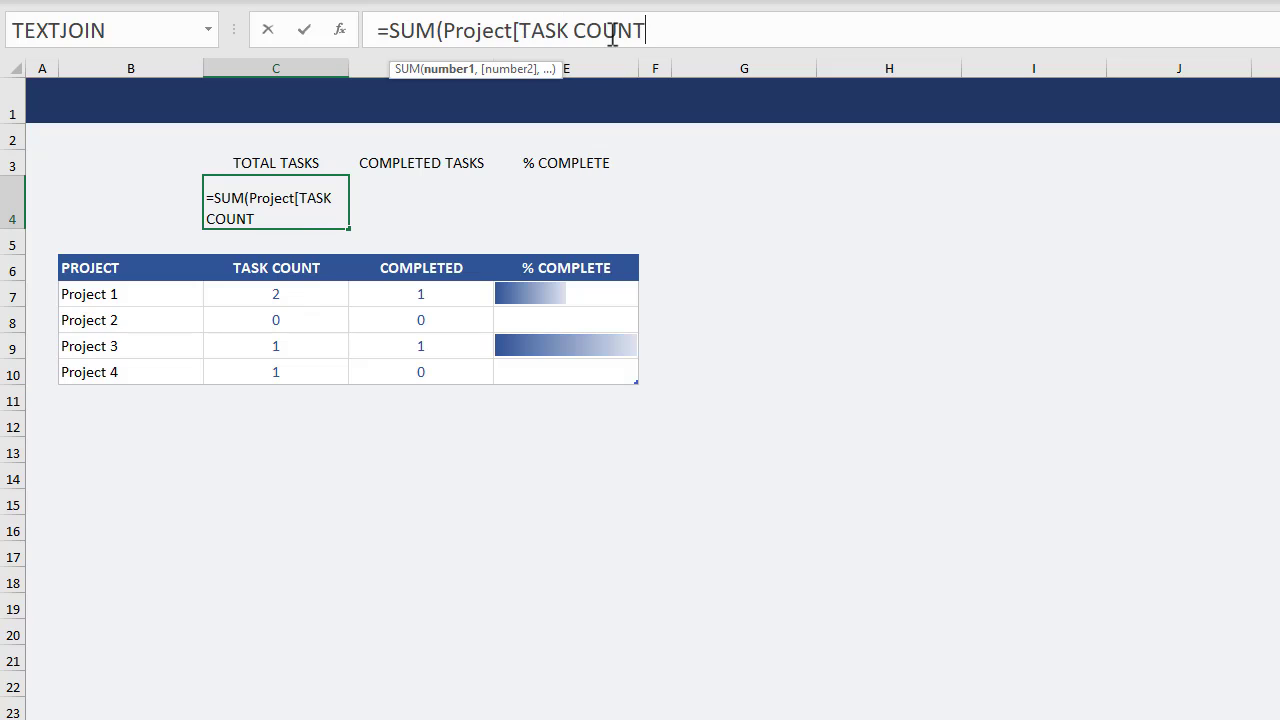
text(])
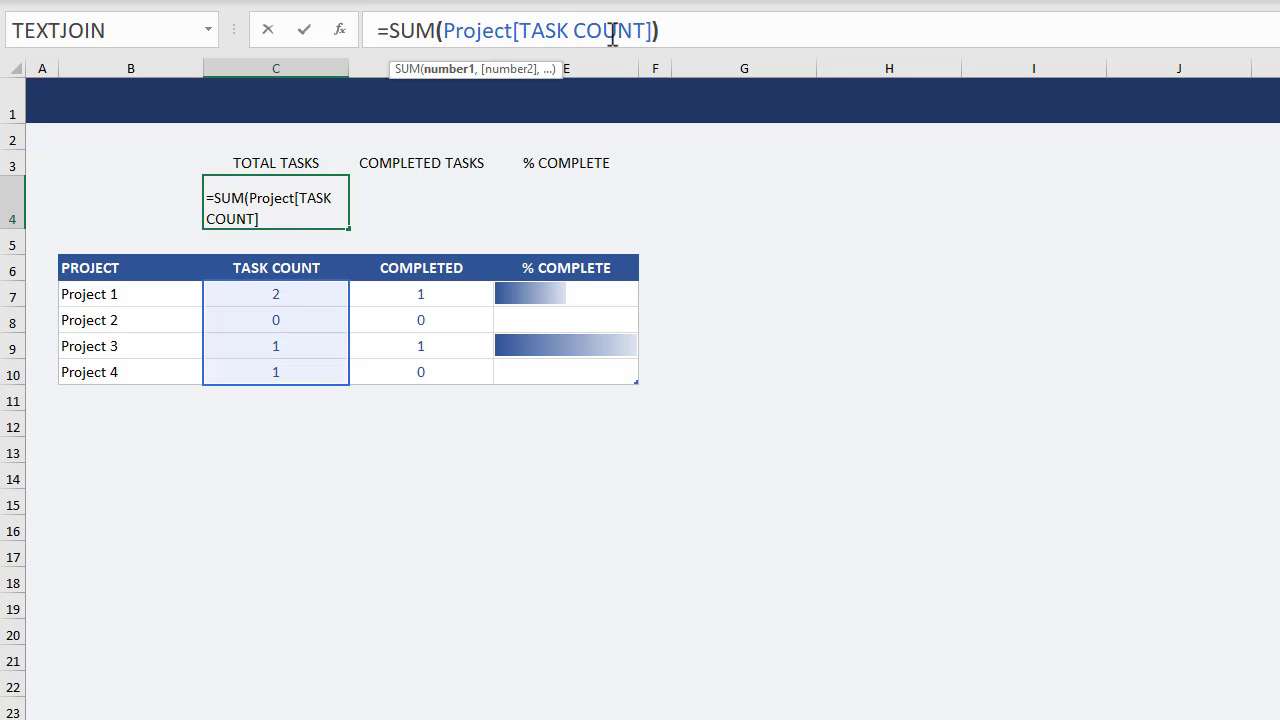
key(Return)
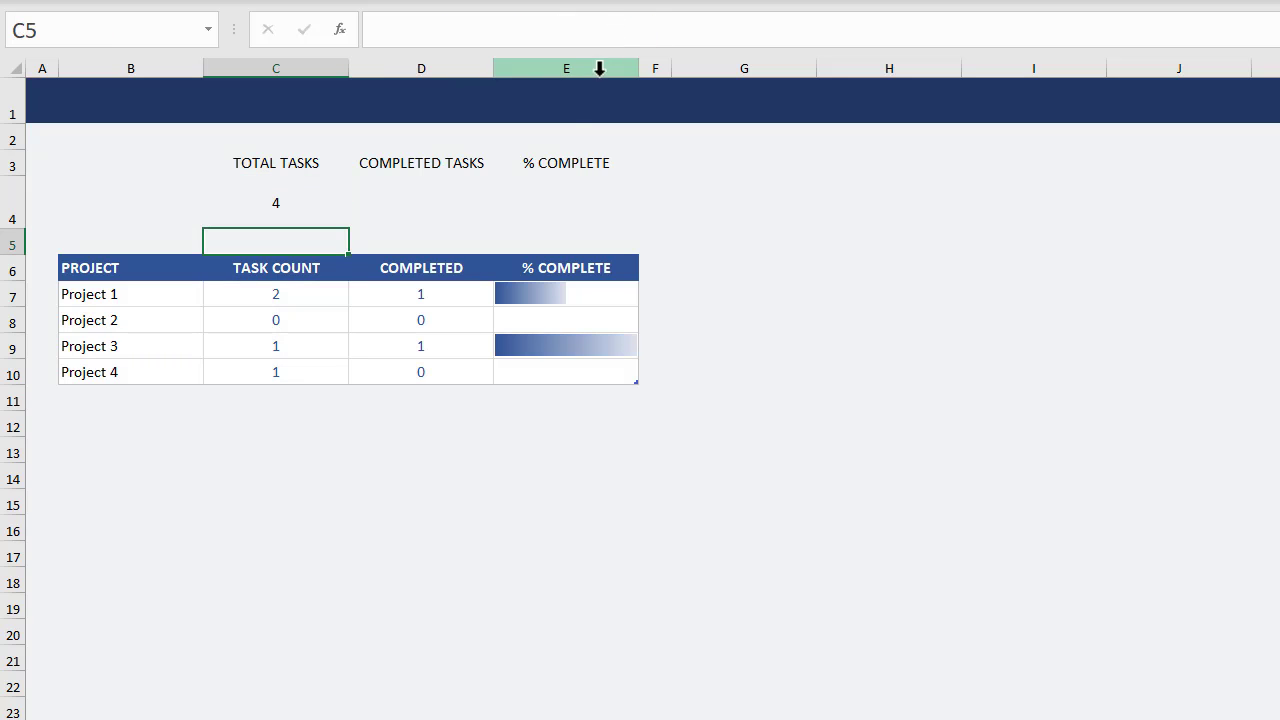
Enter the formula =SUM(Project[COMPLETED]) in cell D4 under COMPLETED TASKS.
click(465, 186)
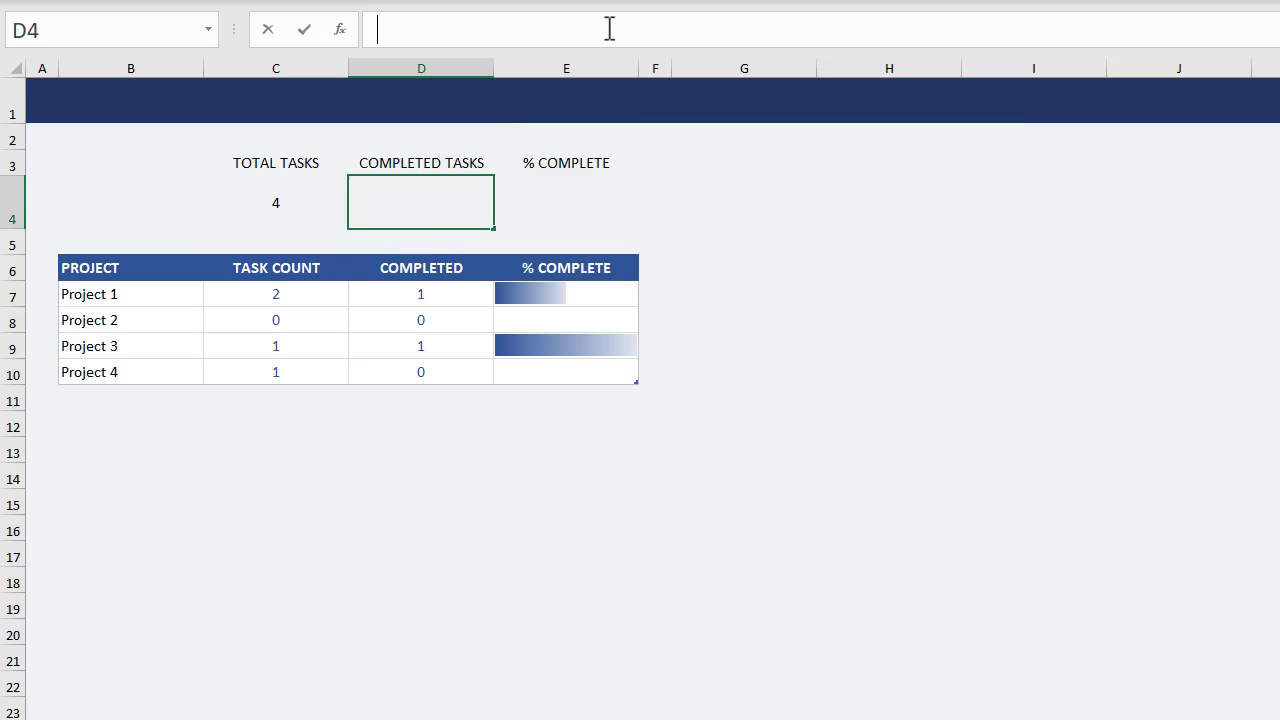
text(=)
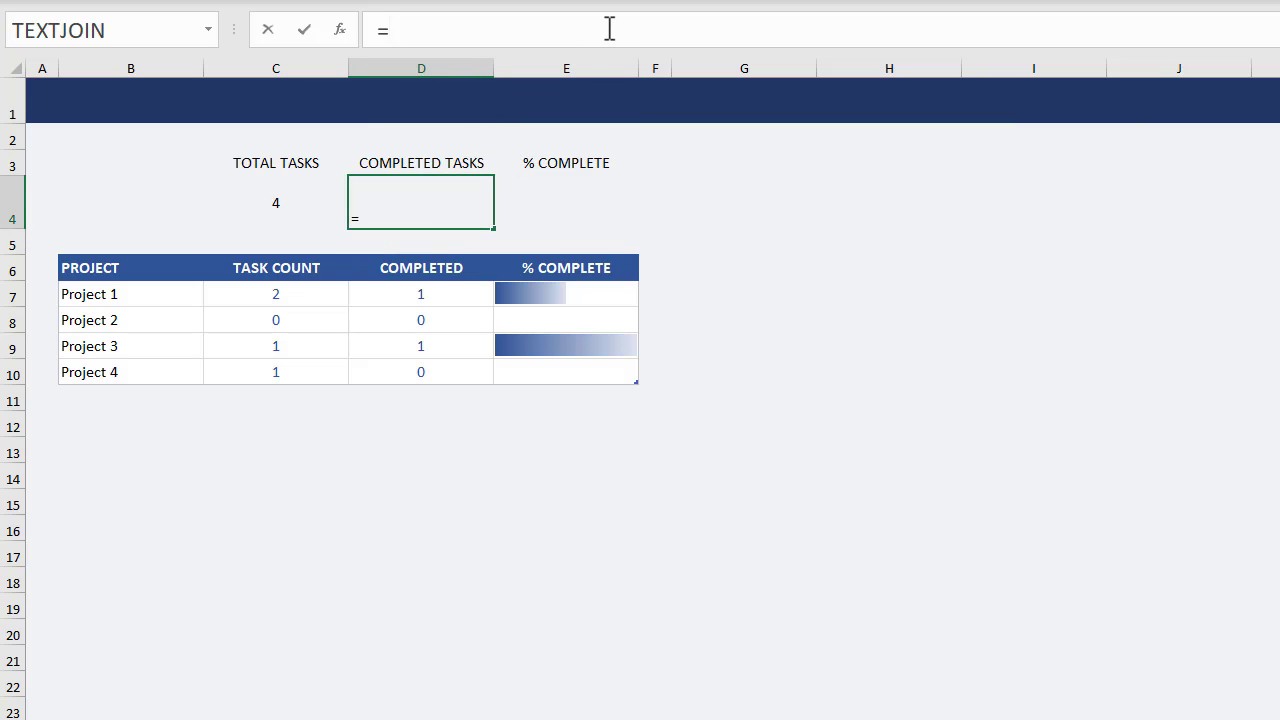
text(sum)
key(Tab)
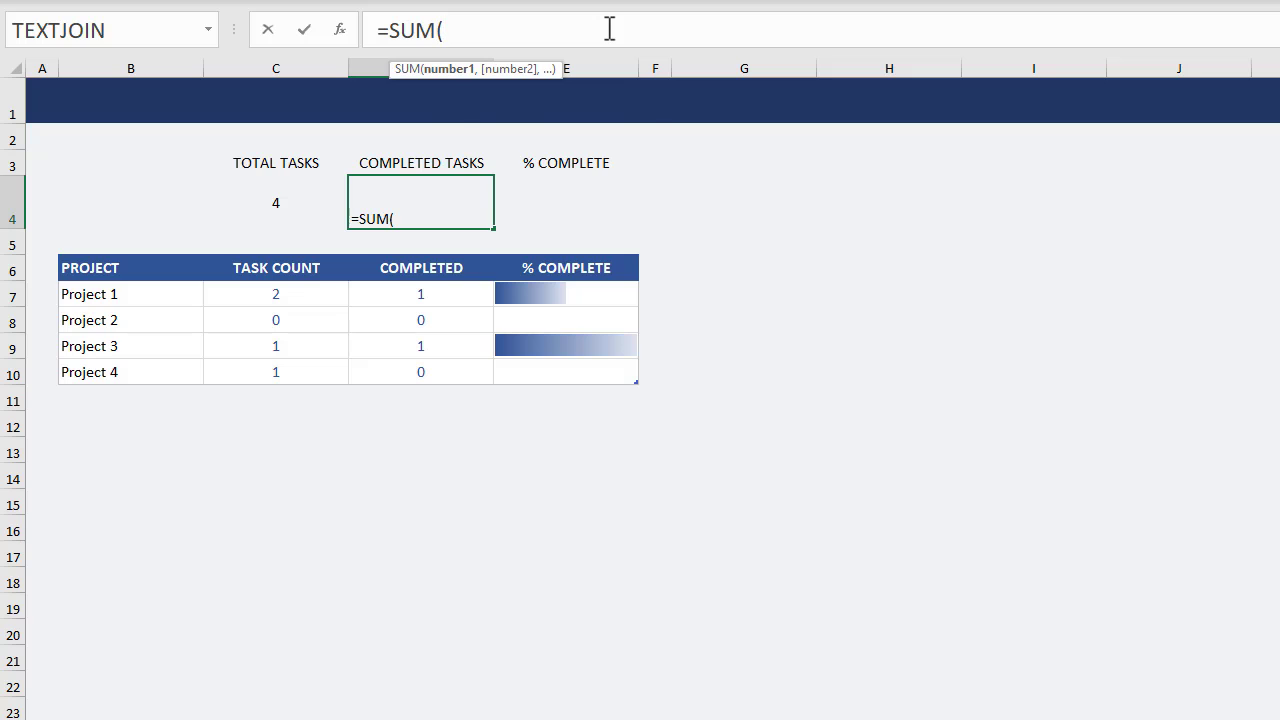
text(proj)
key(Tab)
text([)
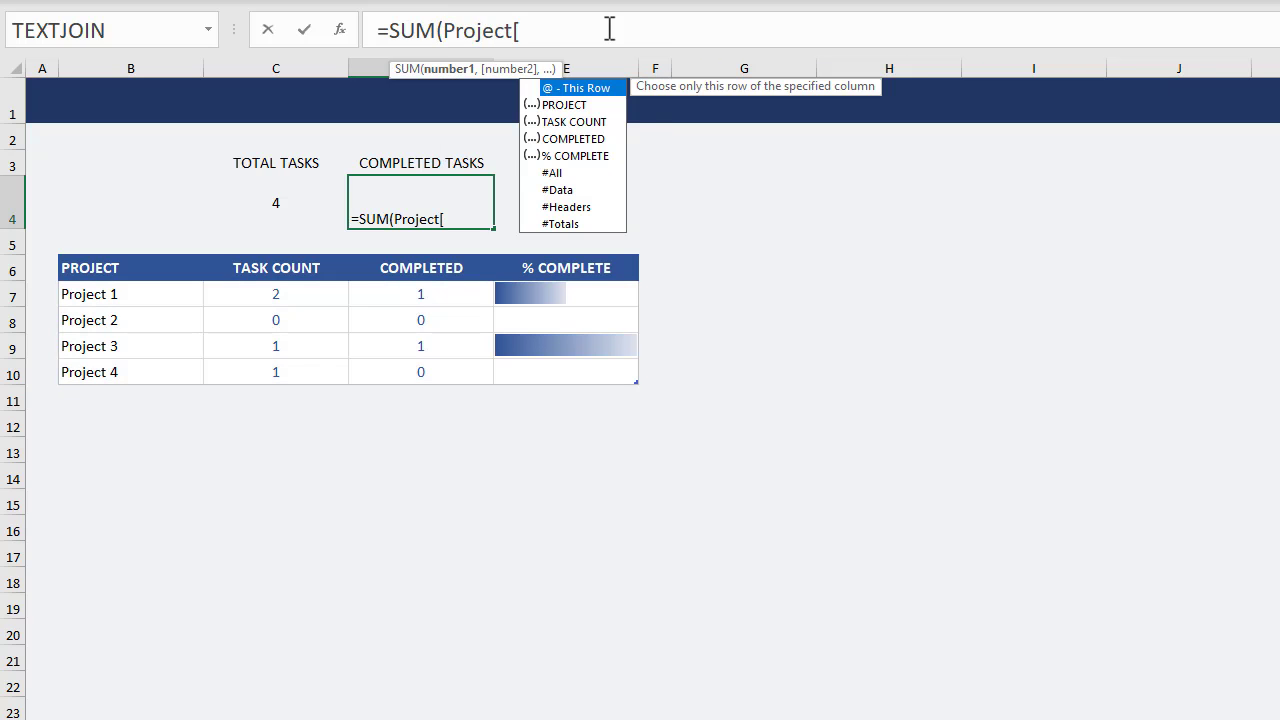
text(comp)
key(Tab)
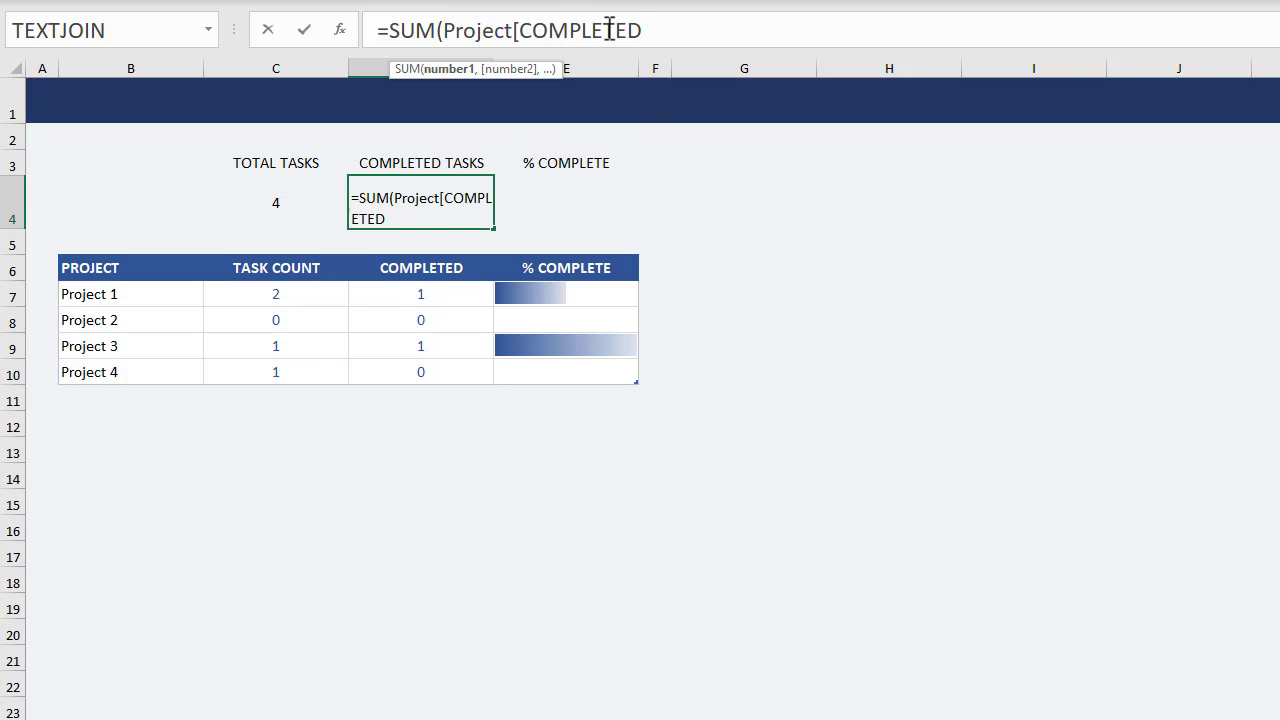
text(]))
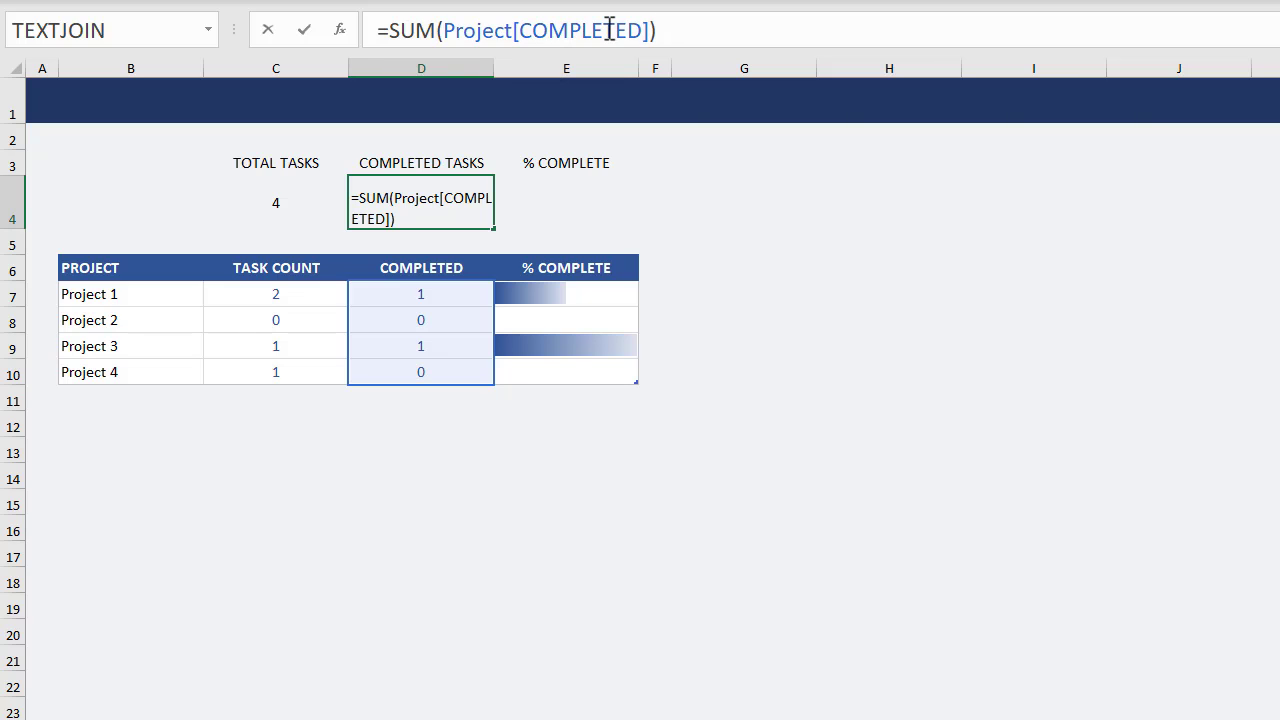
key(Return)
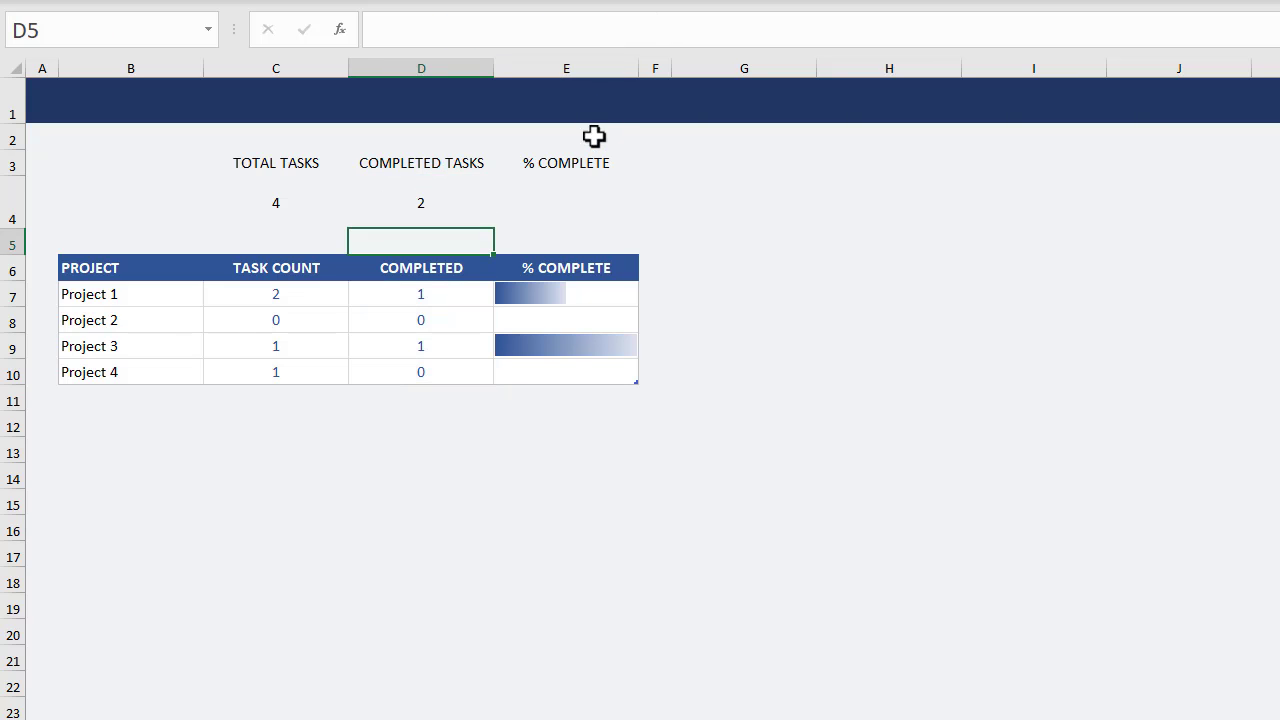
Enter the formula =IF(C4=0,0,D4/C4) in cell E4 under % COMPLETE.
click(588, 204)
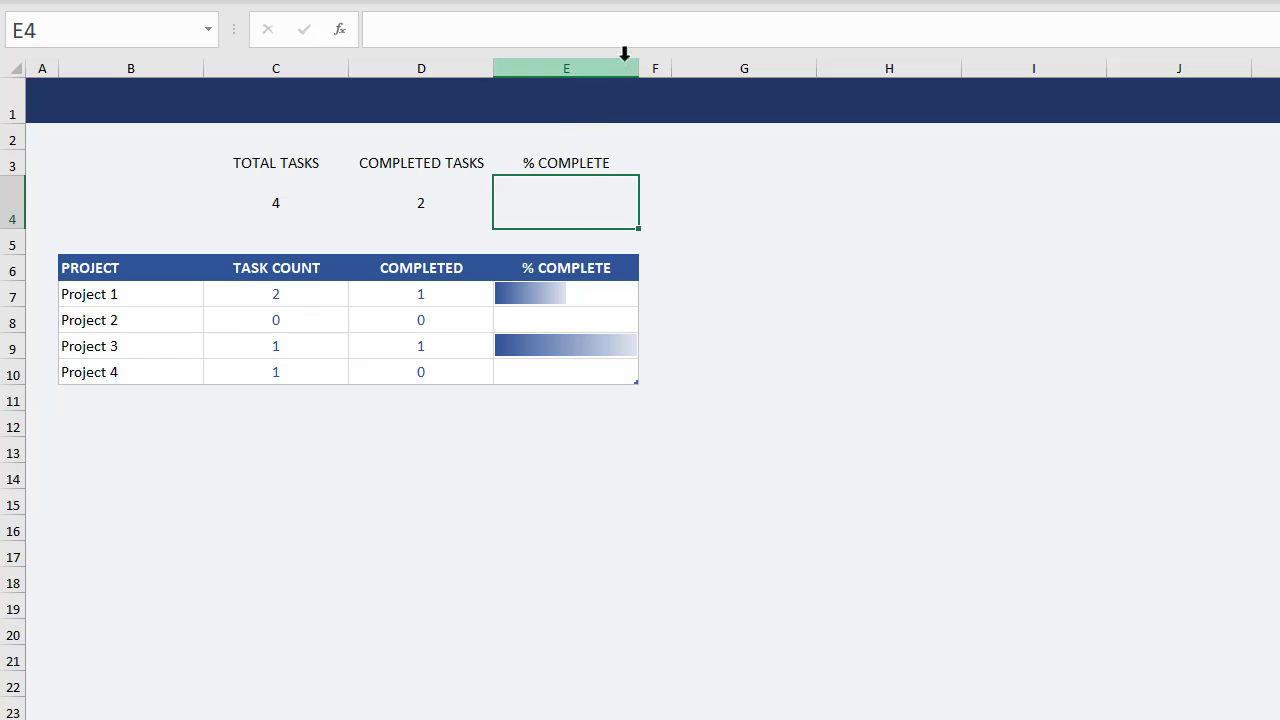
click(689, 30)
text(=)
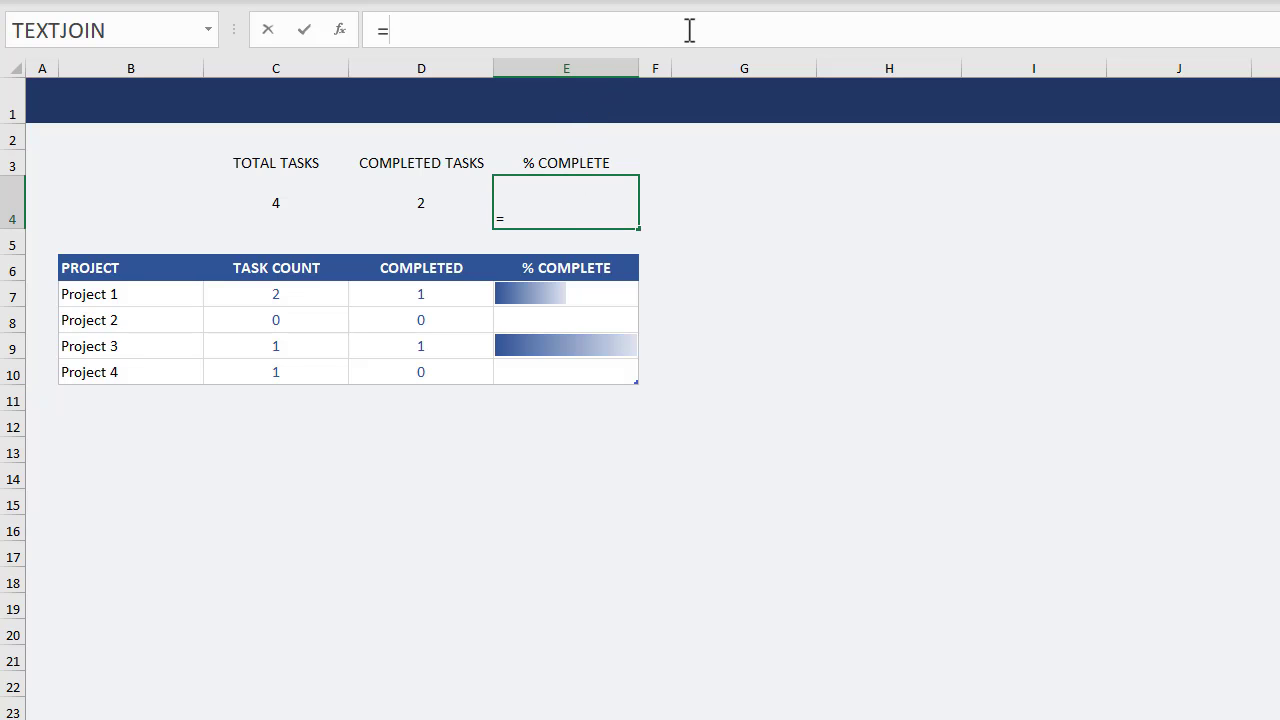
text(if()
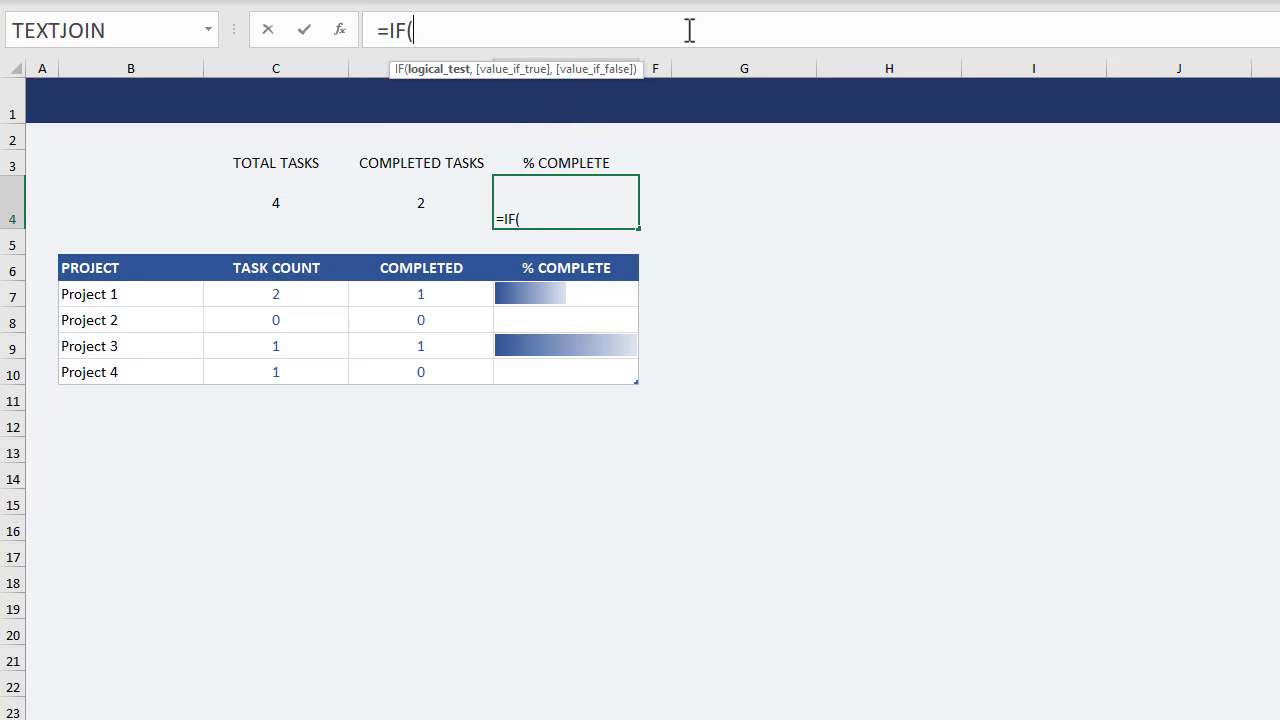
text(C4)
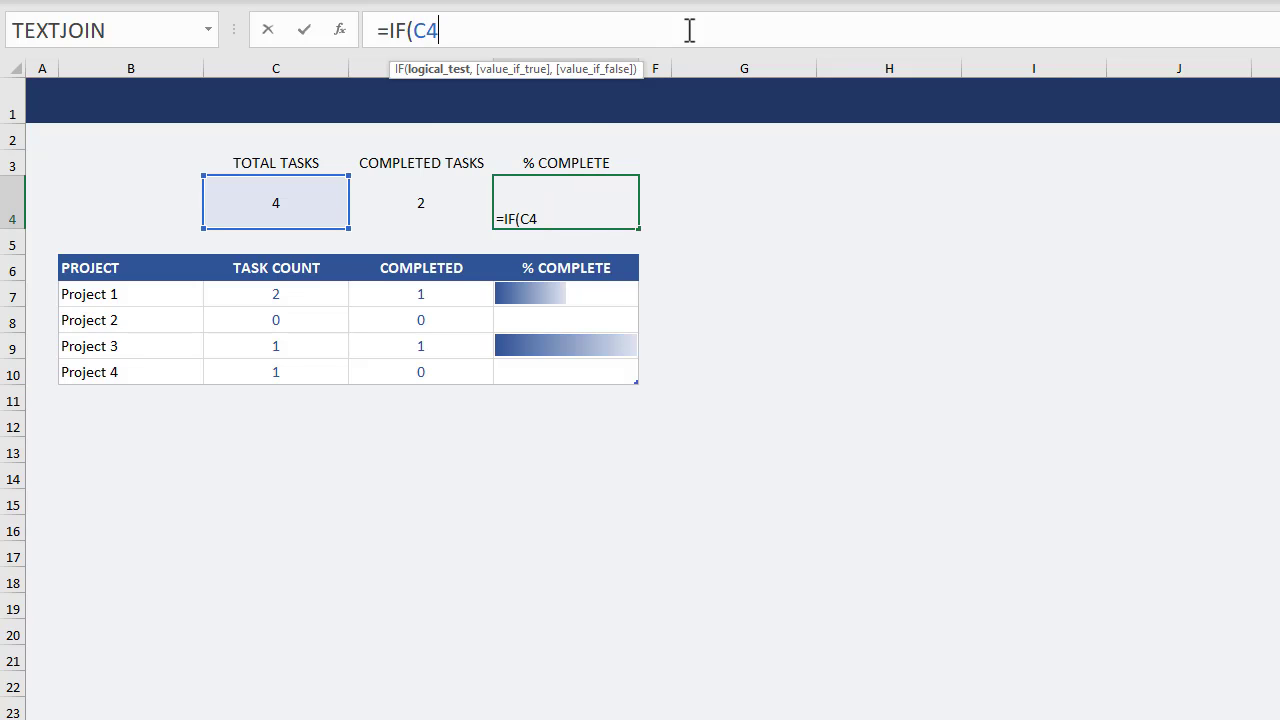
text(=0,)
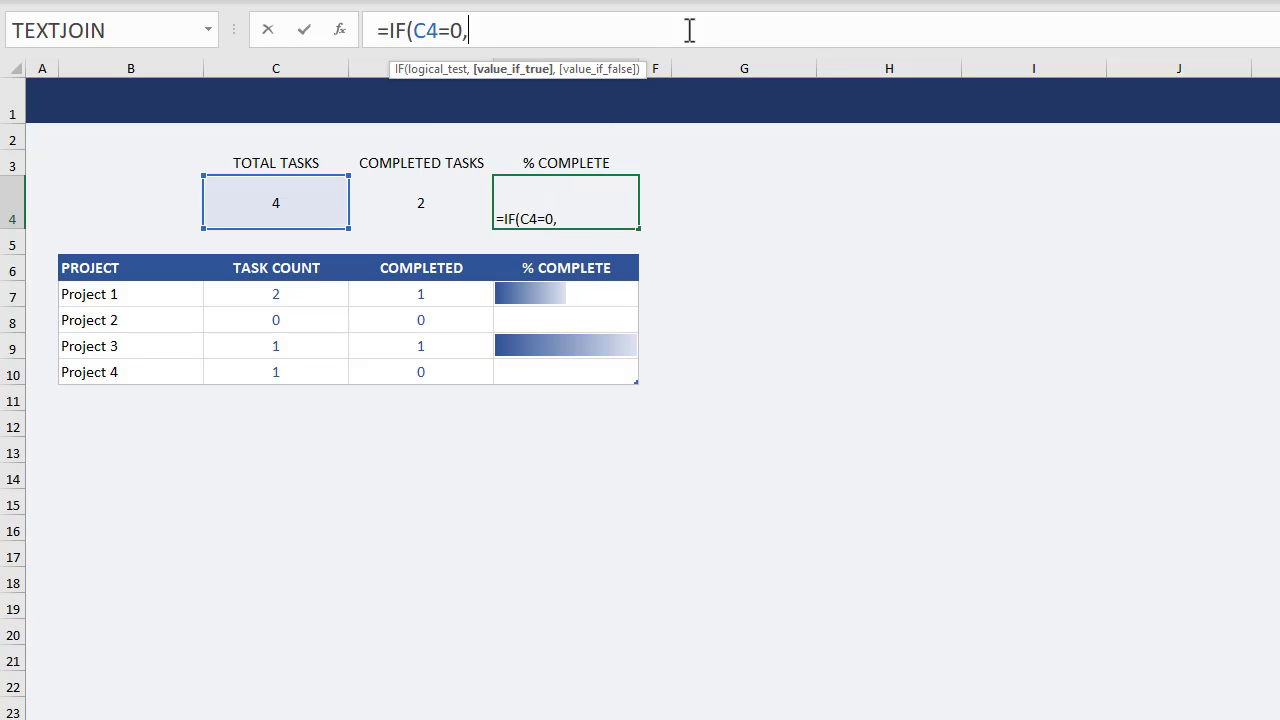
text(0,D4)
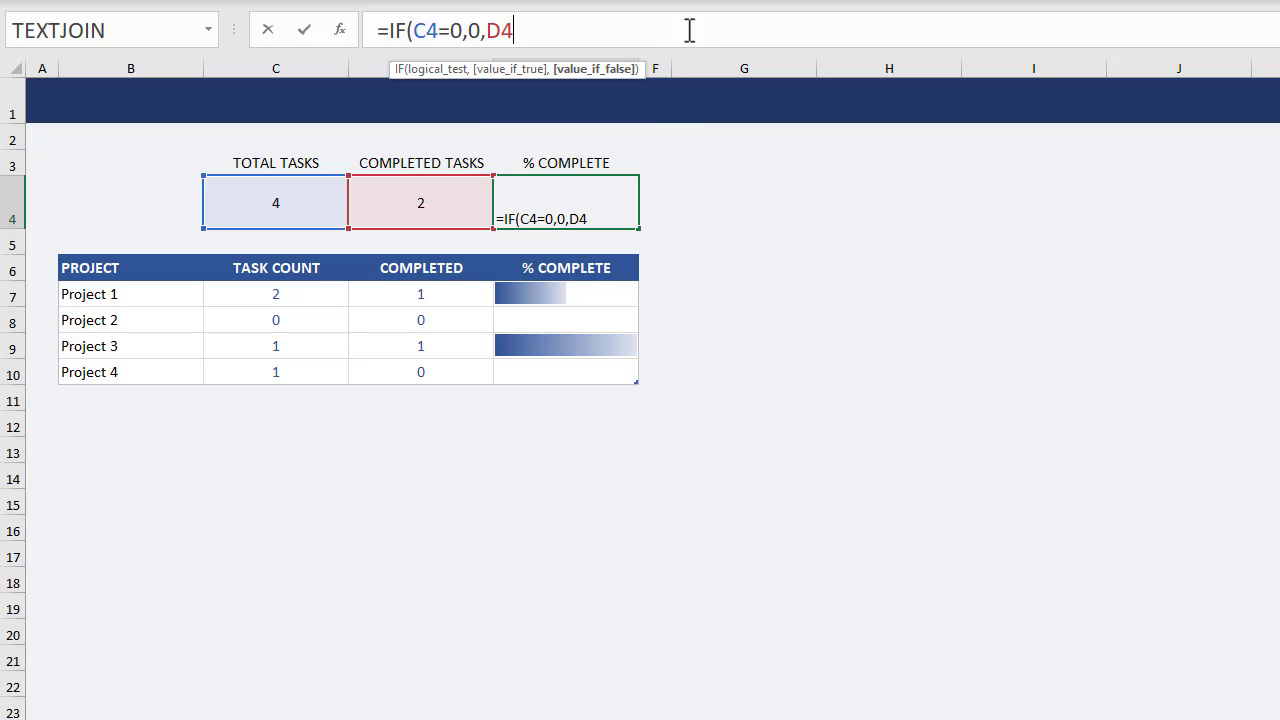
text(/C)
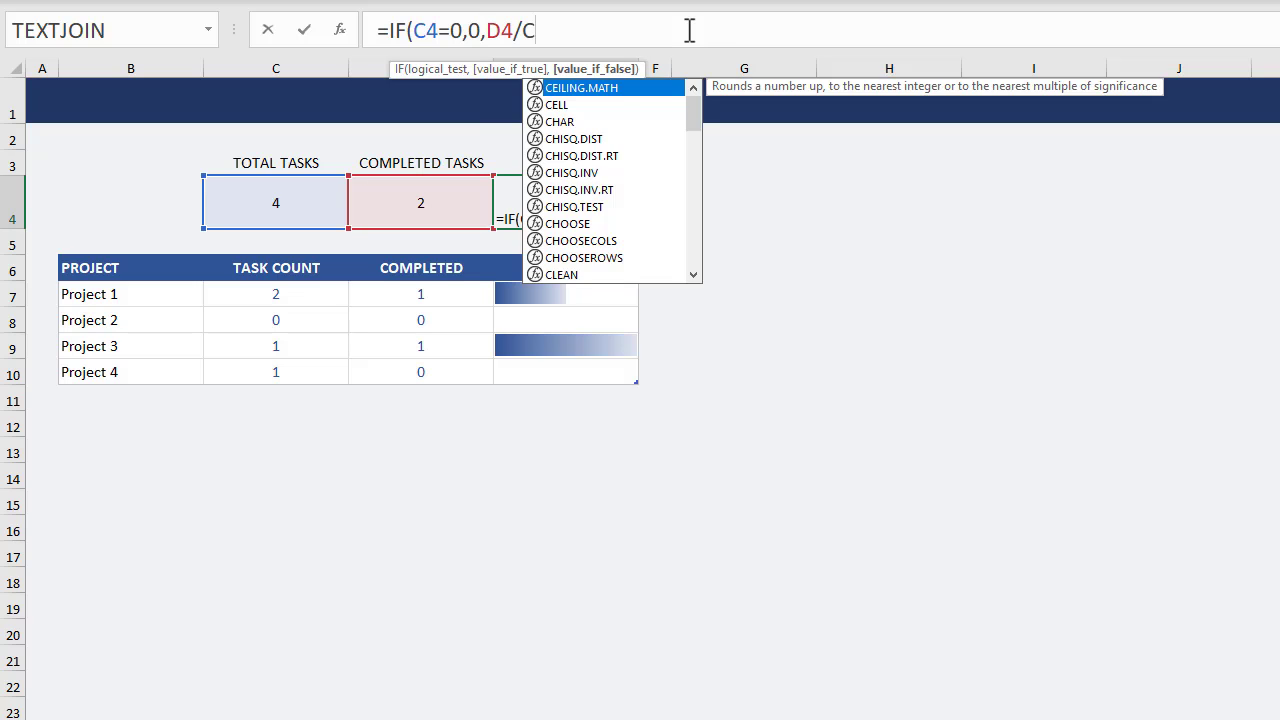
text(4))
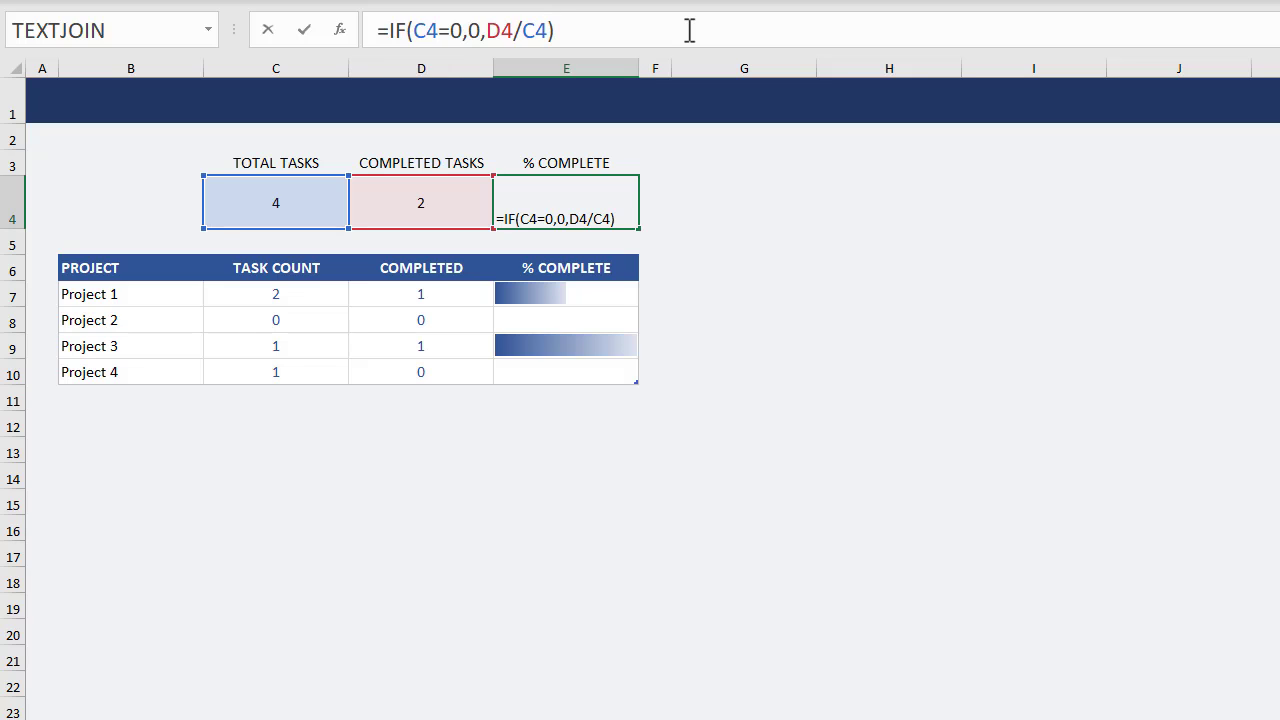
key(Return)
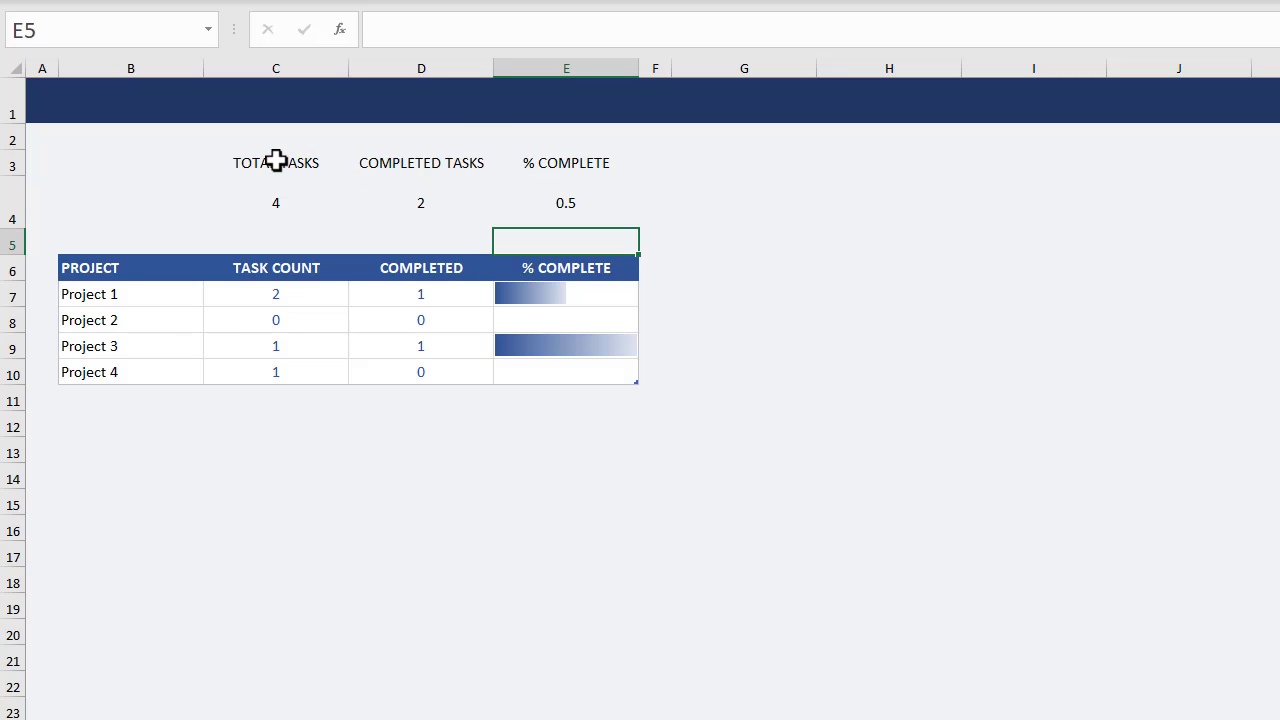
Format the summary headings in C3:E3 as bold white text on the same dark blue fill as the Project table header.
drag(276, 162, 540, 162)
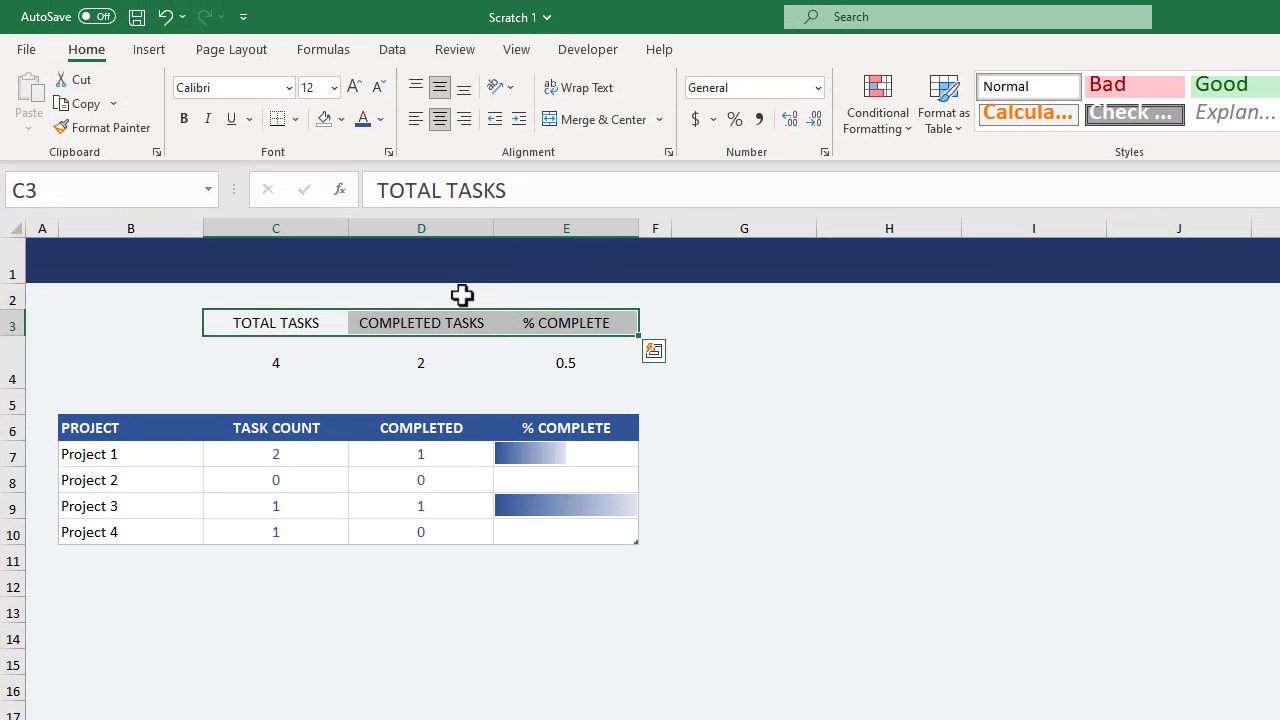
click(341, 119)
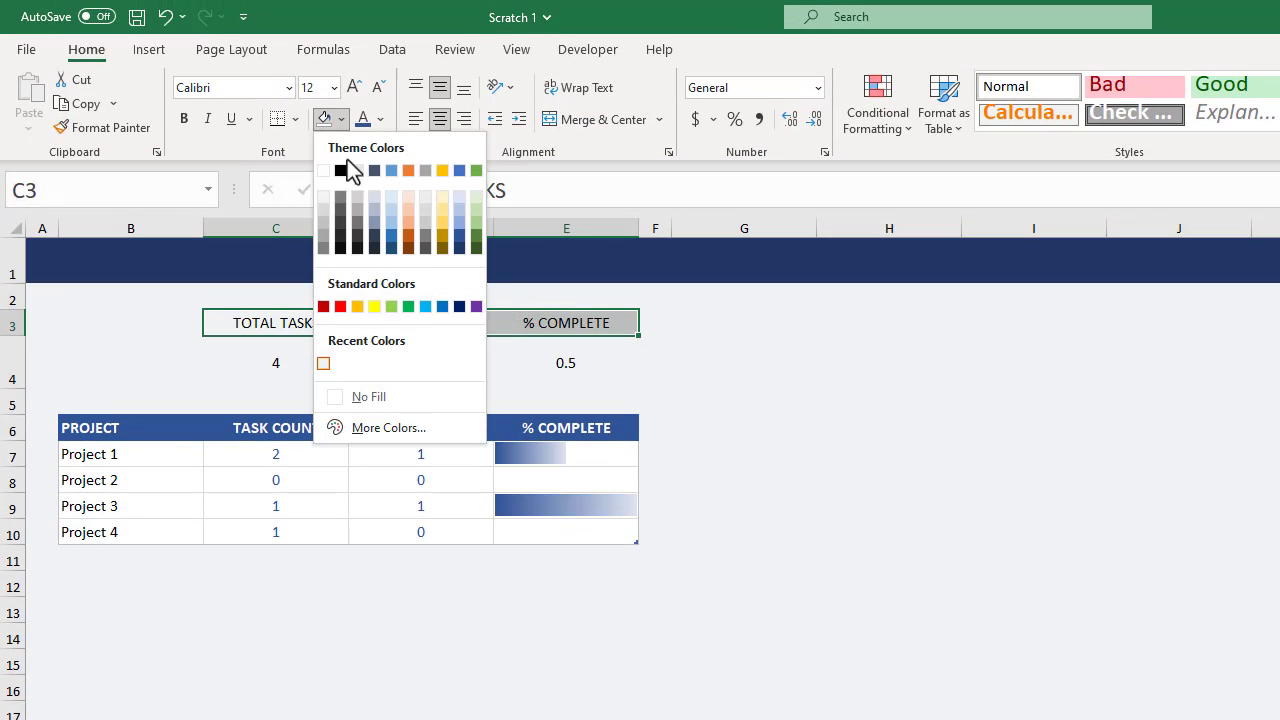
click(459, 237)
click(380, 119)
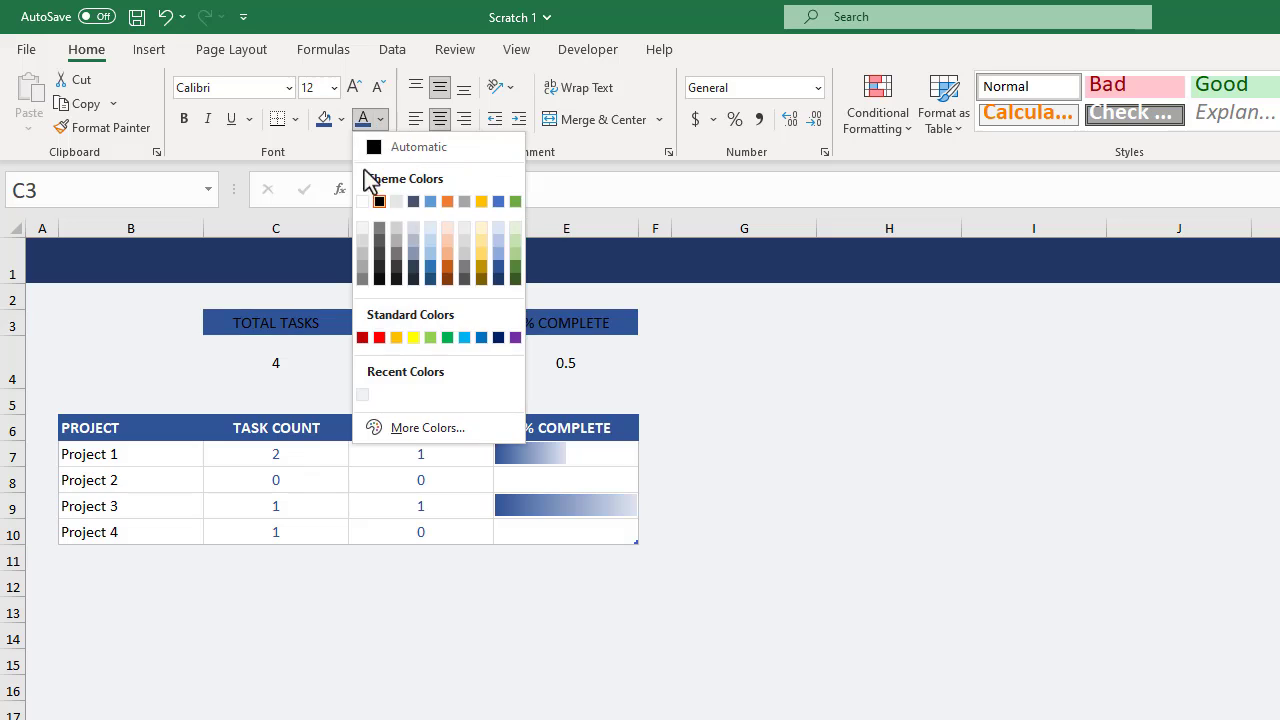
click(362, 201)
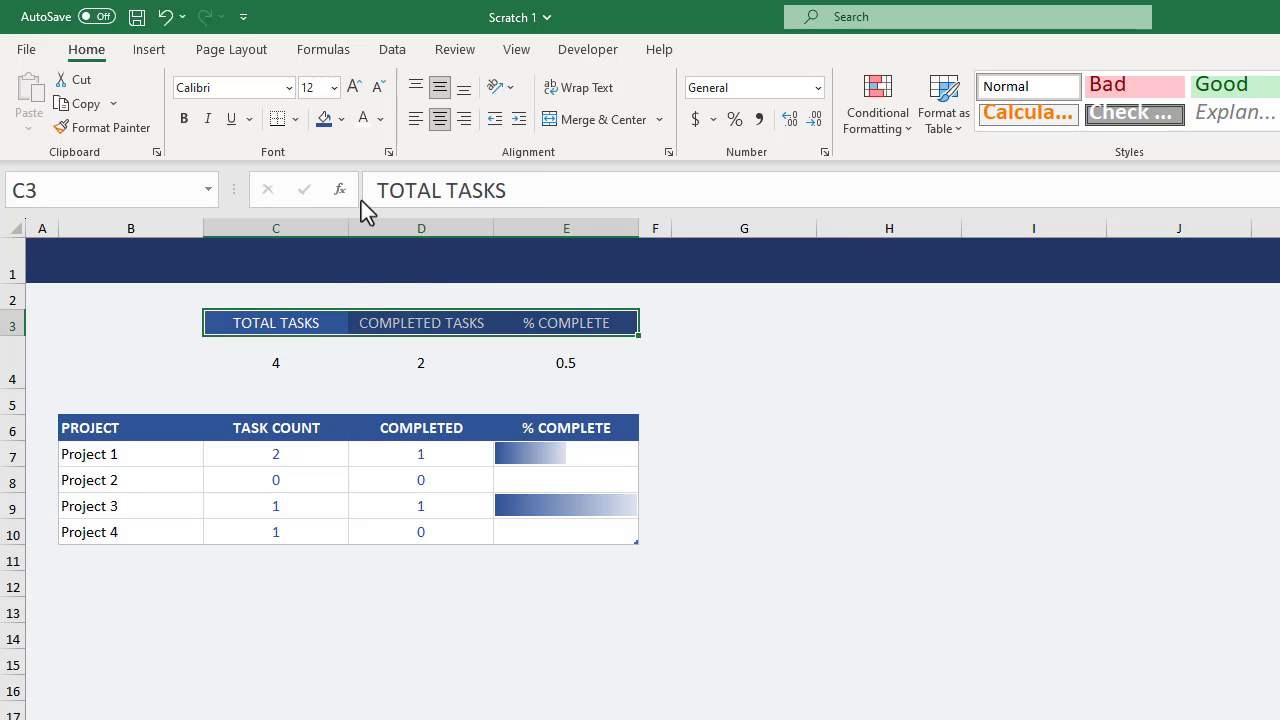
click(184, 119)
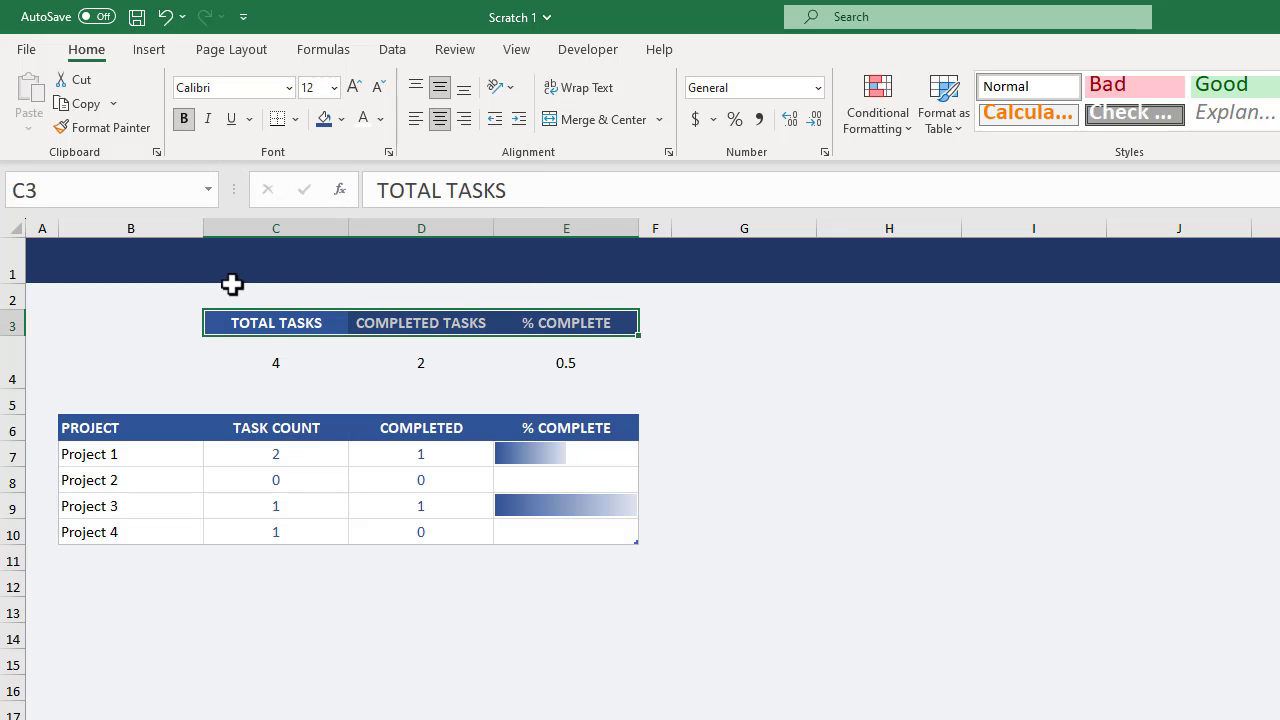
Format the summary values in C4:E4 as bold dark blue text at font size 20 on a white fill.
drag(255, 361, 604, 364)
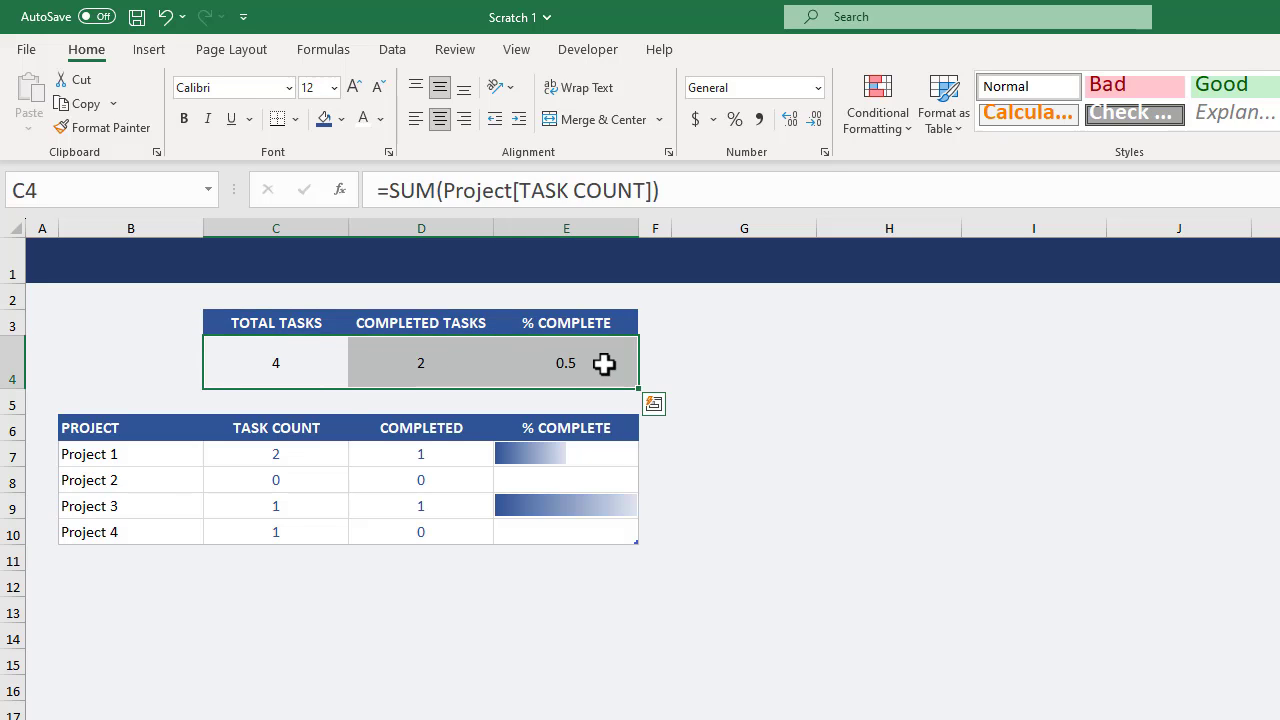
click(334, 88)
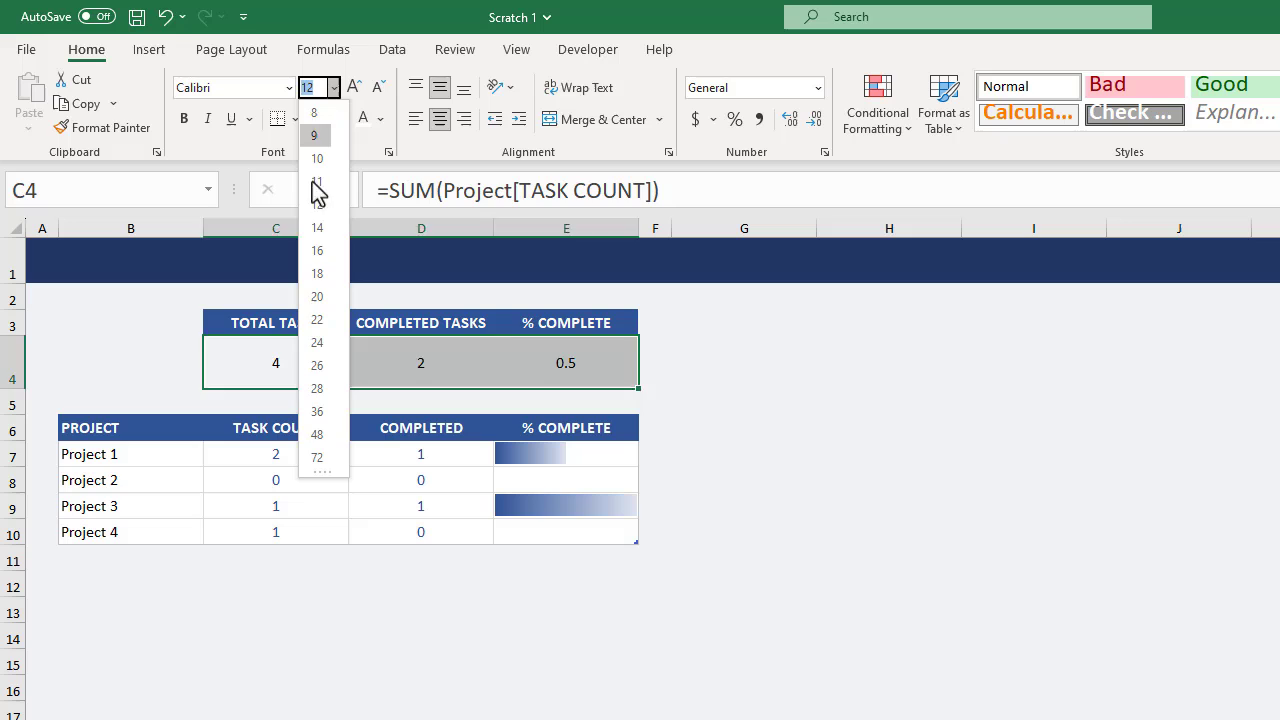
click(318, 297)
click(184, 121)
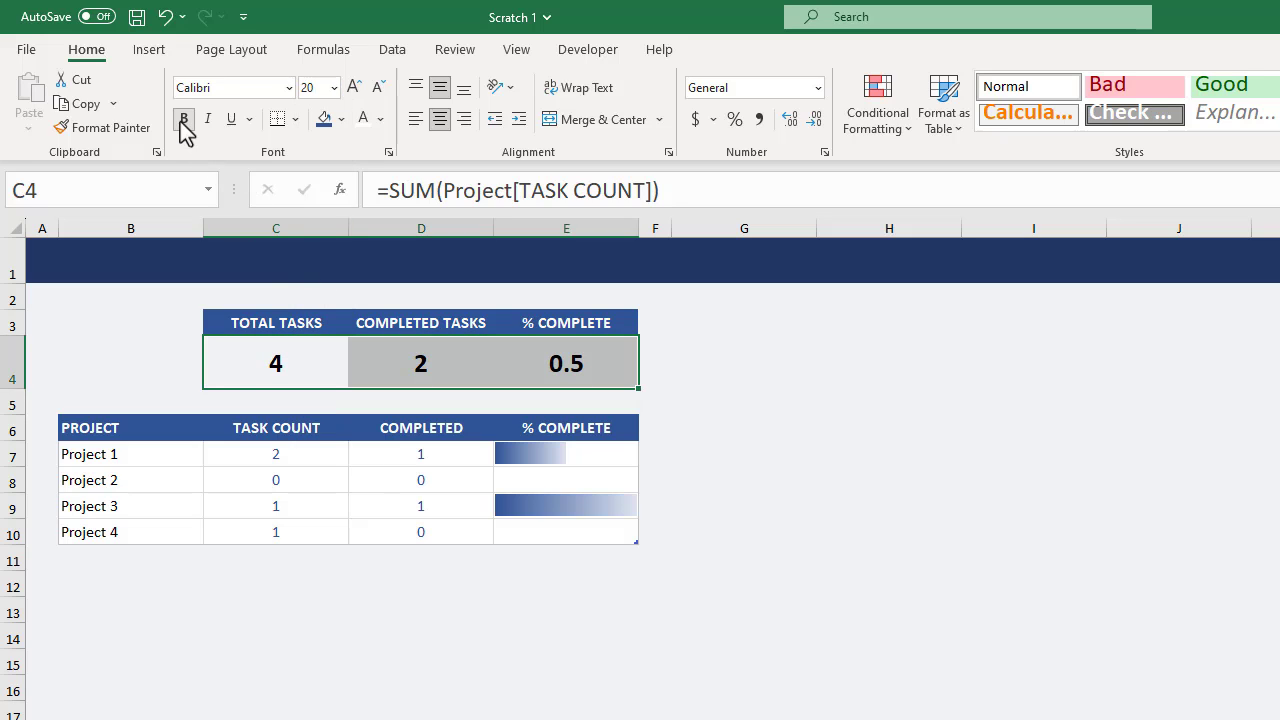
click(381, 121)
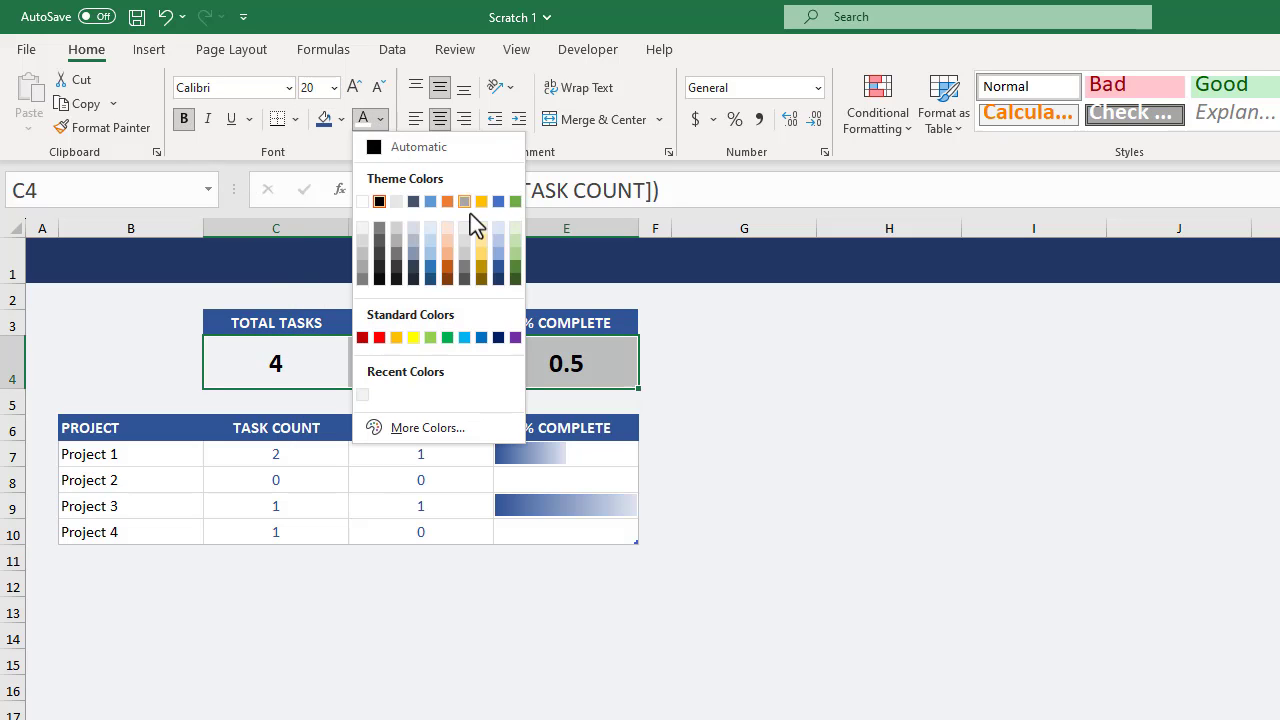
click(498, 277)
click(341, 120)
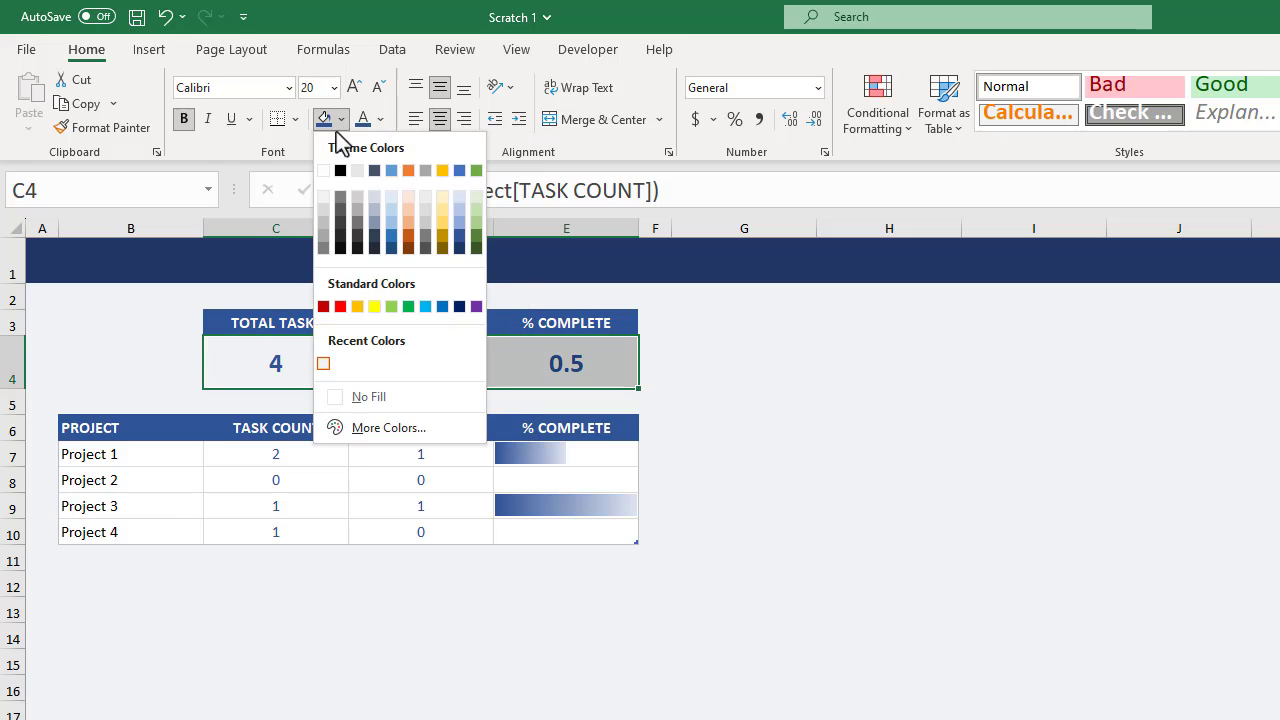
click(323, 170)
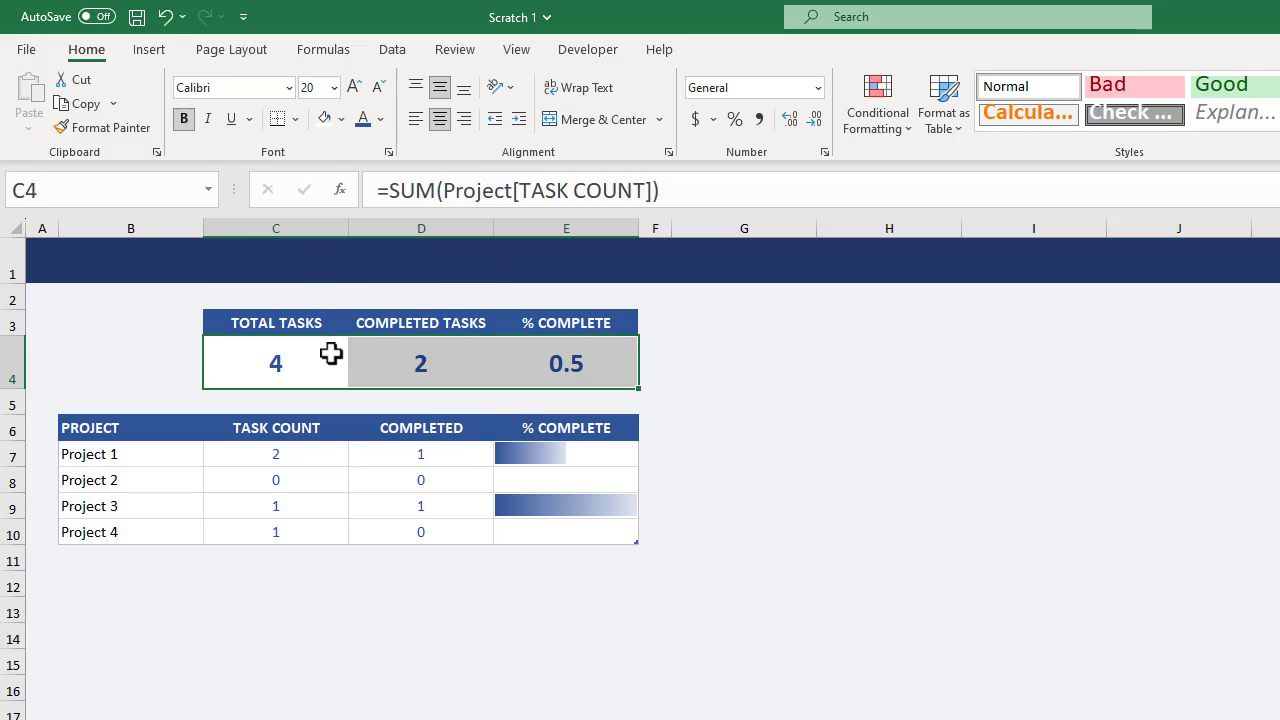
Give cells C4:E4 a thin grey outline border and a lighter grey inside border.
click(296, 120)
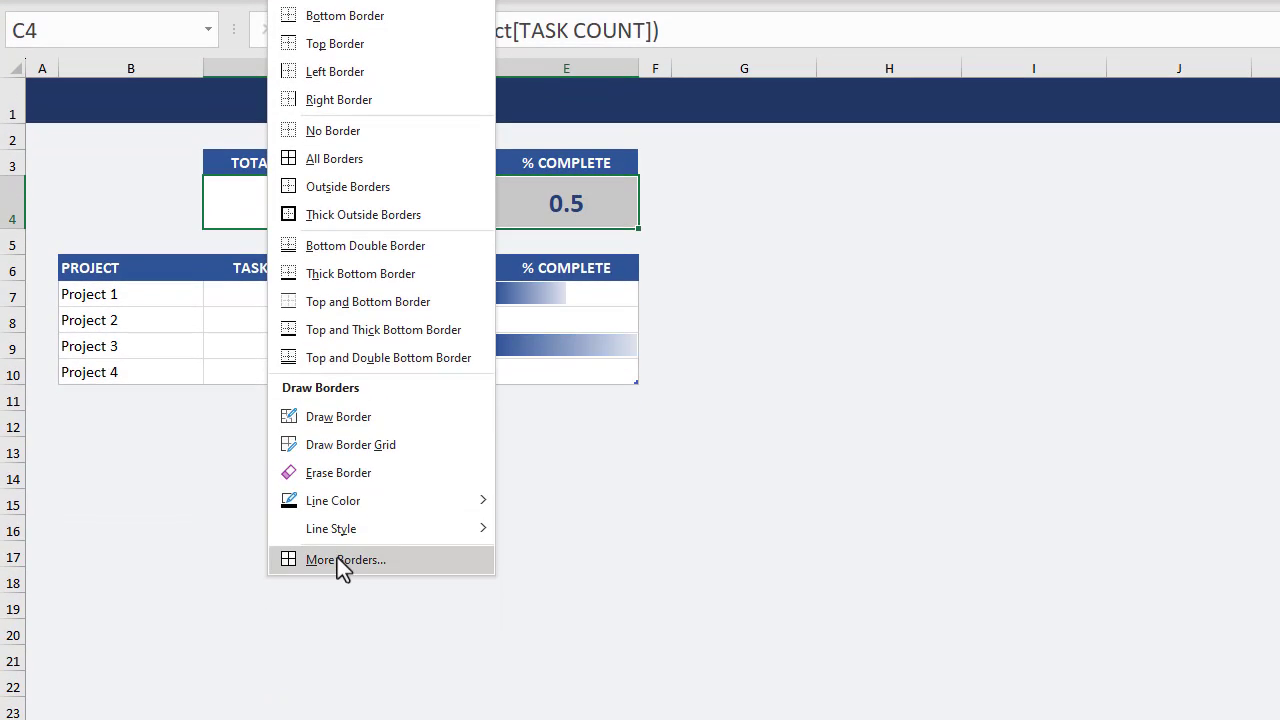
click(340, 559)
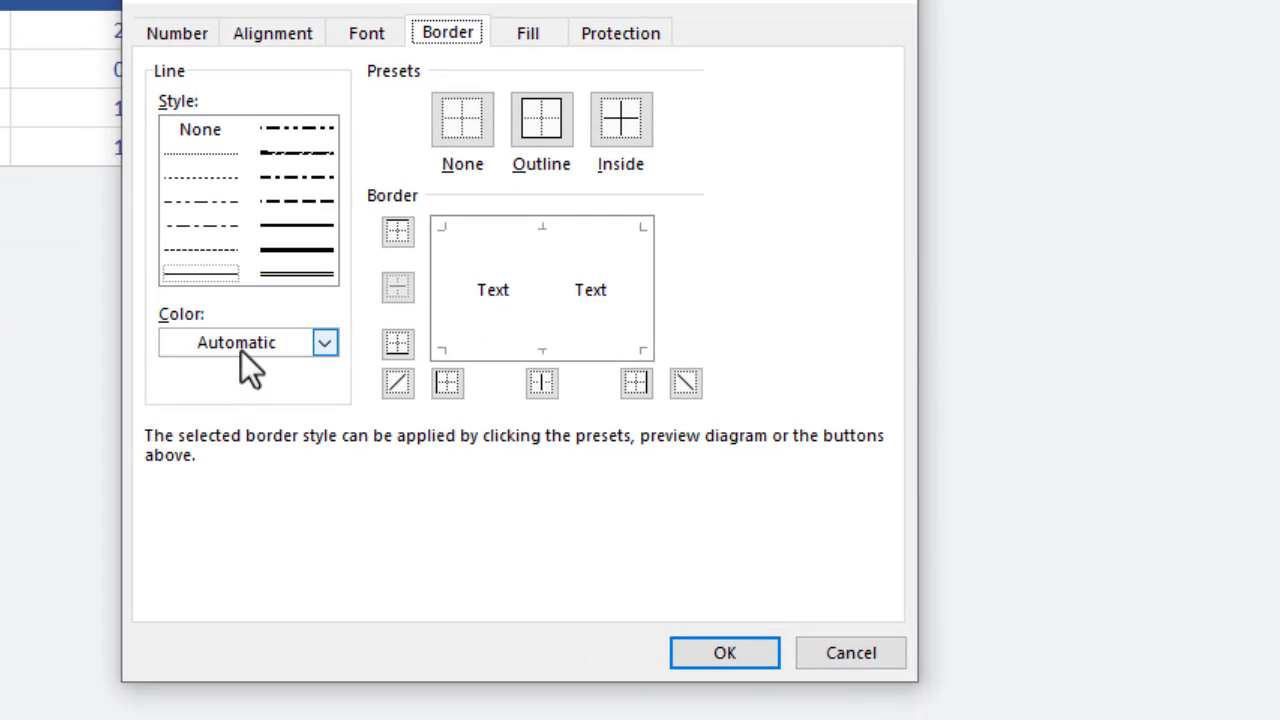
click(241, 350)
click(174, 540)
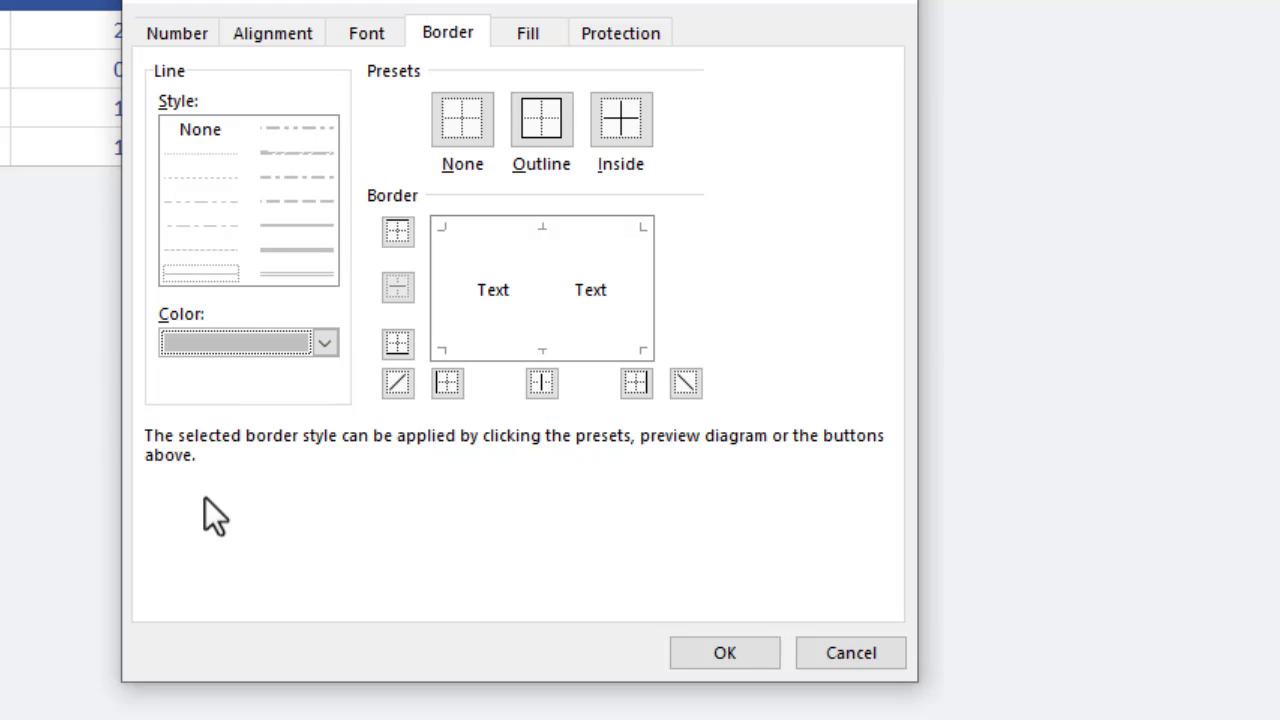
click(537, 127)
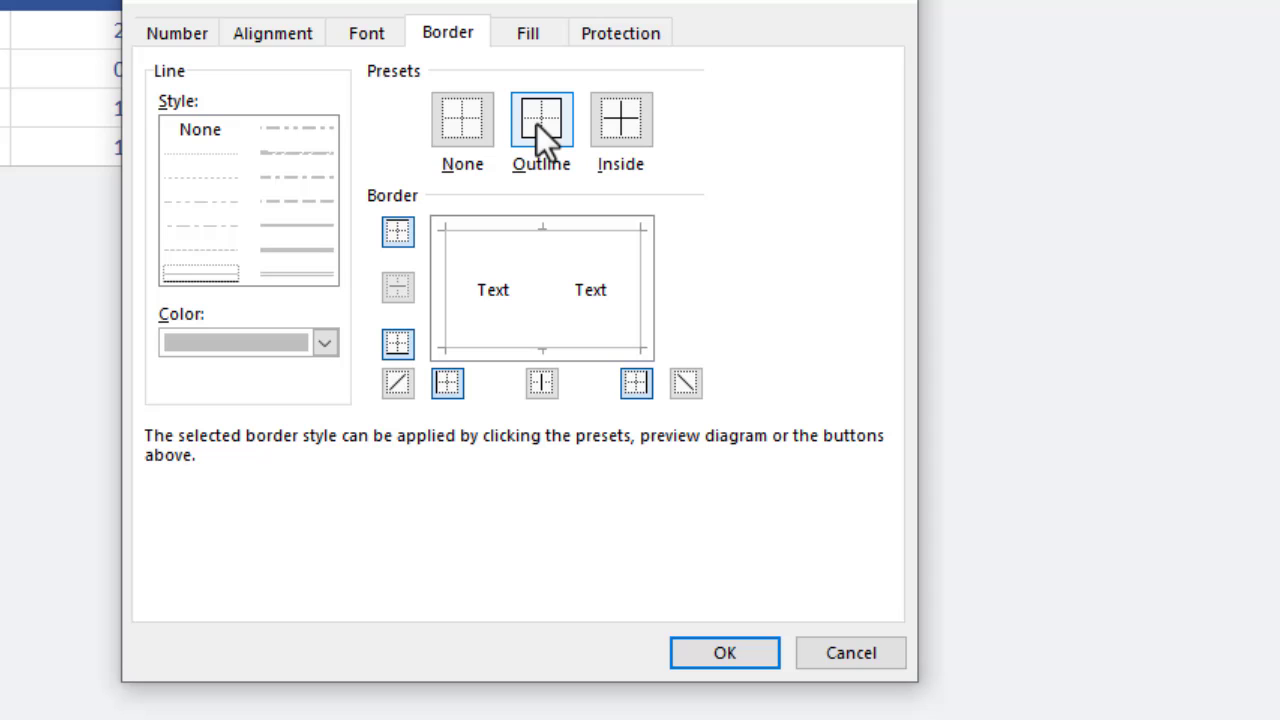
click(328, 342)
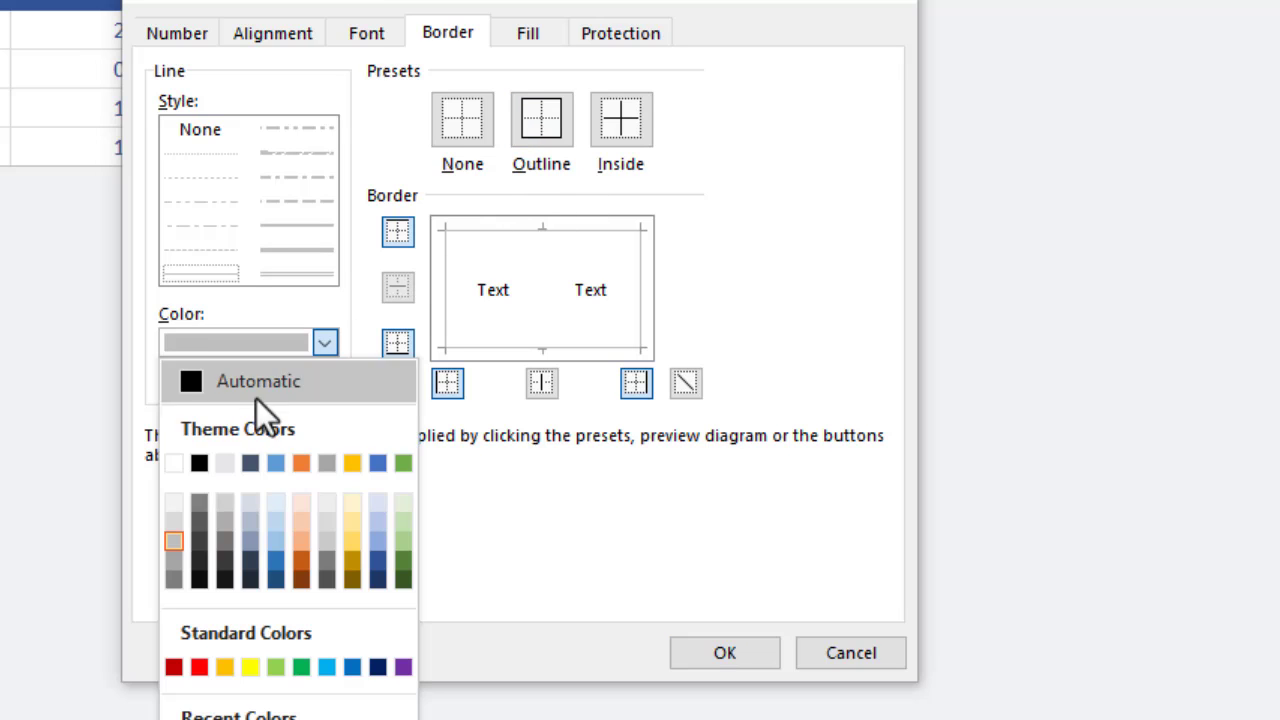
click(178, 523)
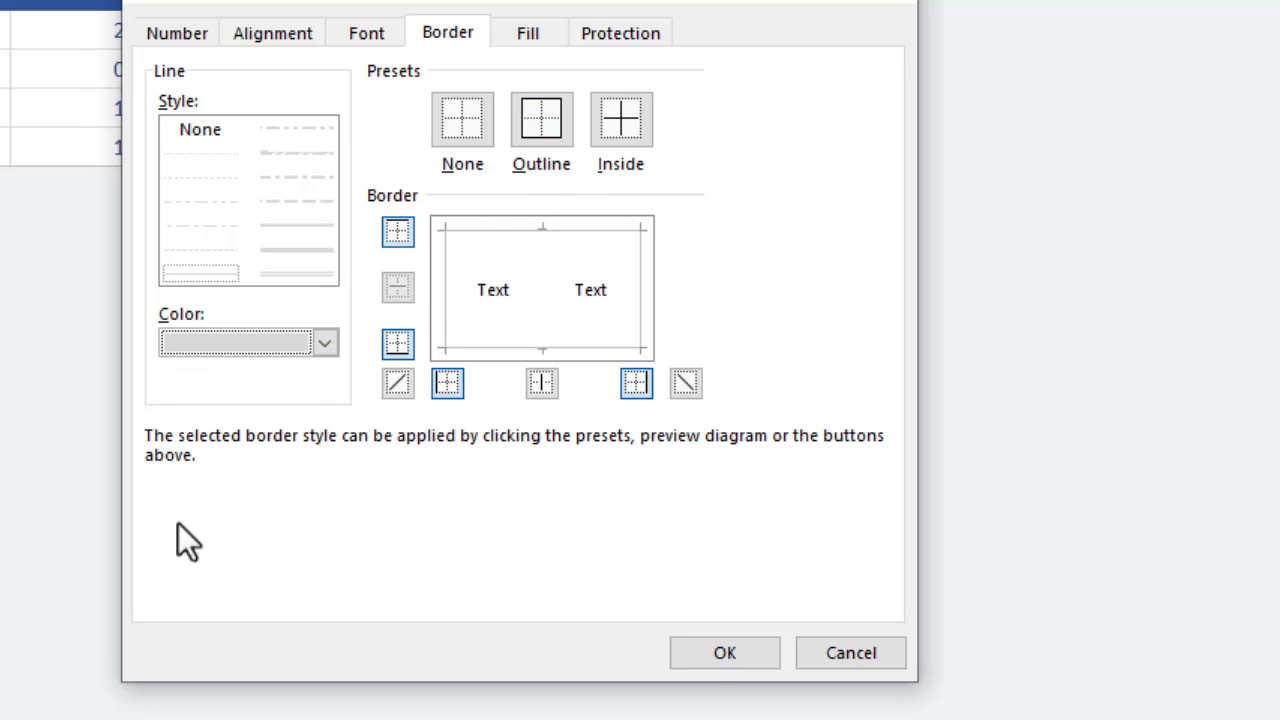
click(631, 130)
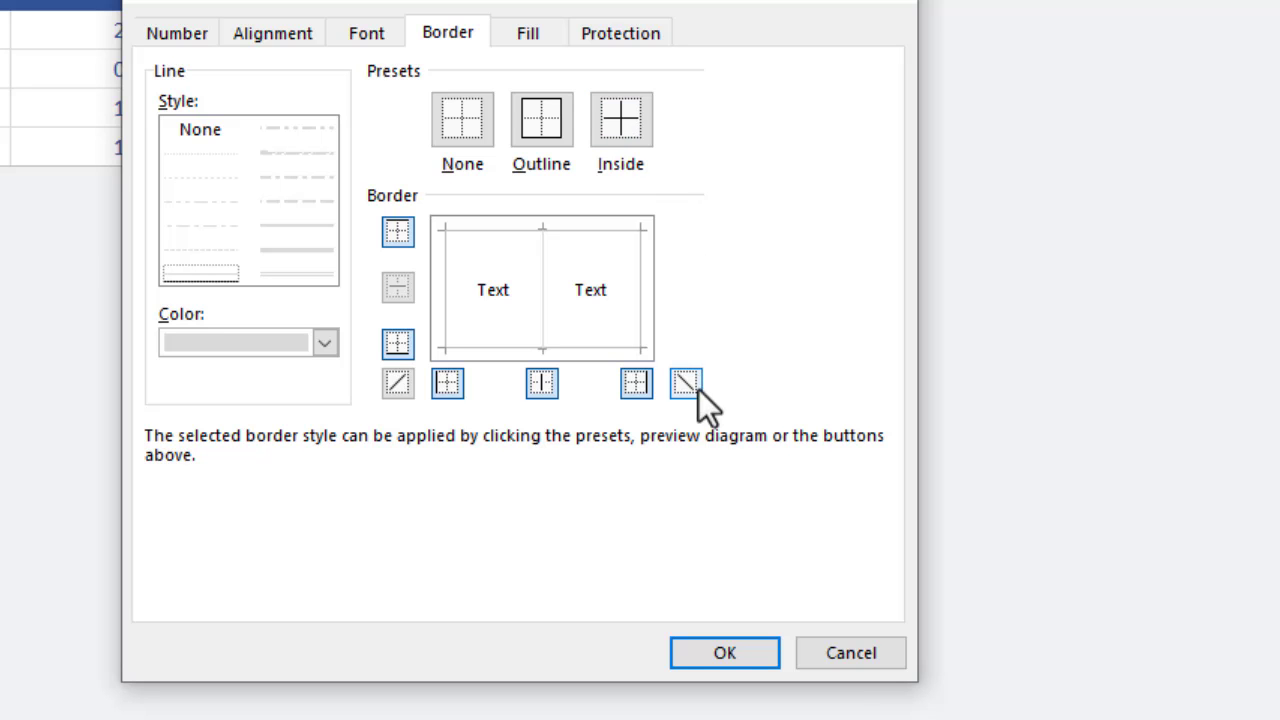
click(694, 647)
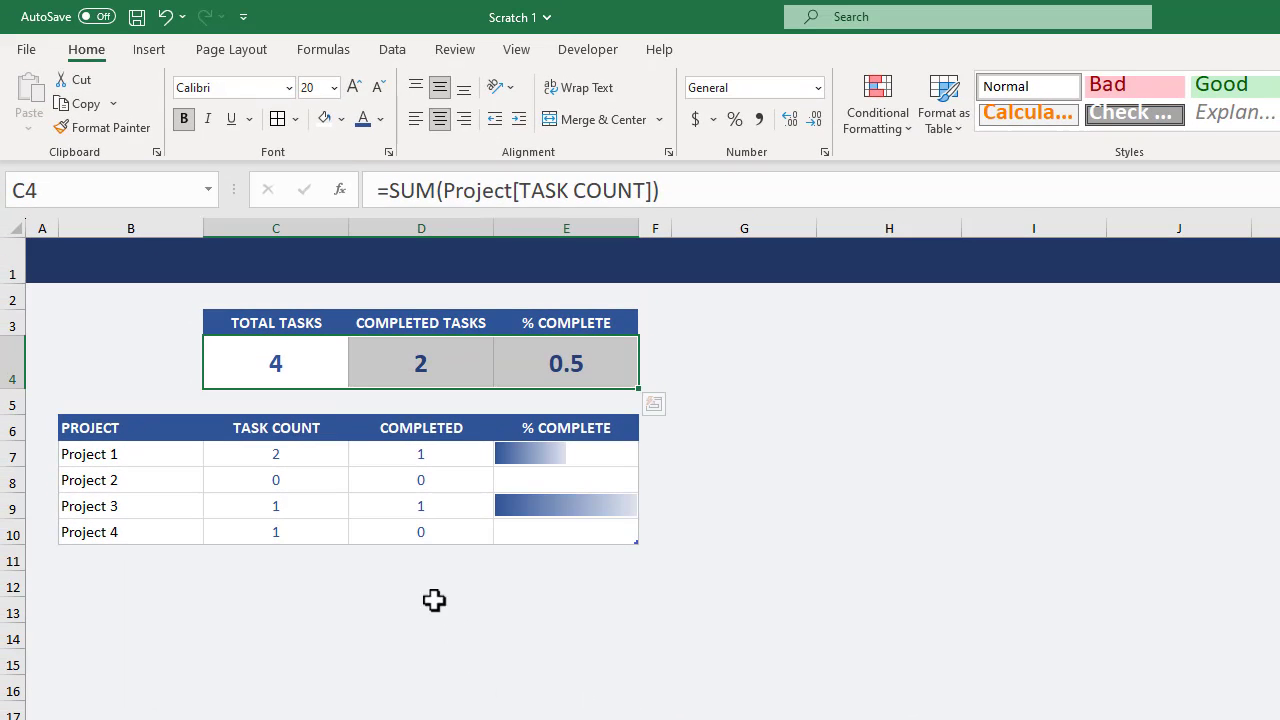
Apply a thin dark blue outline border to the summary headings in C3:E3.
drag(300, 325, 543, 320)
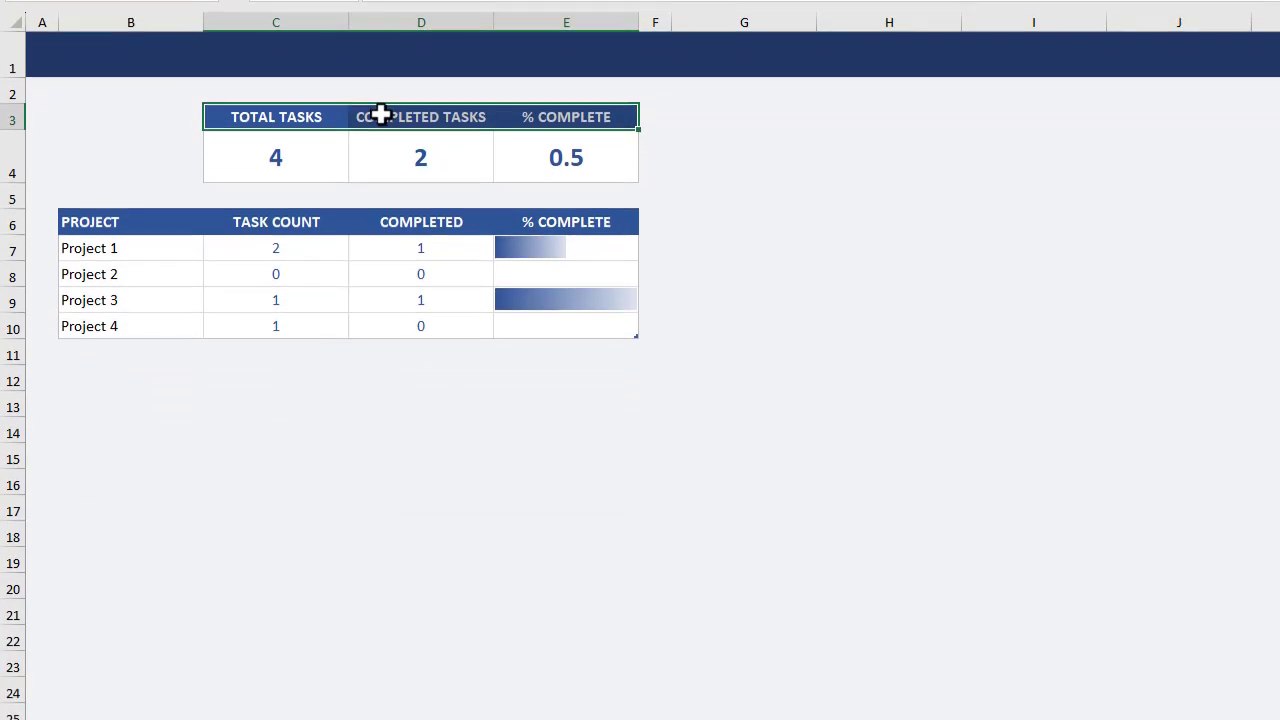
right_click(380, 287)
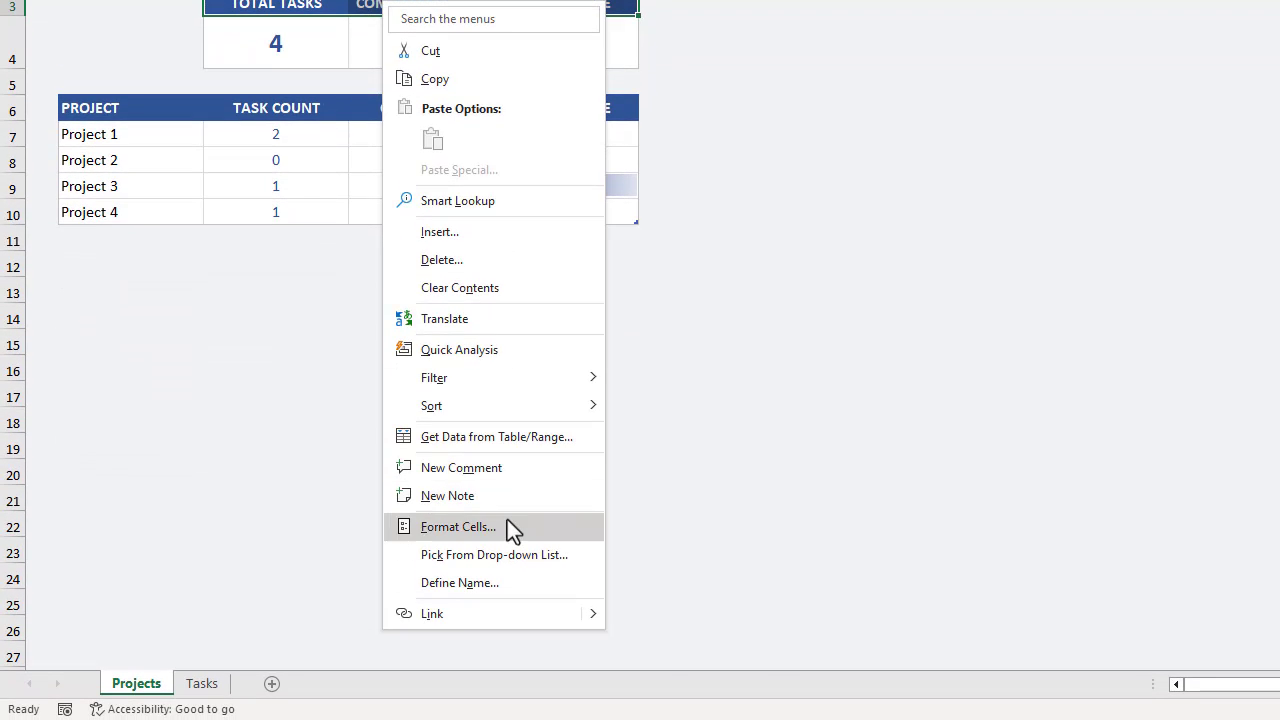
click(507, 519)
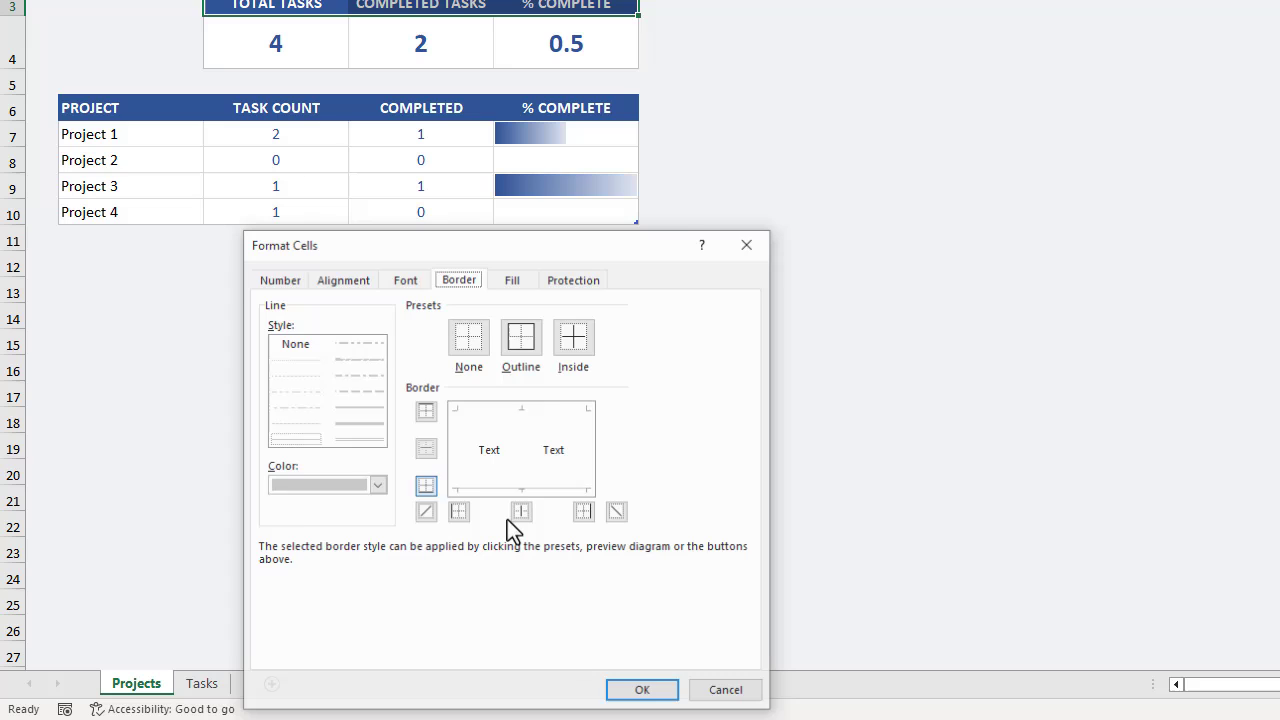
click(381, 486)
click(411, 286)
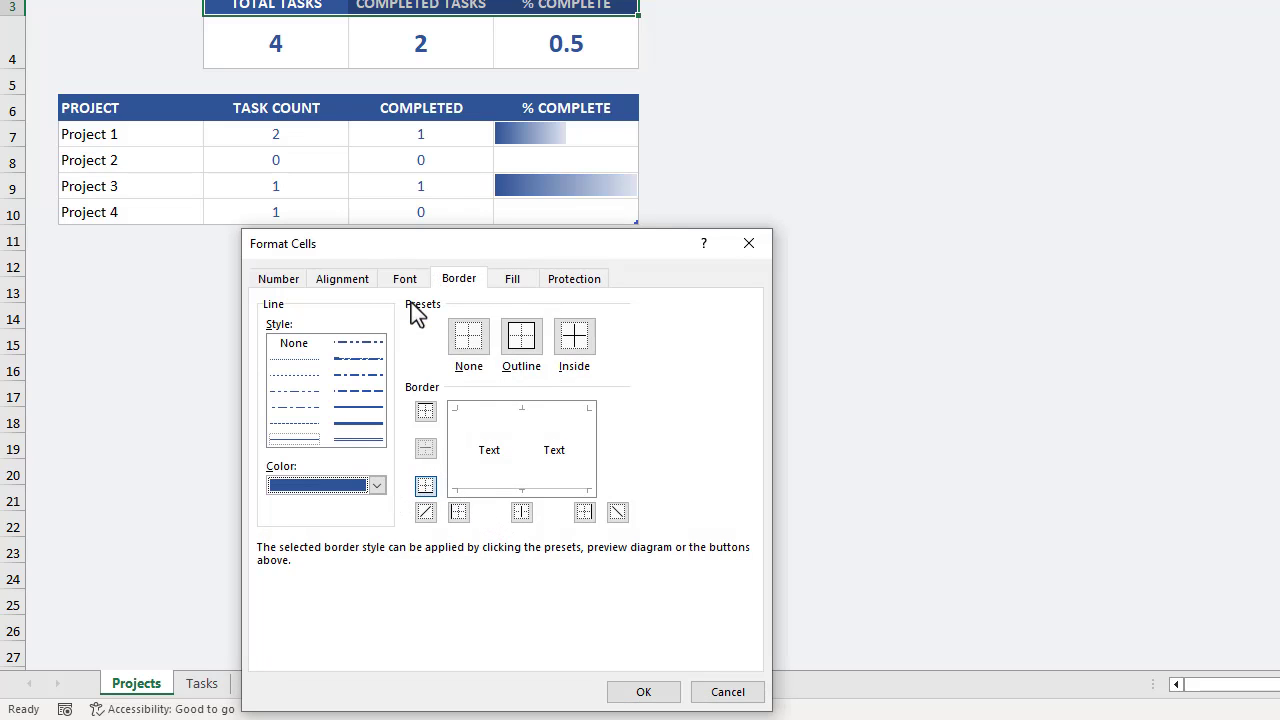
click(519, 350)
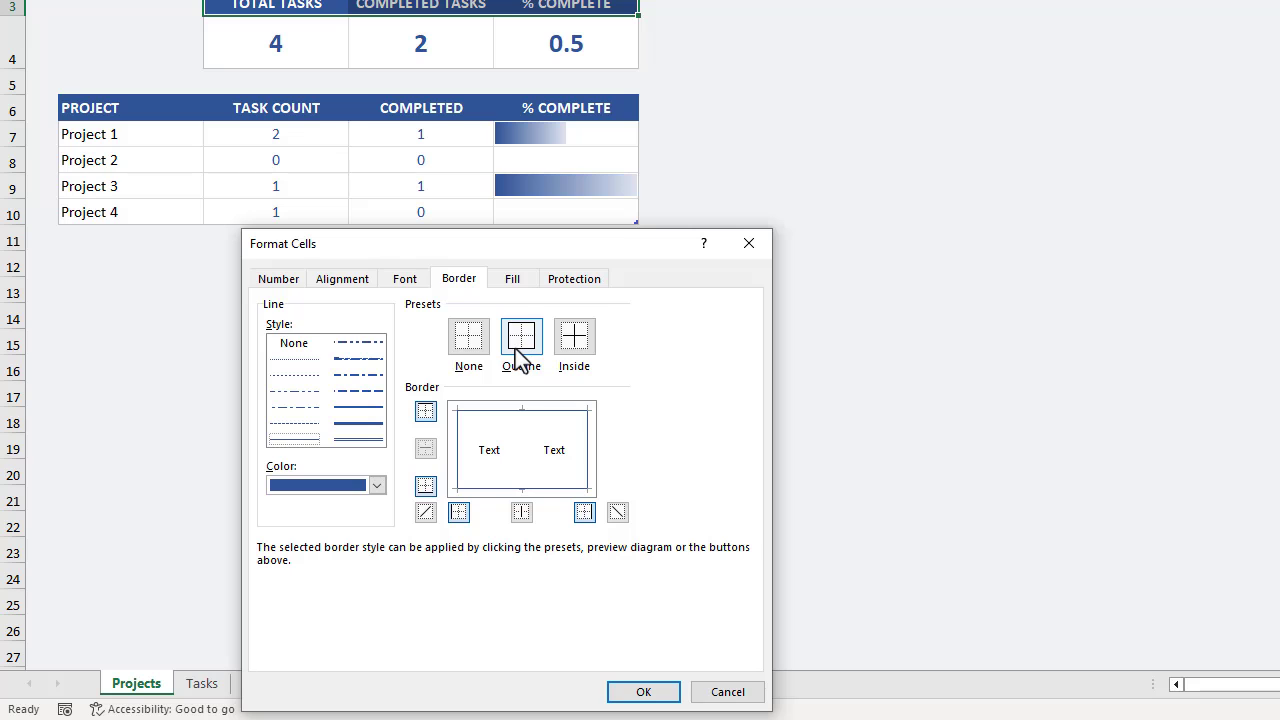
click(640, 691)
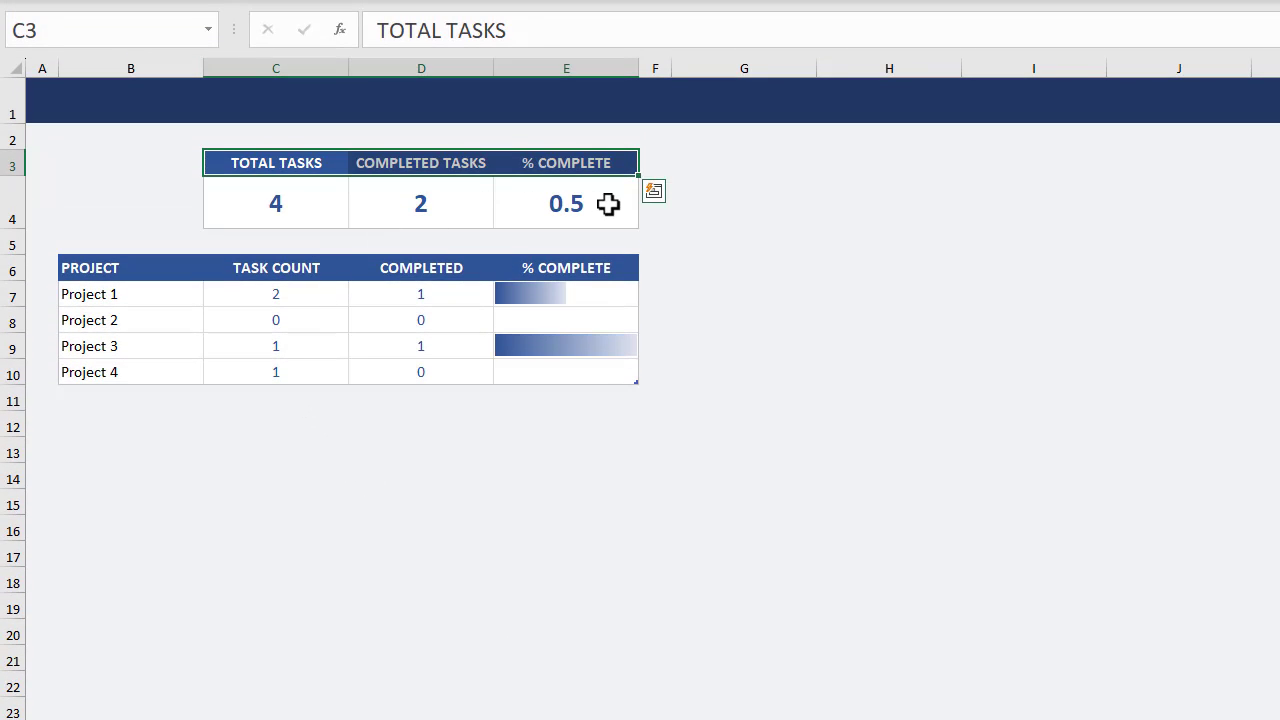
Format the overall % COMPLETE value in E4 as a percentage with no decimal places.
click(608, 204)
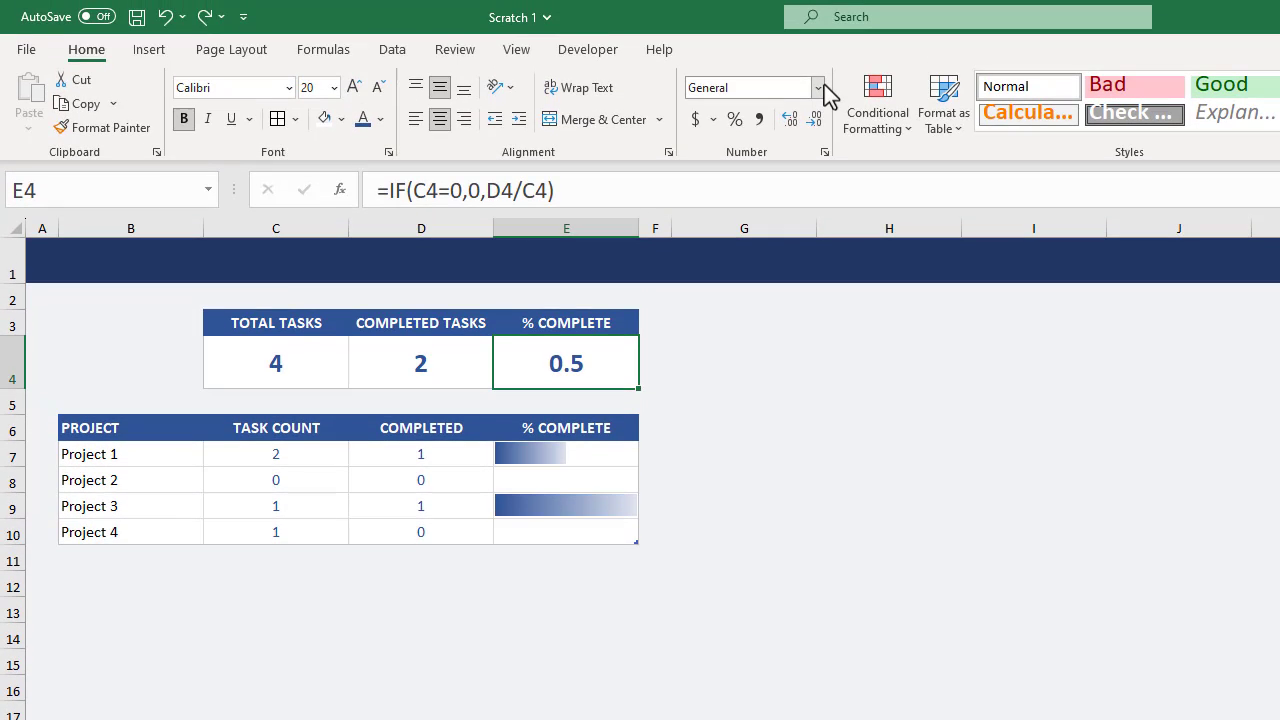
click(818, 88)
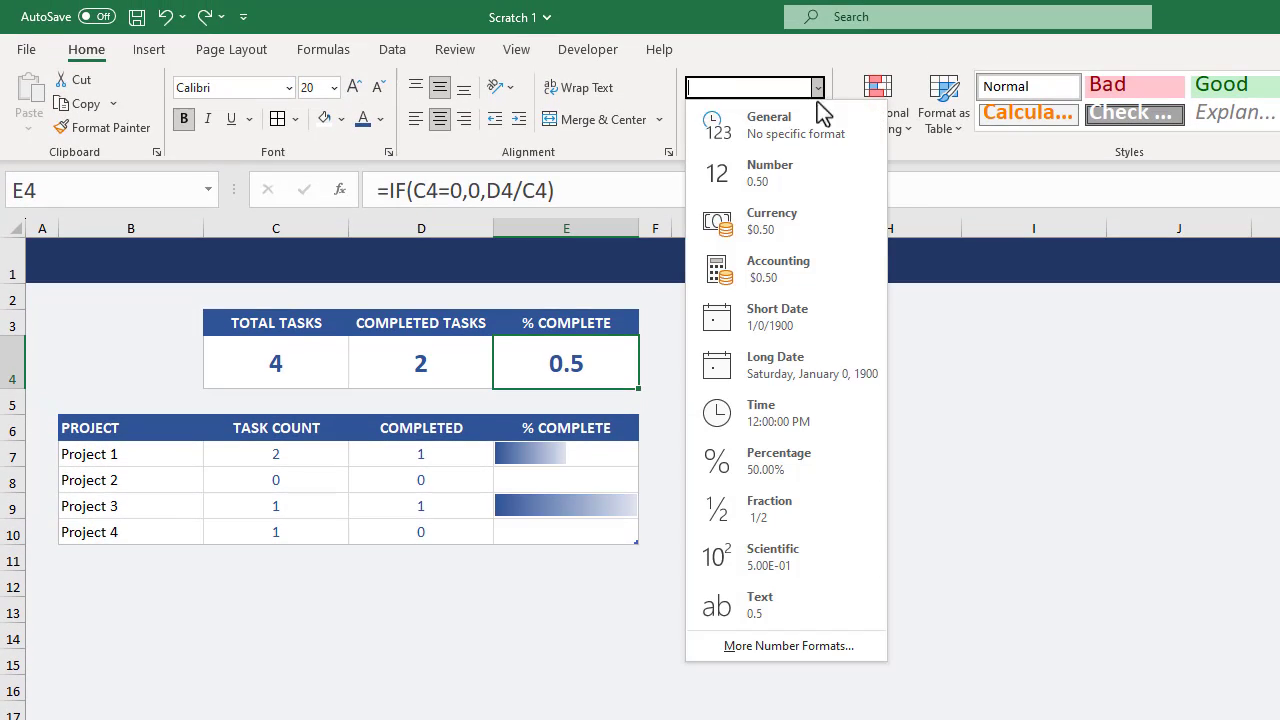
click(793, 459)
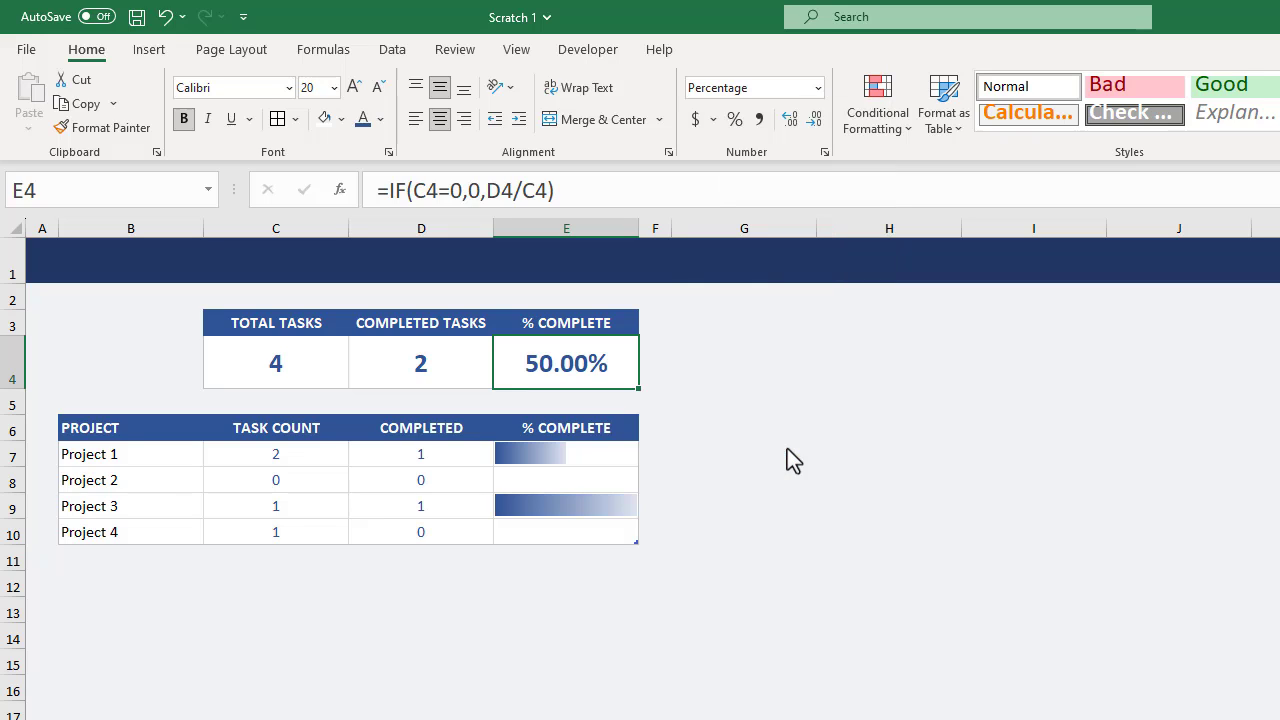
click(817, 121)
click(817, 121)
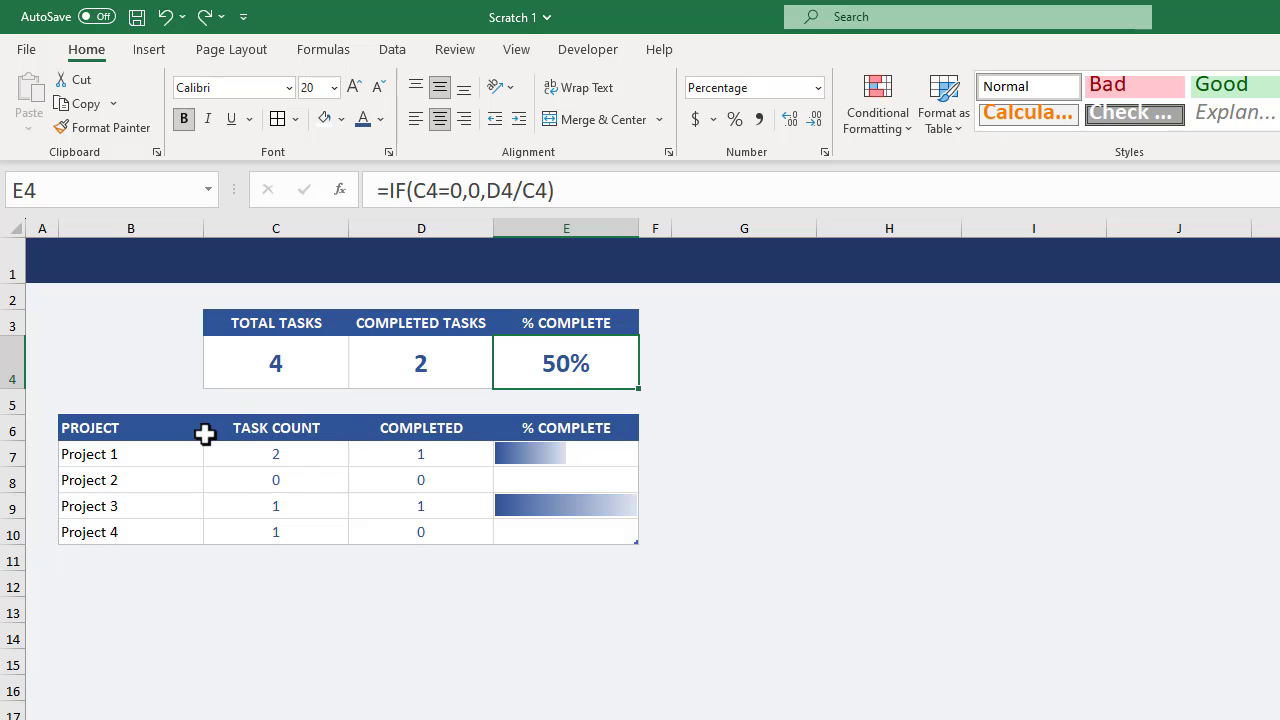
Insert a 2-D clustered column chart from the project names, task counts and completed counts in B6:D10.
drag(150, 430, 444, 529)
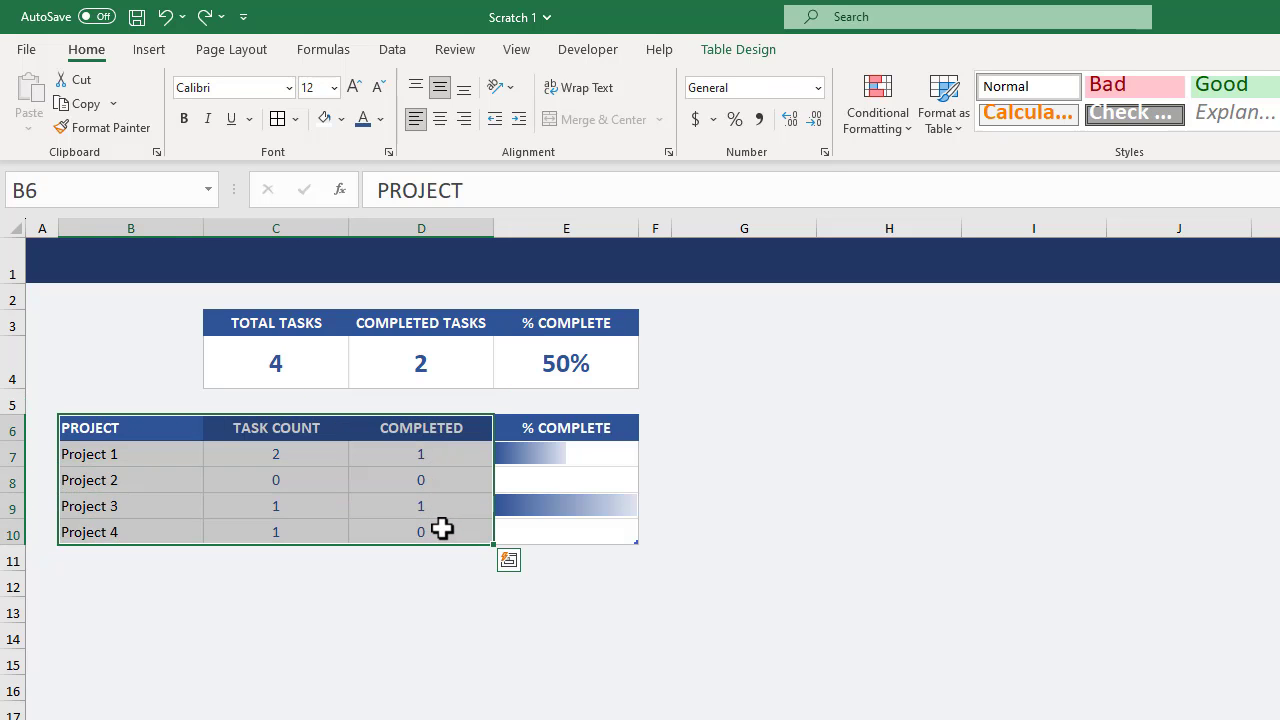
click(156, 52)
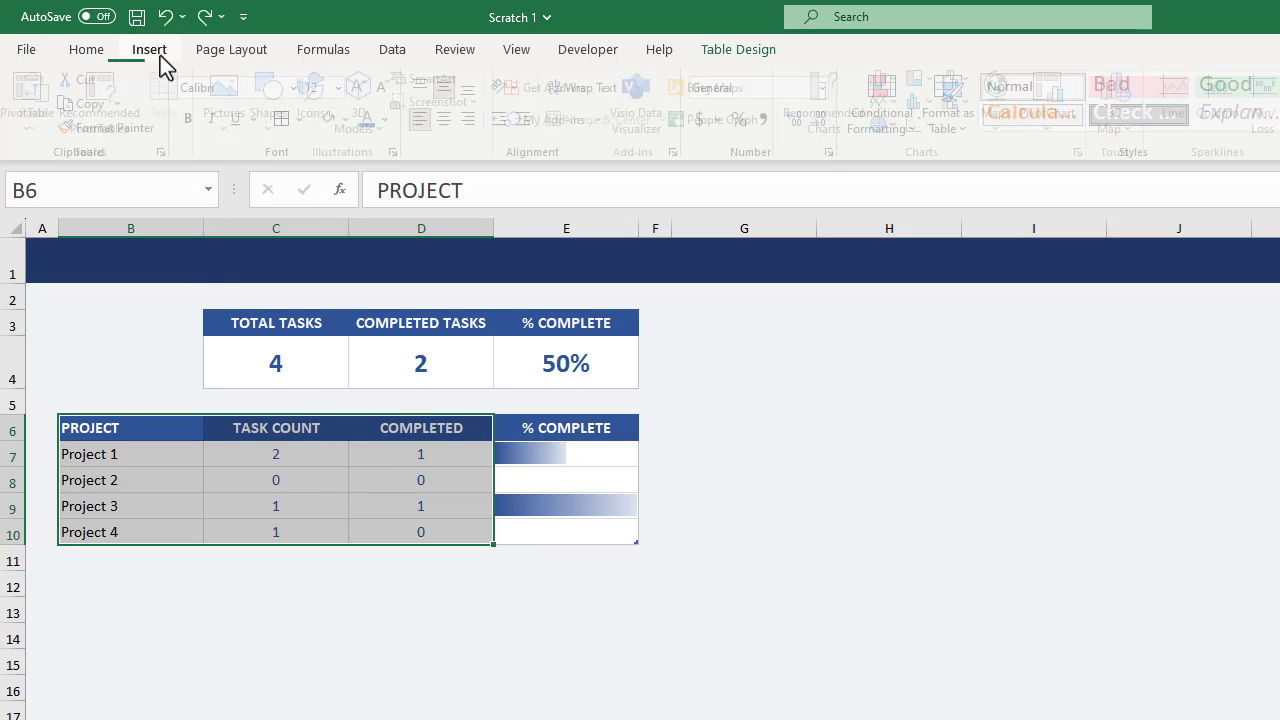
click(890, 80)
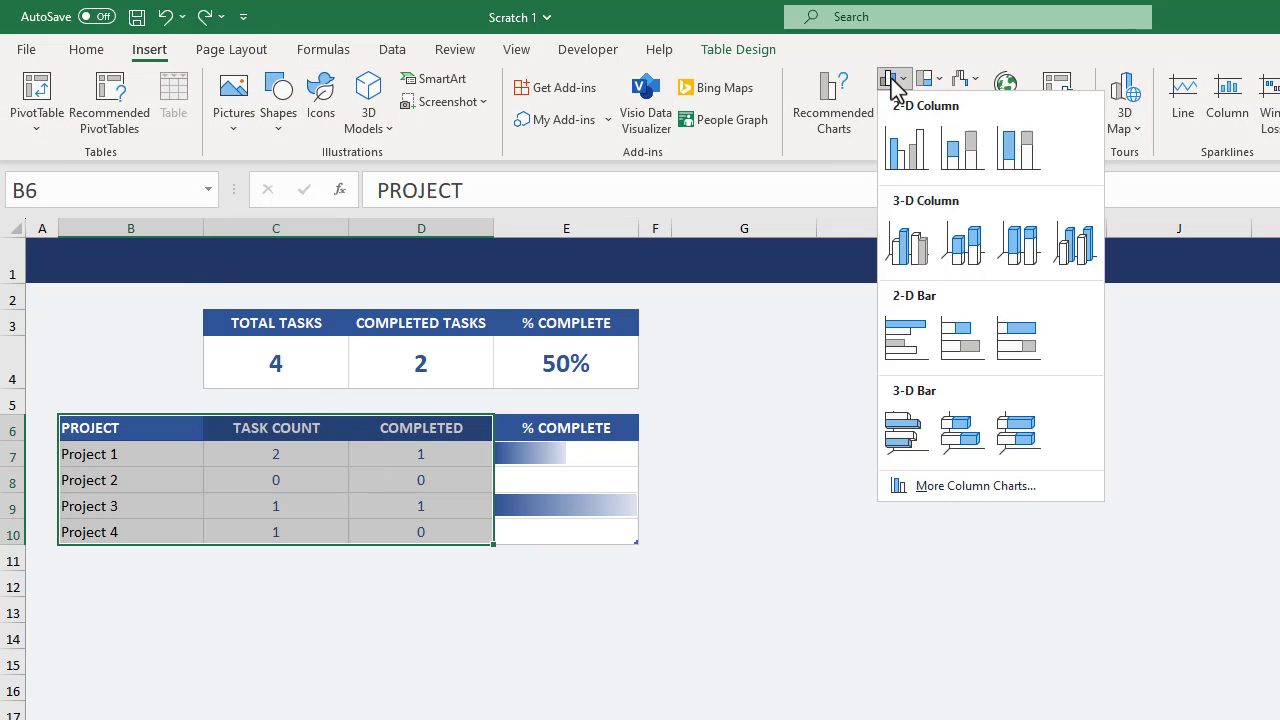
click(918, 158)
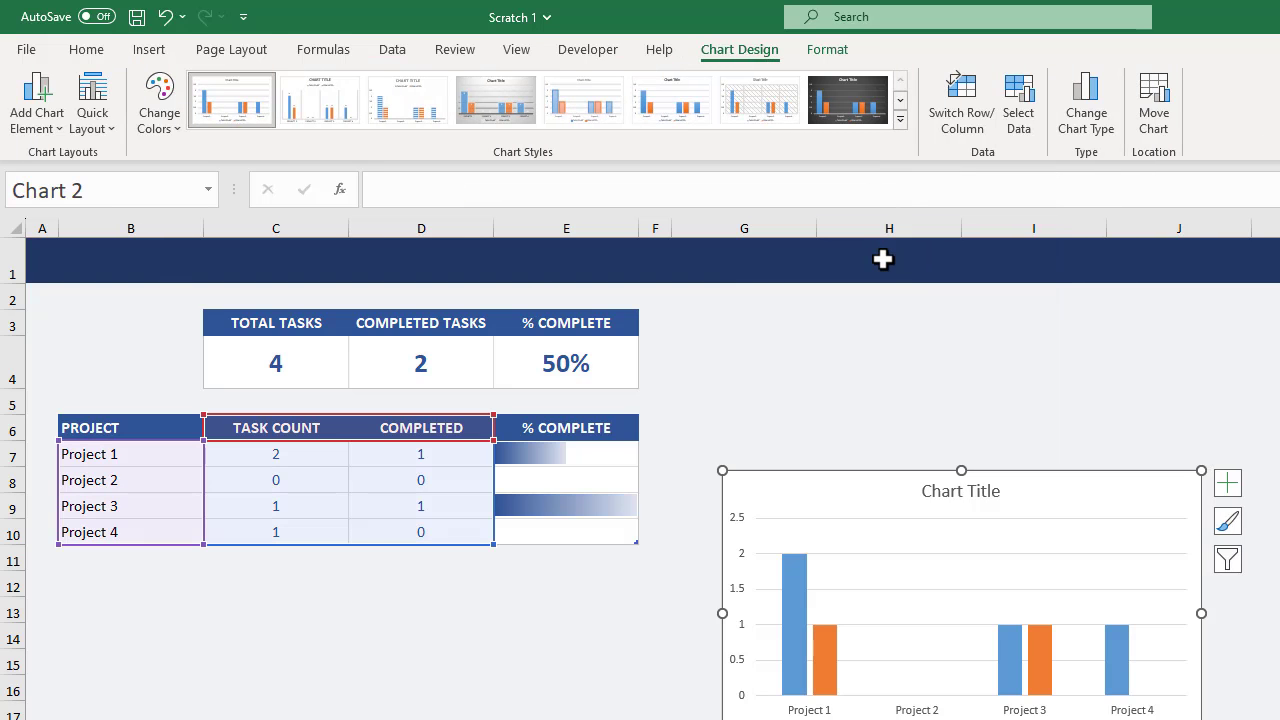
Position and resize the chart, snapped to the cell grid, so that it covers G3:J12.
click(822, 55)
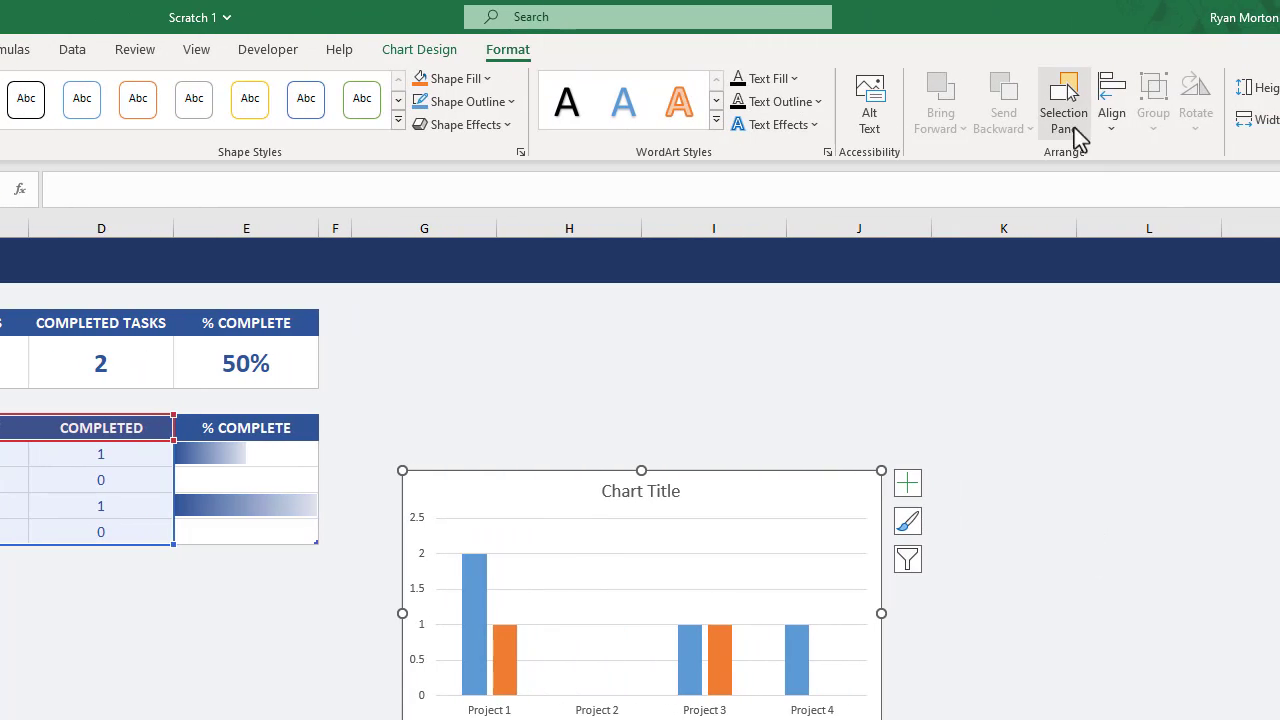
click(1108, 120)
click(1196, 392)
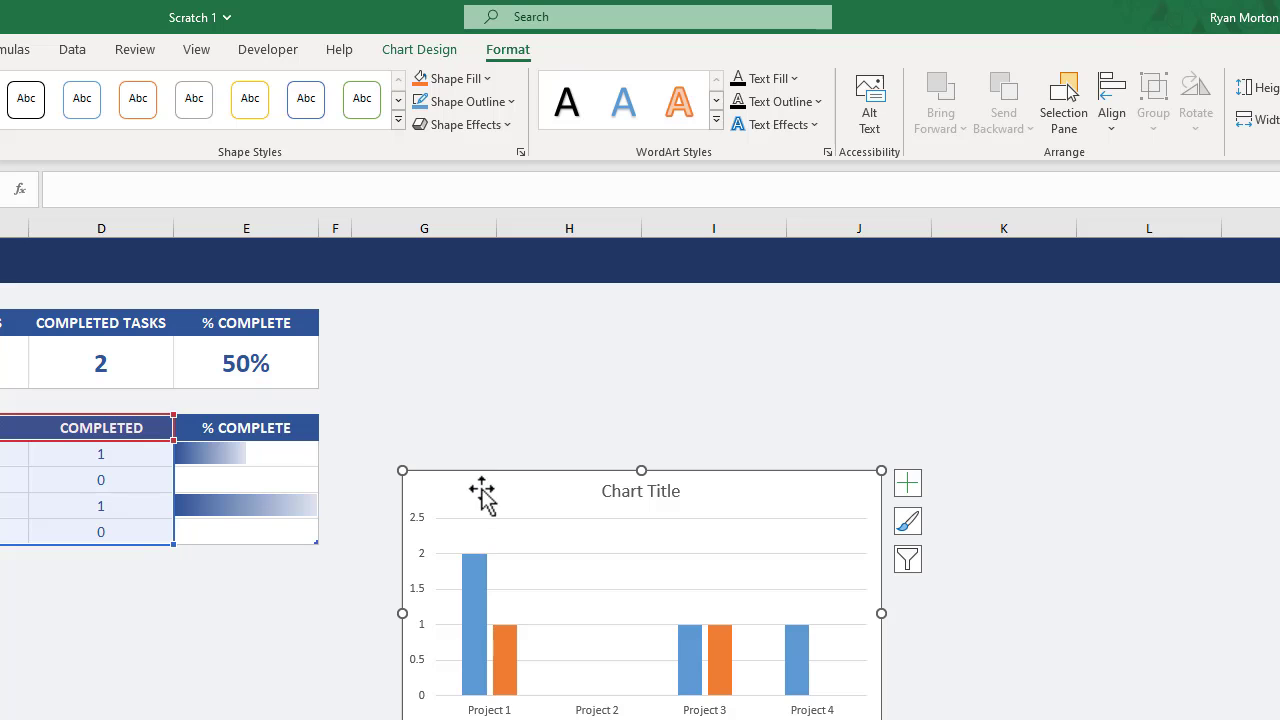
drag(486, 503, 434, 340)
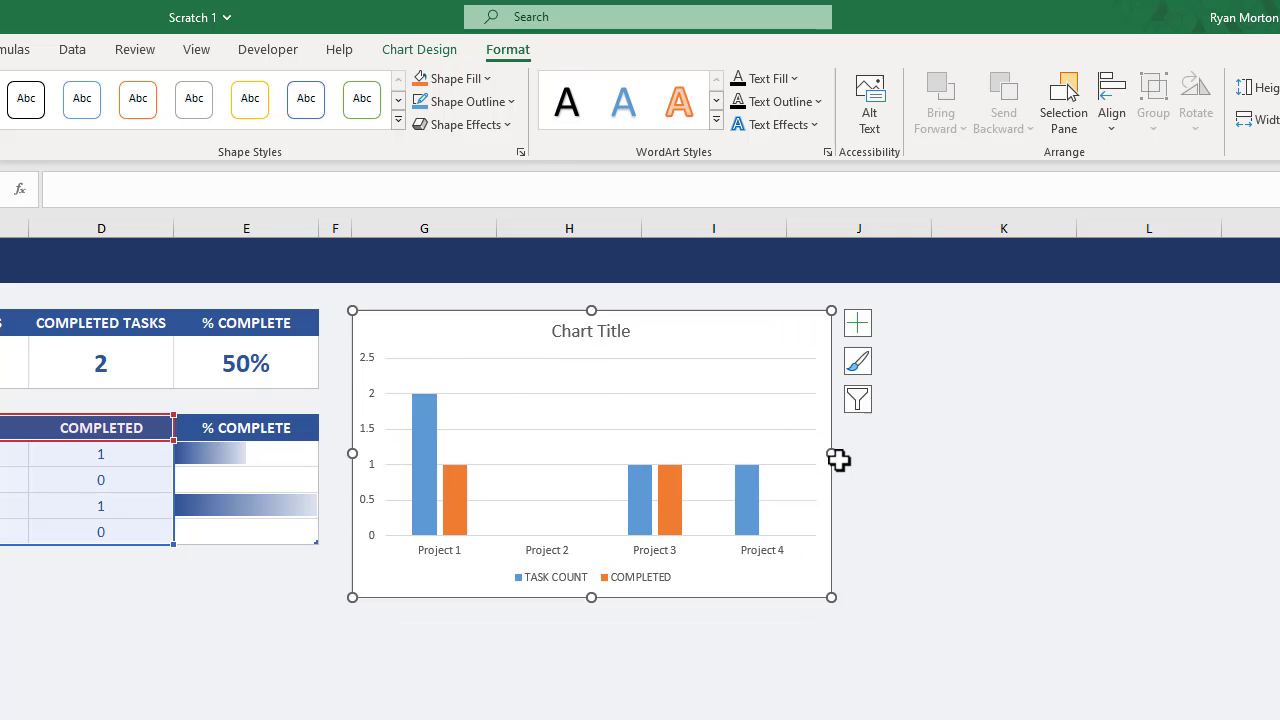
drag(838, 459, 905, 453)
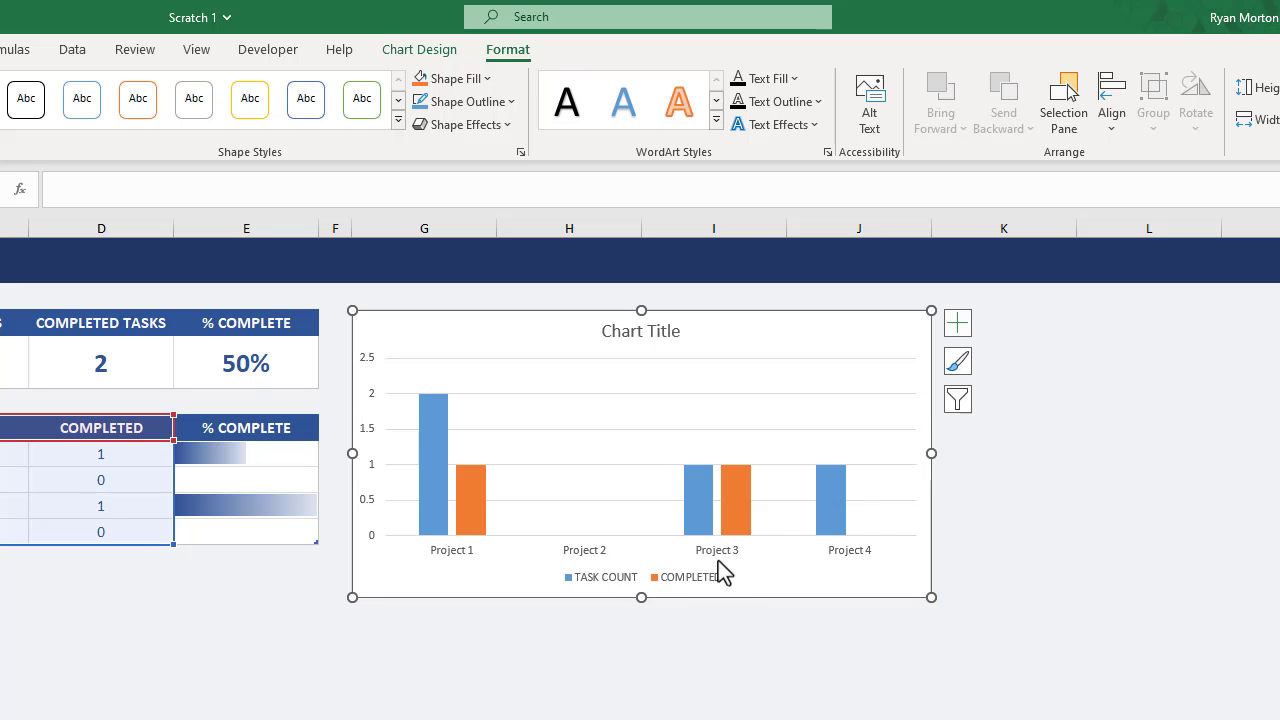
mouse_move(640, 597)
mouse_down()
mouse_move(643, 620)
mouse_move(640, 599)
mouse_up()
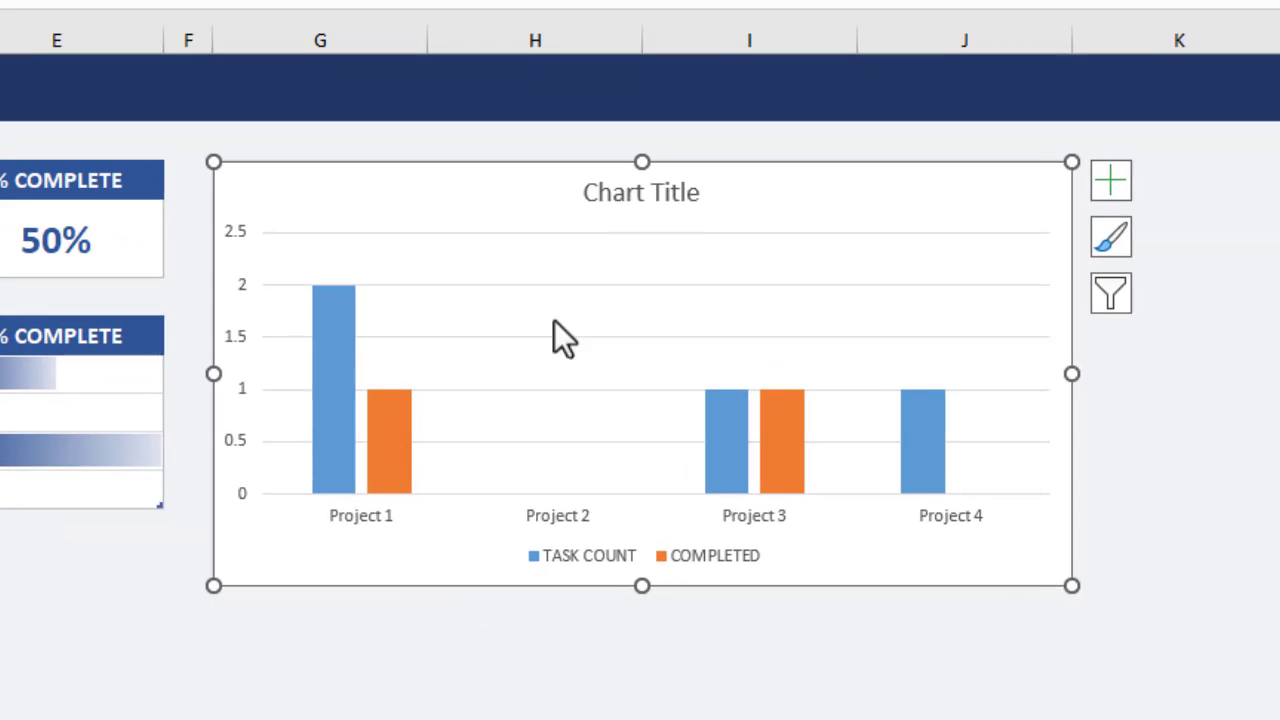
Remove the chart's title and gridlines, and place its legend at the top of the chart.
click(598, 192)
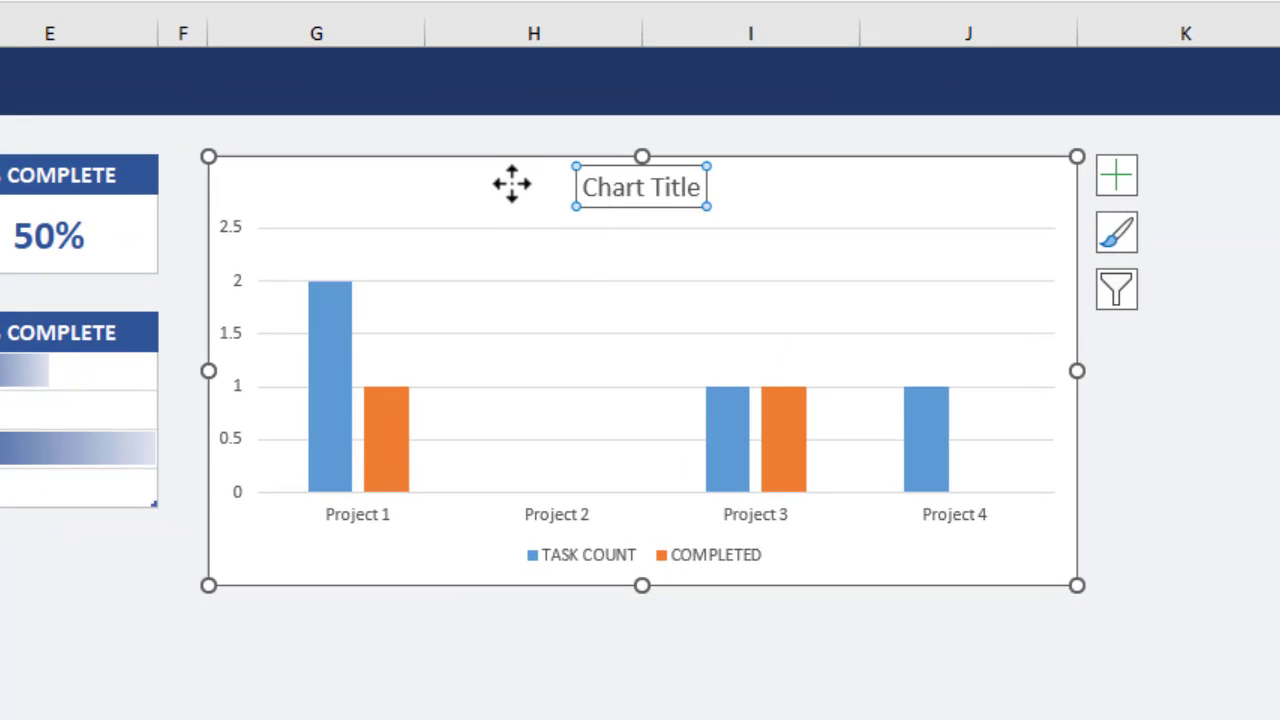
key(Delete)
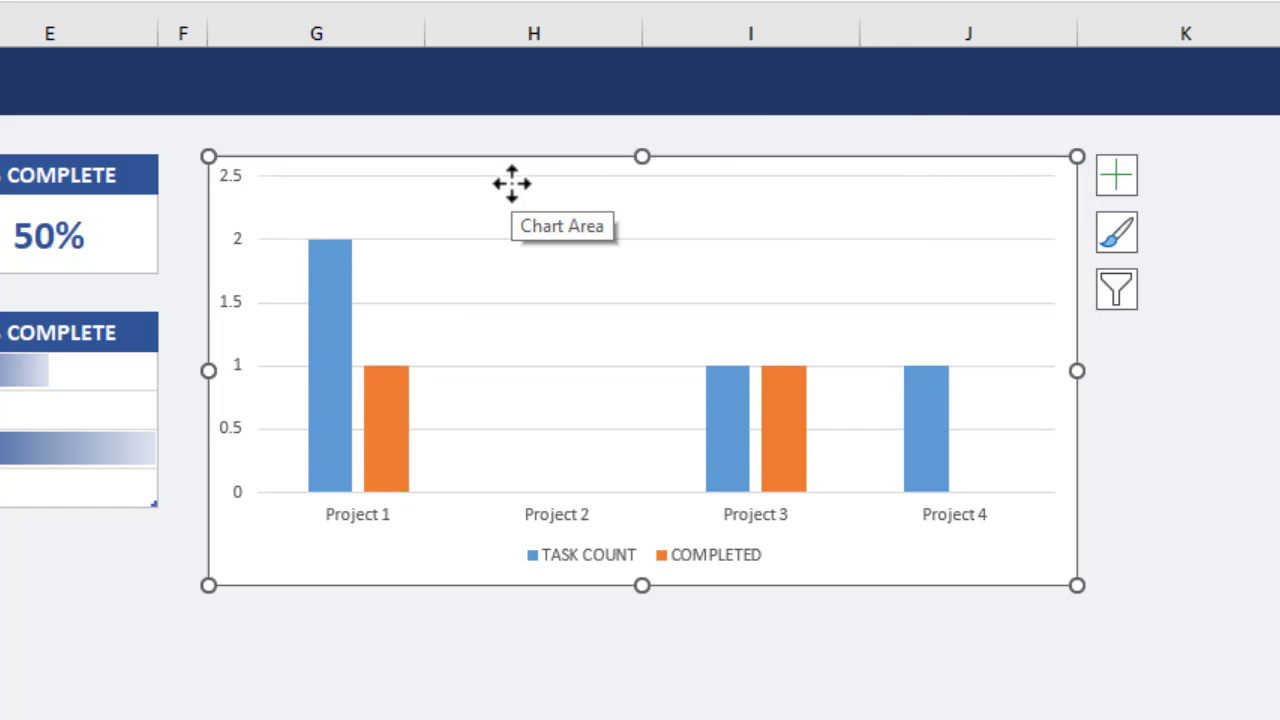
click(1105, 181)
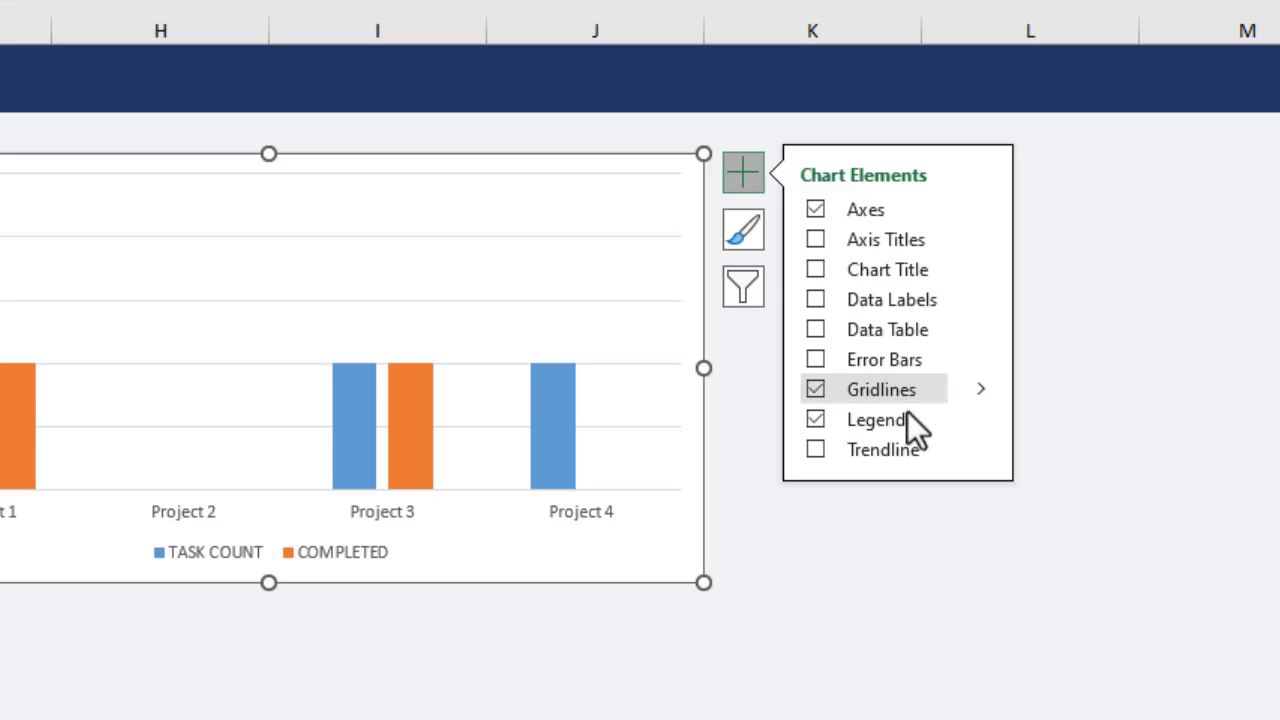
click(978, 420)
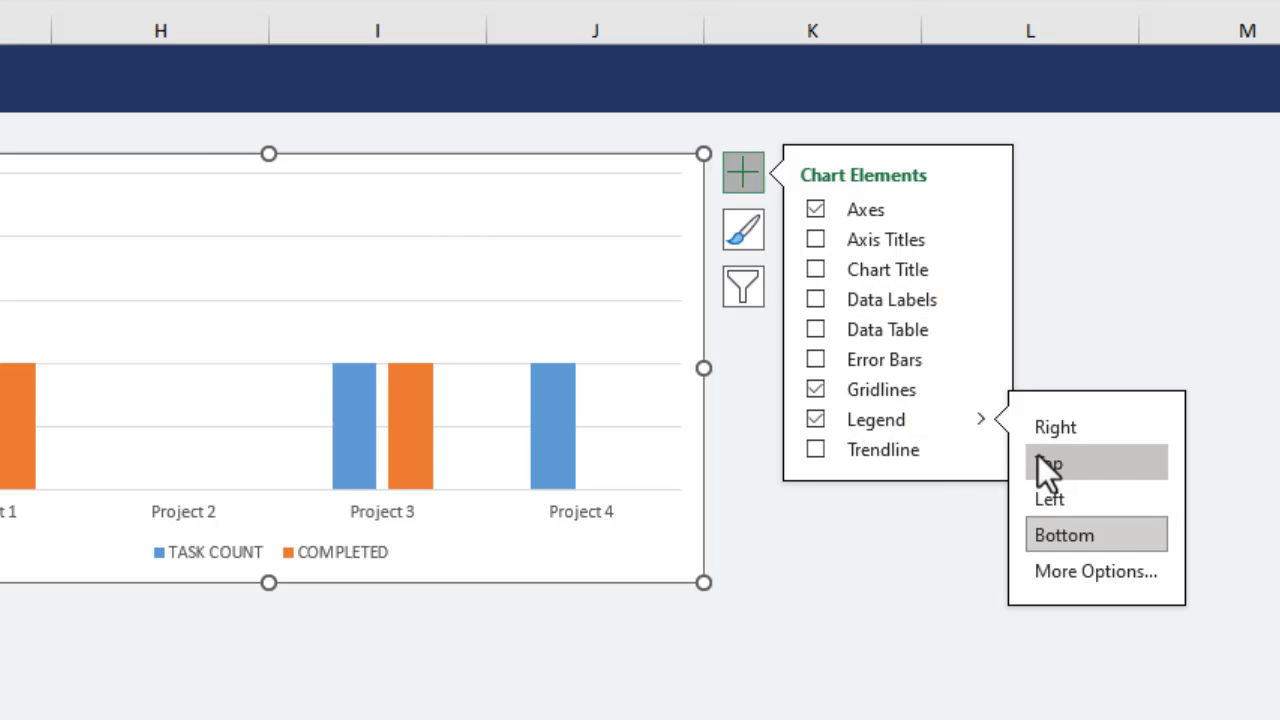
click(1045, 467)
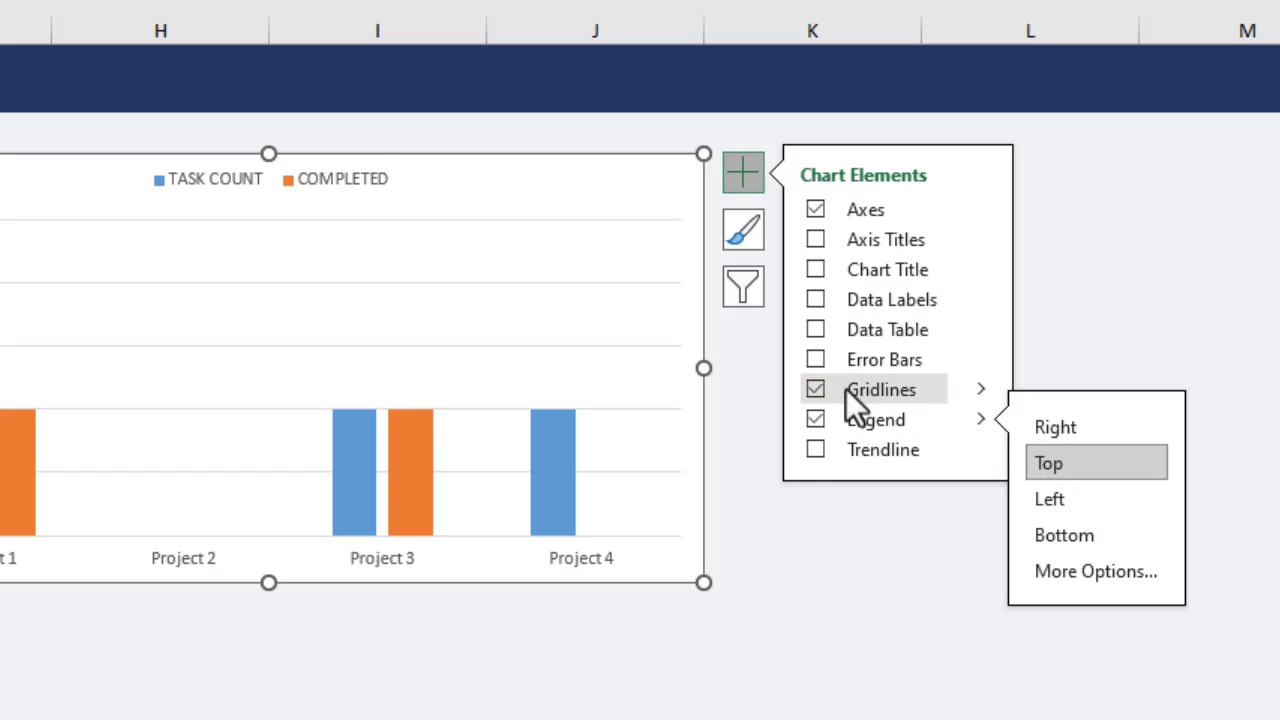
click(817, 389)
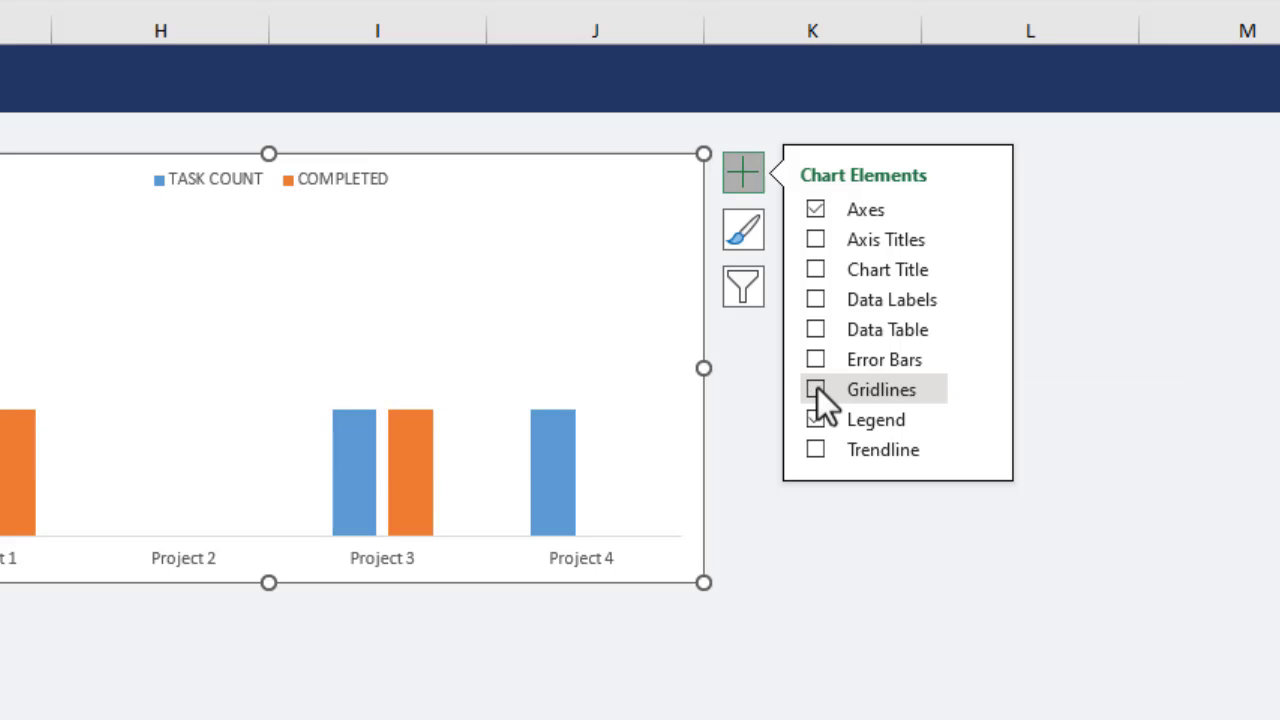
click(733, 177)
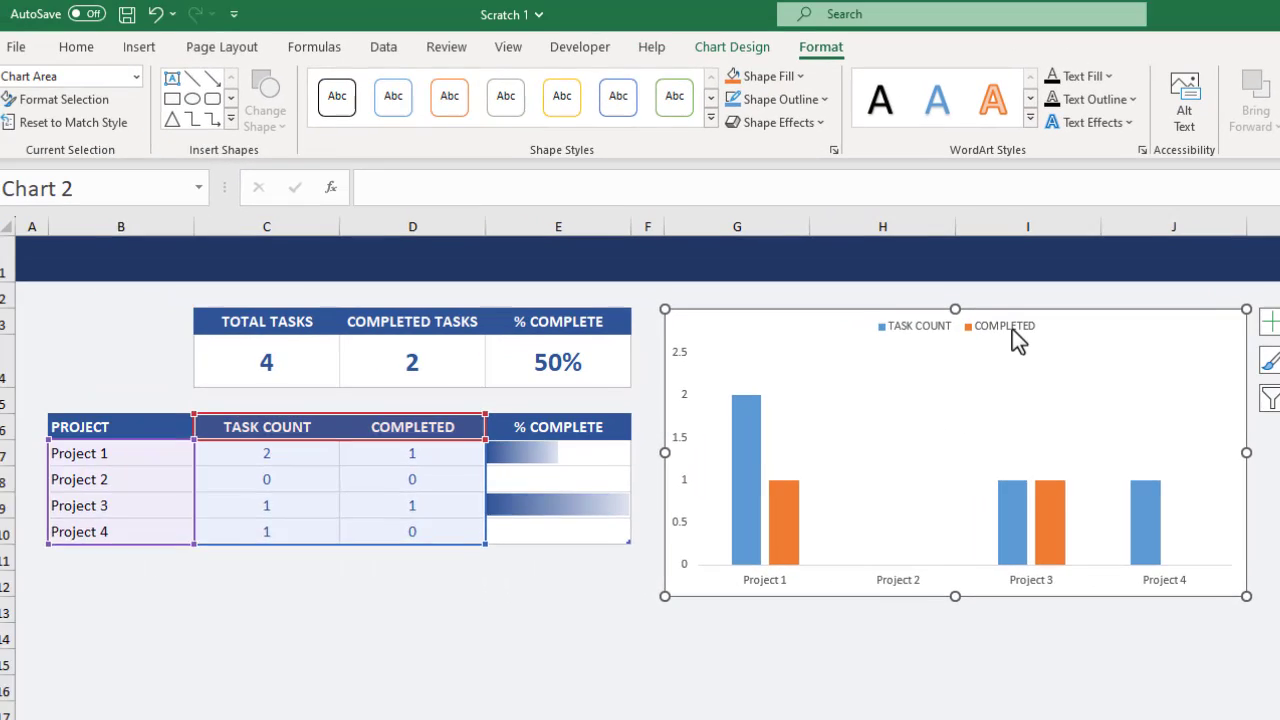
Format the chart legend text as bold at font size 14.
click(1012, 329)
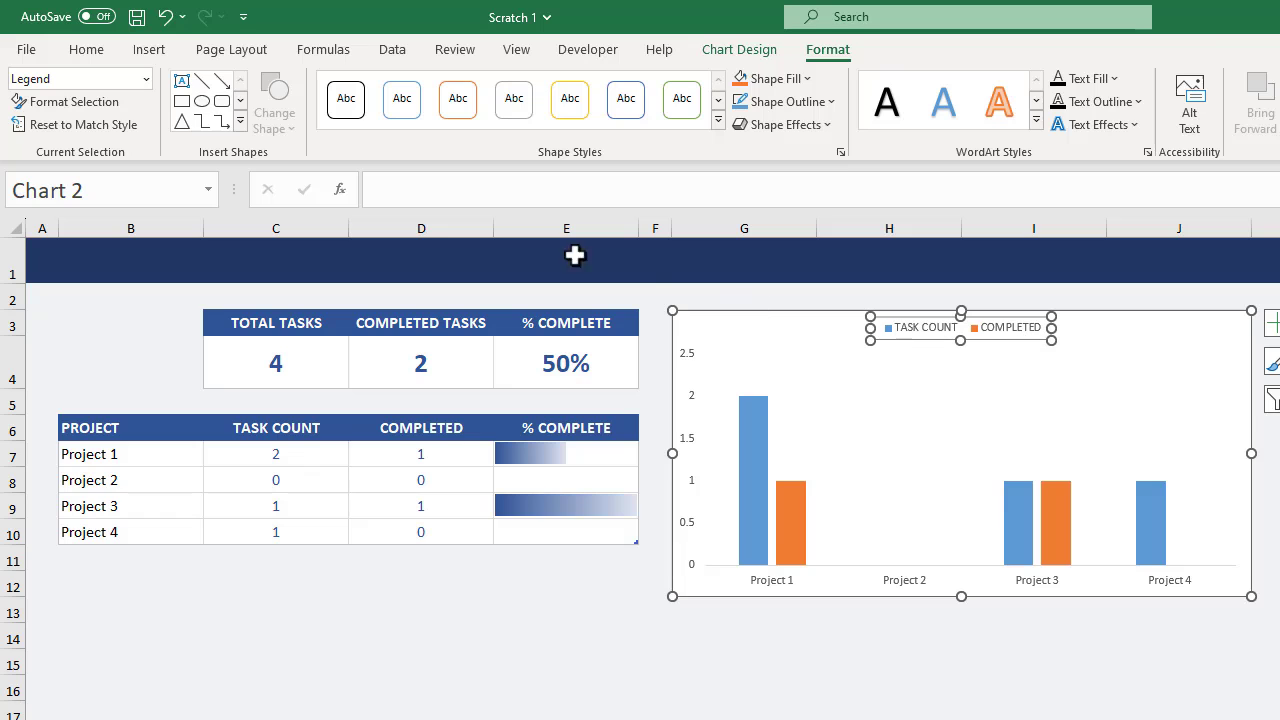
click(87, 49)
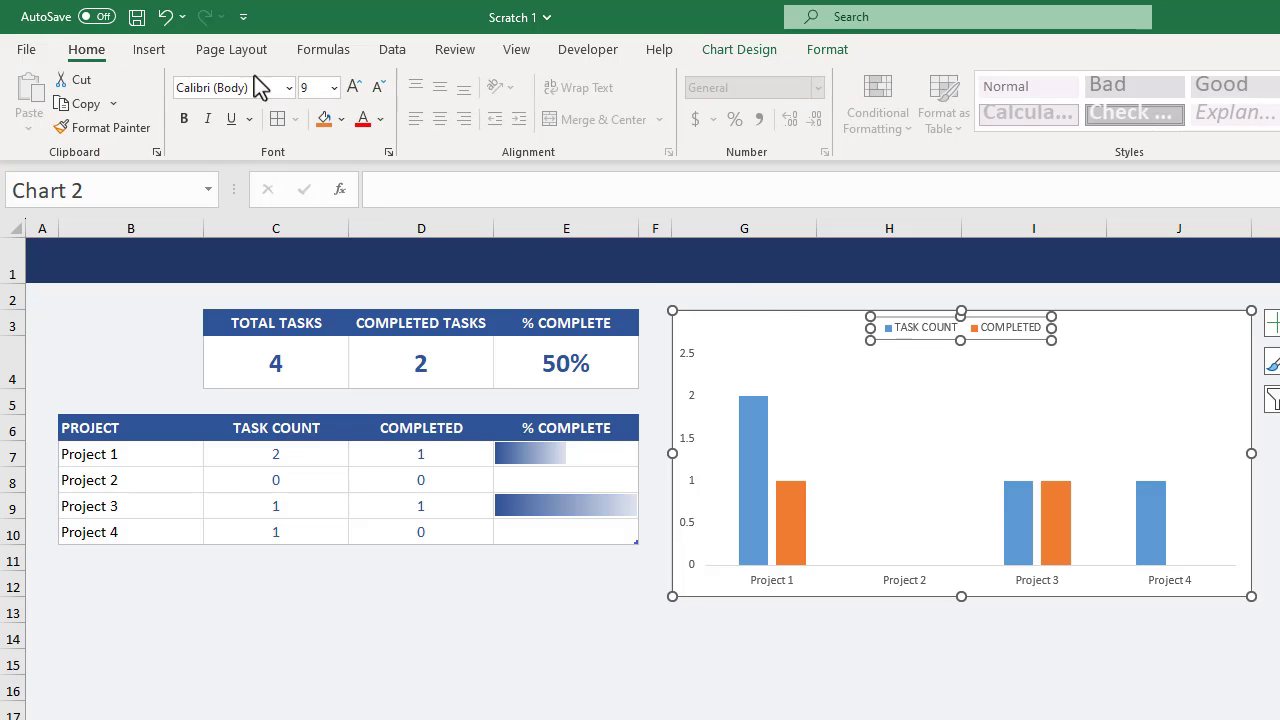
click(333, 87)
click(310, 232)
click(184, 120)
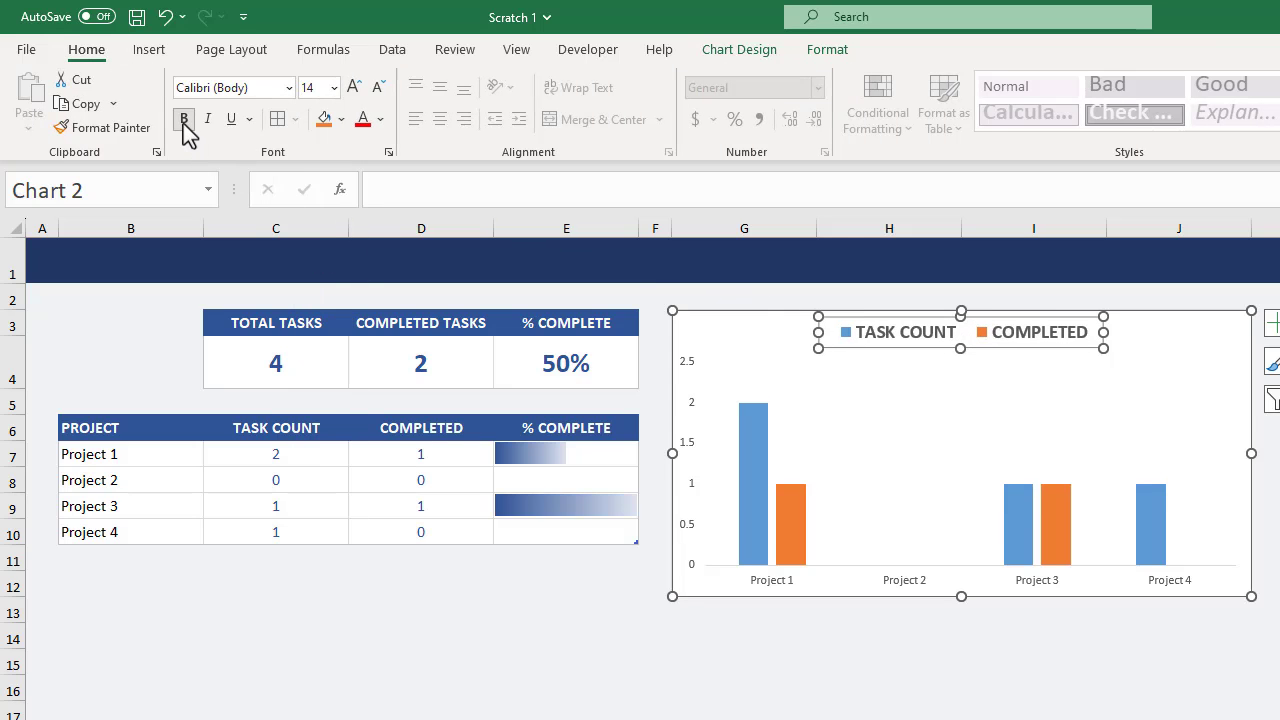
Set the font size of the chart's vertical and horizontal axis labels to 12.
click(696, 410)
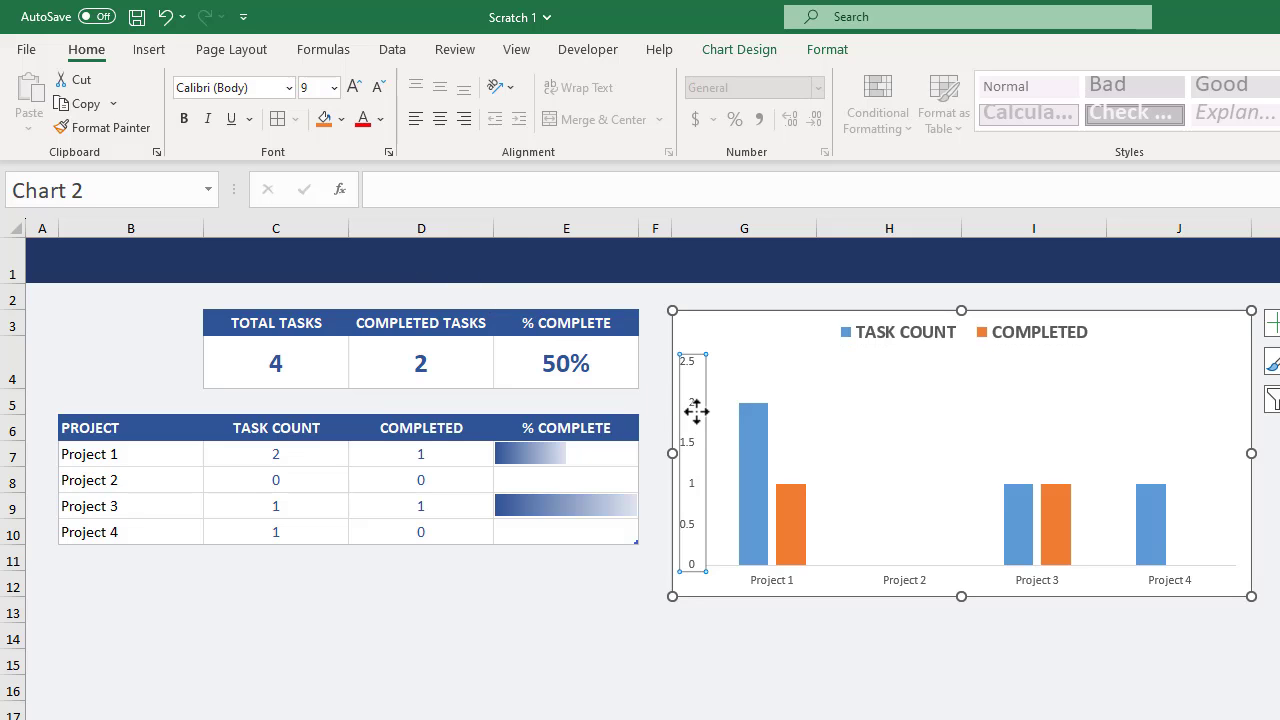
click(334, 87)
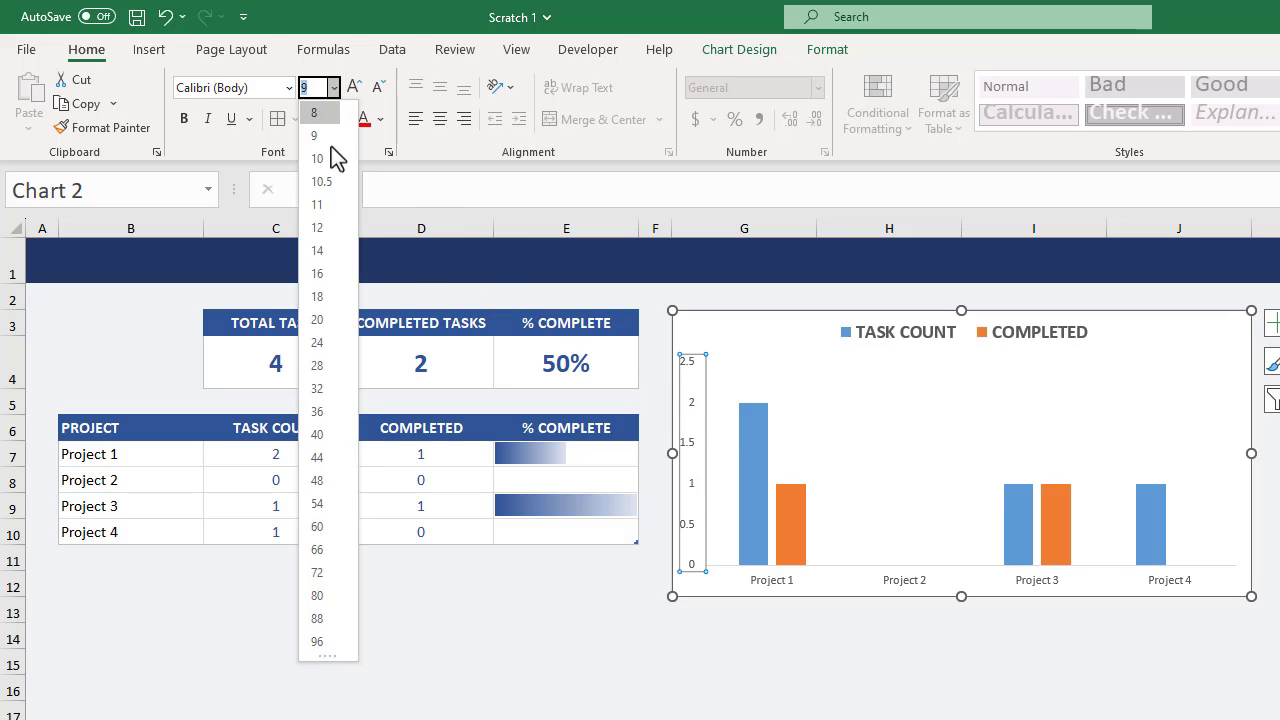
click(329, 233)
click(772, 581)
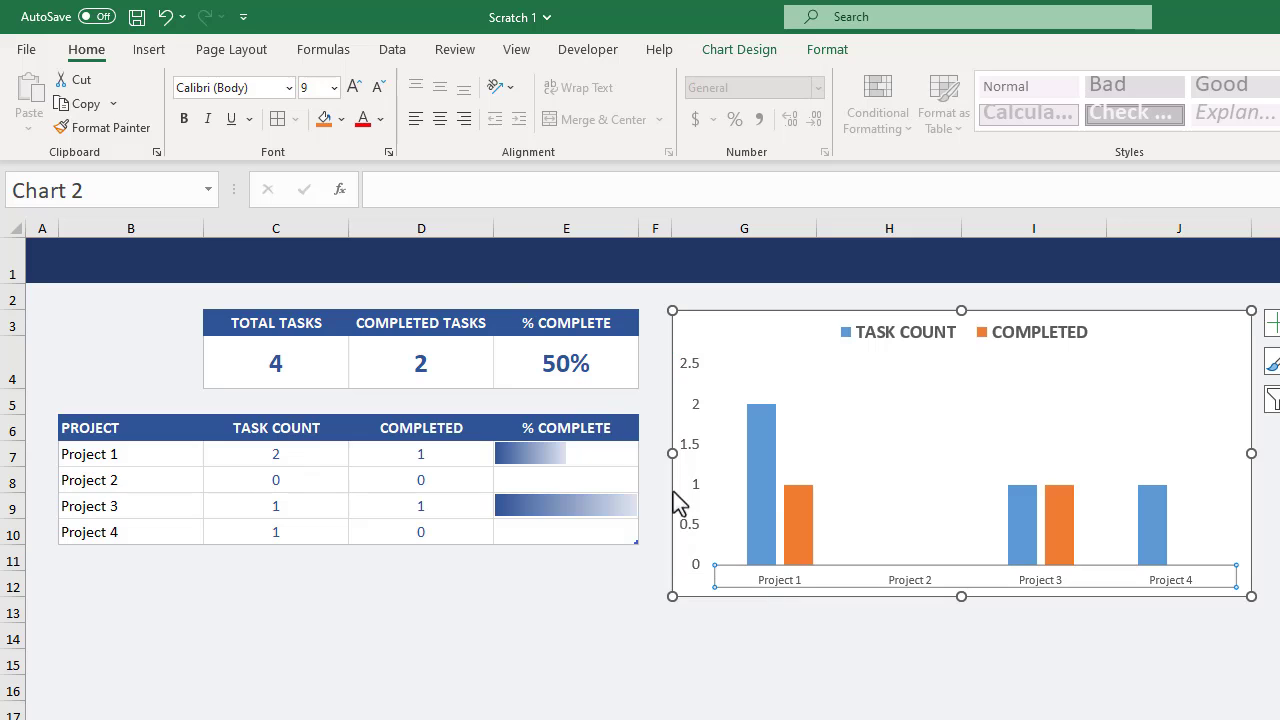
click(334, 87)
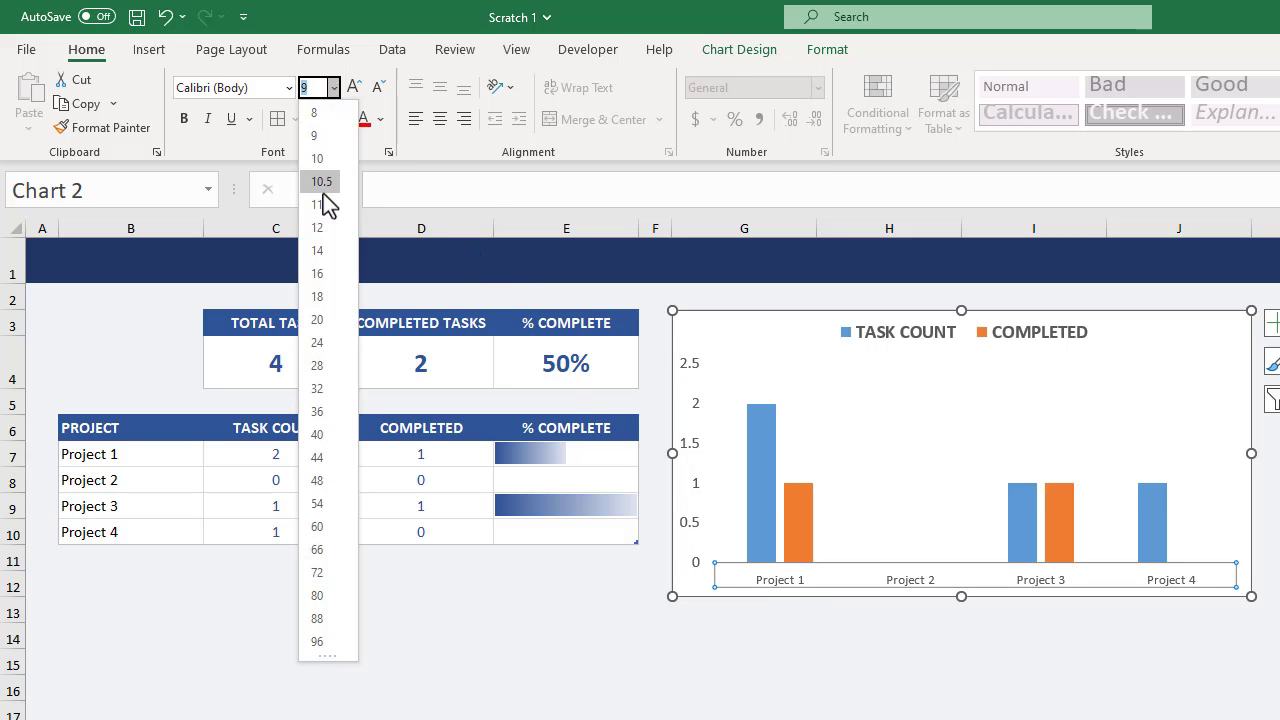
click(321, 231)
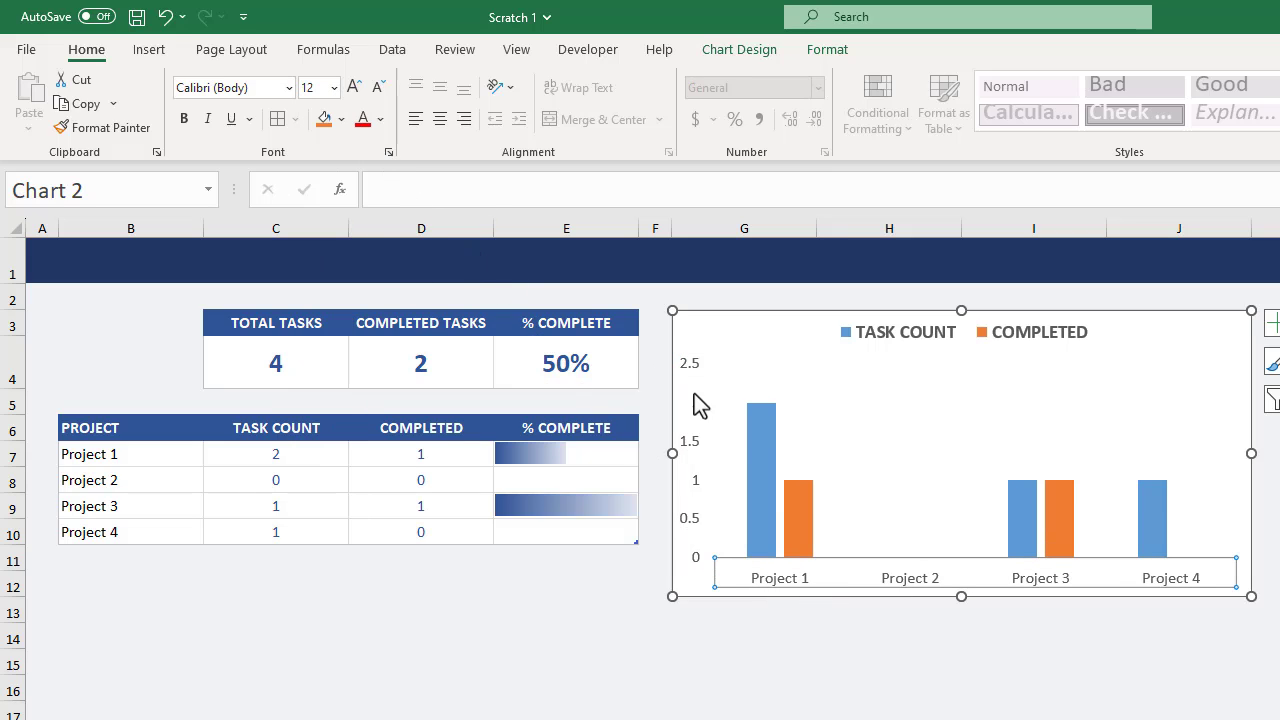
Change the chart to a custom combo with both series as clustered columns and COMPLETED on the secondary axis.
right_click(849, 439)
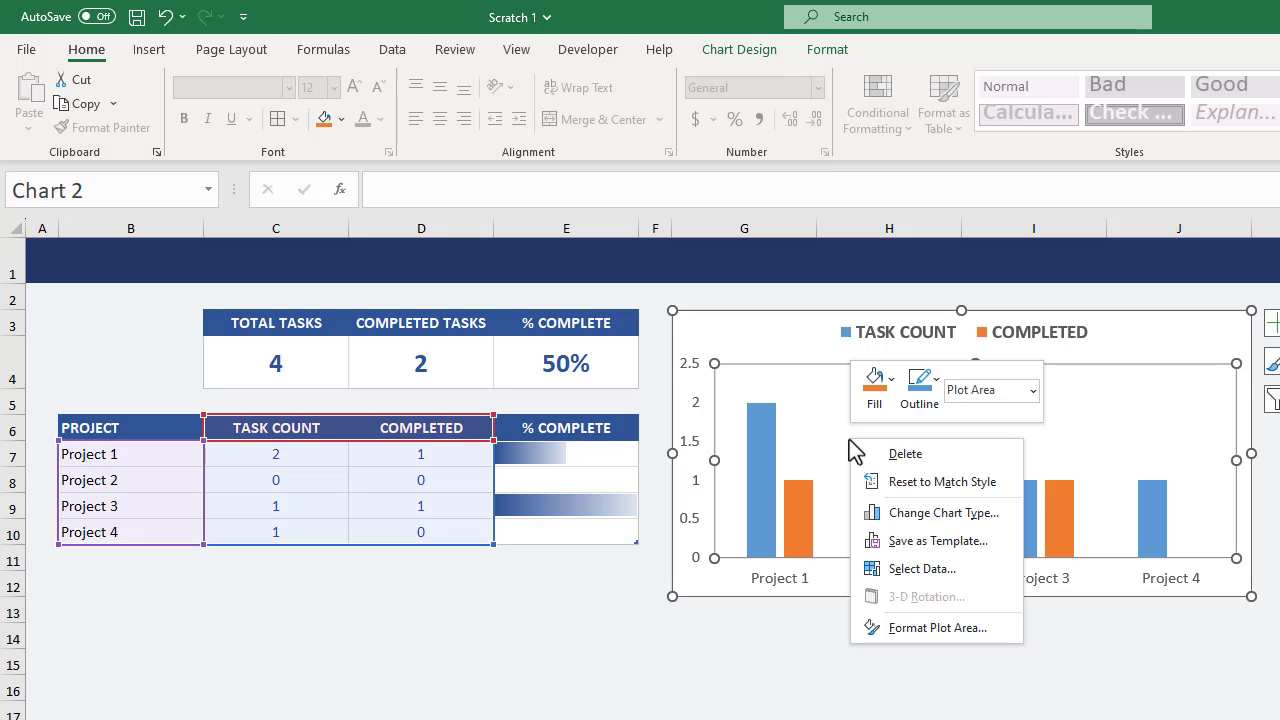
click(938, 514)
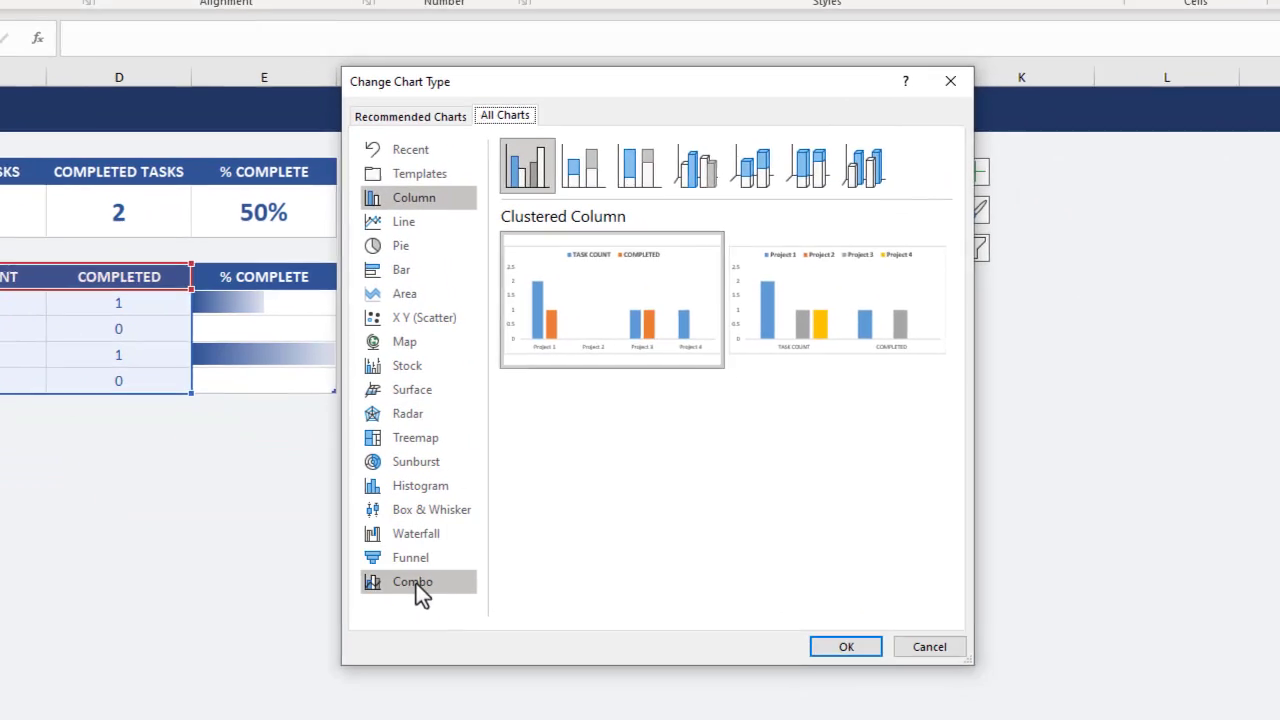
click(715, 719)
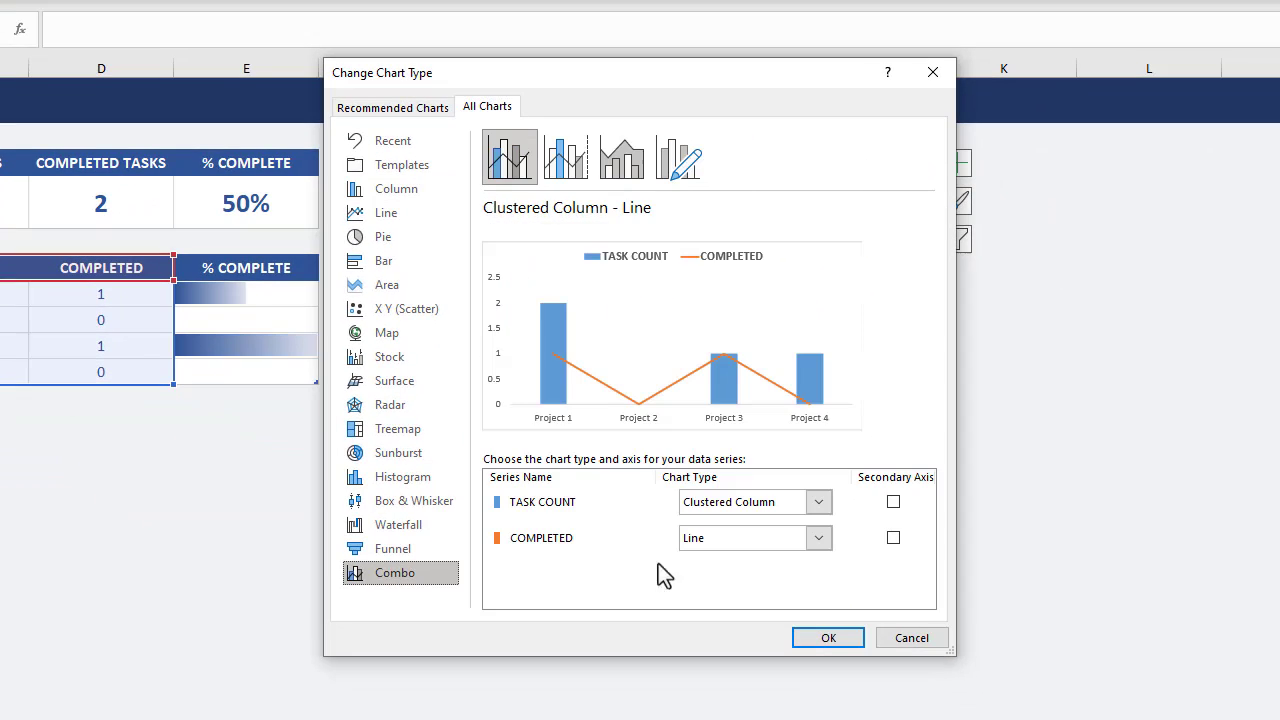
click(816, 542)
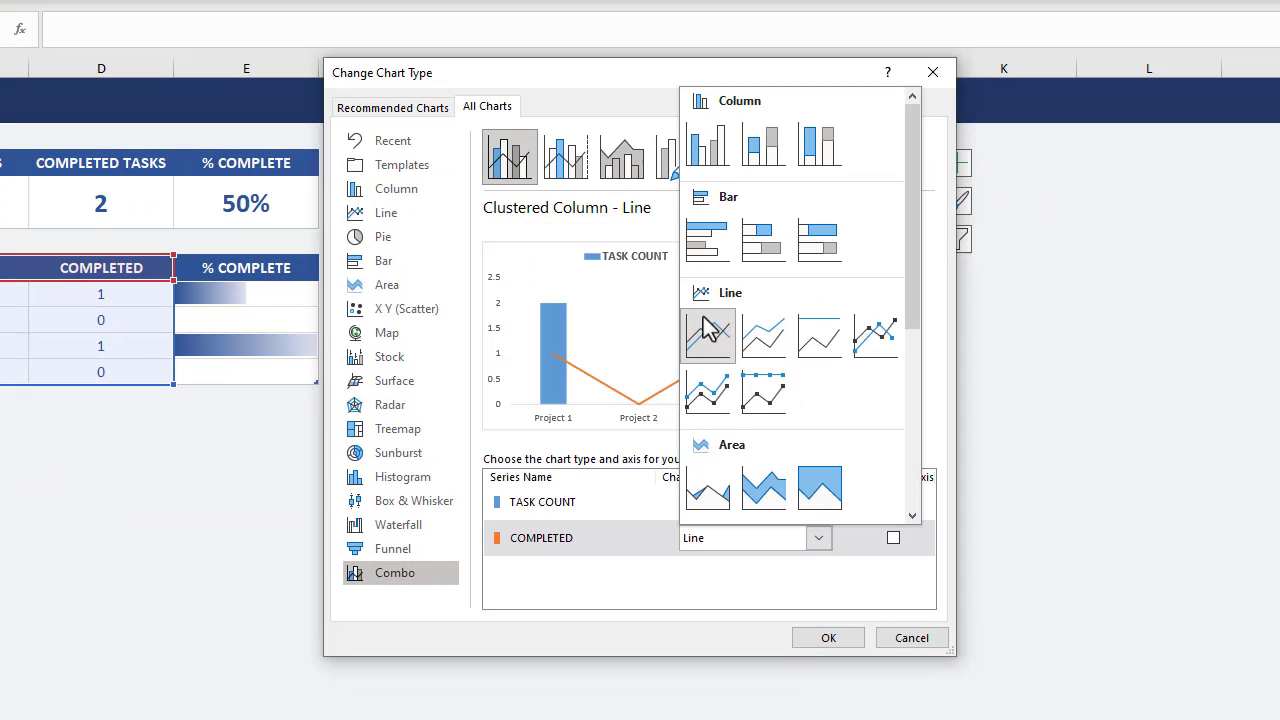
click(708, 149)
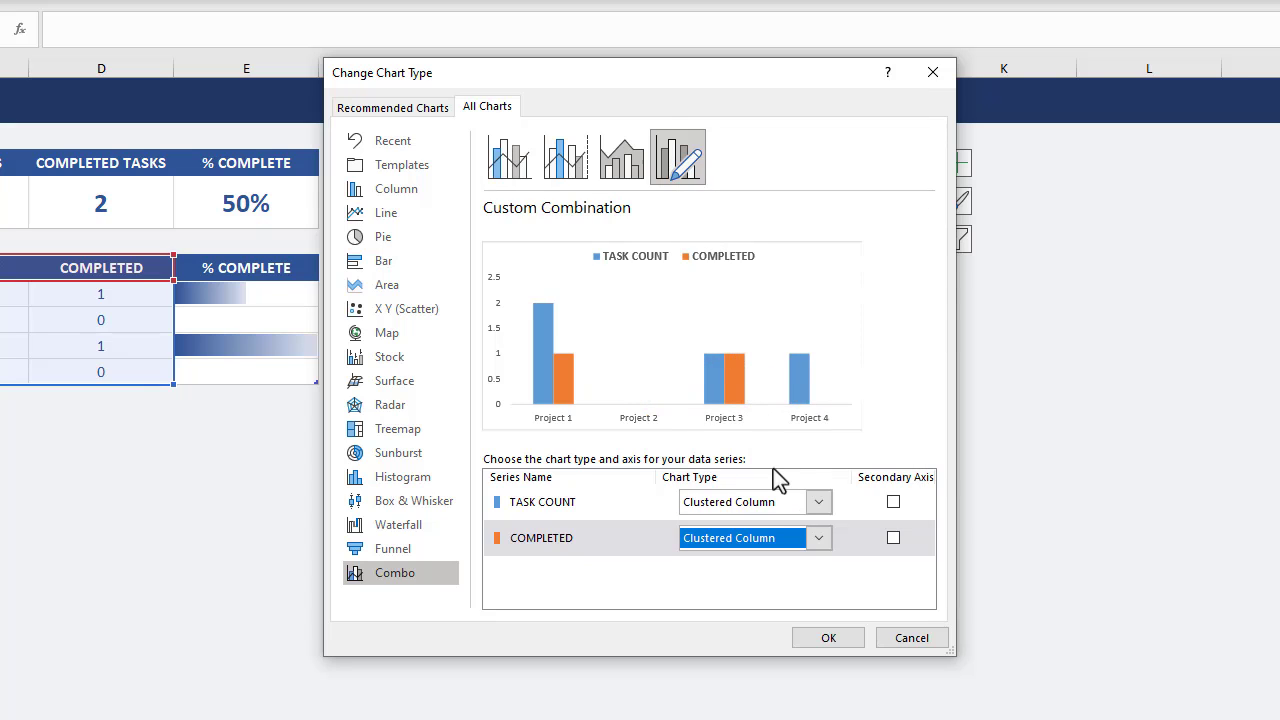
click(893, 541)
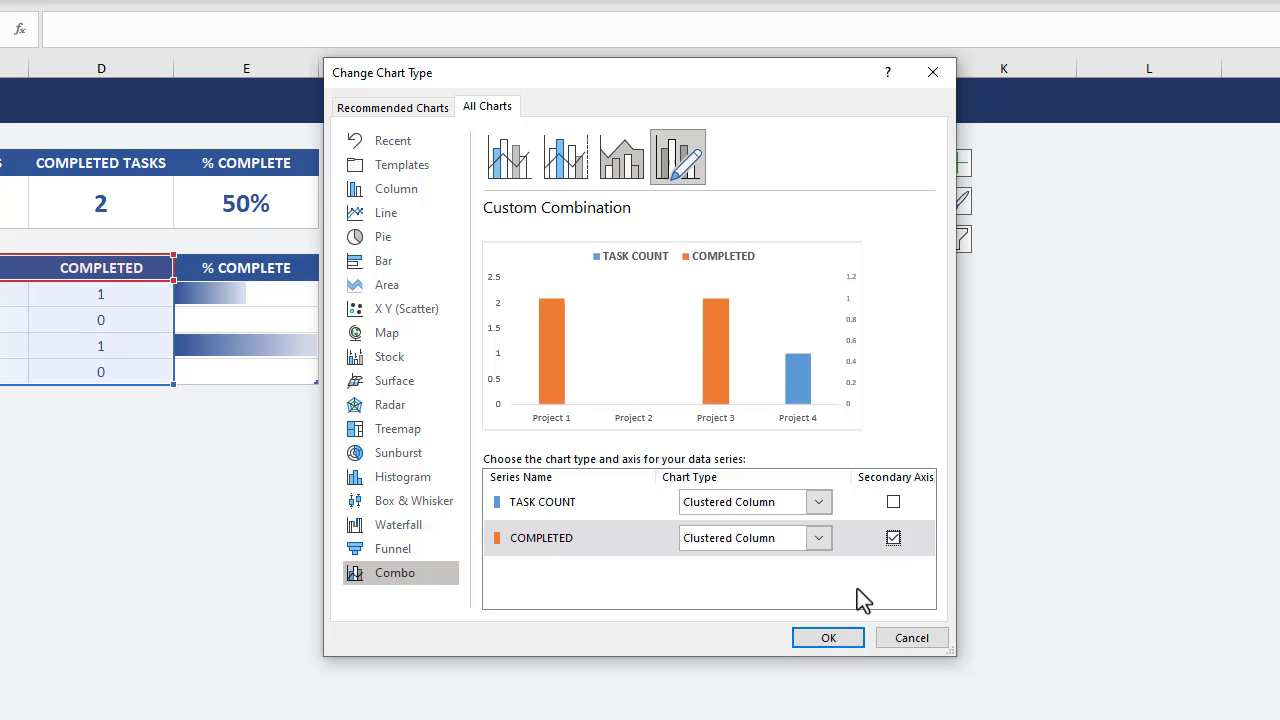
click(843, 638)
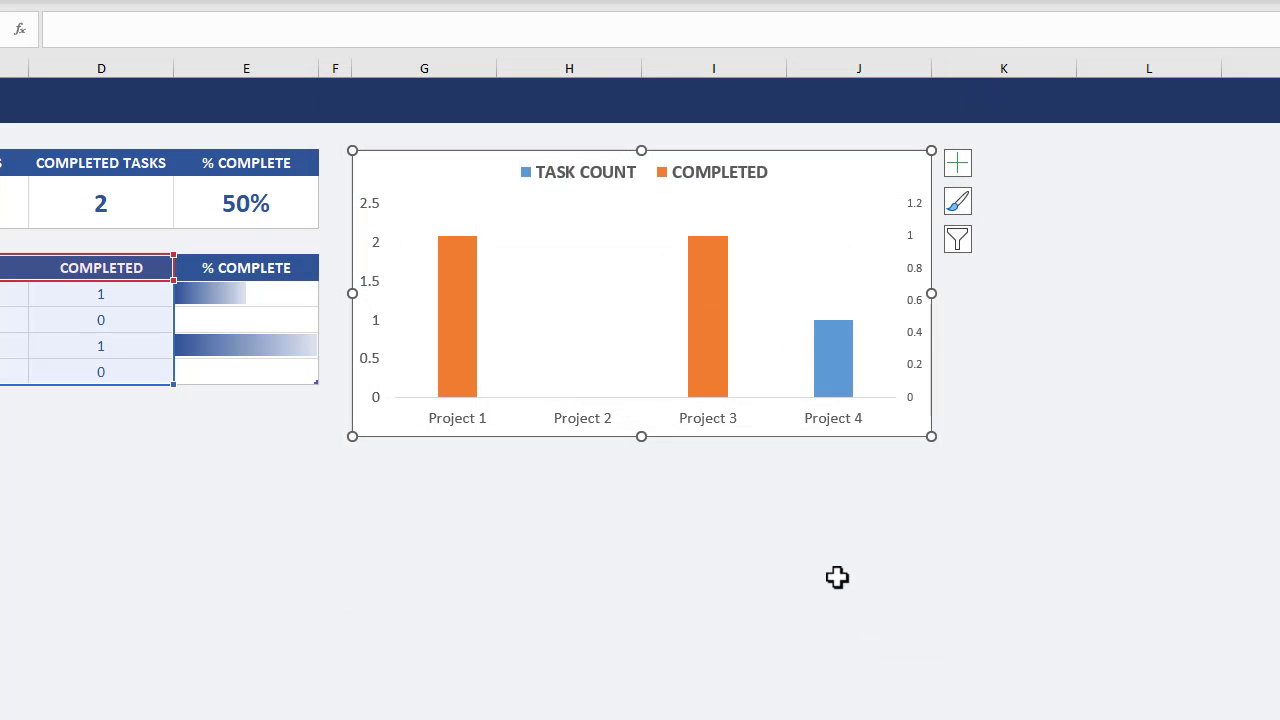
Delete the chart's secondary vertical axis and set the TASK COUNT series gap width to 75%.
click(921, 284)
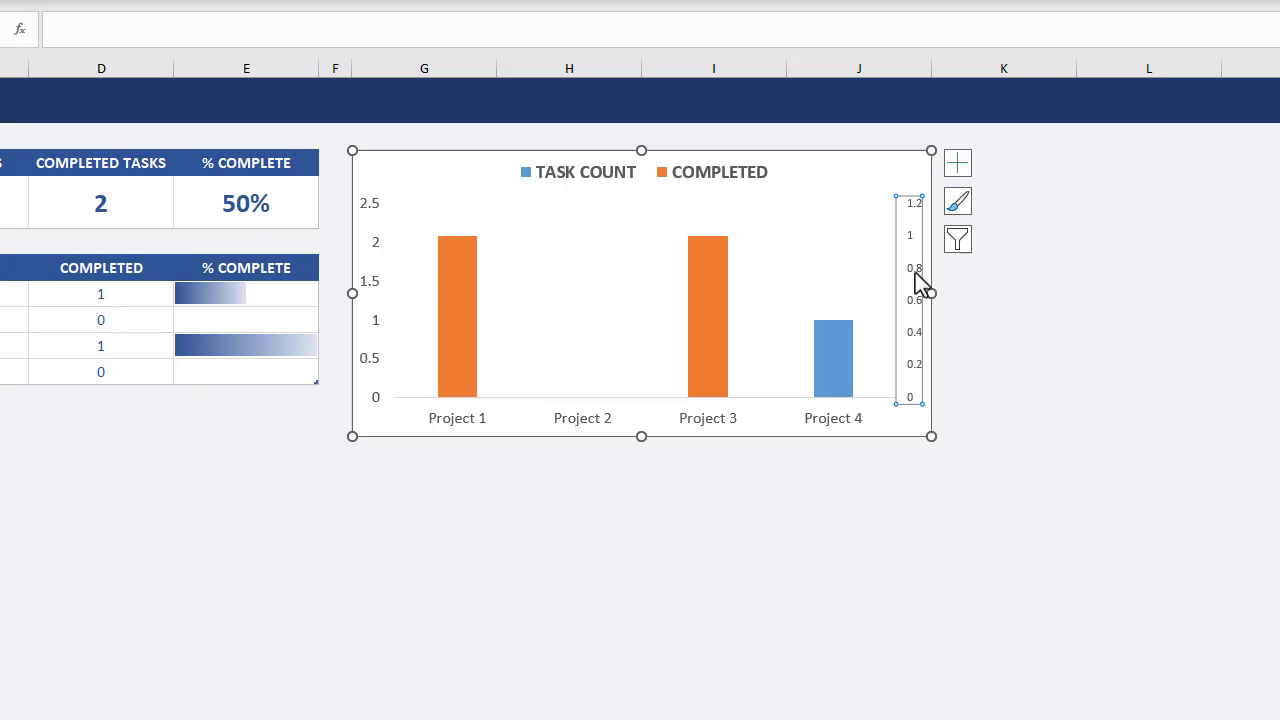
key(Delete)
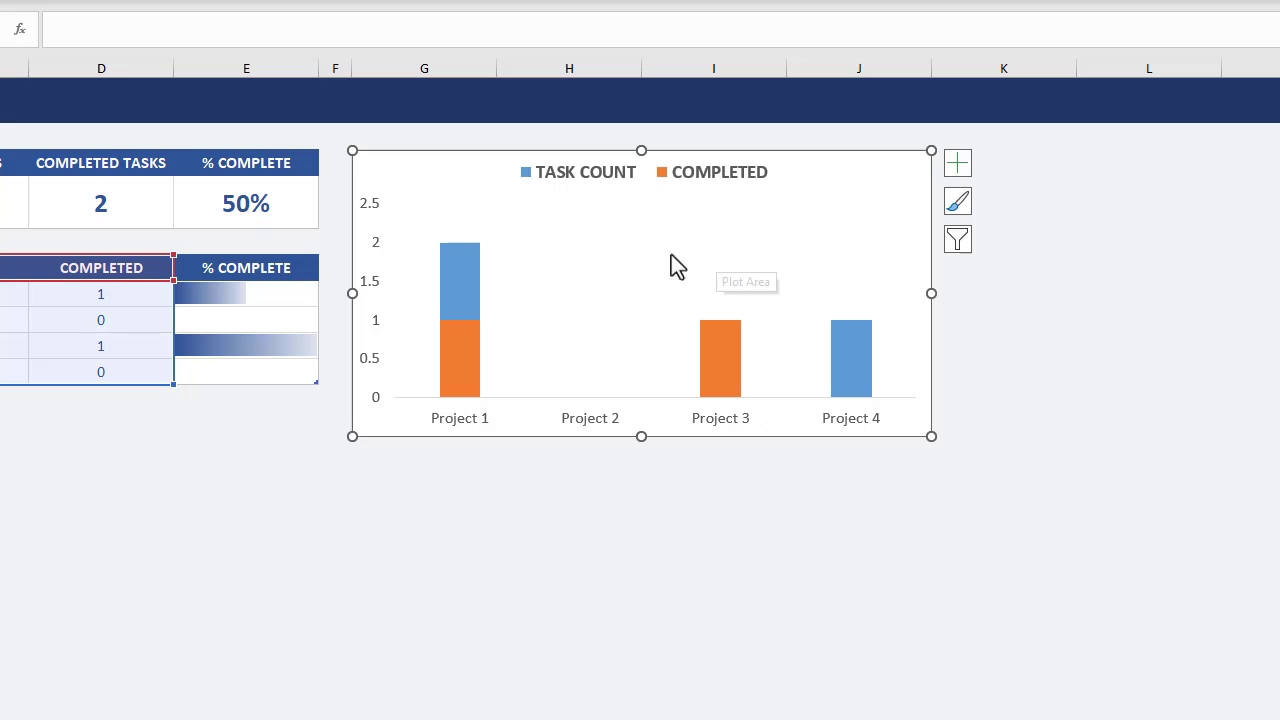
right_click(473, 279)
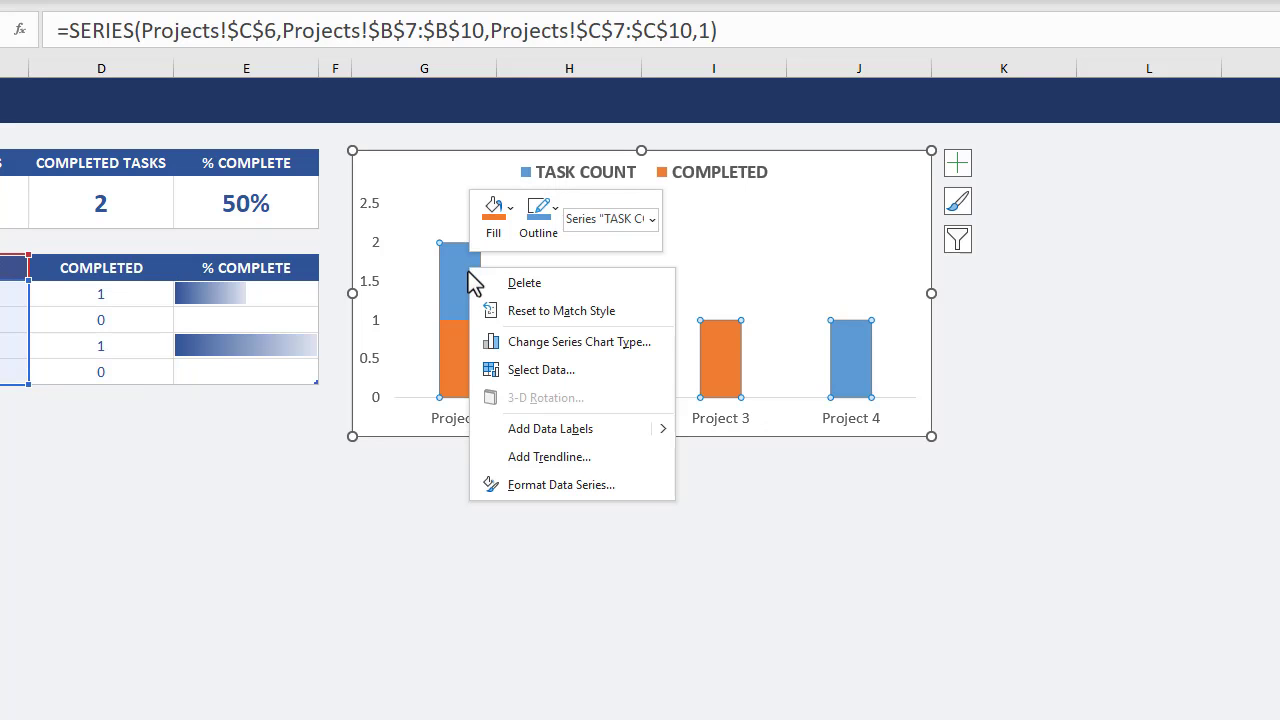
click(551, 485)
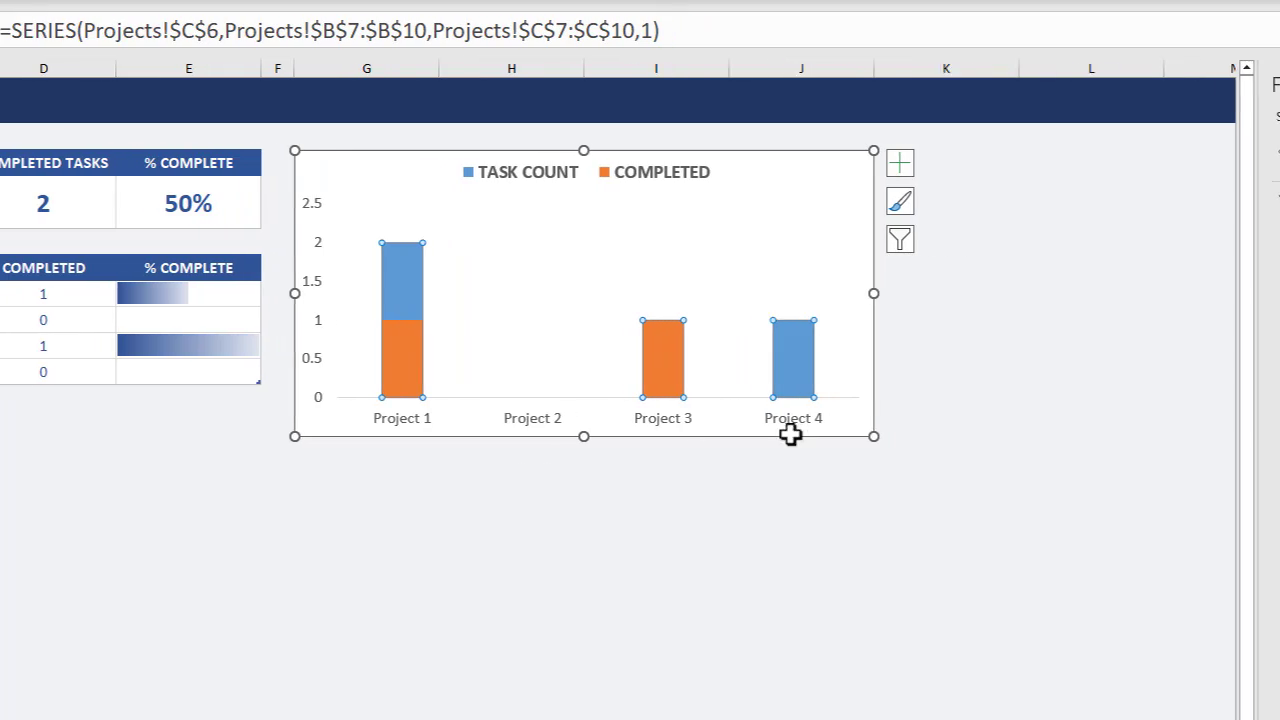
double_click(1205, 324)
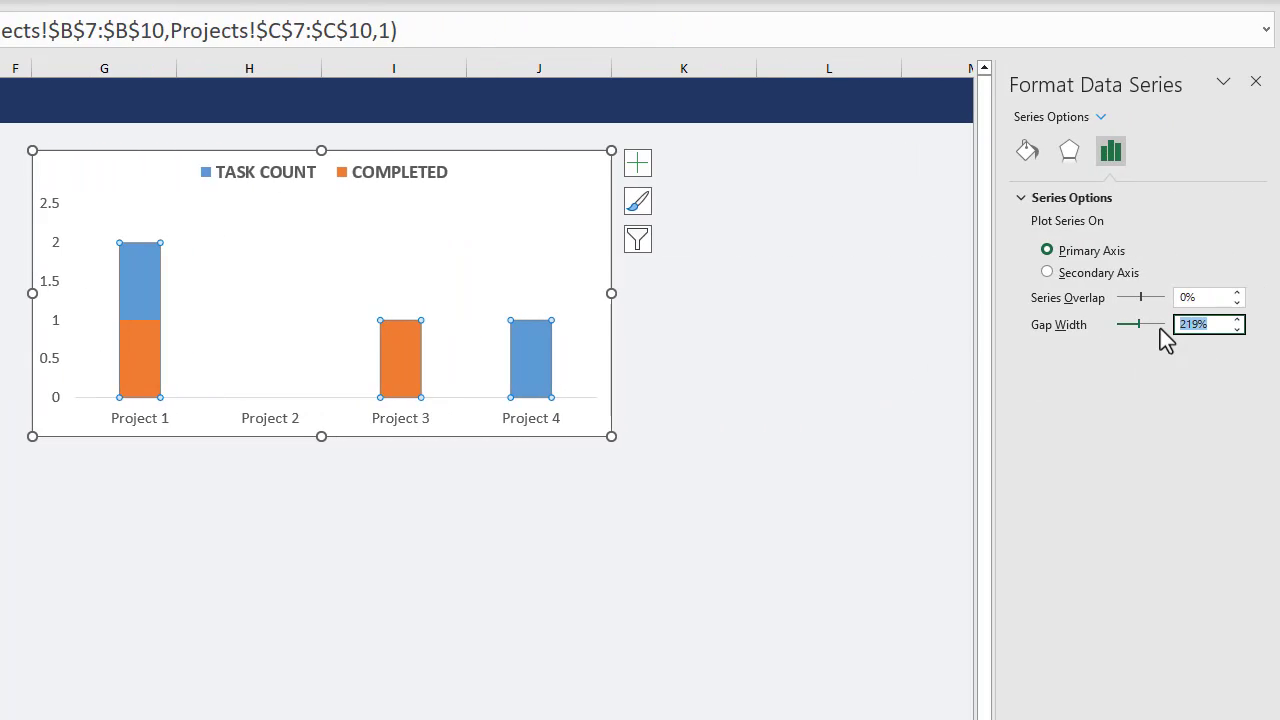
text(75)
key(Return)
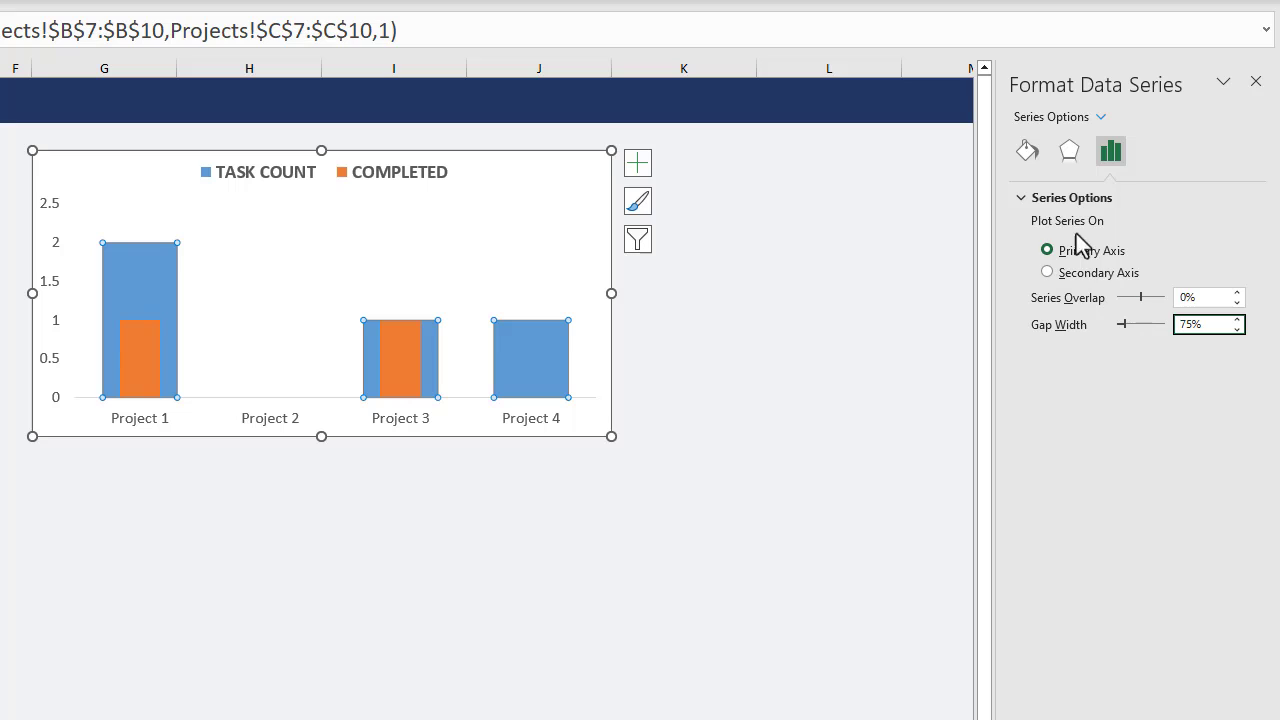
Give the TASK COUNT series a solid fill in the lightest shade of the blue theme color.
click(1028, 152)
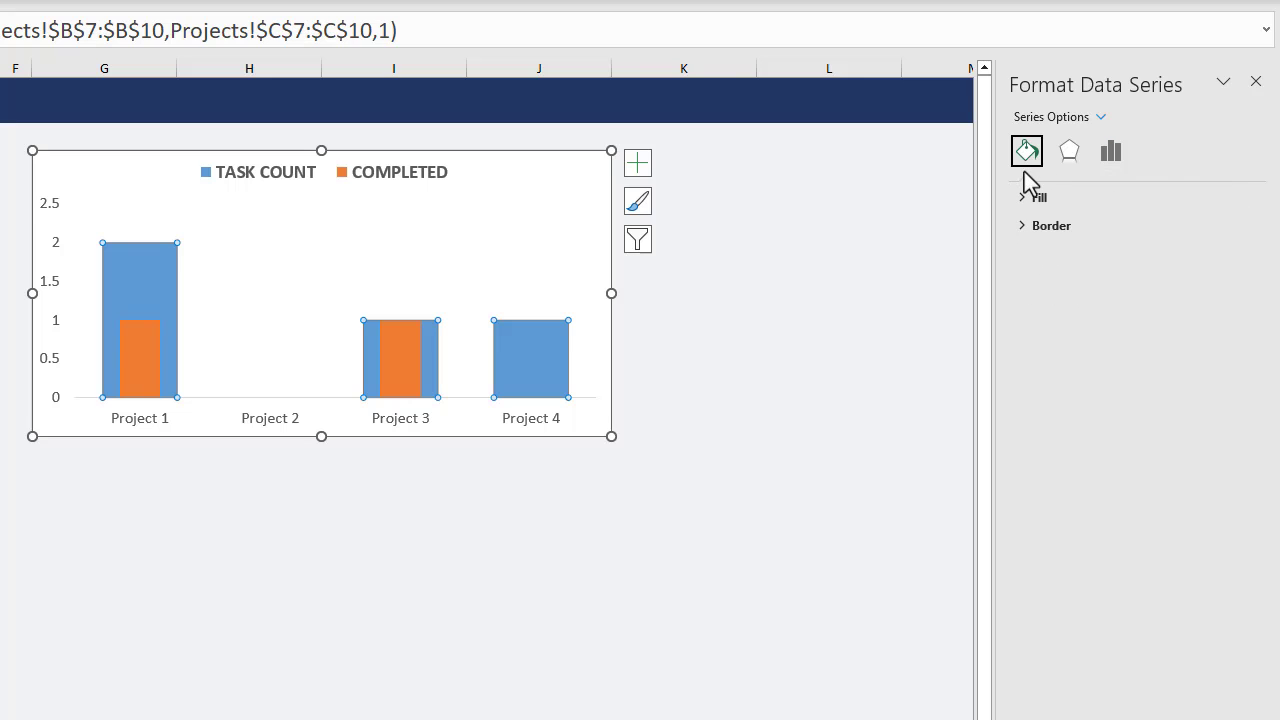
click(1032, 198)
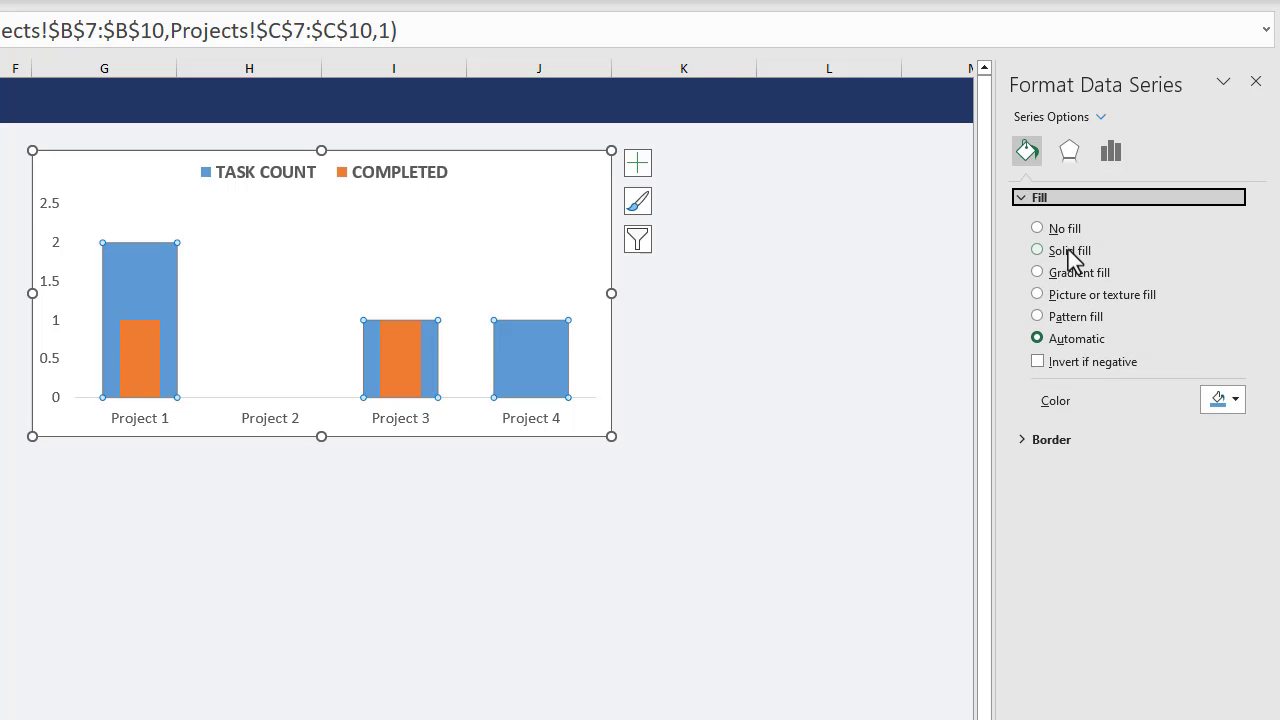
click(1068, 250)
click(1228, 400)
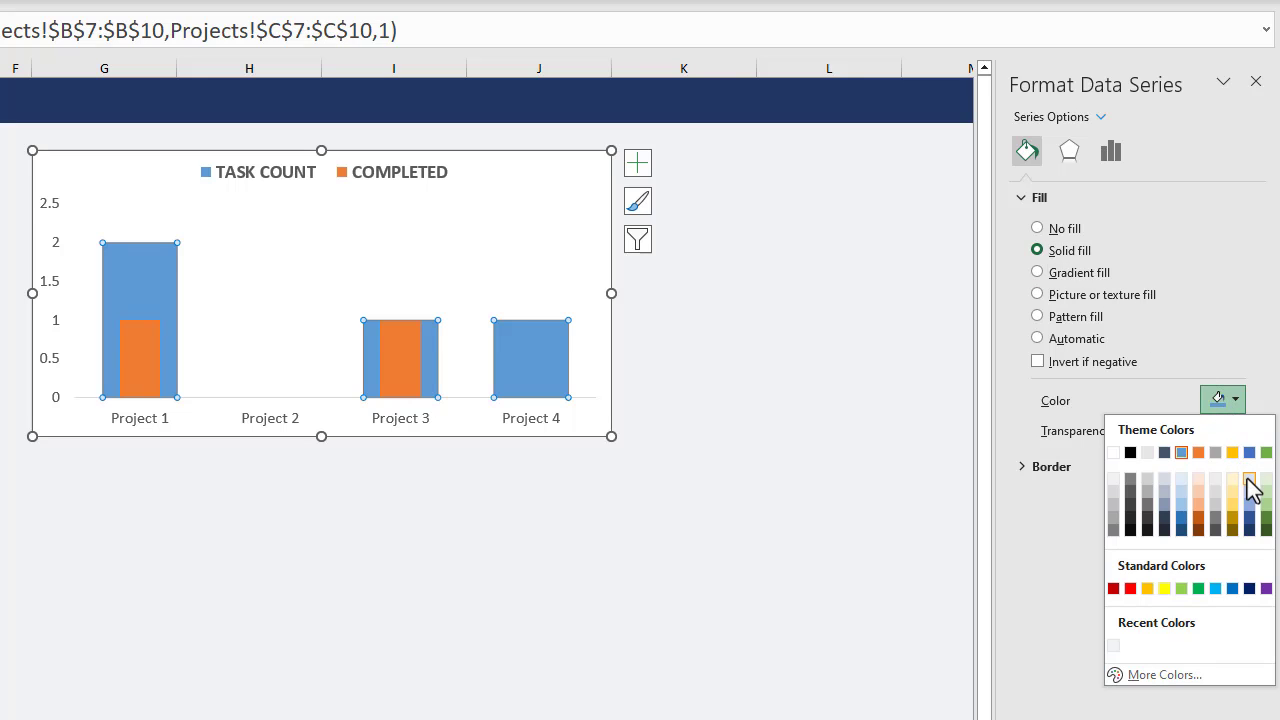
click(1249, 480)
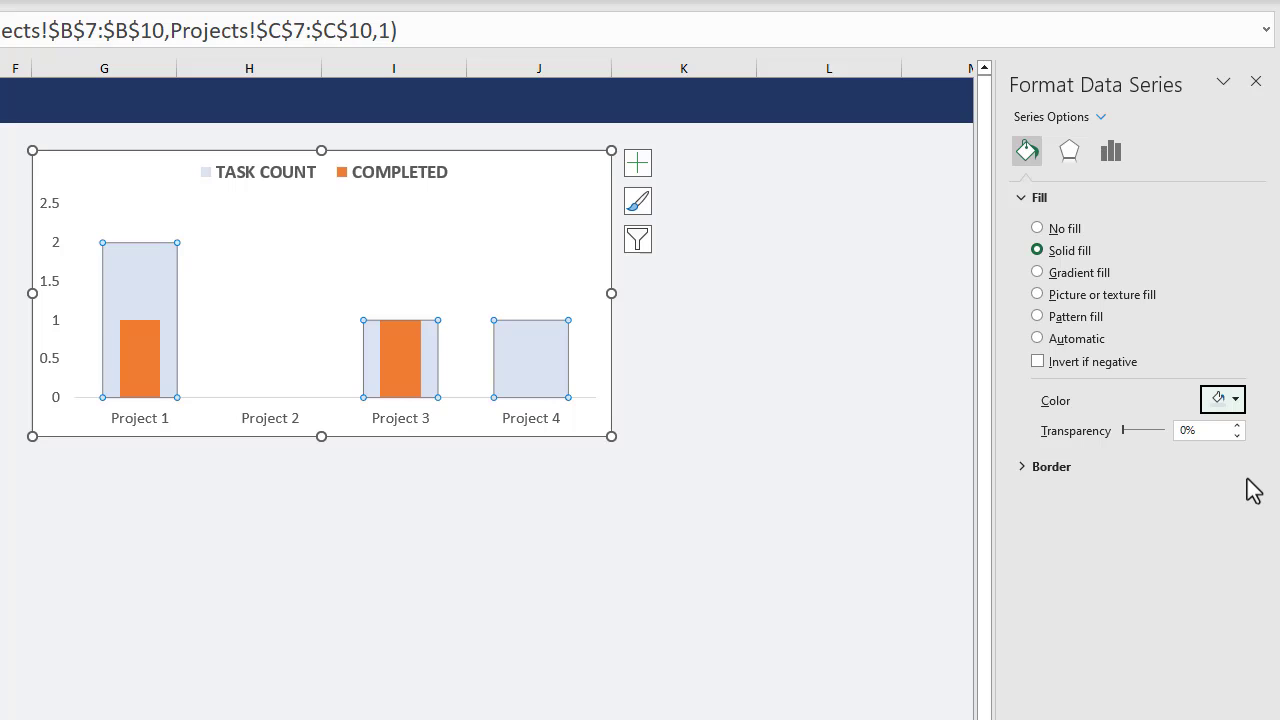
Give the COMPLETED series a solid fill in a dark blue theme shade.
click(1099, 118)
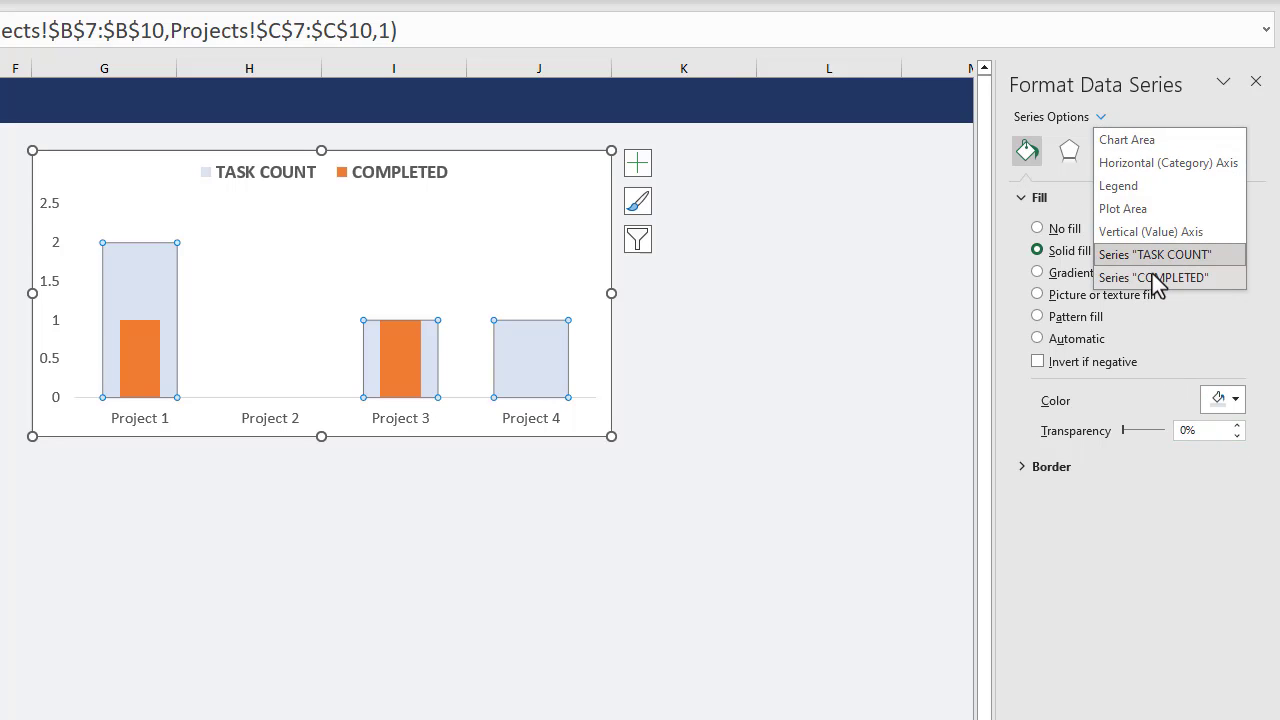
click(1155, 278)
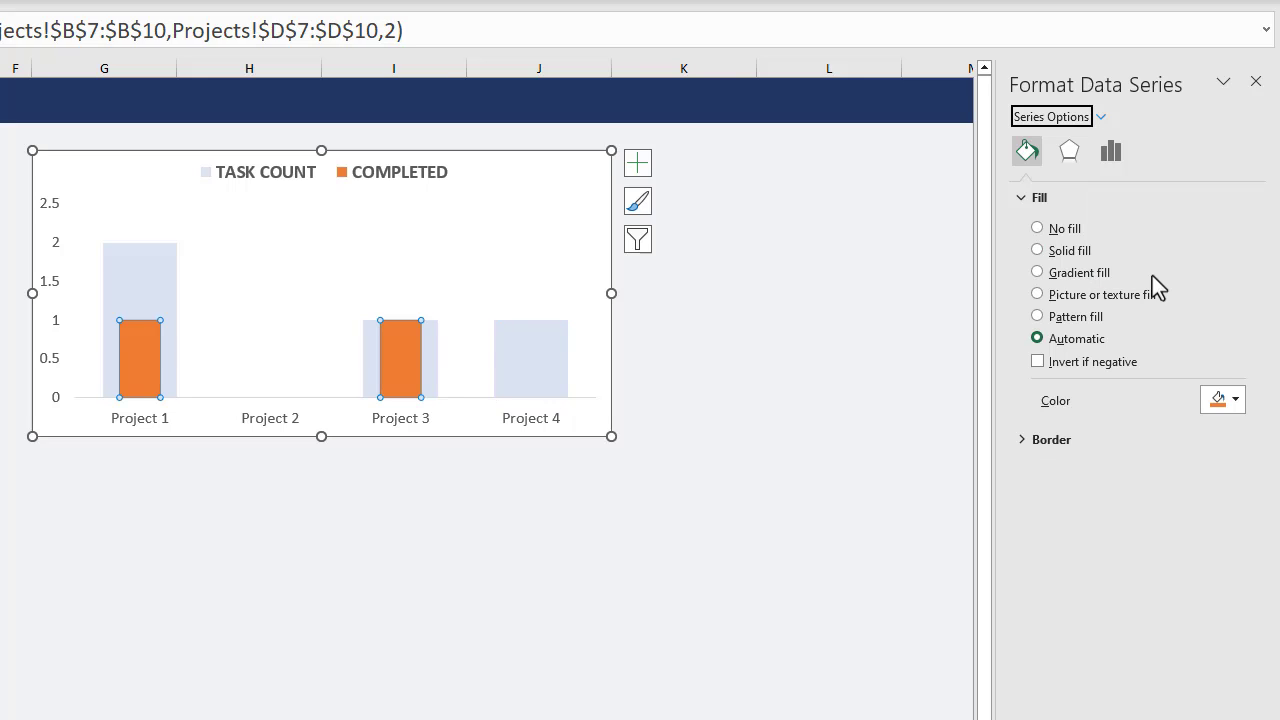
click(1045, 251)
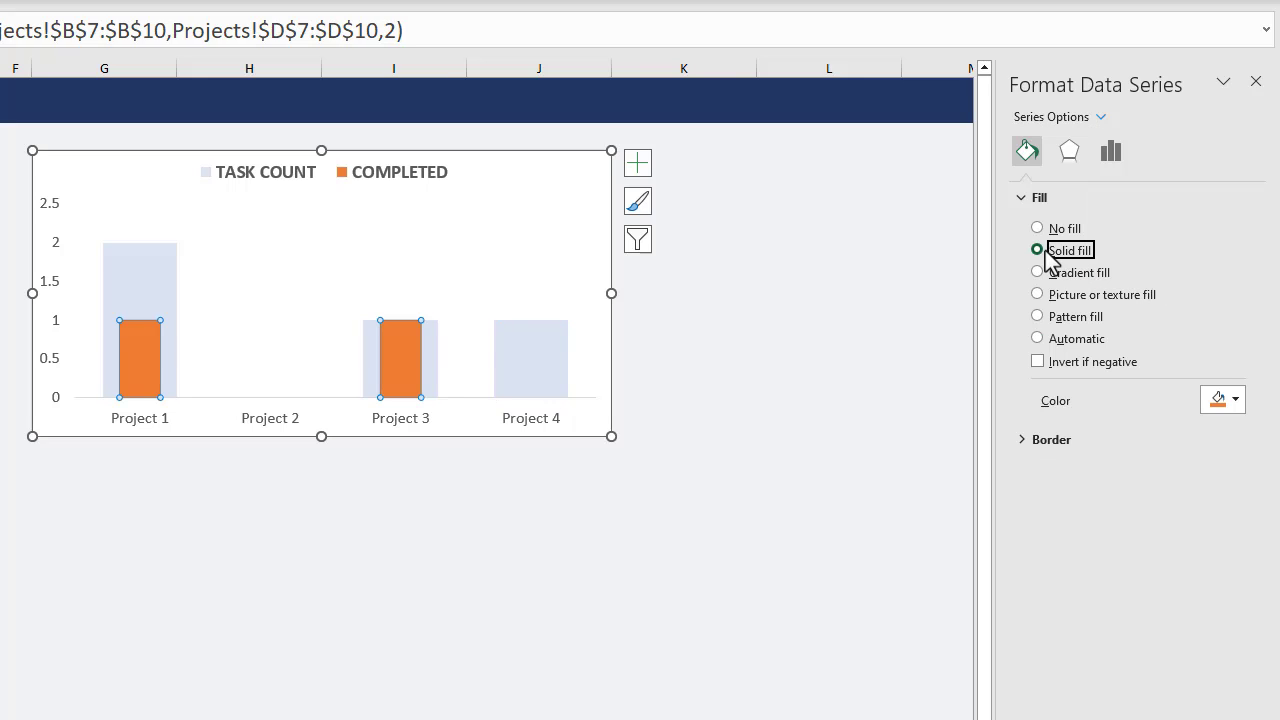
click(1232, 401)
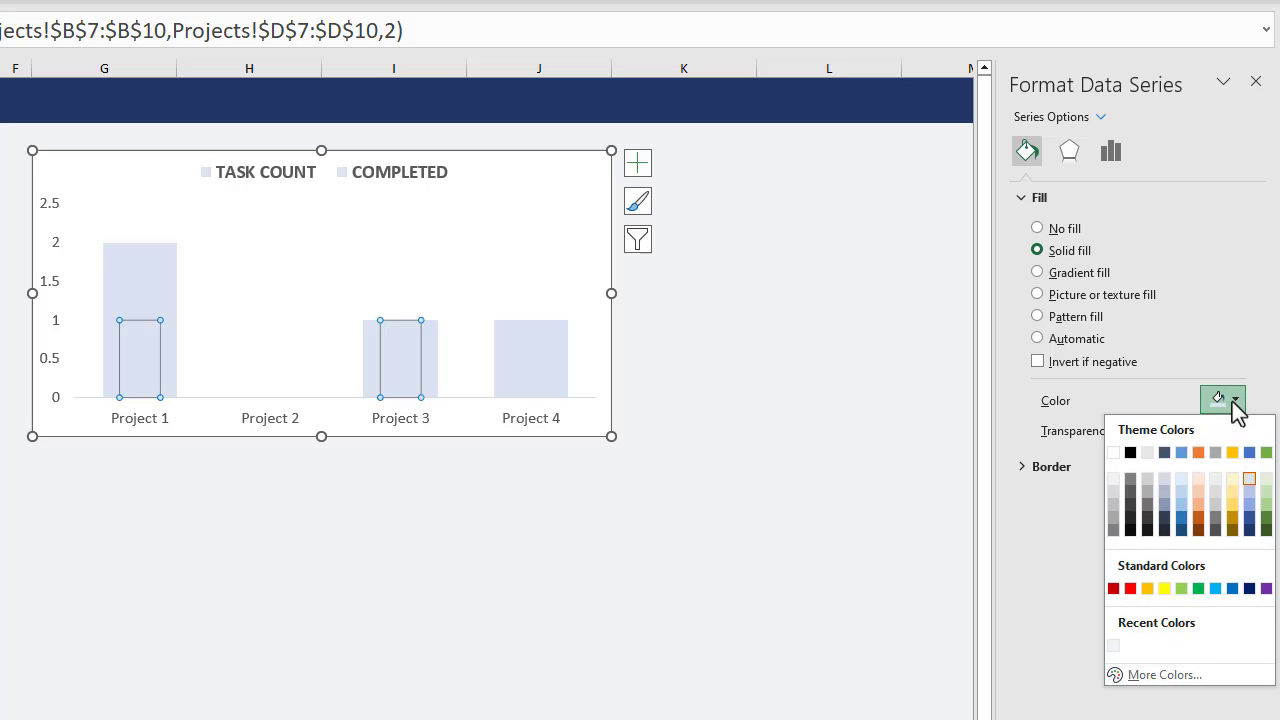
click(1250, 517)
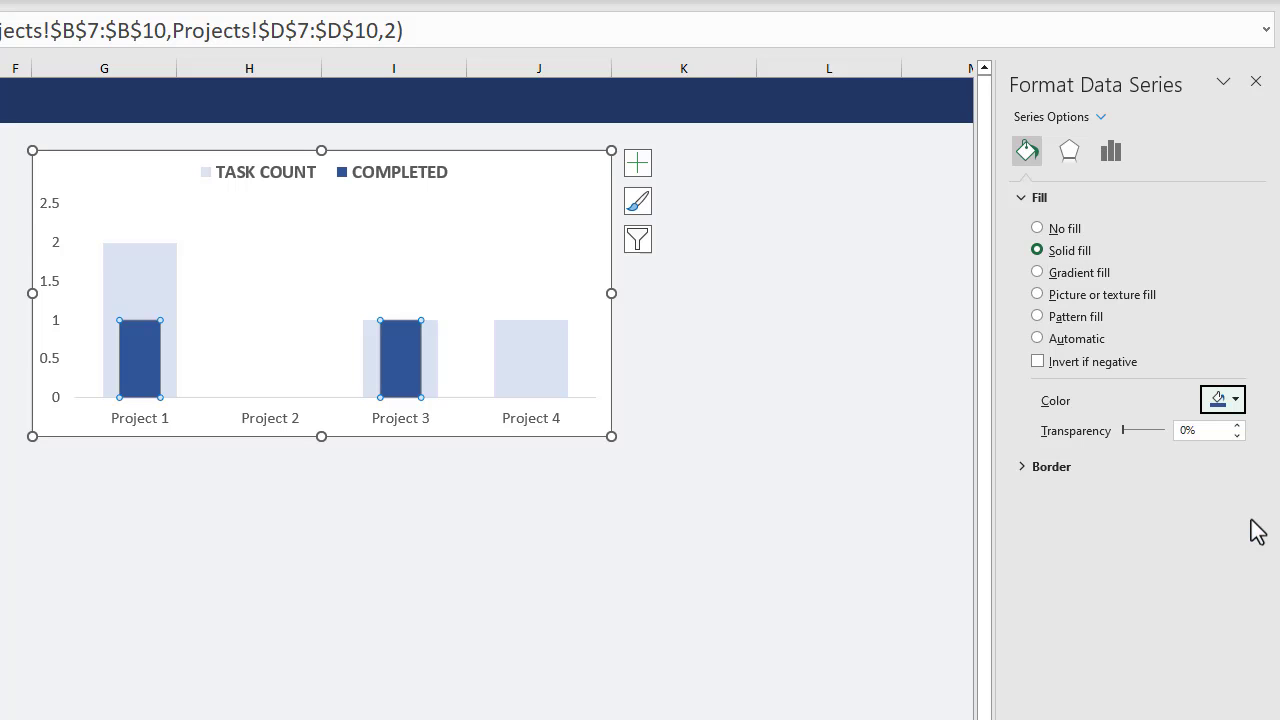
Set the gap width of the COMPLETED series to 300%.
click(1110, 152)
drag(1215, 327, 1169, 331)
text(300)
key(Return)
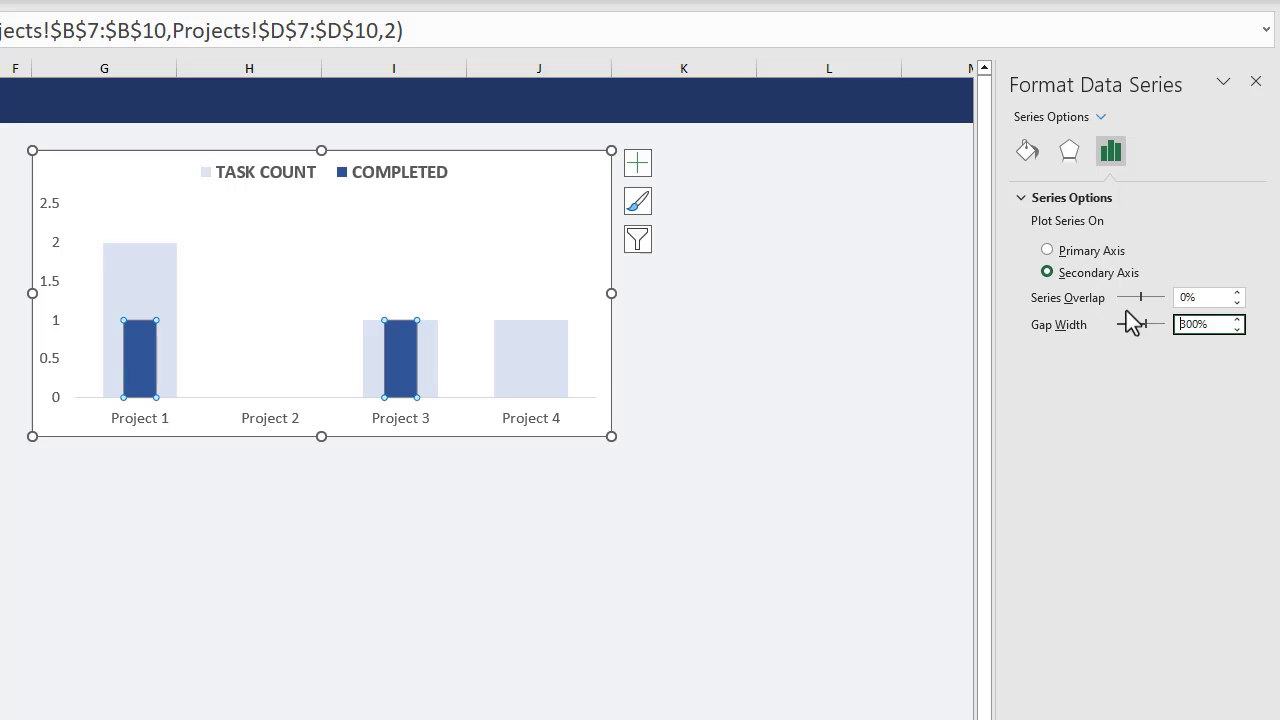
Set the chart's horizontal category axis to no line and close the formatting options.
click(1101, 118)
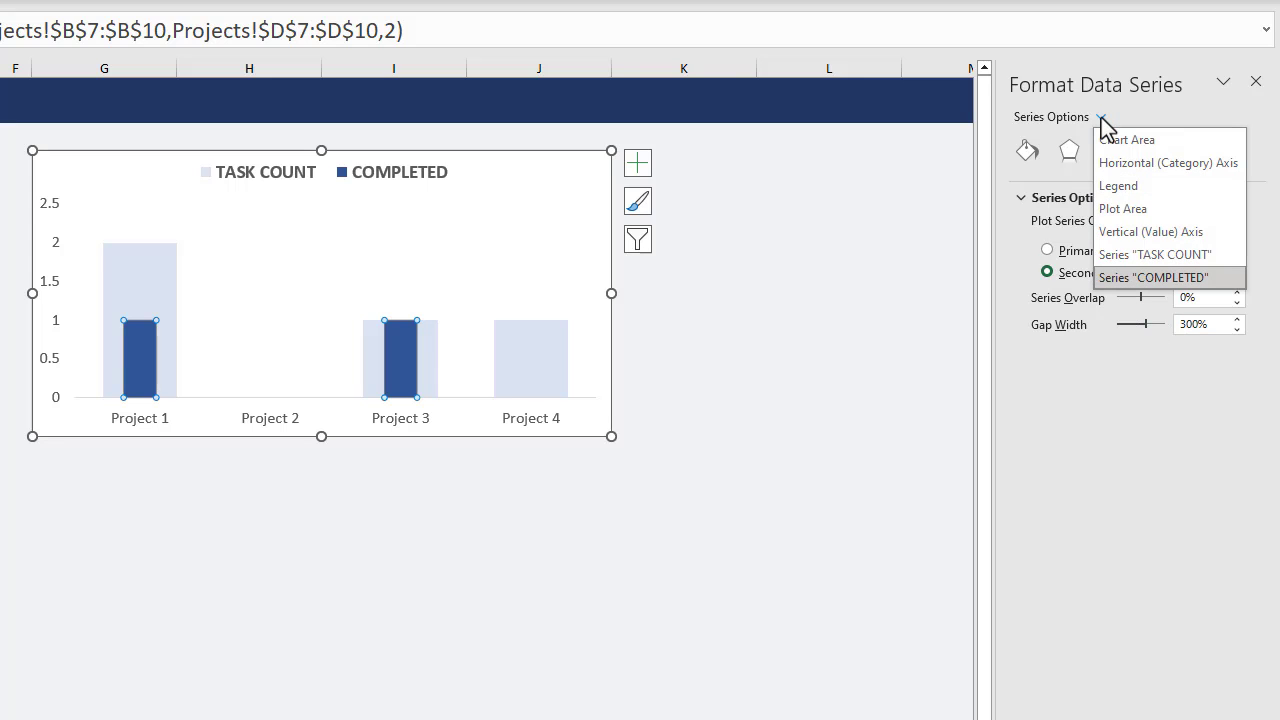
click(1140, 162)
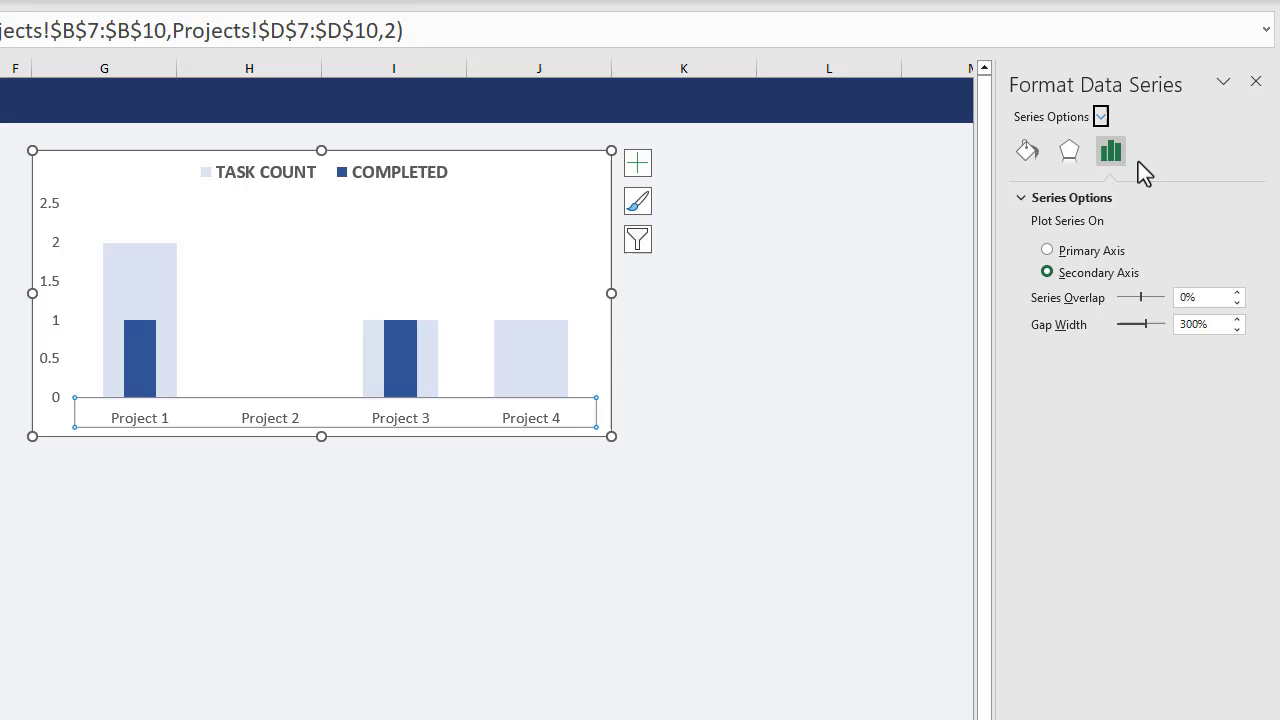
click(1027, 151)
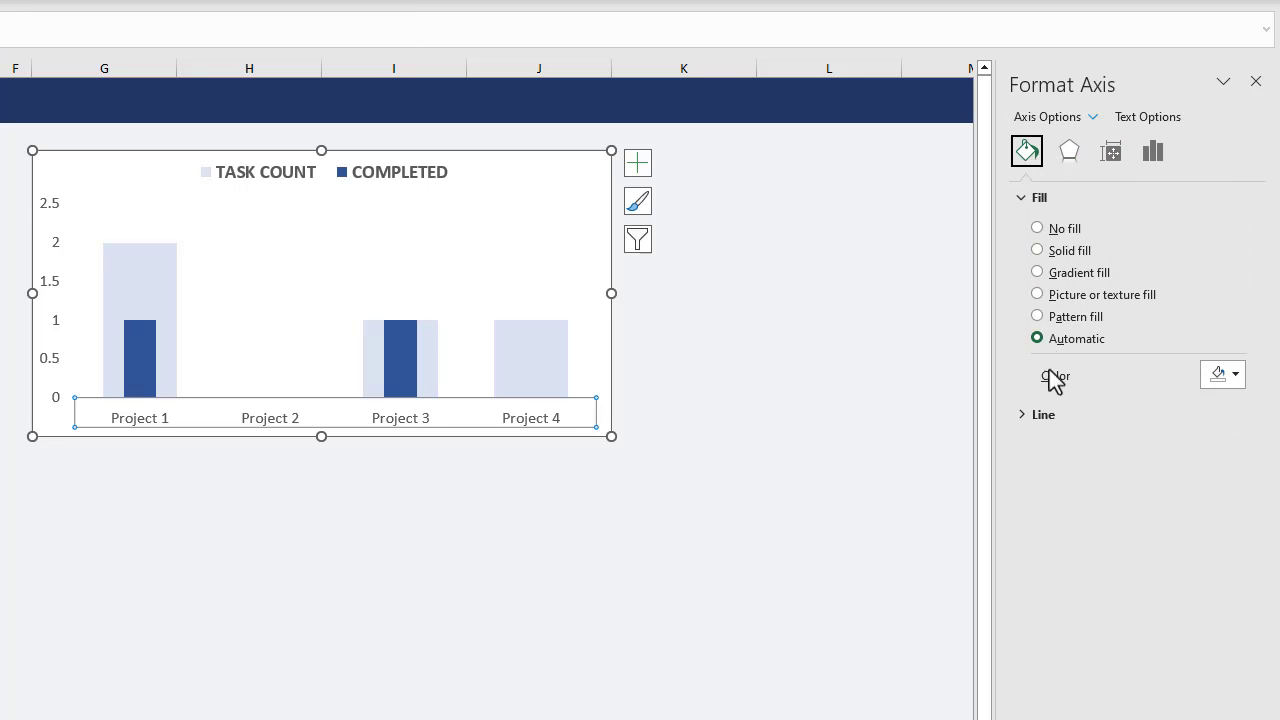
click(1043, 416)
click(1039, 446)
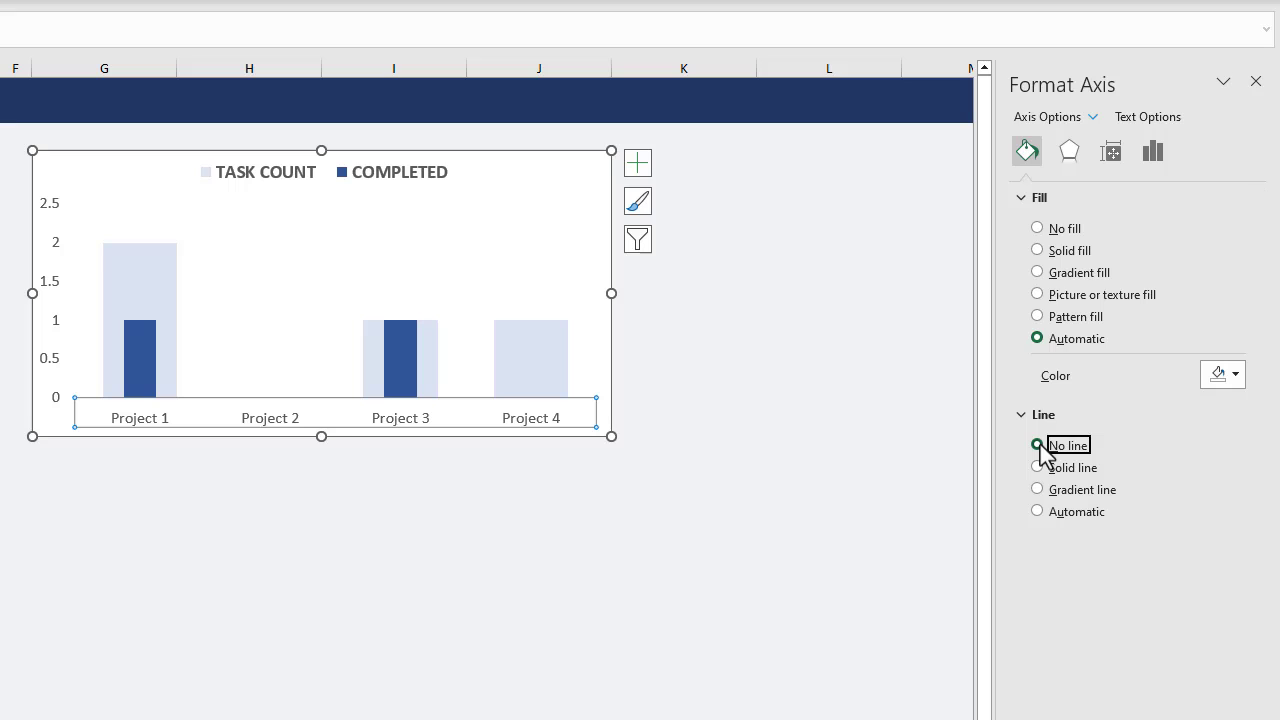
click(1257, 81)
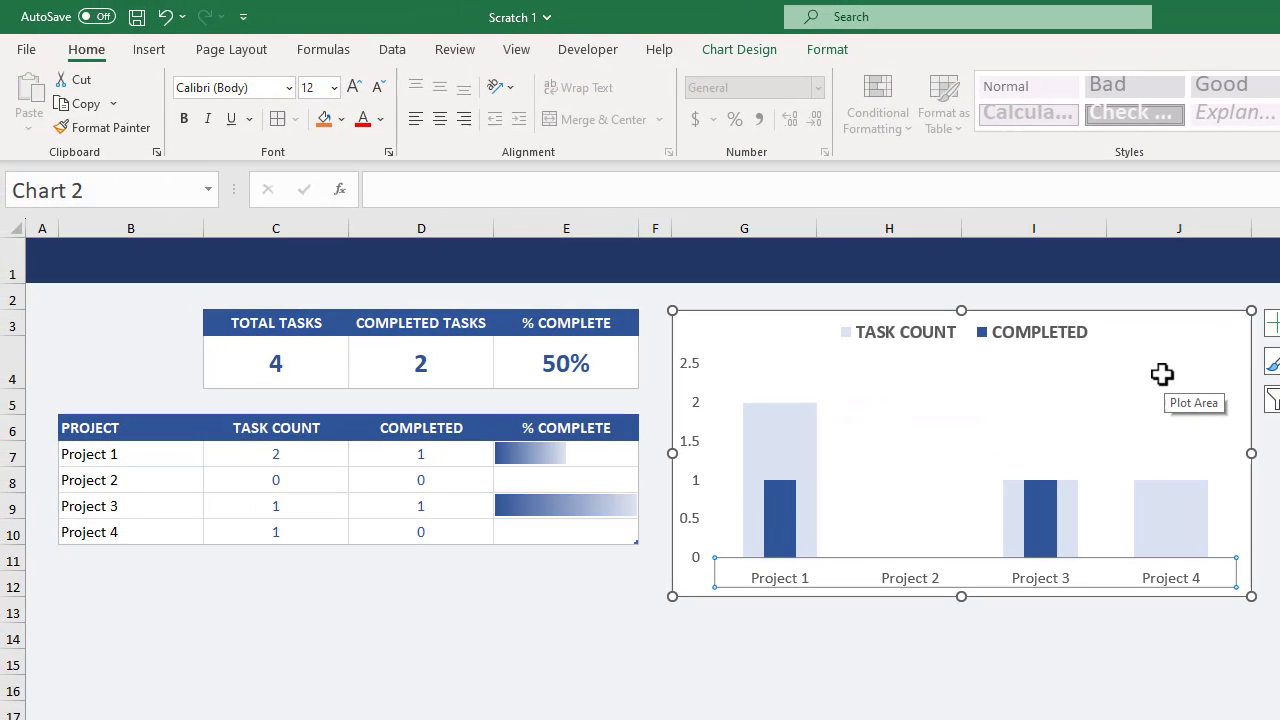
Give the whole chart area a light gray outline.
click(1162, 374)
click(1178, 336)
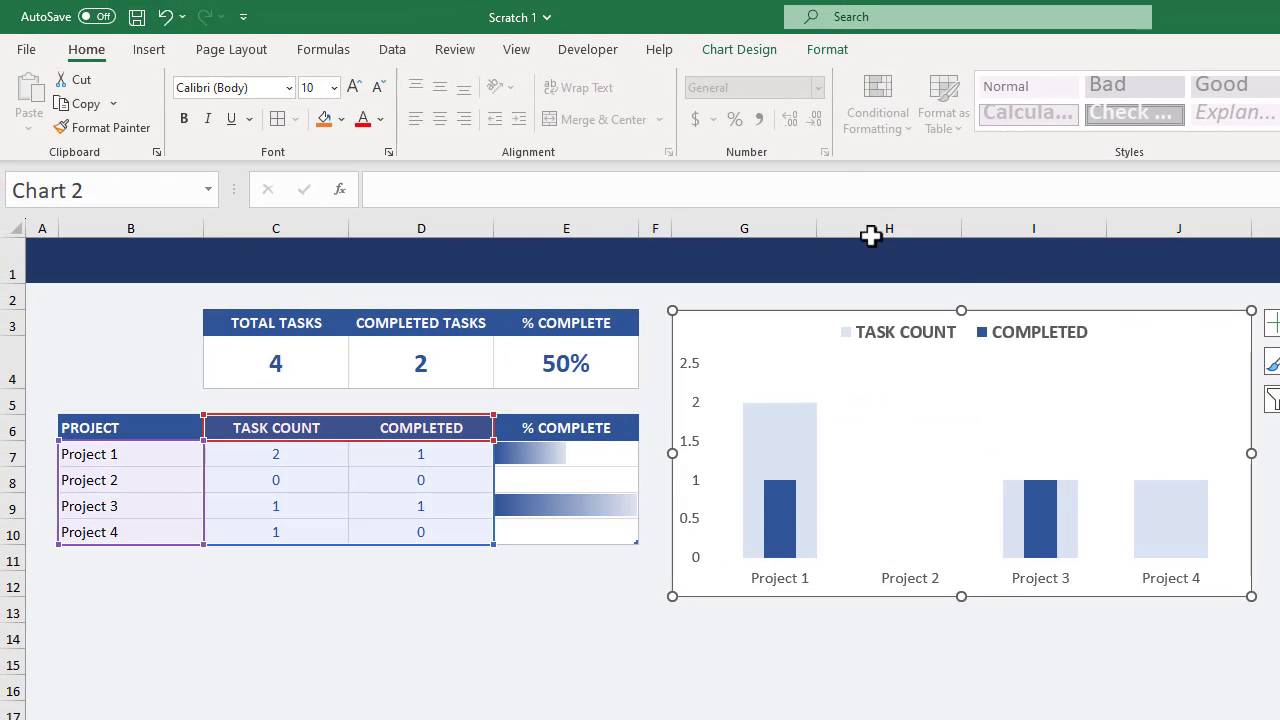
click(827, 49)
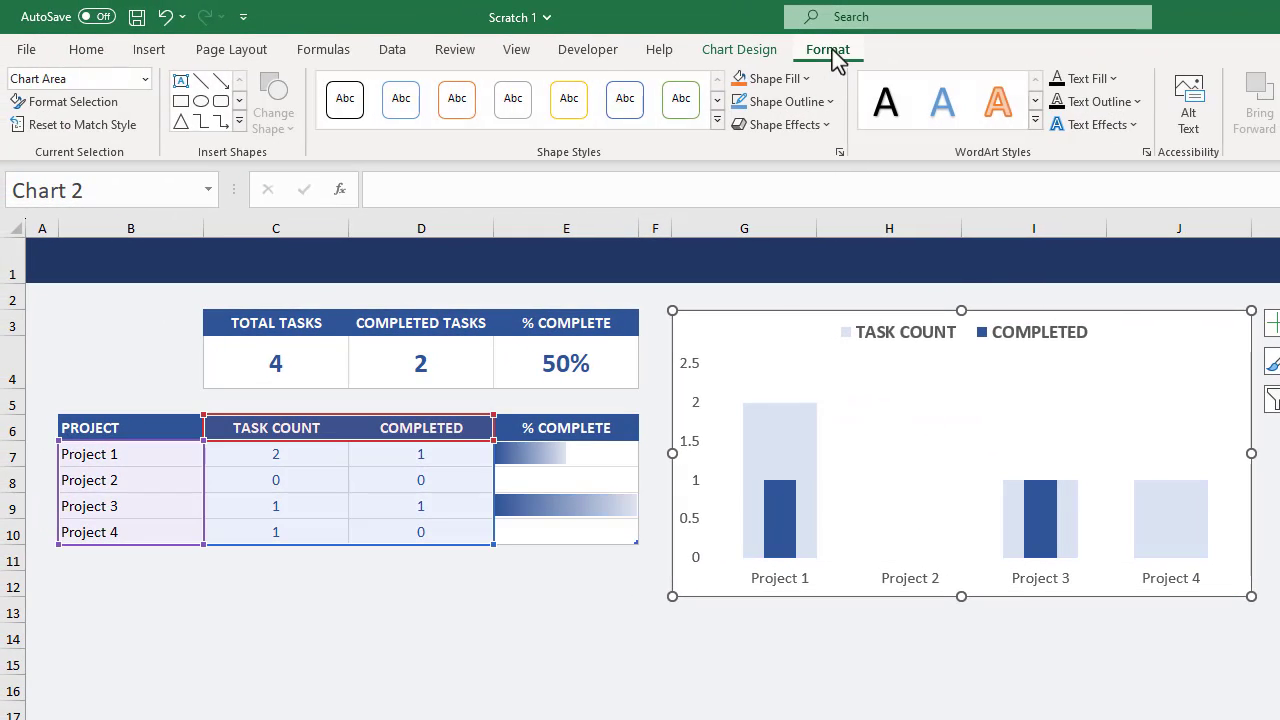
click(806, 102)
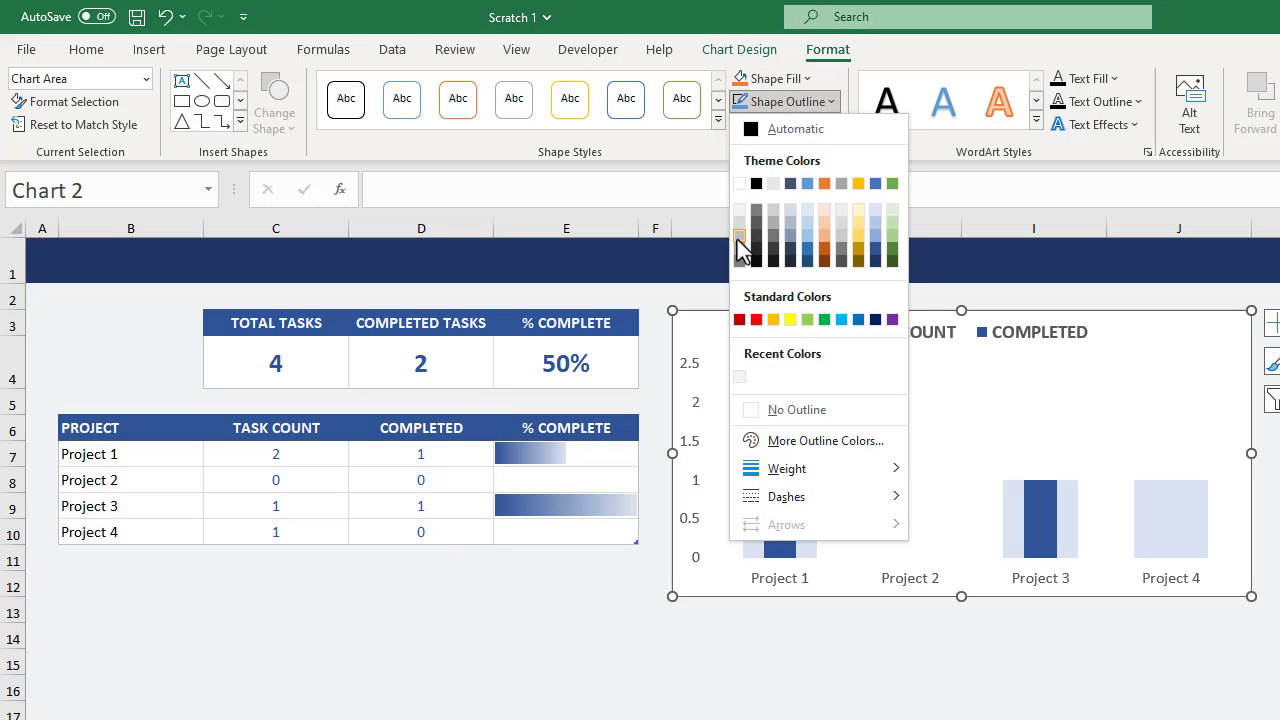
click(738, 238)
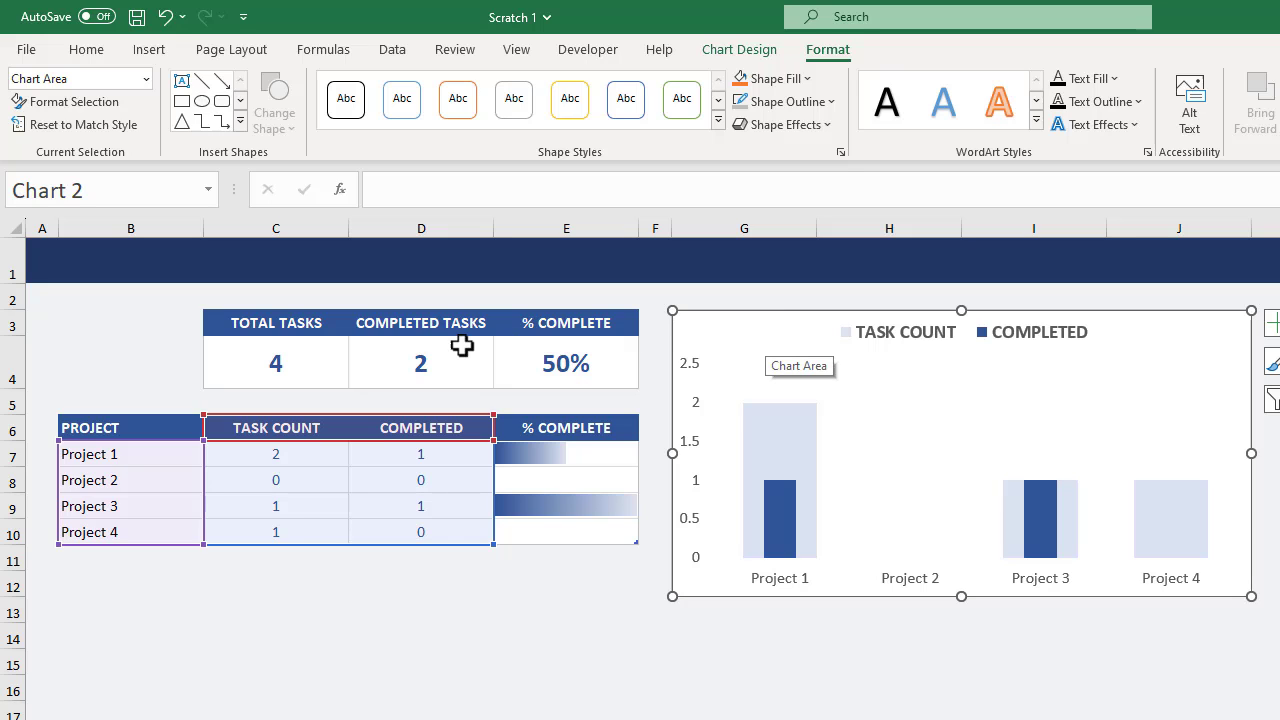
Enter the sheet title "Projects" in cell B1 of the dark blue banner row.
click(138, 260)
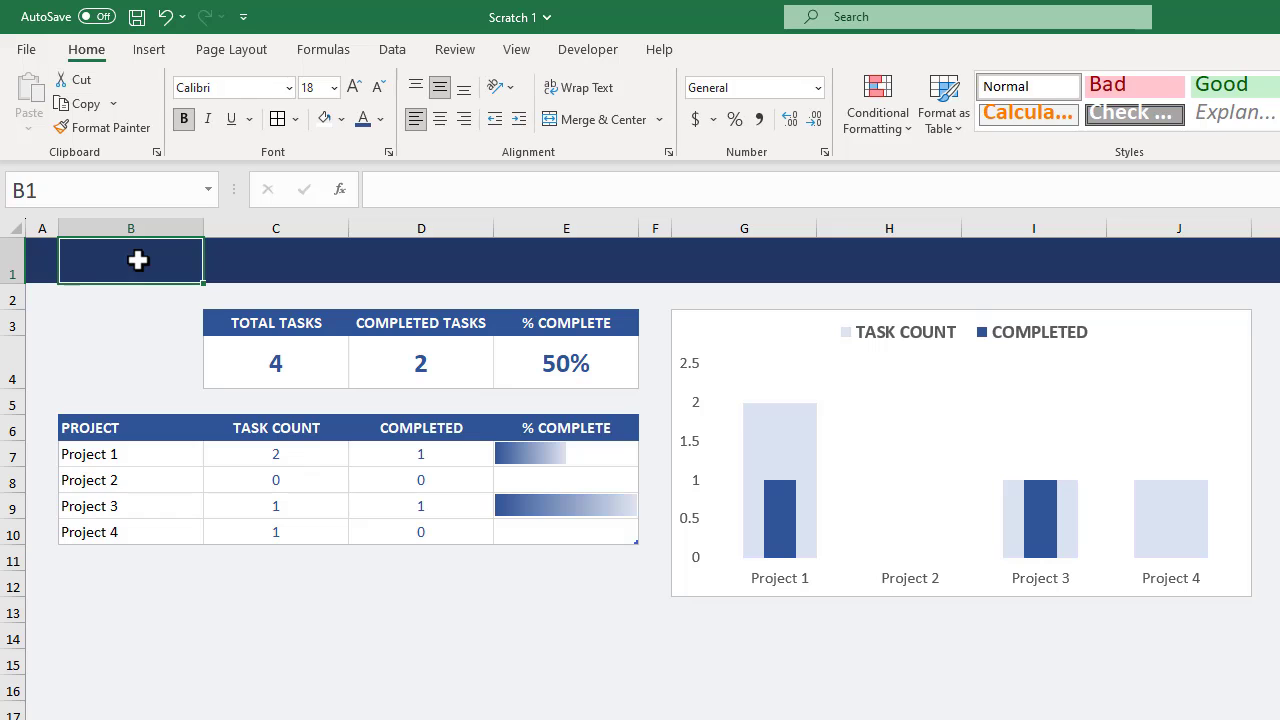
text(Projects)
key(Return)
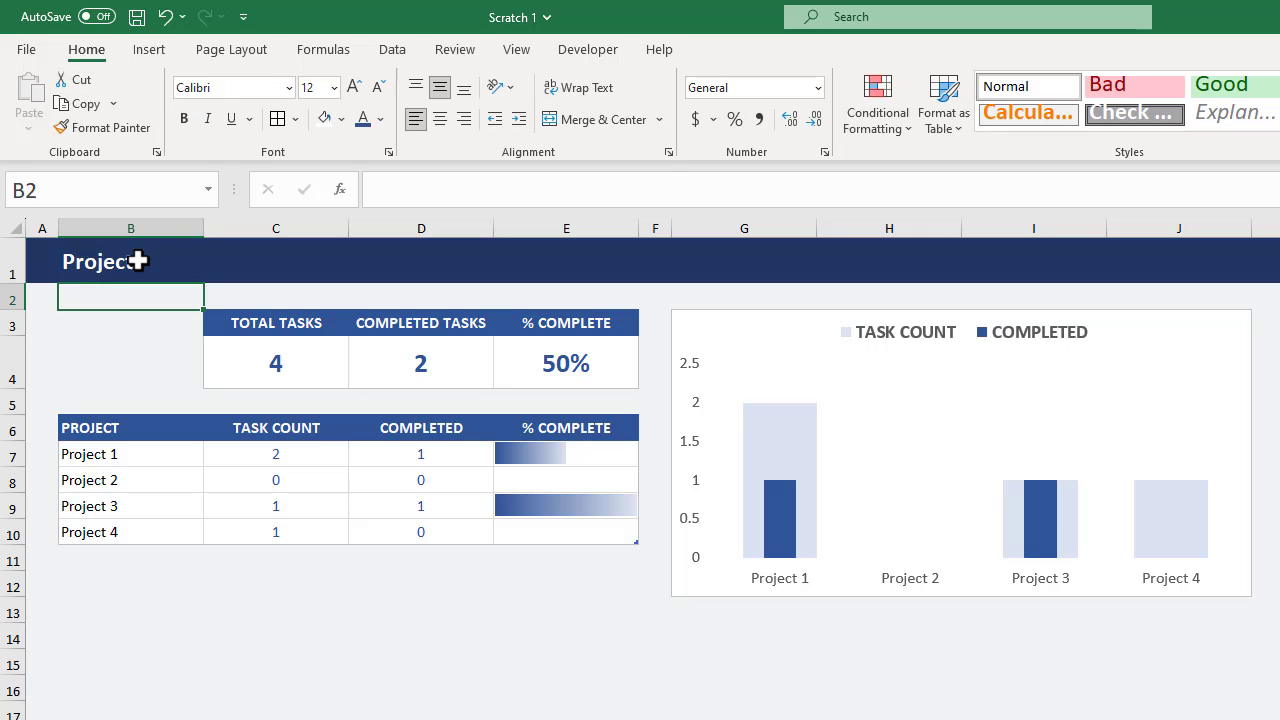
Freeze the top row of the Projects sheet and select cell B12 below the project table.
click(508, 49)
click(987, 112)
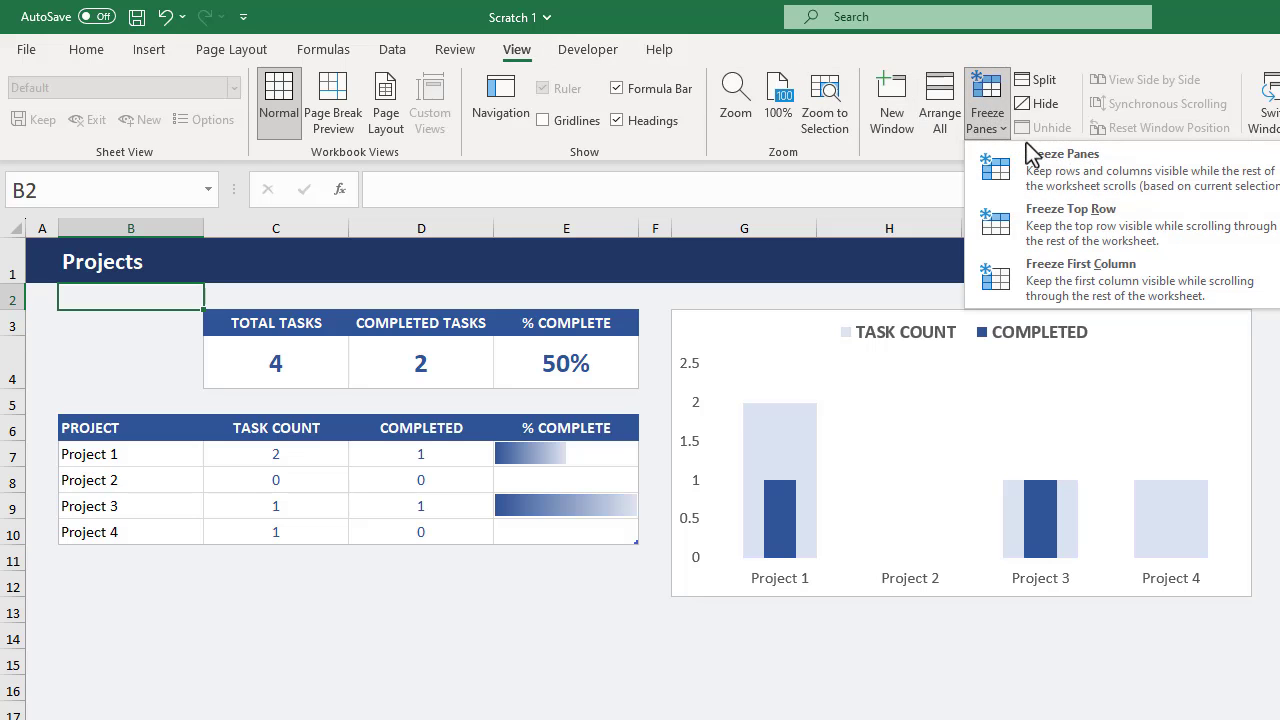
click(1070, 212)
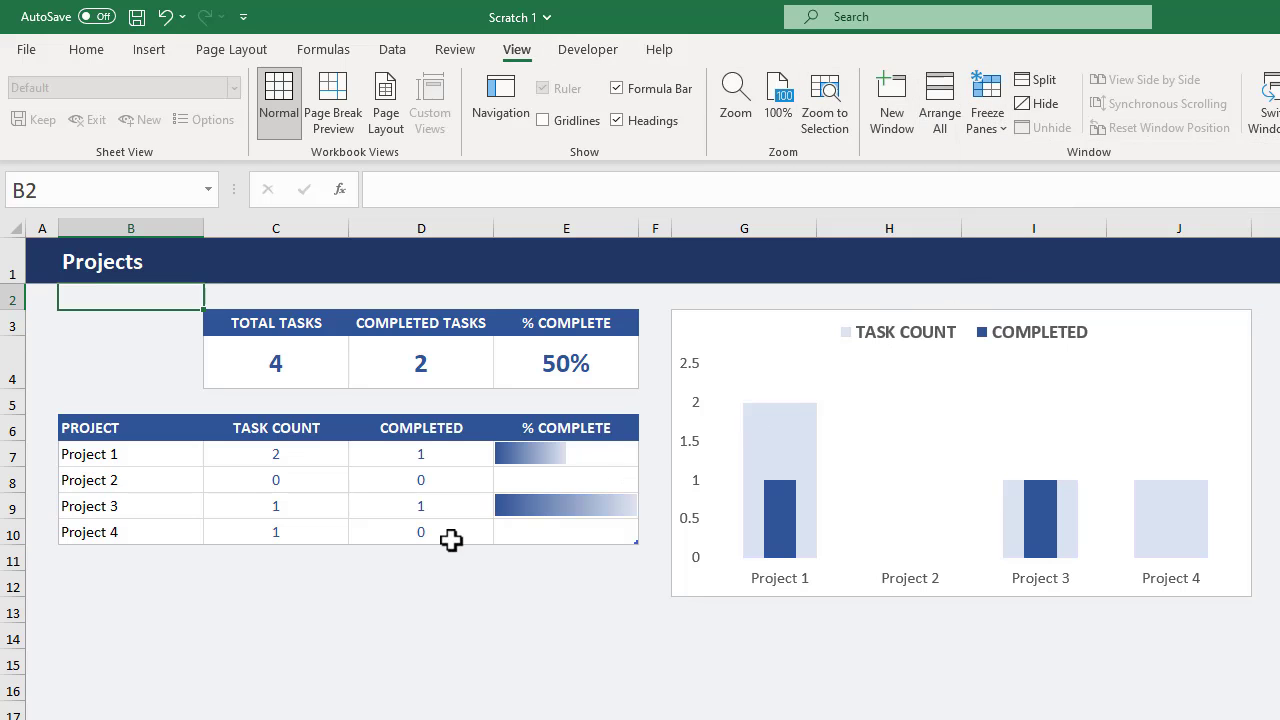
click(155, 592)
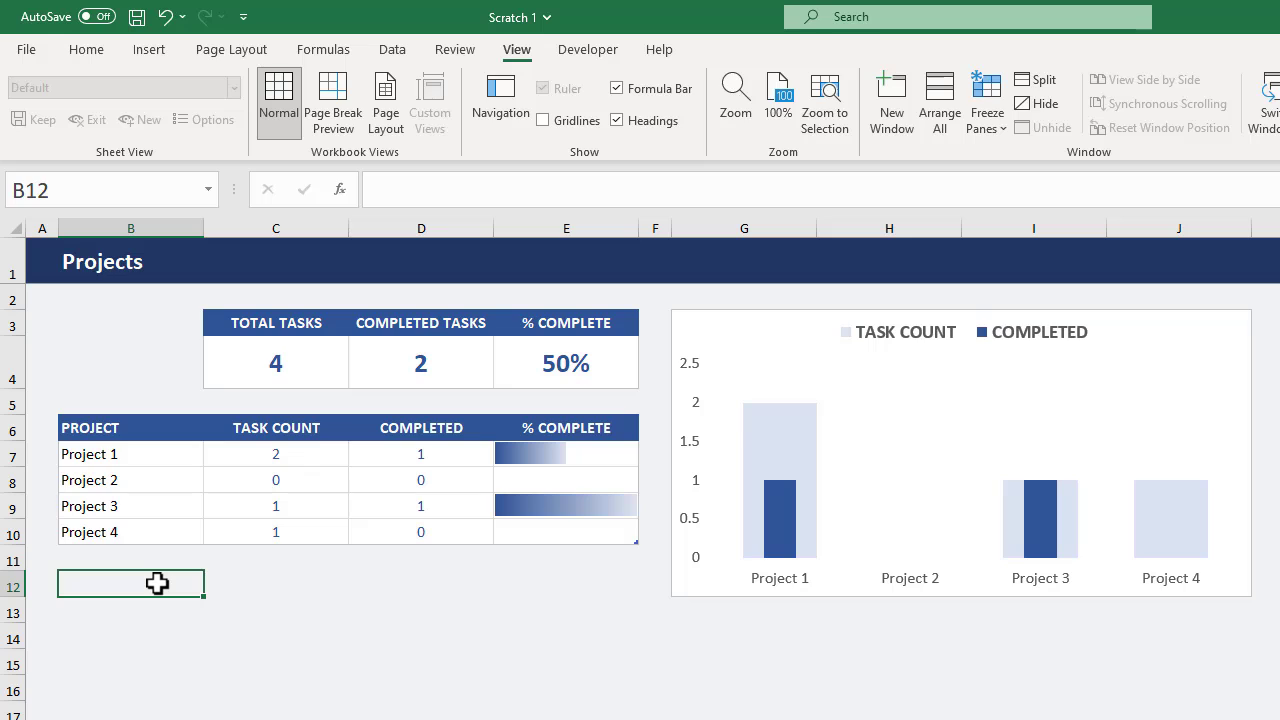